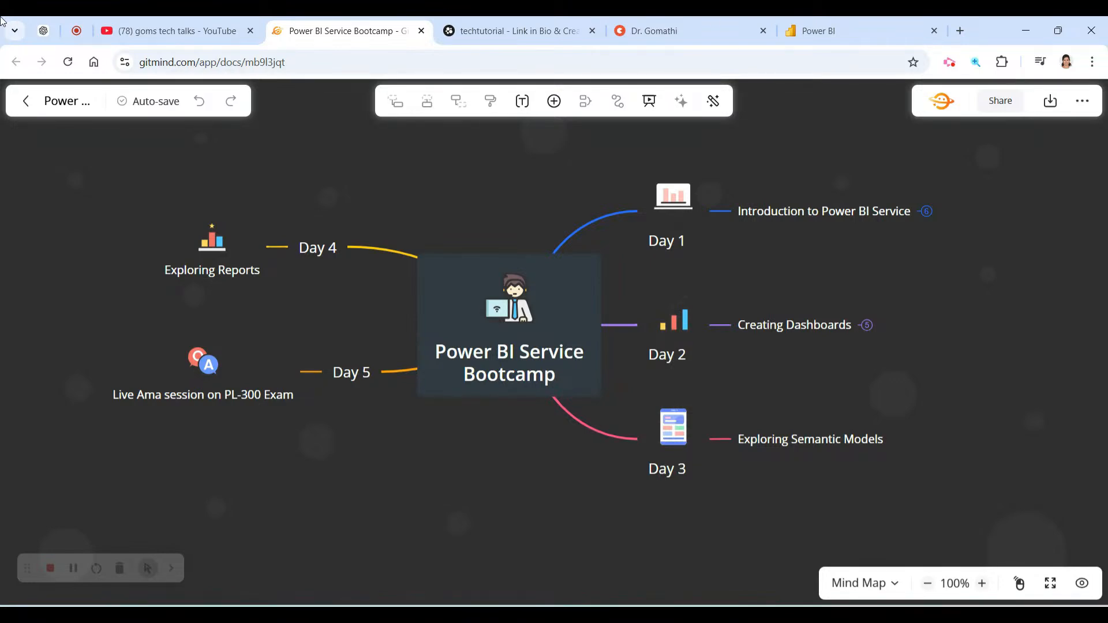
Switch to the YouTube tab showing the channel's Playlists page.
{"action": "left_click", "coordinate": [144, 31]}
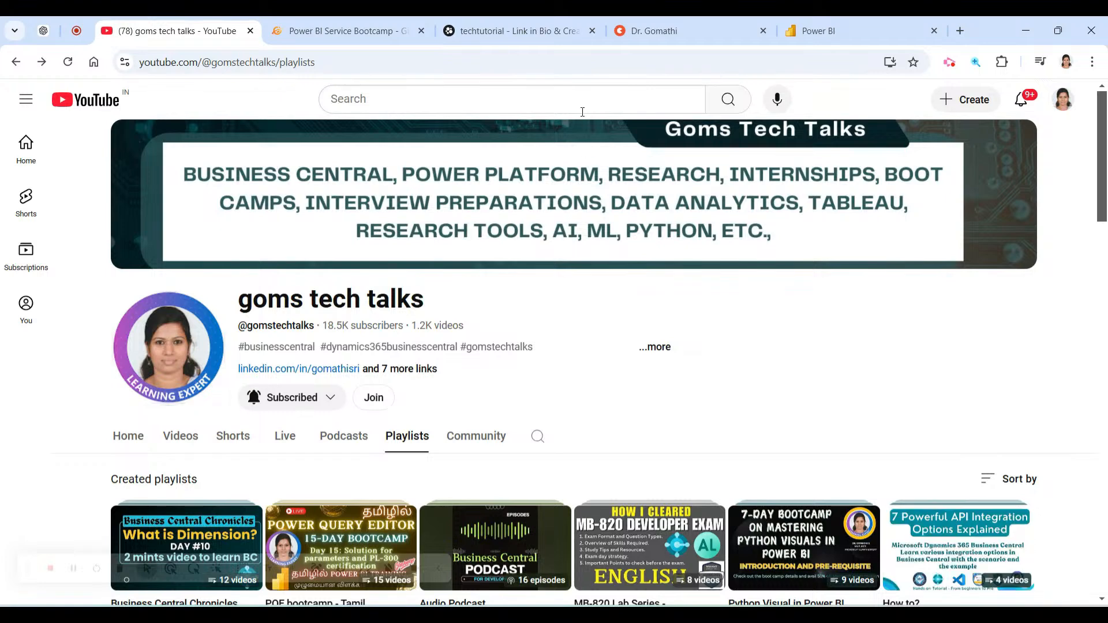
Browse the channel's created playlists, such as 'Python Visual in Power BI', then return to the GitMind map.
{"action": "left_click_drag", "start_coordinate": [245, 307], "coordinate": [425, 306]}
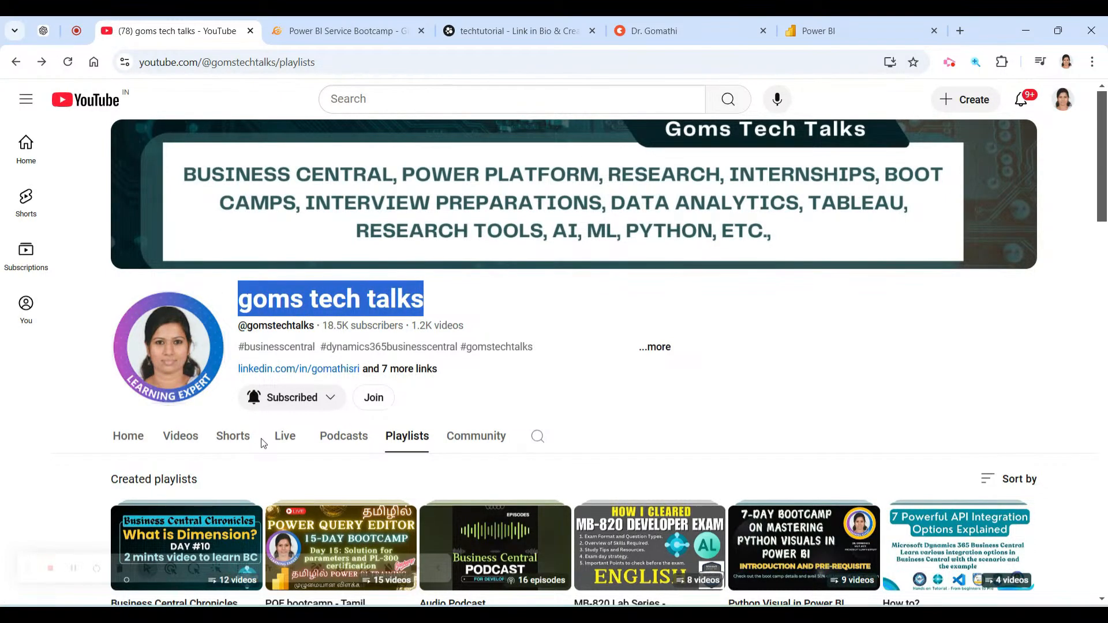
{"action": "scroll", "coordinate": [279, 445], "scroll_direction": "down", "scroll_amount": 2}
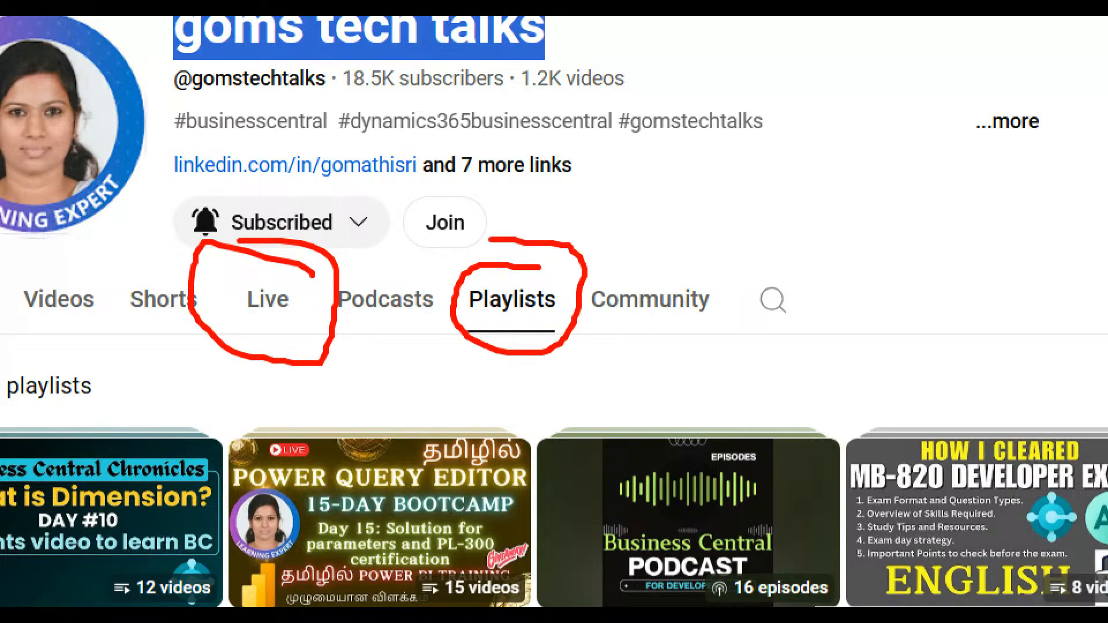
{"action": "scroll", "coordinate": [317, 401], "scroll_direction": "down", "scroll_amount": 3}
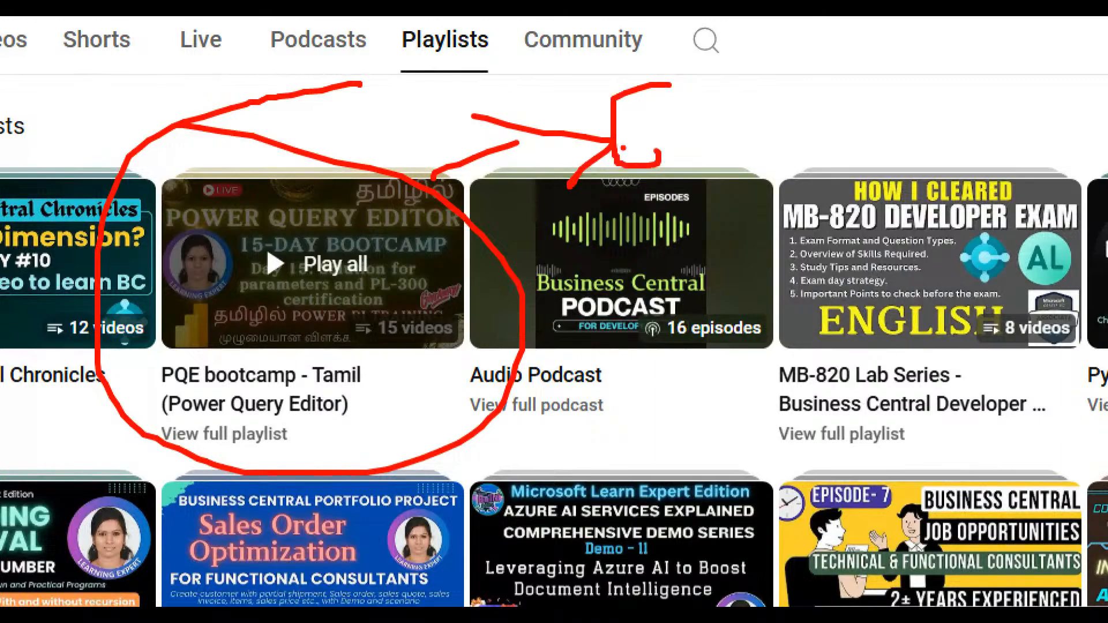
{"action": "scroll", "coordinate": [558, 396], "scroll_direction": "down", "scroll_amount": 7}
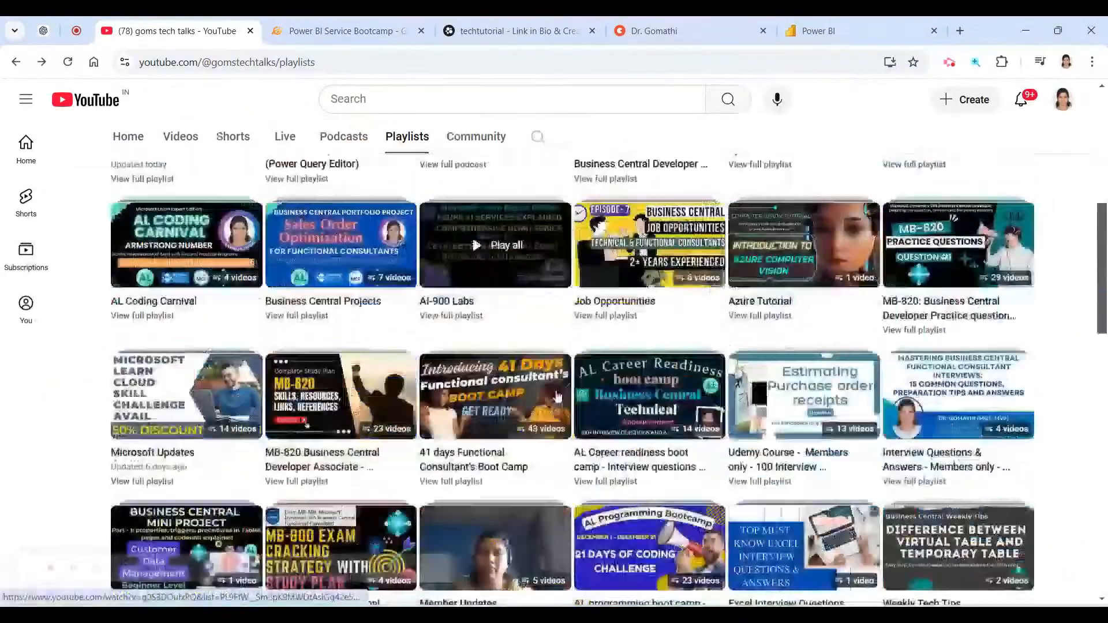
{"action": "scroll", "coordinate": [558, 396], "scroll_direction": "down", "scroll_amount": 8}
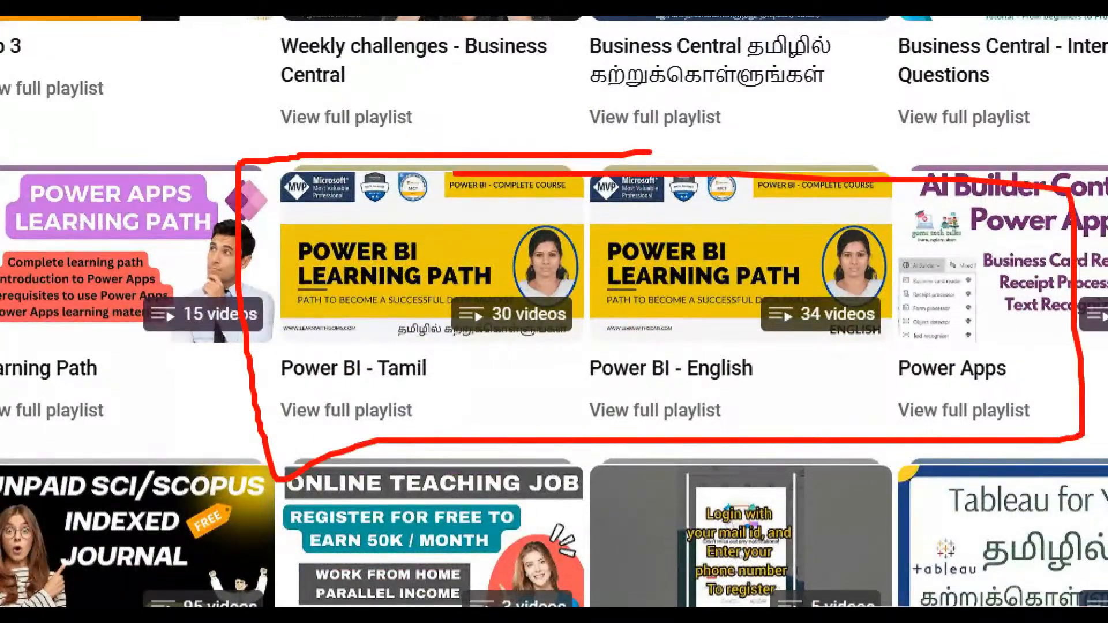
{"action": "scroll", "coordinate": [750, 346], "scroll_direction": "up", "scroll_amount": 10}
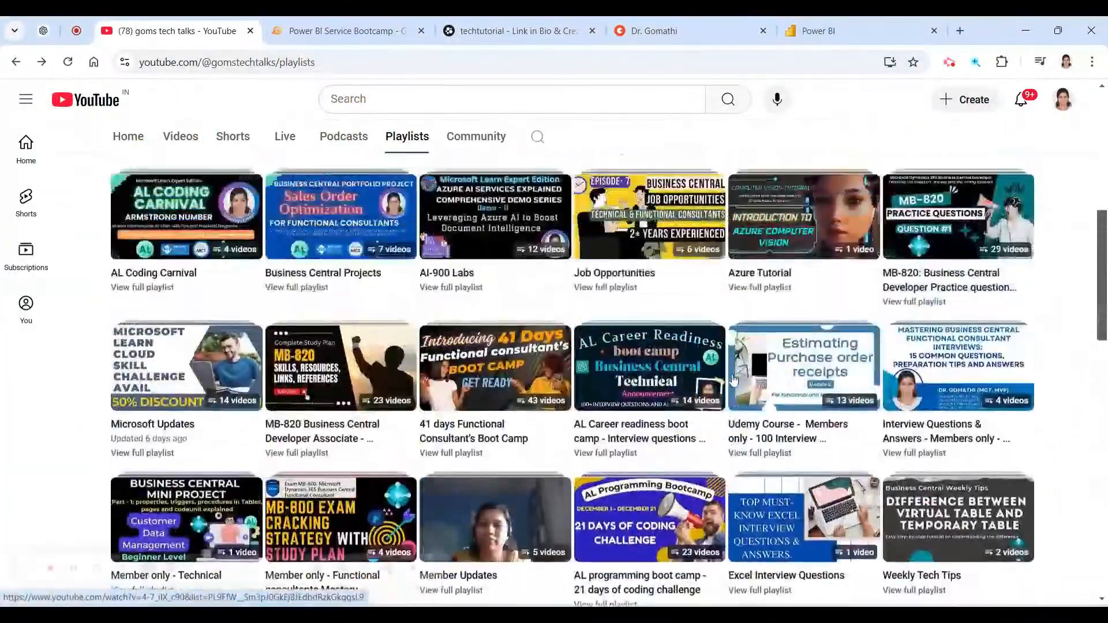
{"action": "scroll", "coordinate": [734, 379], "scroll_direction": "up", "scroll_amount": 6}
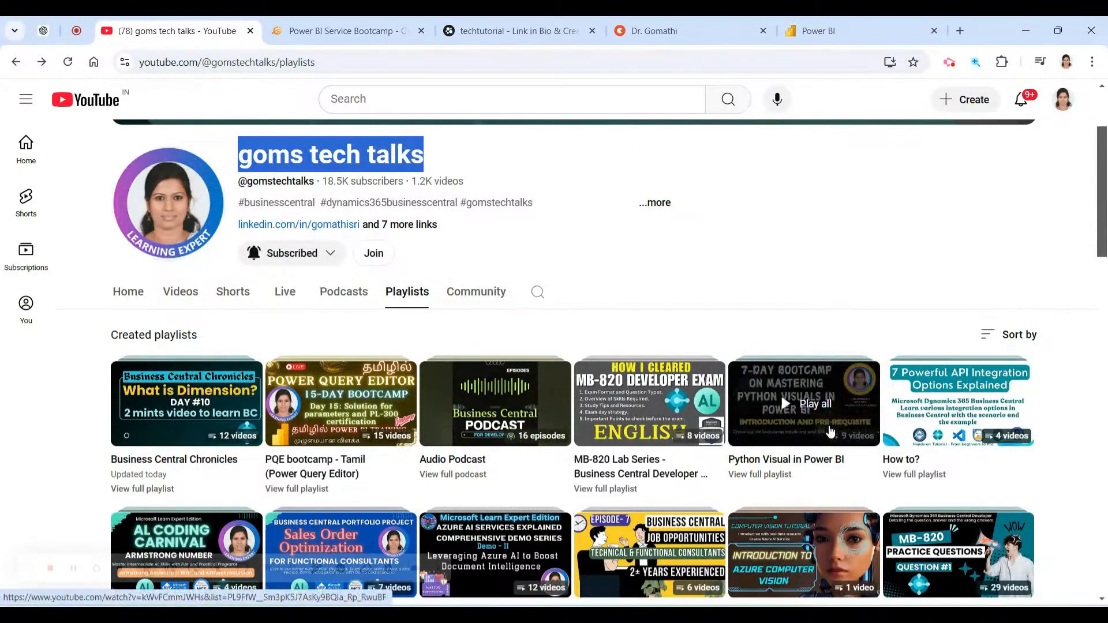
{"action": "scroll", "coordinate": [830, 431], "scroll_direction": "down", "scroll_amount": 12}
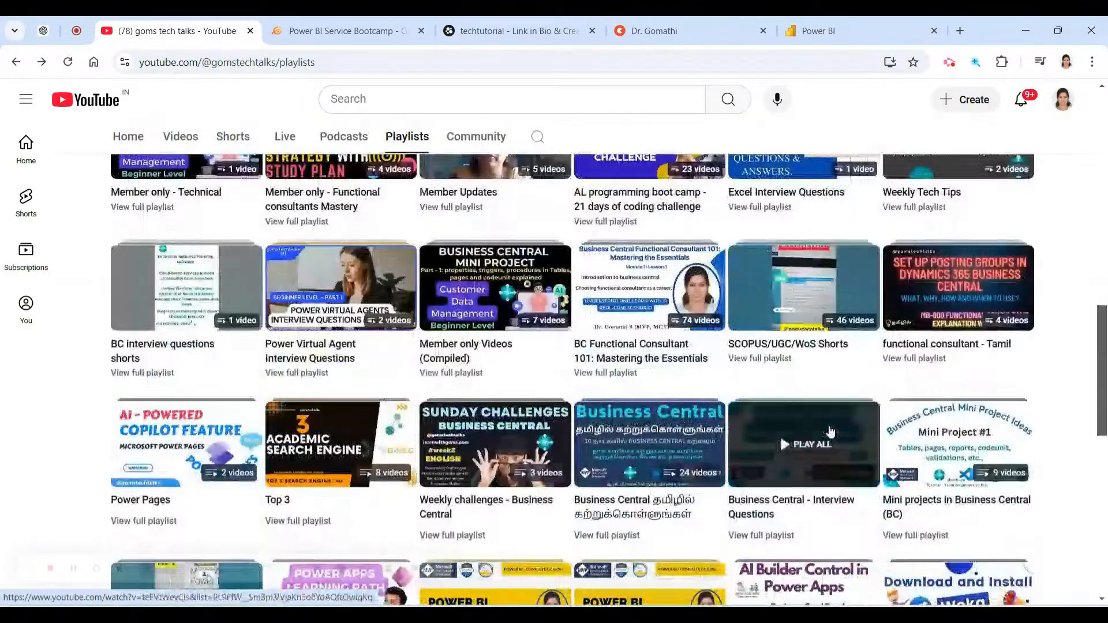
{"action": "scroll", "coordinate": [829, 431], "scroll_direction": "up", "scroll_amount": 1}
{"action": "scroll", "coordinate": [781, 527], "scroll_direction": "down", "scroll_amount": 5}
{"action": "scroll", "coordinate": [780, 526], "scroll_direction": "up", "scroll_amount": 20}
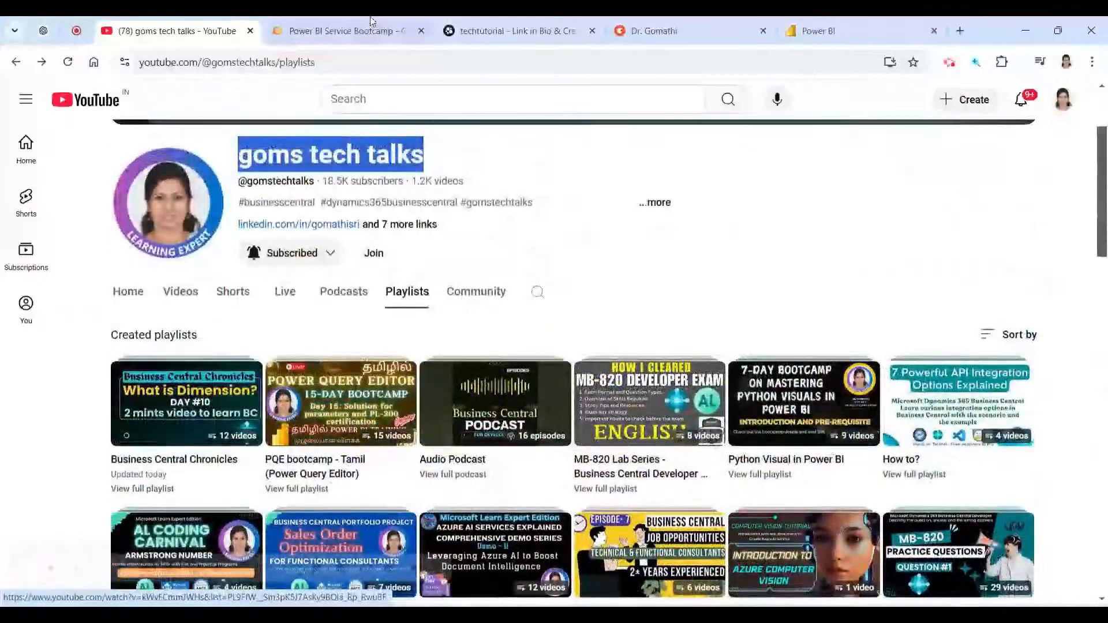
{"action": "left_click", "coordinate": [411, 23]}
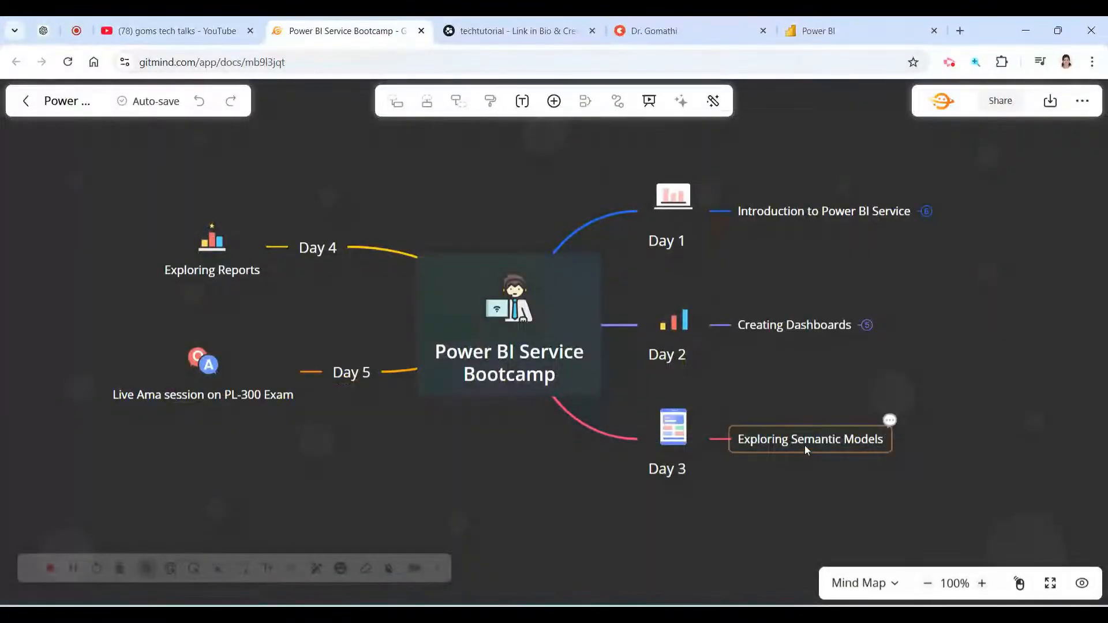
Switch to Power BI's My workspace listing Finance Dashboard, Financial Report, RLS and Sales Dashboard.
{"action": "left_click", "coordinate": [818, 30]}
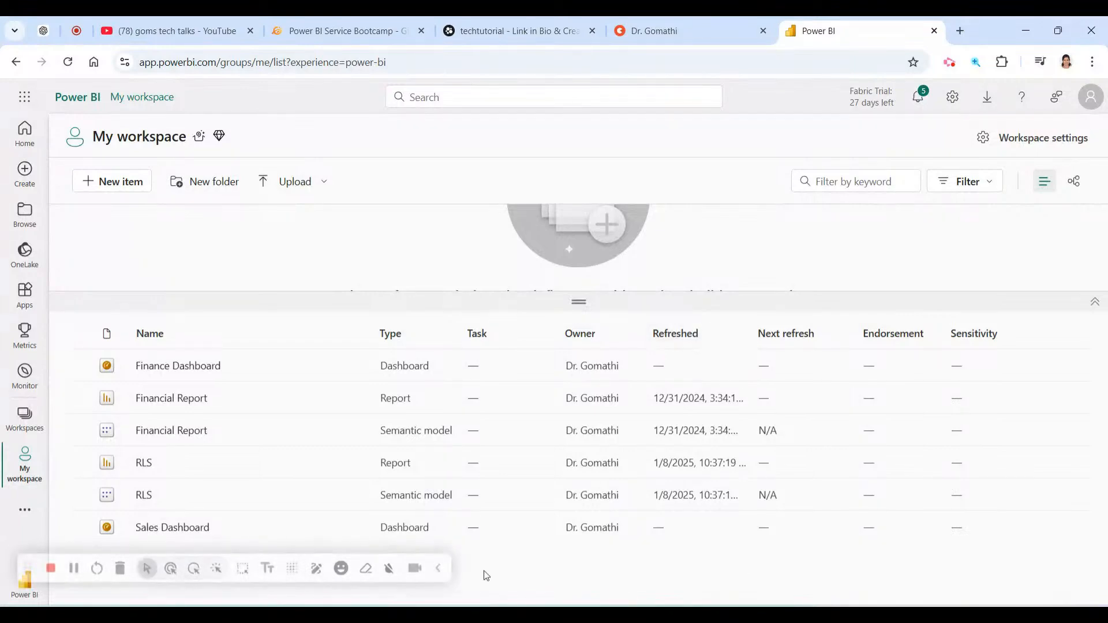
Mark up the My workspace item list, then open the Financial Report semantic model.
{"action": "left_click", "coordinate": [439, 569]}
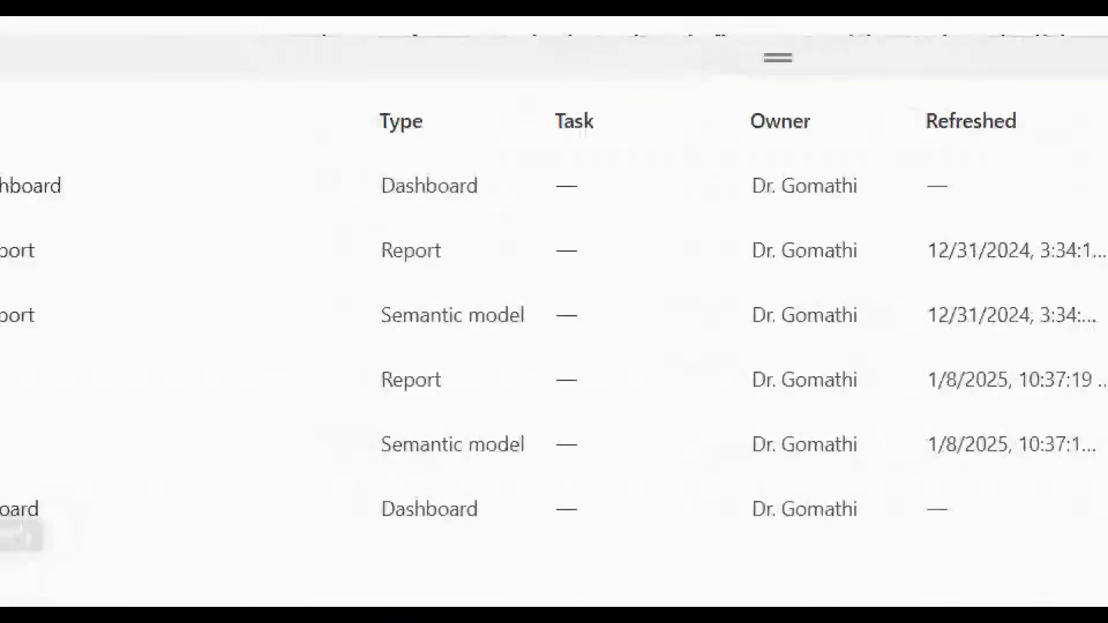
{"action": "mouse_move", "coordinate": [212, 255]}
{"action": "left_mouse_down"}
{"action": "mouse_move", "coordinate": [7, 265]}
{"action": "mouse_move", "coordinate": [2, 391]}
{"action": "mouse_move", "coordinate": [254, 427]}
{"action": "mouse_move", "coordinate": [798, 412]}
{"action": "mouse_move", "coordinate": [849, 263]}
{"action": "mouse_move", "coordinate": [362, 268]}
{"action": "mouse_move", "coordinate": [156, 243]}
{"action": "left_mouse_up"}
{"action": "mouse_move", "coordinate": [540, 328]}
{"action": "left_mouse_down"}
{"action": "mouse_move", "coordinate": [635, 333]}
{"action": "mouse_move", "coordinate": [577, 265]}
{"action": "mouse_move", "coordinate": [557, 340]}
{"action": "left_mouse_up"}
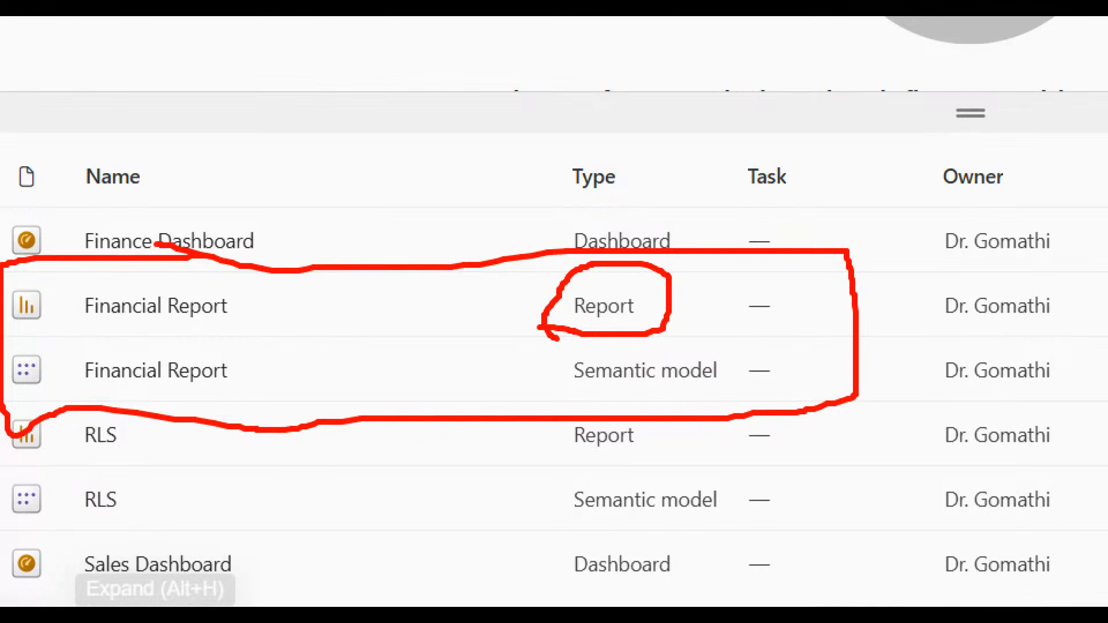
{"action": "mouse_move", "coordinate": [710, 350]}
{"action": "left_mouse_down"}
{"action": "mouse_move", "coordinate": [570, 347]}
{"action": "mouse_move", "coordinate": [597, 413]}
{"action": "mouse_move", "coordinate": [761, 372]}
{"action": "mouse_move", "coordinate": [681, 317]}
{"action": "left_mouse_up"}
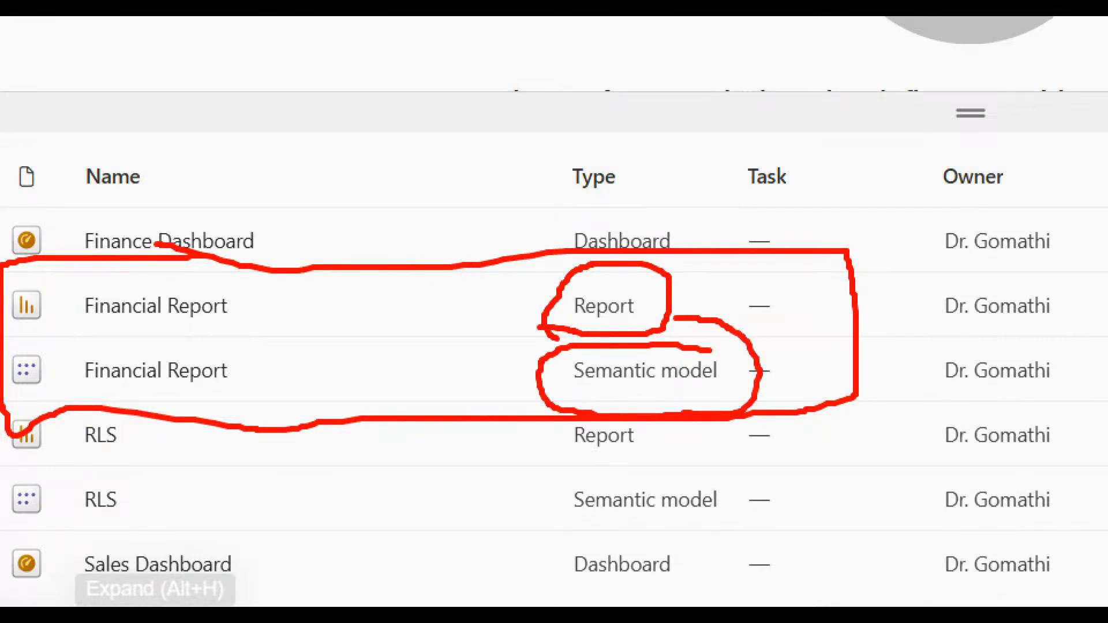
{"action": "key", "text": "Escape"}
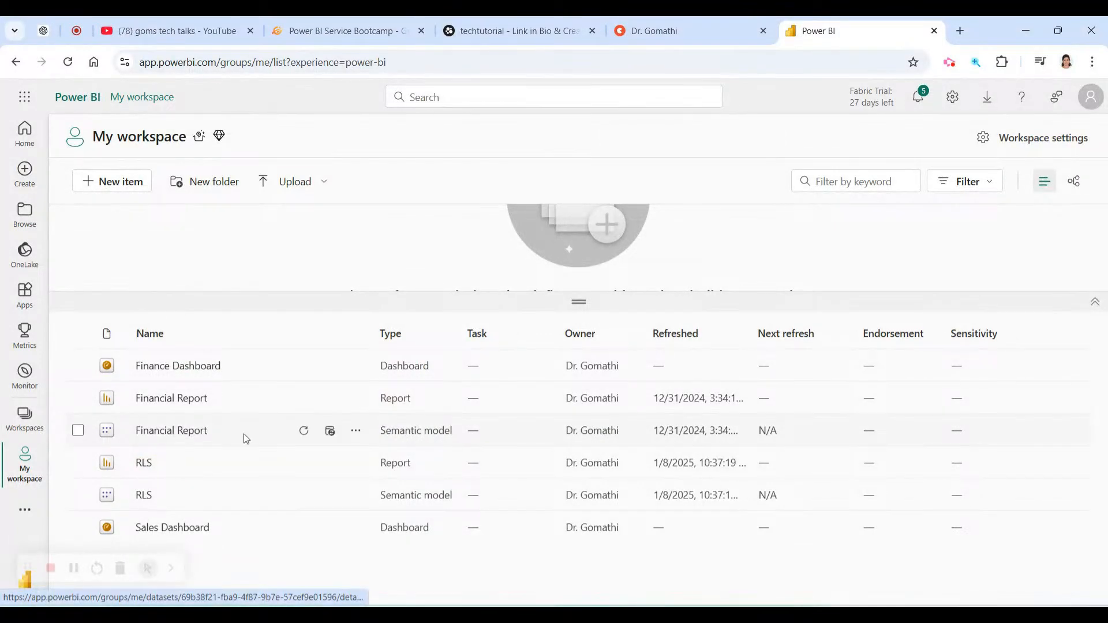
{"action": "key", "text": "ctrl+1"}
{"action": "mouse_move", "coordinate": [69, 467]}
{"action": "left_mouse_down"}
{"action": "mouse_move", "coordinate": [414, 468]}
{"action": "mouse_move", "coordinate": [774, 451]}
{"action": "mouse_move", "coordinate": [493, 398]}
{"action": "mouse_move", "coordinate": [140, 409]}
{"action": "mouse_move", "coordinate": [57, 430]}
{"action": "mouse_move", "coordinate": [68, 466]}
{"action": "left_mouse_up"}
{"action": "key", "text": "Escape"}
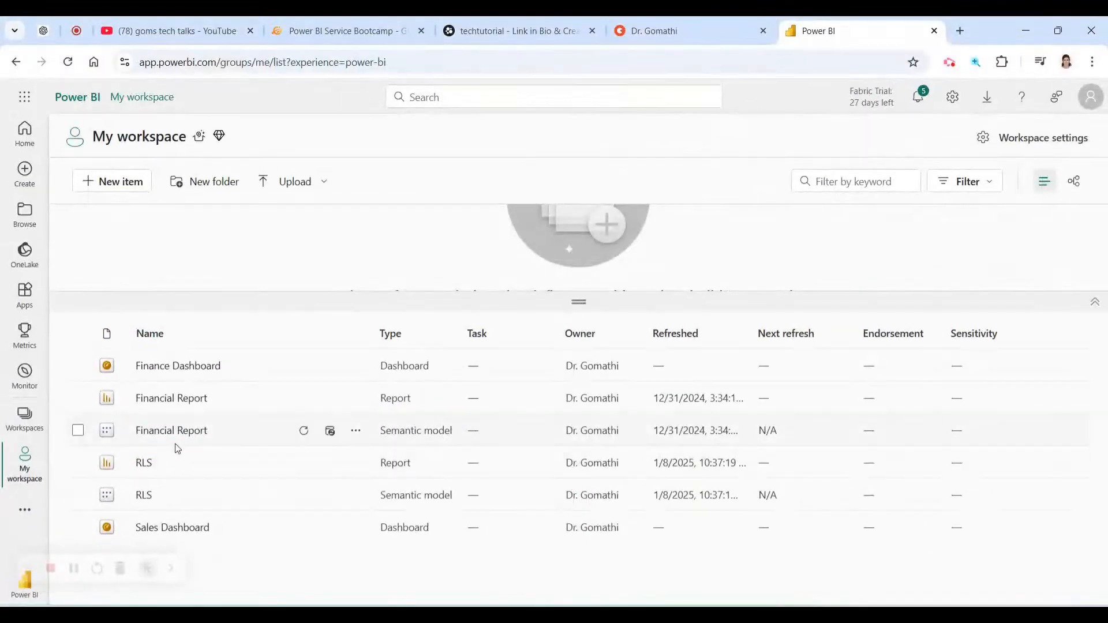
{"action": "left_click", "coordinate": [181, 430]}
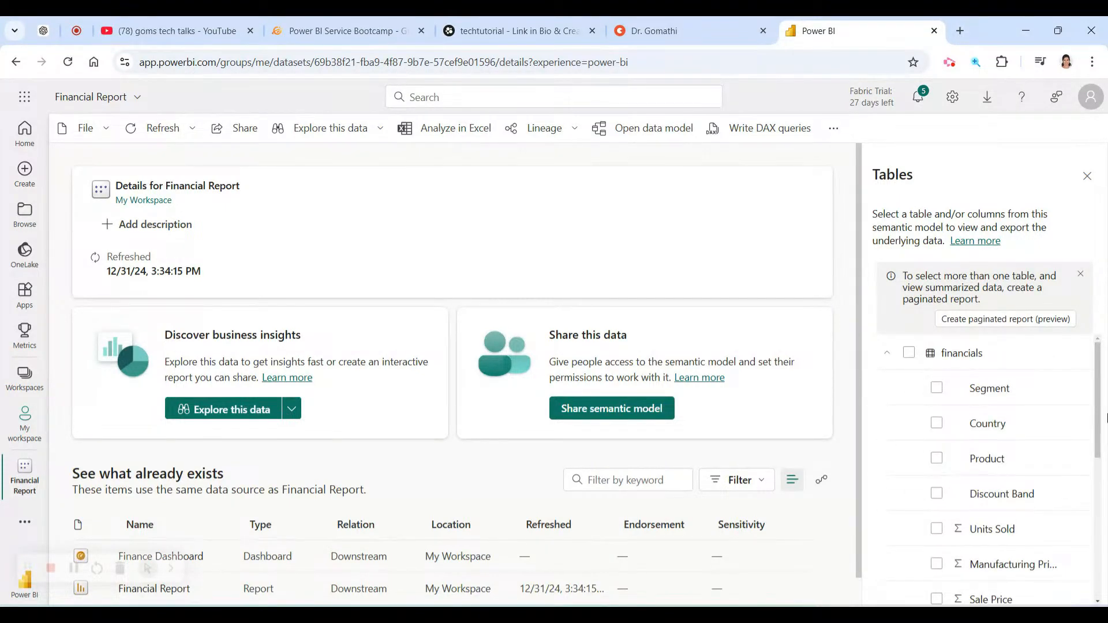
Annotate parts of the Financial Report details page while scrolling down it.
{"action": "key", "text": "ctrl+1"}
{"action": "left_click", "coordinate": [1081, 378]}
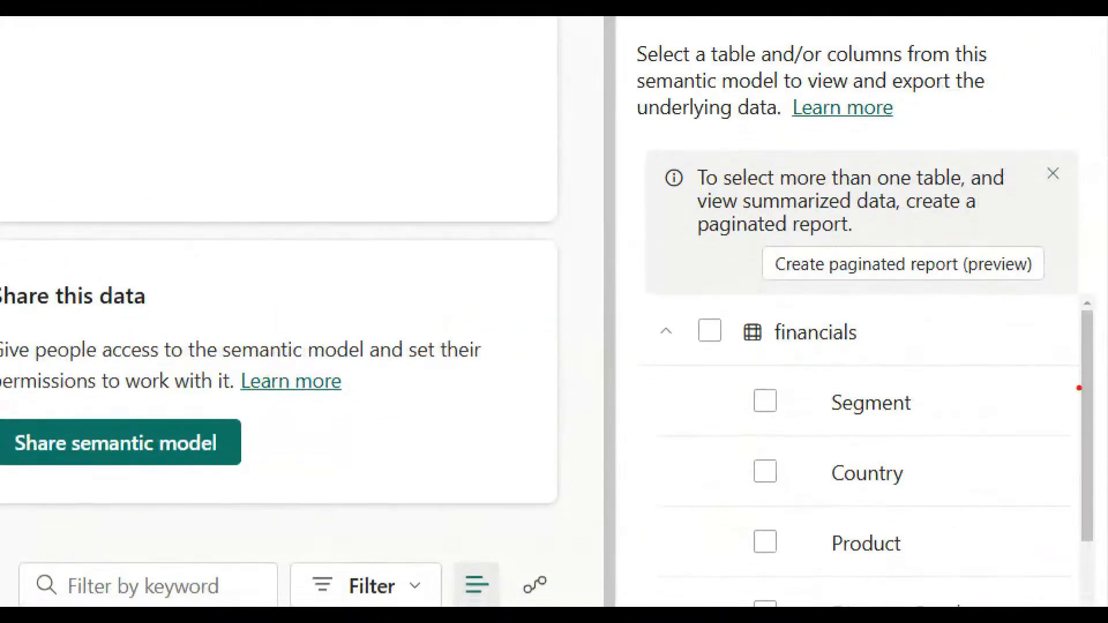
{"action": "mouse_move", "coordinate": [802, 266]}
{"action": "left_mouse_down"}
{"action": "mouse_move", "coordinate": [664, 332]}
{"action": "mouse_move", "coordinate": [776, 267]}
{"action": "mouse_move", "coordinate": [760, 275]}
{"action": "left_mouse_up"}
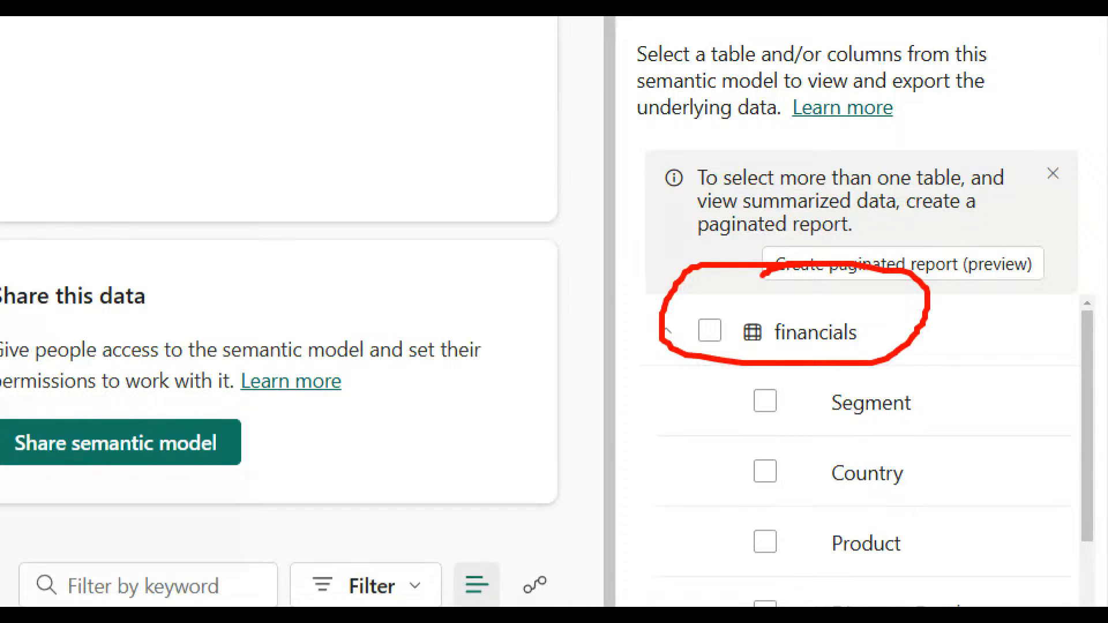
{"action": "mouse_move", "coordinate": [932, 378]}
{"action": "left_mouse_down"}
{"action": "mouse_move", "coordinate": [734, 438]}
{"action": "mouse_move", "coordinate": [744, 600]}
{"action": "left_mouse_up"}
{"action": "key", "text": "Escape"}
{"action": "scroll", "coordinate": [1046, 458], "scroll_direction": "down", "scroll_amount": 3}
{"action": "scroll", "coordinate": [1045, 457], "scroll_direction": "down", "scroll_amount": 5}
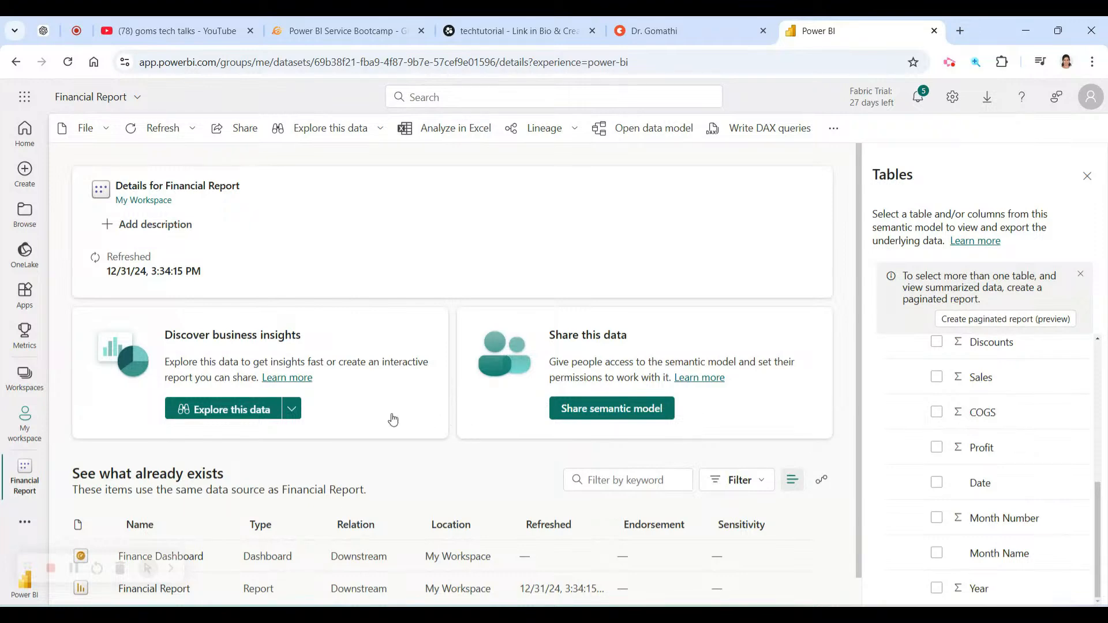
{"action": "key", "text": "ctrl+1"}
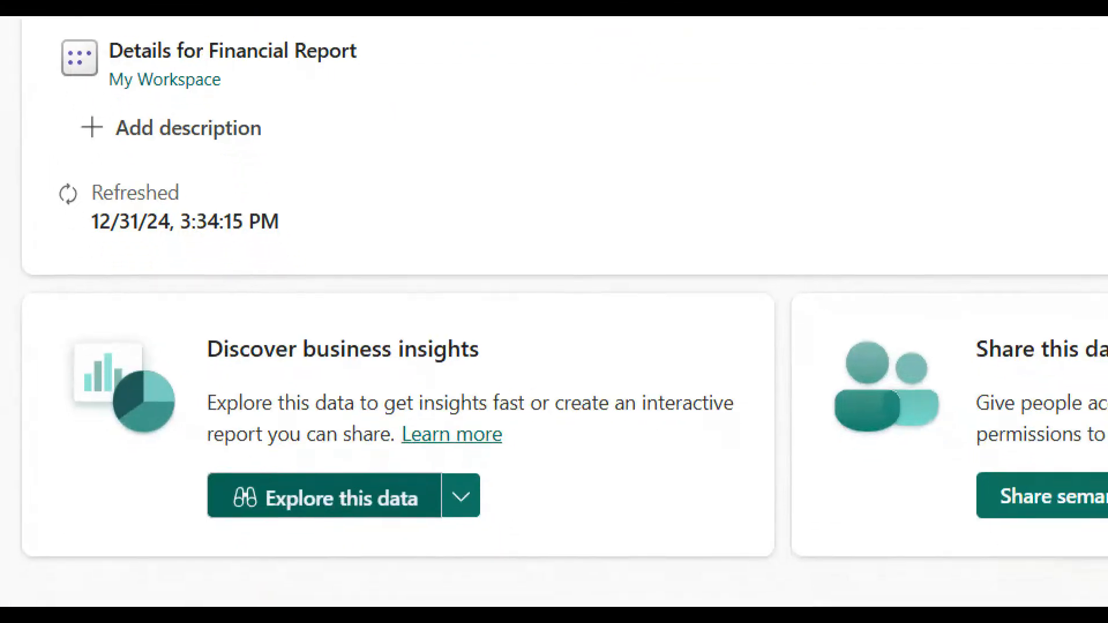
{"action": "mouse_move", "coordinate": [202, 542]}
{"action": "left_mouse_down"}
{"action": "mouse_move", "coordinate": [545, 524]}
{"action": "mouse_move", "coordinate": [275, 416]}
{"action": "mouse_move", "coordinate": [172, 511]}
{"action": "mouse_move", "coordinate": [401, 539]}
{"action": "left_mouse_up"}
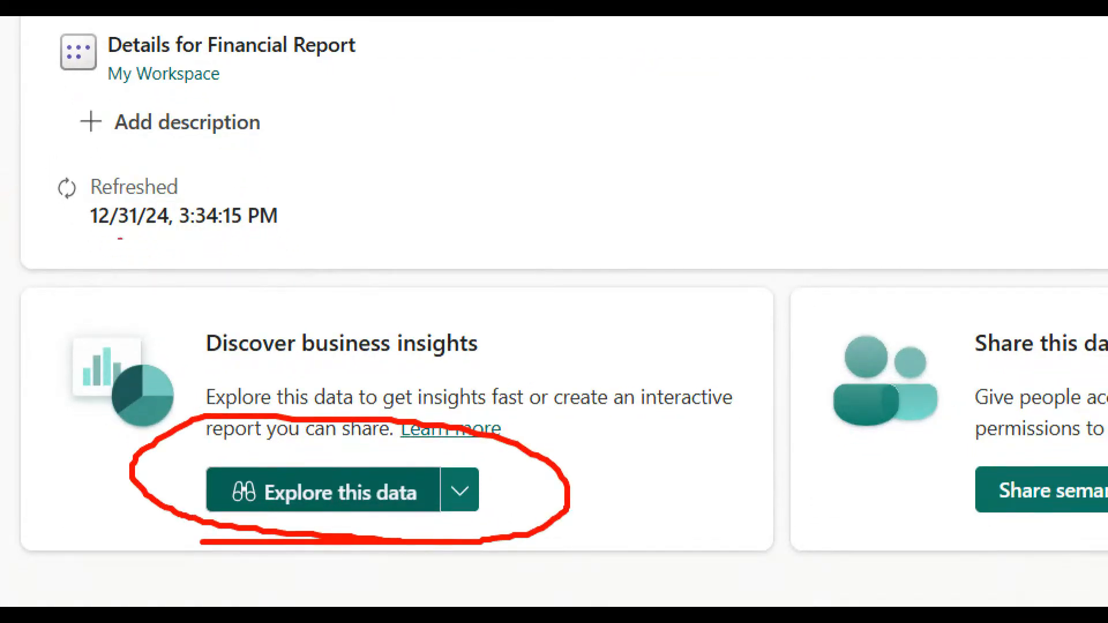
{"action": "mouse_move", "coordinate": [85, 245]}
{"action": "left_mouse_down"}
{"action": "mouse_move", "coordinate": [322, 256]}
{"action": "mouse_move", "coordinate": [245, 147]}
{"action": "mouse_move", "coordinate": [5, 179]}
{"action": "mouse_move", "coordinate": [71, 256]}
{"action": "mouse_move", "coordinate": [89, 257]}
{"action": "left_mouse_up"}
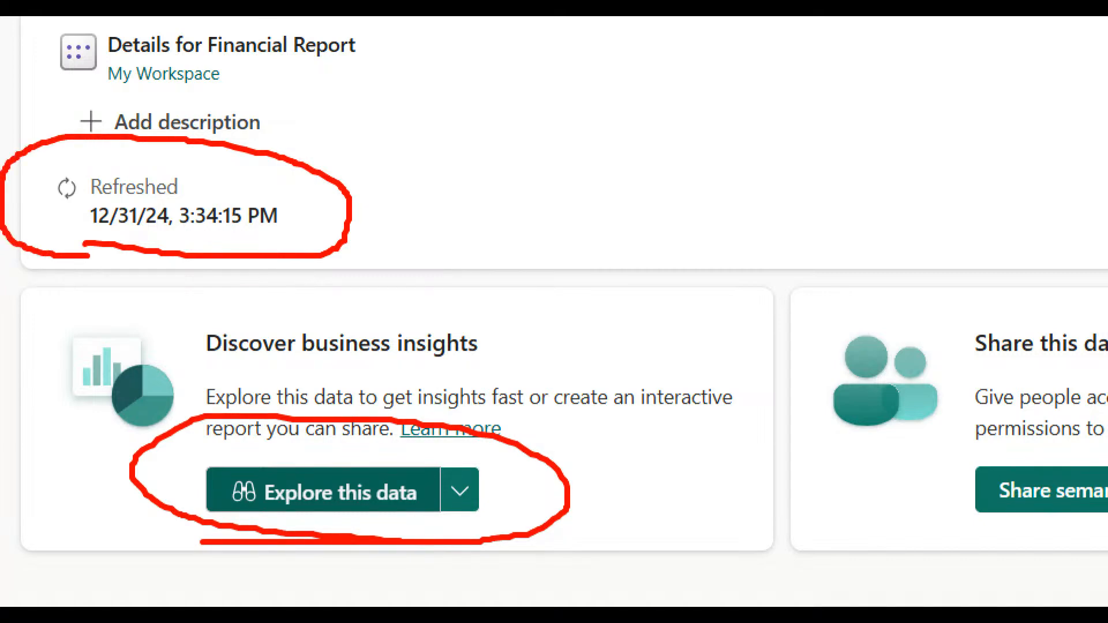
{"action": "key", "text": "Escape"}
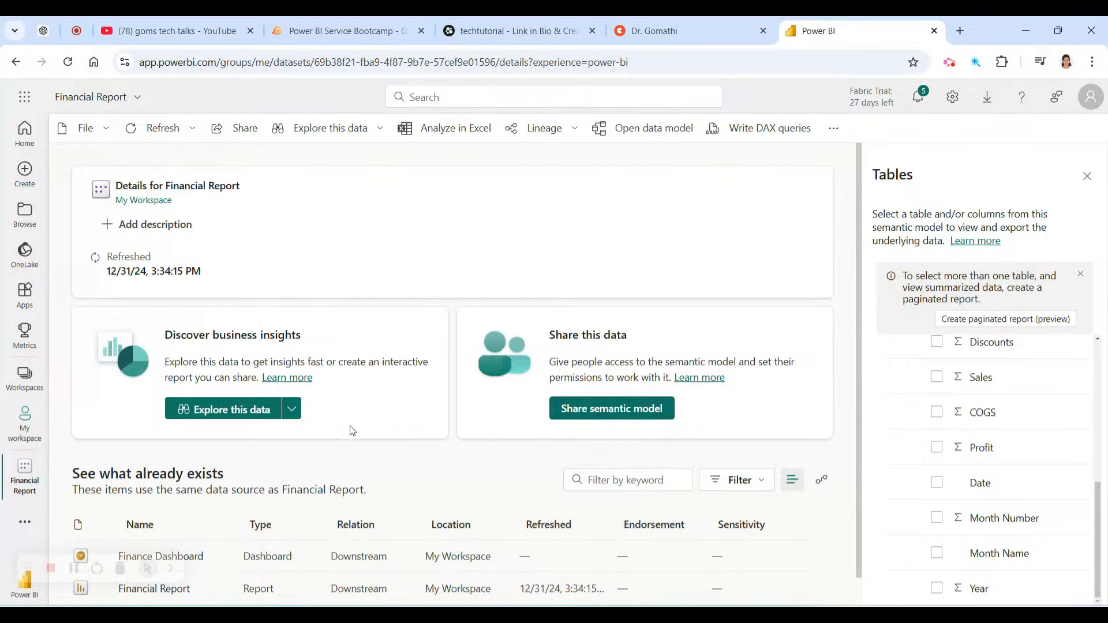
Highlight the refresh details (12/31/24, 3:34:15 PM) and the Tables pane fields.
{"action": "key", "text": "ctrl+1"}
{"action": "left_click", "coordinate": [225, 440]}
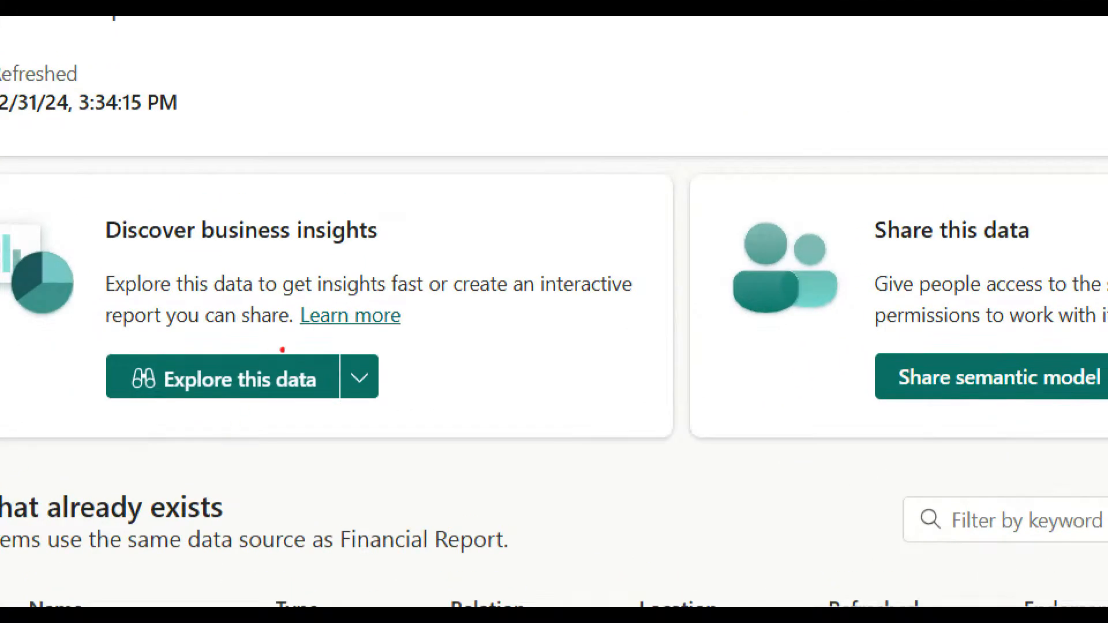
{"action": "left_click_drag", "start_coordinate": [392, 337], "coordinate": [426, 347]}
{"action": "key", "text": "Escape"}
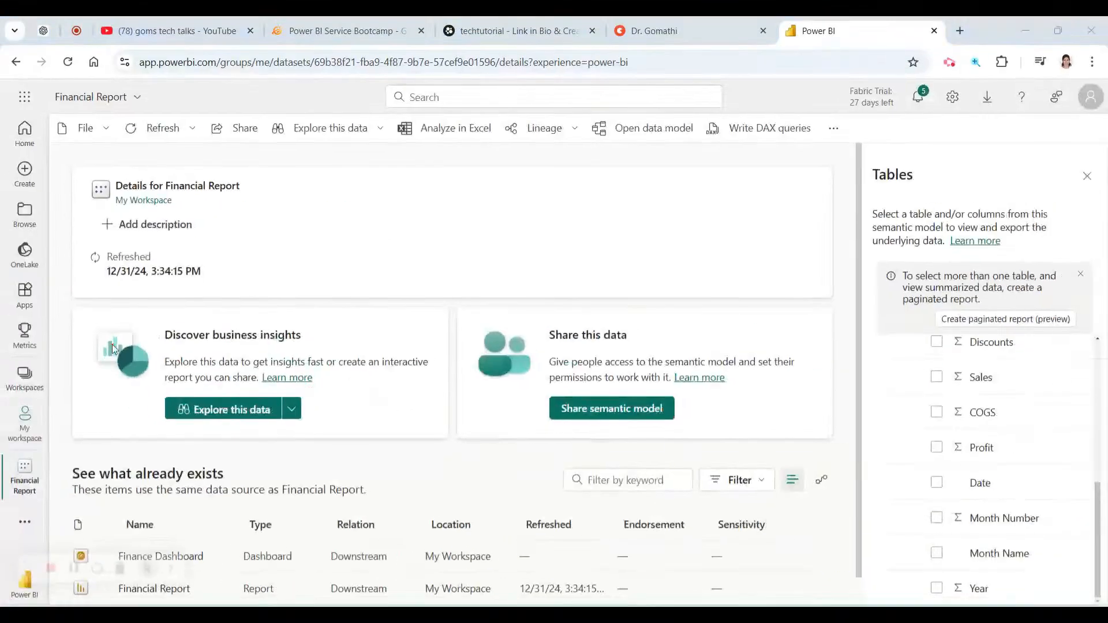
{"action": "key", "text": "ctrl+1"}
{"action": "left_click", "coordinate": [231, 258]}
{"action": "mouse_move", "coordinate": [230, 257]}
{"action": "left_mouse_down"}
{"action": "mouse_move", "coordinate": [265, 268]}
{"action": "mouse_move", "coordinate": [162, 252]}
{"action": "left_mouse_up"}
{"action": "mouse_move", "coordinate": [525, 178]}
{"action": "left_mouse_down"}
{"action": "mouse_move", "coordinate": [534, 196]}
{"action": "mouse_move", "coordinate": [641, 174]}
{"action": "mouse_move", "coordinate": [690, 221]}
{"action": "mouse_move", "coordinate": [729, 234]}
{"action": "mouse_move", "coordinate": [724, 264]}
{"action": "left_mouse_up"}
{"action": "mouse_move", "coordinate": [562, 151]}
{"action": "left_mouse_down"}
{"action": "mouse_move", "coordinate": [612, 167]}
{"action": "mouse_move", "coordinate": [692, 234]}
{"action": "left_mouse_up"}
{"action": "left_click_drag", "start_coordinate": [667, 137], "coordinate": [473, 291]}
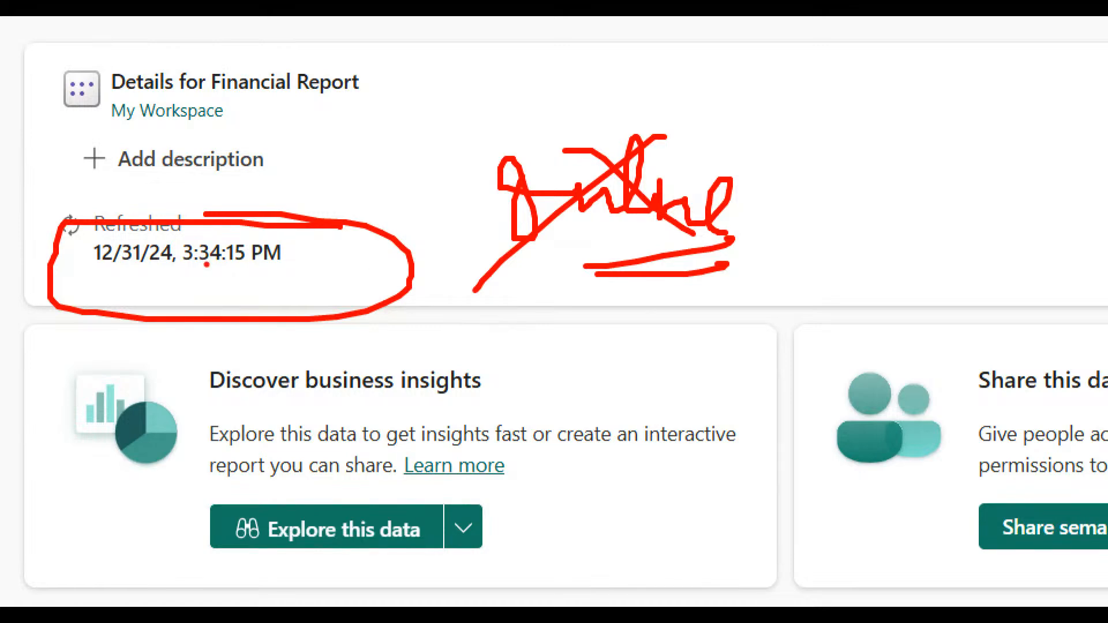
{"action": "mouse_move", "coordinate": [52, 344]}
{"action": "left_mouse_down"}
{"action": "mouse_move", "coordinate": [257, 286]}
{"action": "mouse_move", "coordinate": [231, 338]}
{"action": "left_mouse_up"}
{"action": "key", "text": "Escape"}
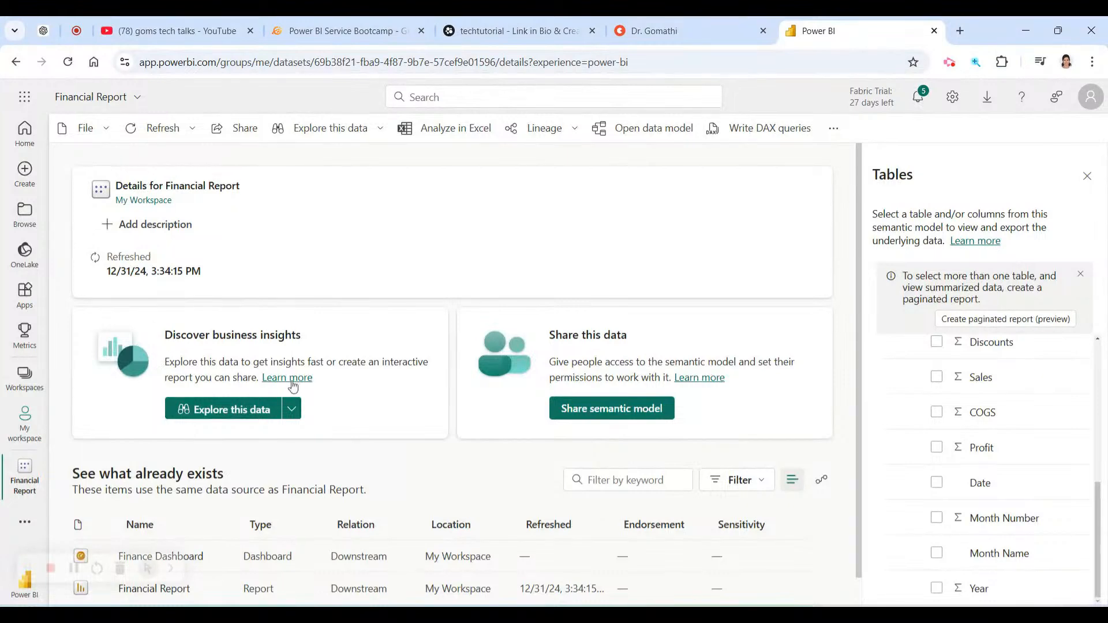
{"action": "scroll", "coordinate": [283, 365], "scroll_direction": "down", "scroll_amount": 1}
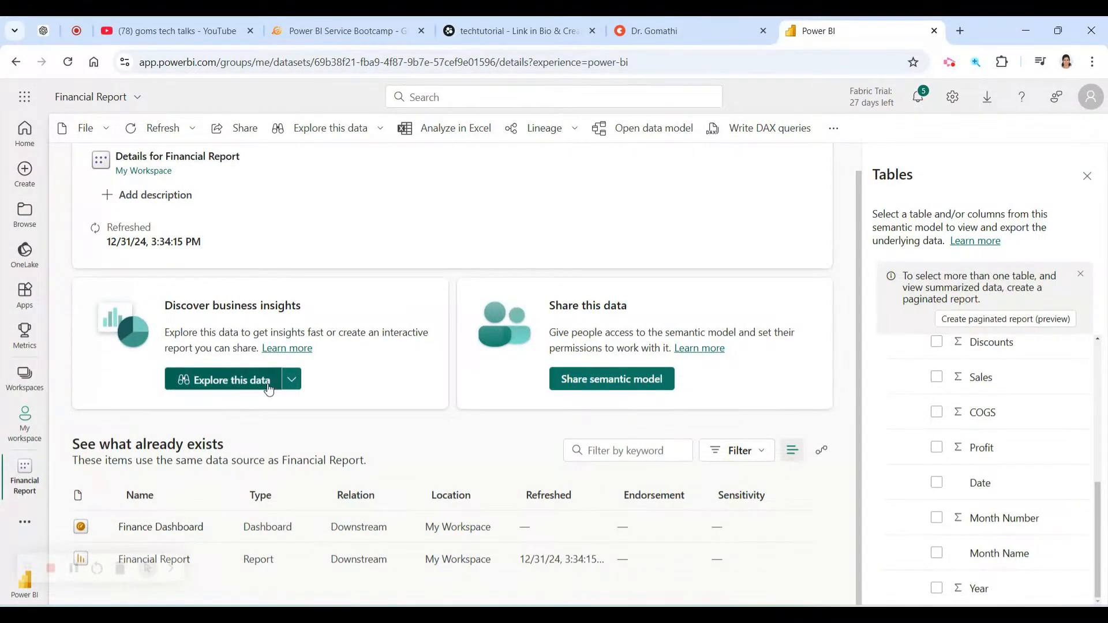
{"action": "key", "text": "ctrl+1"}
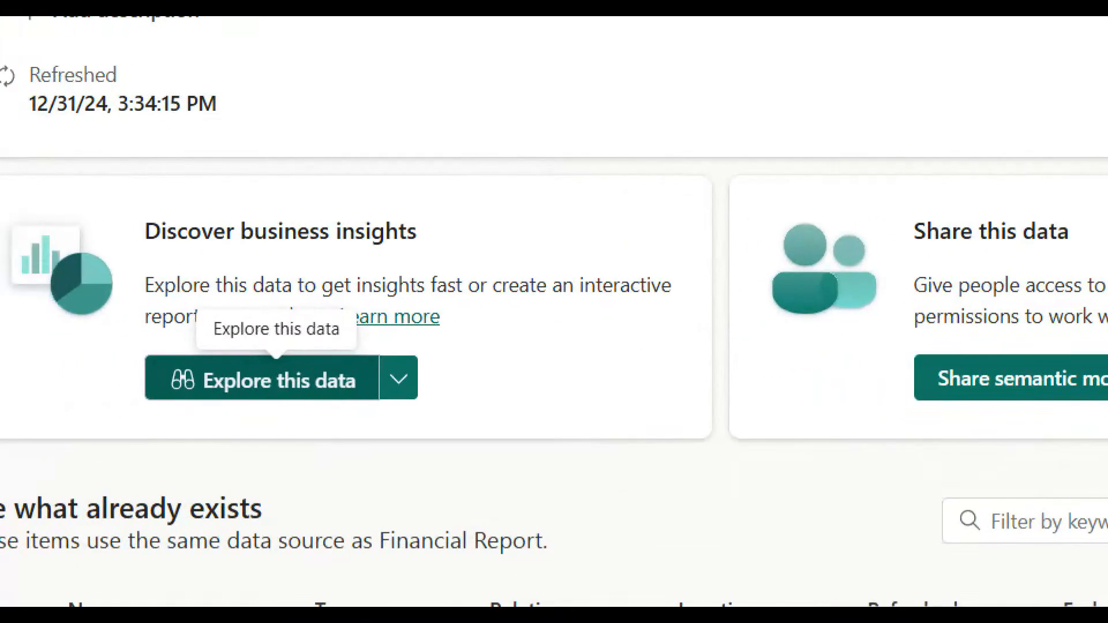
{"action": "mouse_move", "coordinate": [373, 344]}
{"action": "left_mouse_down"}
{"action": "mouse_move", "coordinate": [168, 395]}
{"action": "mouse_move", "coordinate": [369, 294]}
{"action": "left_mouse_up"}
{"action": "key", "text": "Escape"}
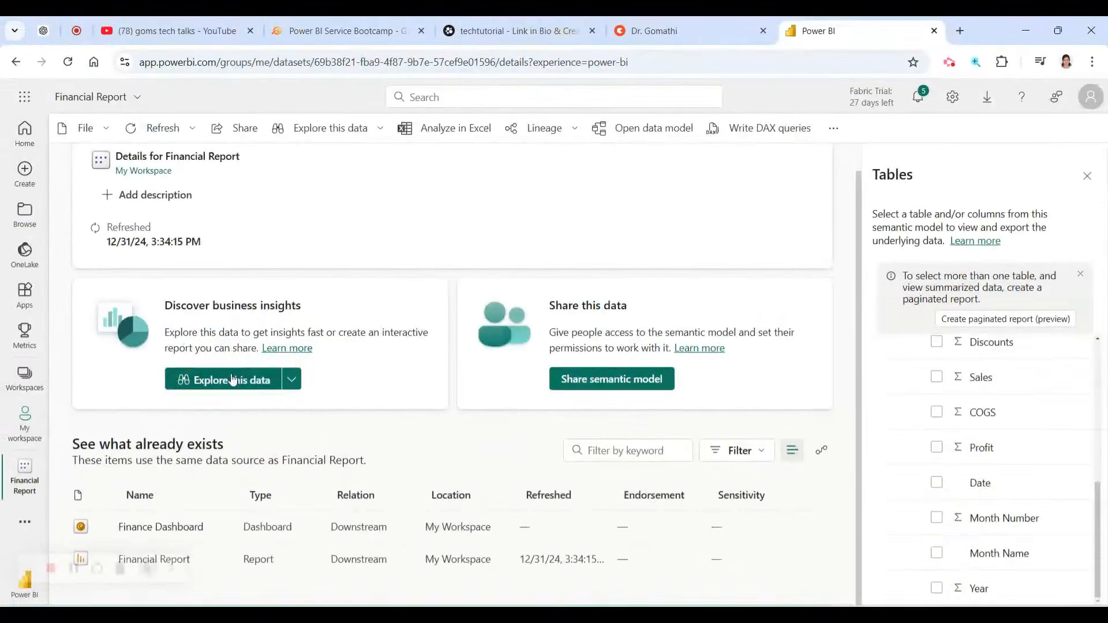
Open Explore this data for Financial Report, showing empty Matrix and Visual areas.
{"action": "left_click", "coordinate": [234, 382]}
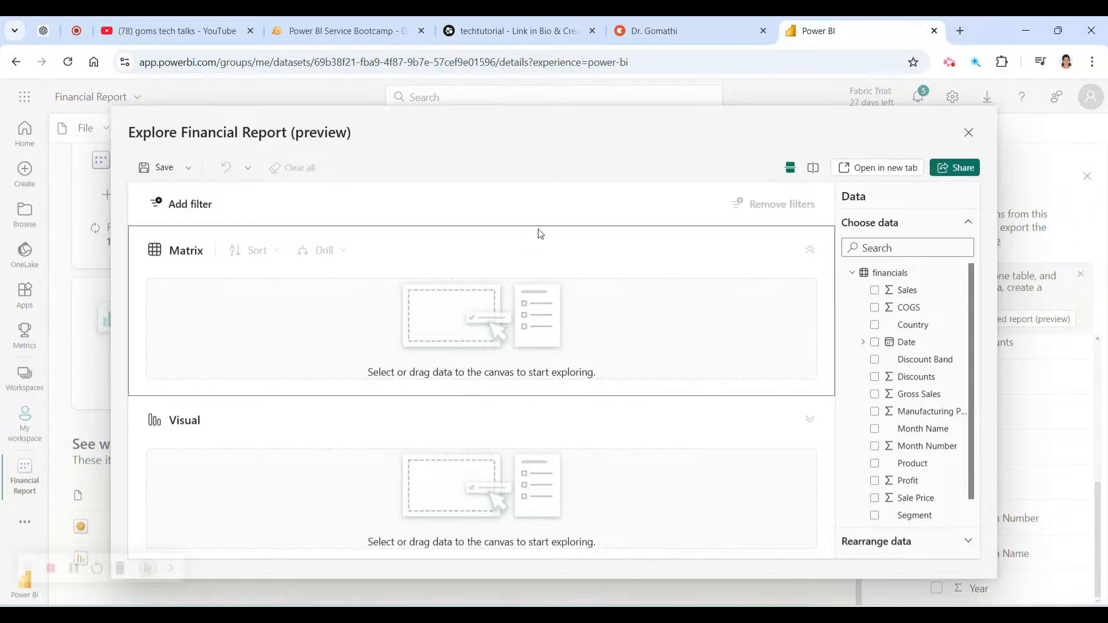
{"action": "left_click_drag", "start_coordinate": [547, 125], "coordinate": [482, 74]}
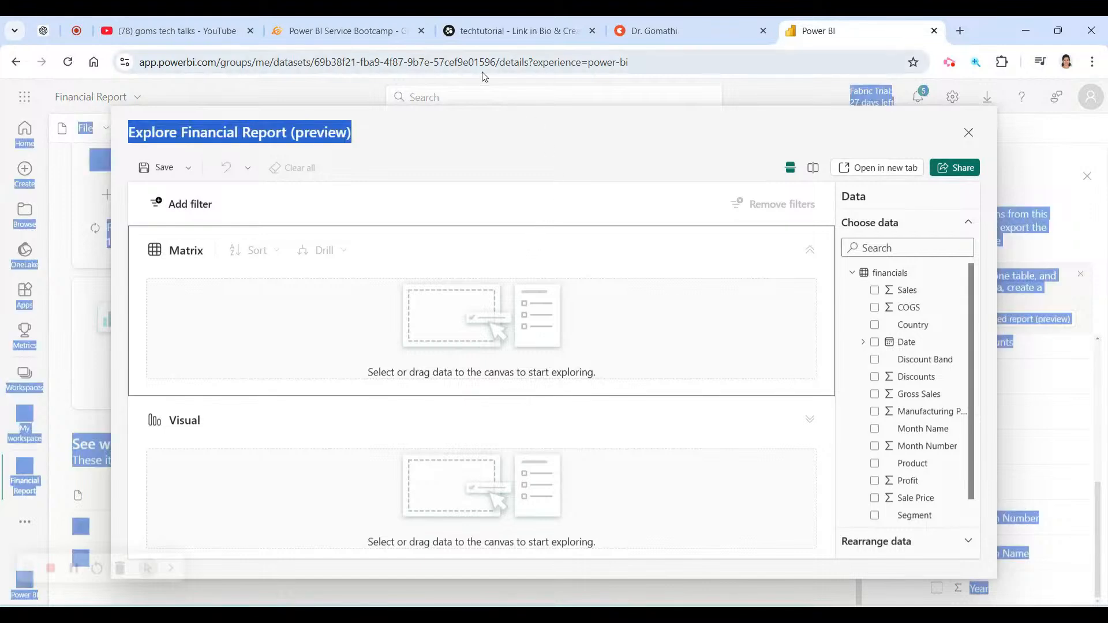
{"action": "left_click", "coordinate": [731, 137]}
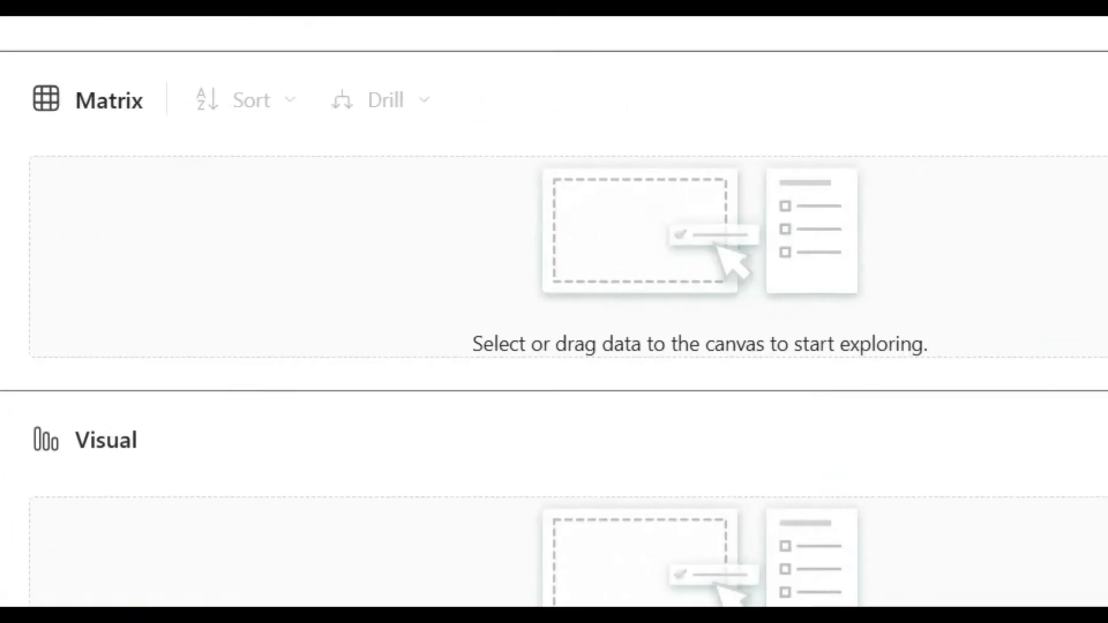
{"action": "mouse_move", "coordinate": [267, 151]}
{"action": "left_mouse_down"}
{"action": "mouse_move", "coordinate": [11, 276]}
{"action": "mouse_move", "coordinate": [880, 487]}
{"action": "mouse_move", "coordinate": [1102, 179]}
{"action": "mouse_move", "coordinate": [417, 114]}
{"action": "left_mouse_up"}
{"action": "mouse_move", "coordinate": [296, 451]}
{"action": "left_mouse_down"}
{"action": "mouse_move", "coordinate": [1, 455]}
{"action": "mouse_move", "coordinate": [28, 606]}
{"action": "left_mouse_up"}
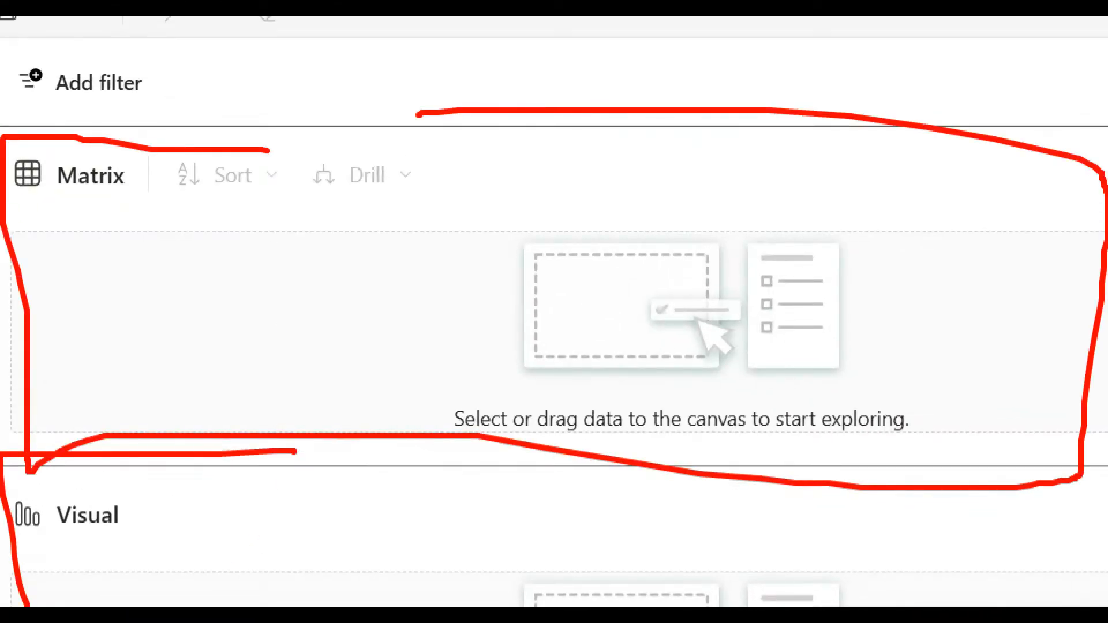
{"action": "key", "text": "Escape"}
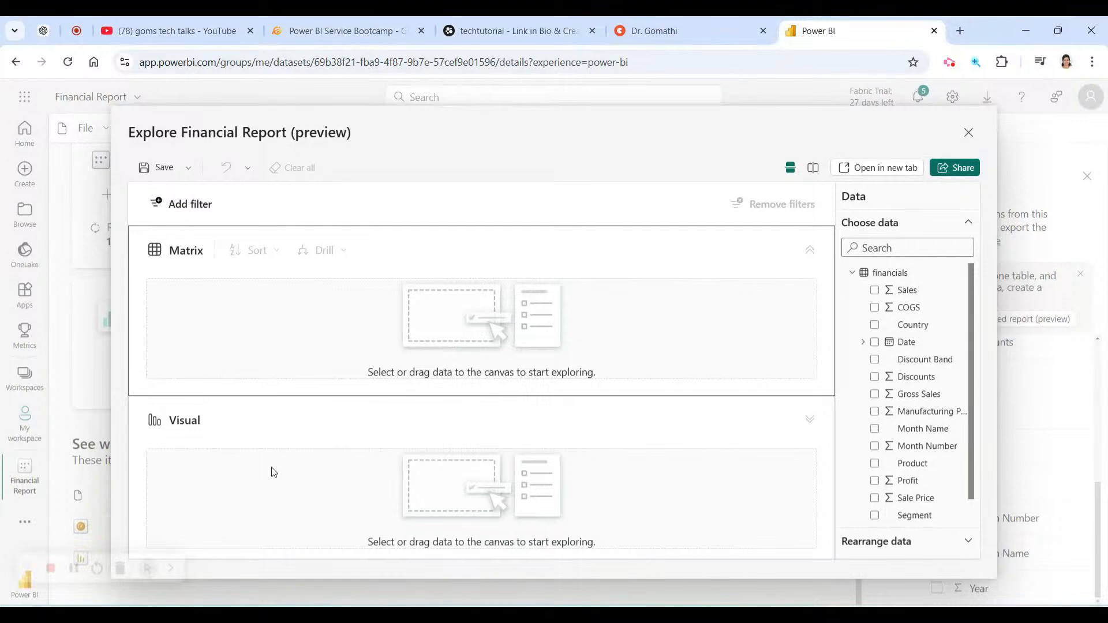
Check Country and Sale Price in the Data pane, giving Sum of Sale Price by Country totalling 82900.
{"action": "left_click", "coordinate": [875, 324]}
{"action": "left_click", "coordinate": [875, 285]}
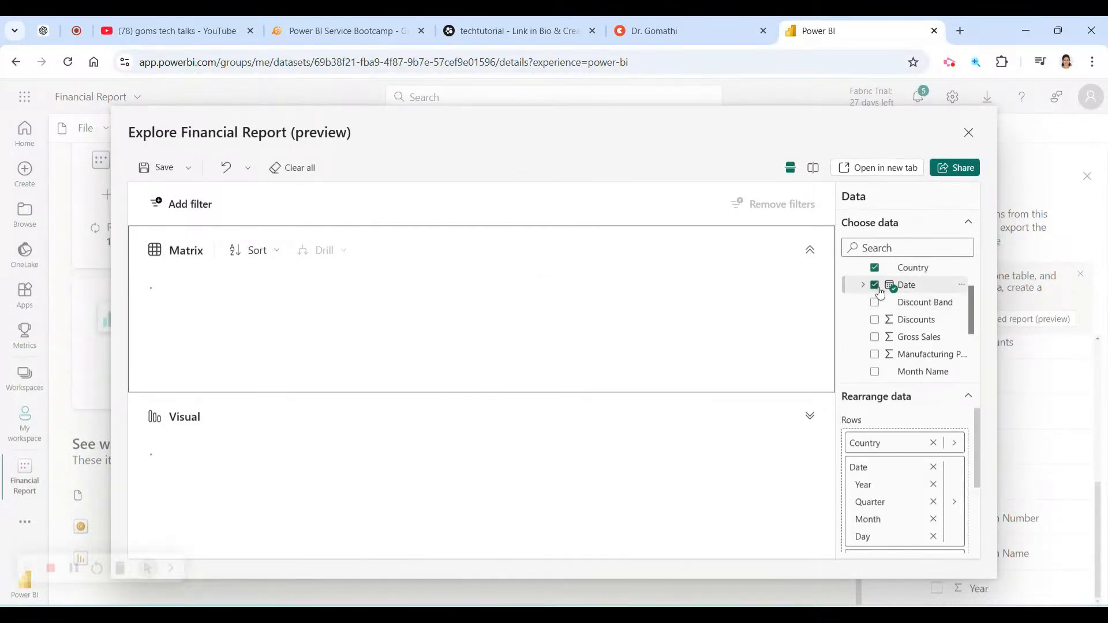
{"action": "left_click", "coordinate": [875, 285]}
{"action": "scroll", "coordinate": [882, 350], "scroll_direction": "down", "scroll_amount": 2}
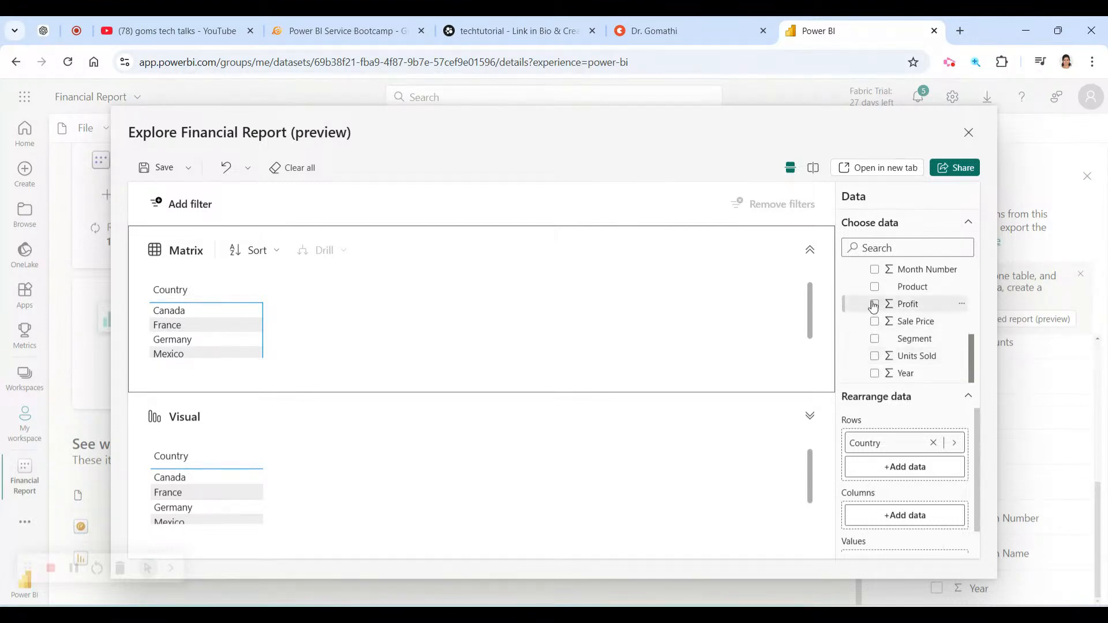
{"action": "left_click", "coordinate": [875, 321]}
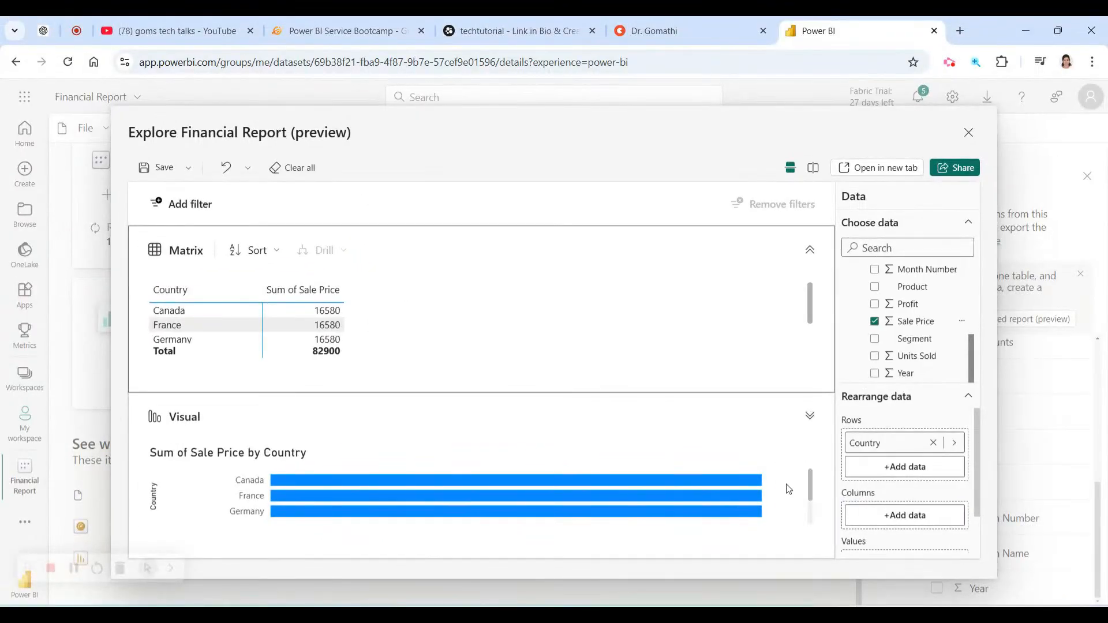
{"action": "scroll", "coordinate": [788, 489], "scroll_direction": "down", "scroll_amount": 2}
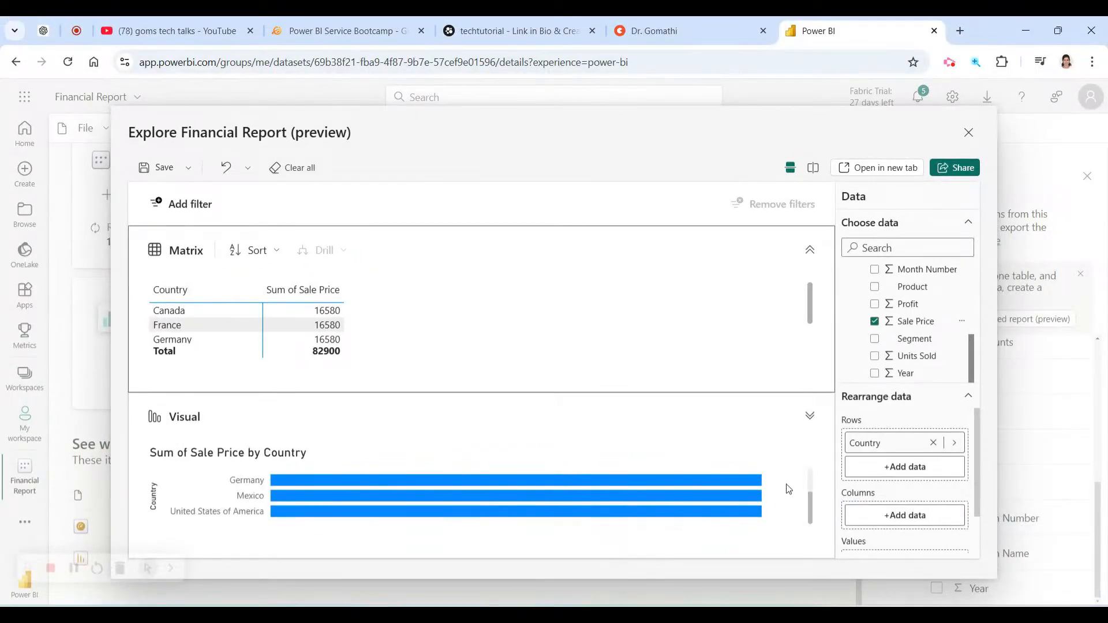
{"action": "scroll", "coordinate": [788, 489], "scroll_direction": "up", "scroll_amount": 2}
Change the visual to a stacked bar chart.
{"action": "left_click", "coordinate": [170, 415]}
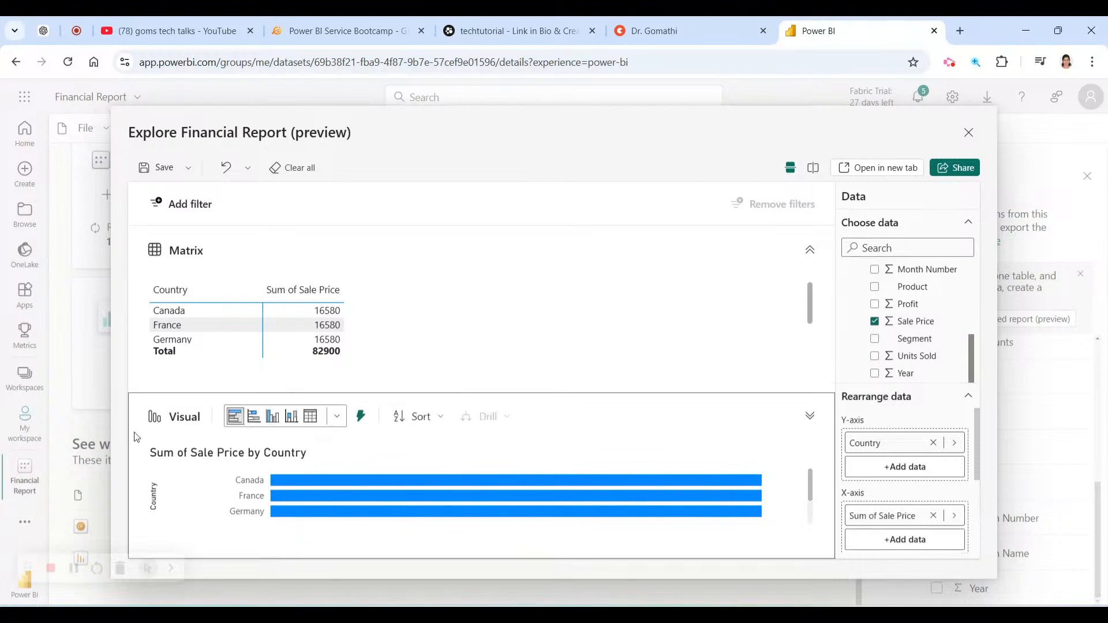
{"action": "left_click", "coordinate": [334, 418]}
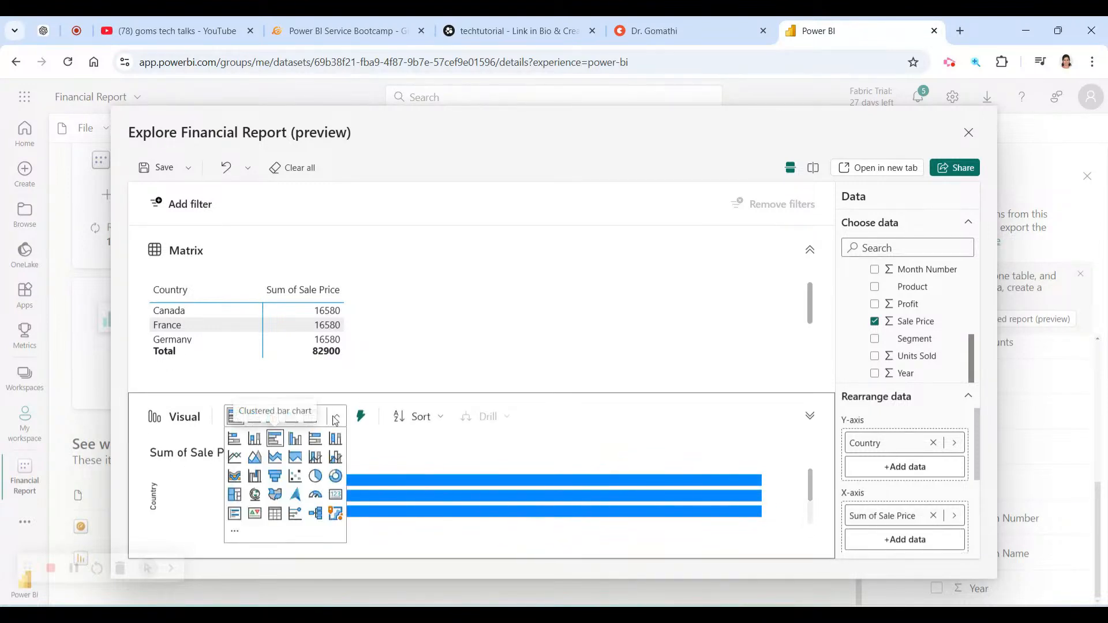
{"action": "left_click", "coordinate": [234, 440]}
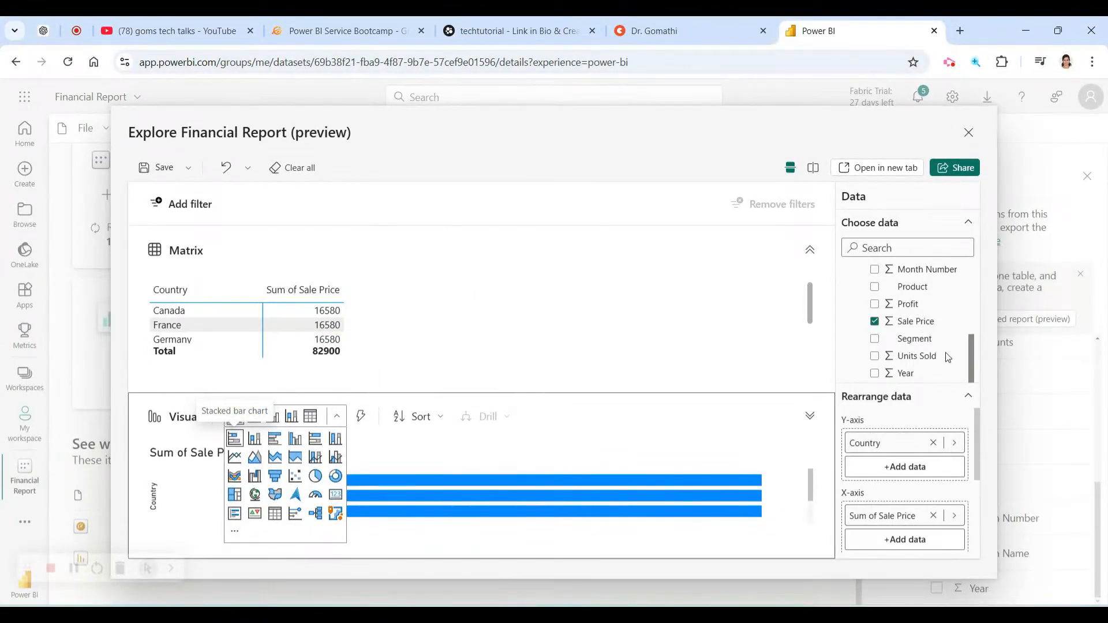
{"action": "left_click_drag", "start_coordinate": [972, 353], "coordinate": [971, 271]}
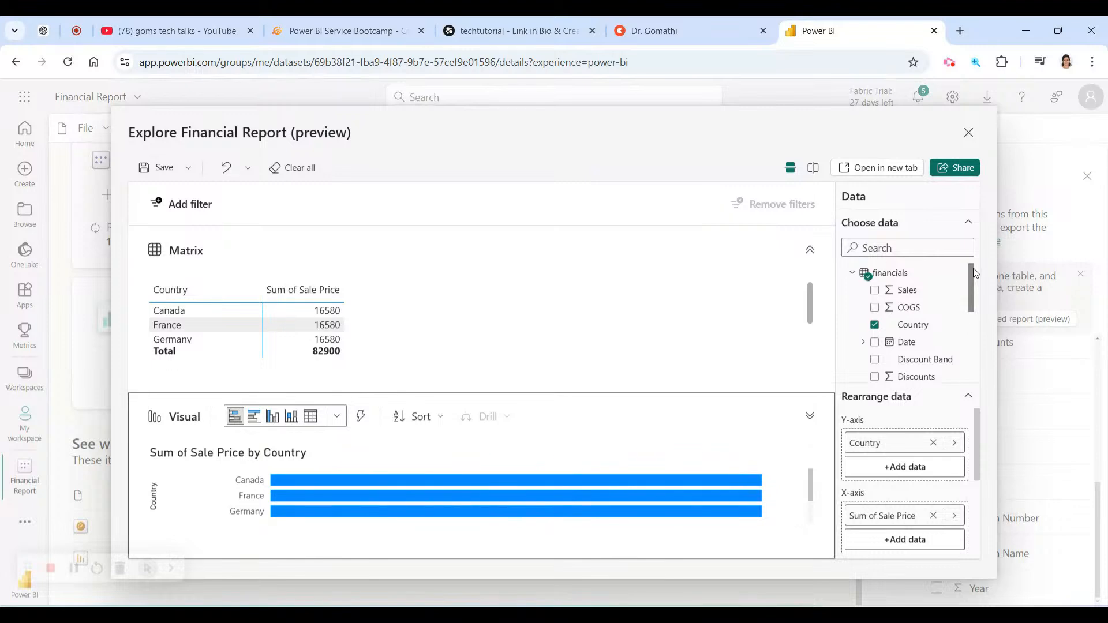
Replace Country with Product so Sale Price is broken down by product.
{"action": "left_click", "coordinate": [876, 325]}
{"action": "scroll", "coordinate": [884, 329], "scroll_direction": "down", "scroll_amount": 5}
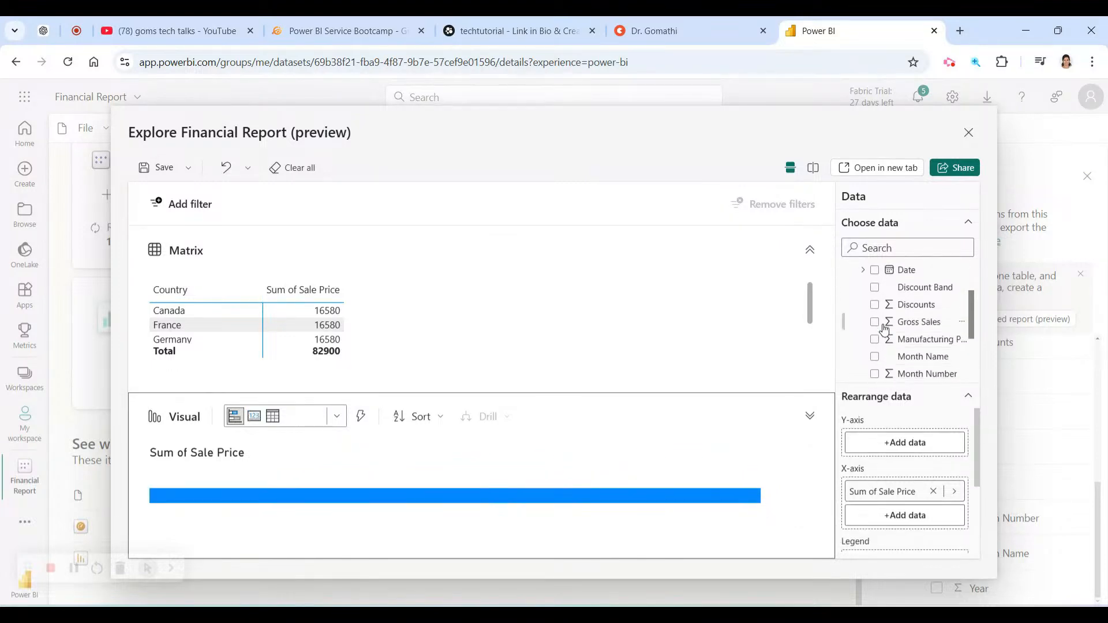
{"action": "left_click", "coordinate": [879, 354]}
{"action": "scroll", "coordinate": [878, 355], "scroll_direction": "down", "scroll_amount": 1}
{"action": "left_click", "coordinate": [874, 286]}
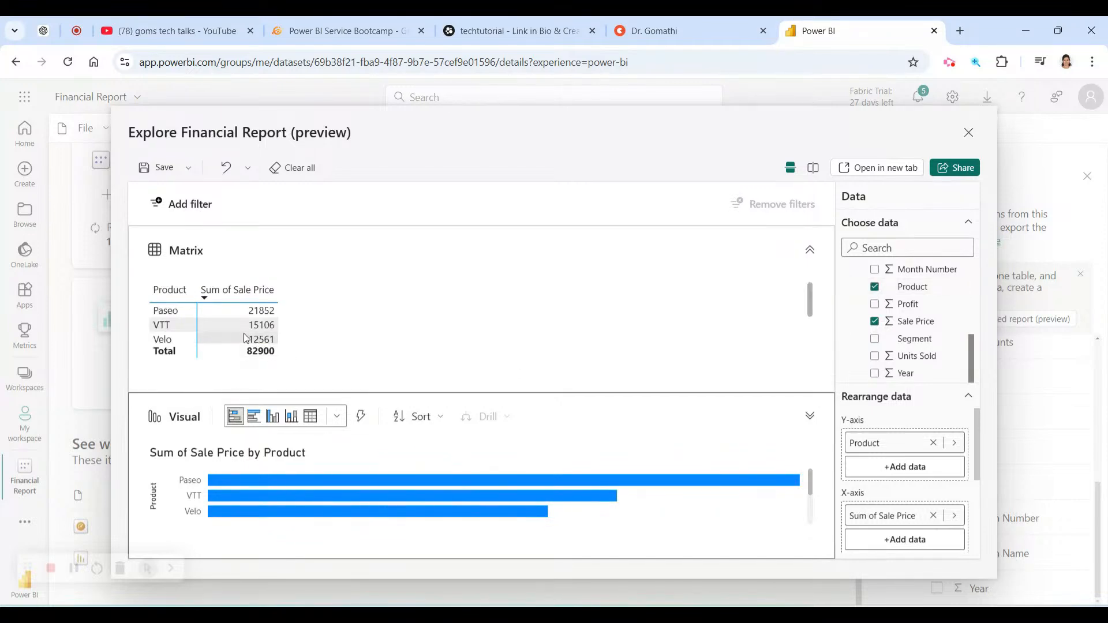
Select the matrix and chart to review the Product results, with Paseo leading at 21852.
{"action": "left_click", "coordinate": [402, 384]}
{"action": "left_click", "coordinate": [200, 424]}
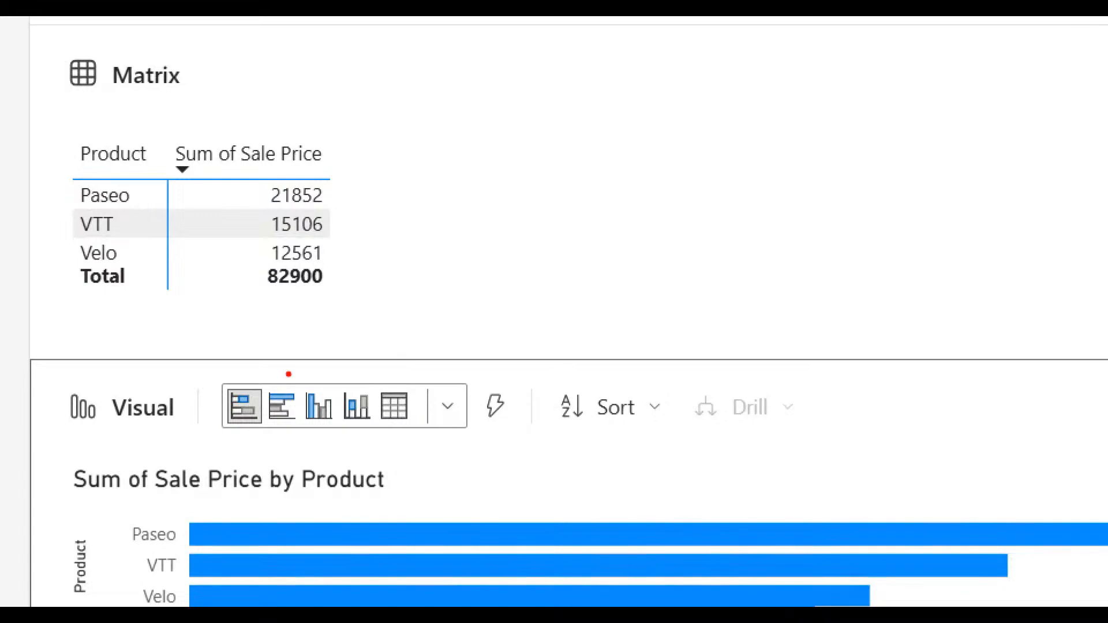
{"action": "mouse_move", "coordinate": [288, 374]}
{"action": "left_mouse_down"}
{"action": "mouse_move", "coordinate": [132, 444]}
{"action": "mouse_move", "coordinate": [249, 405]}
{"action": "left_mouse_up"}
{"action": "mouse_move", "coordinate": [467, 369]}
{"action": "left_mouse_down"}
{"action": "mouse_move", "coordinate": [444, 454]}
{"action": "mouse_move", "coordinate": [508, 384]}
{"action": "left_mouse_up"}
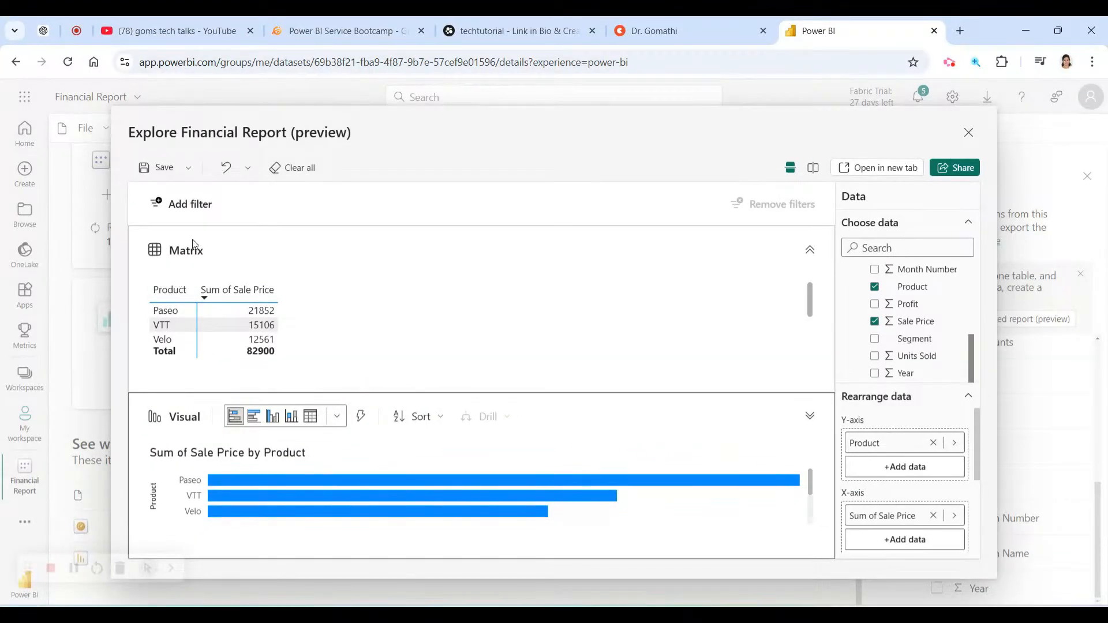
{"action": "left_click", "coordinate": [159, 260]}
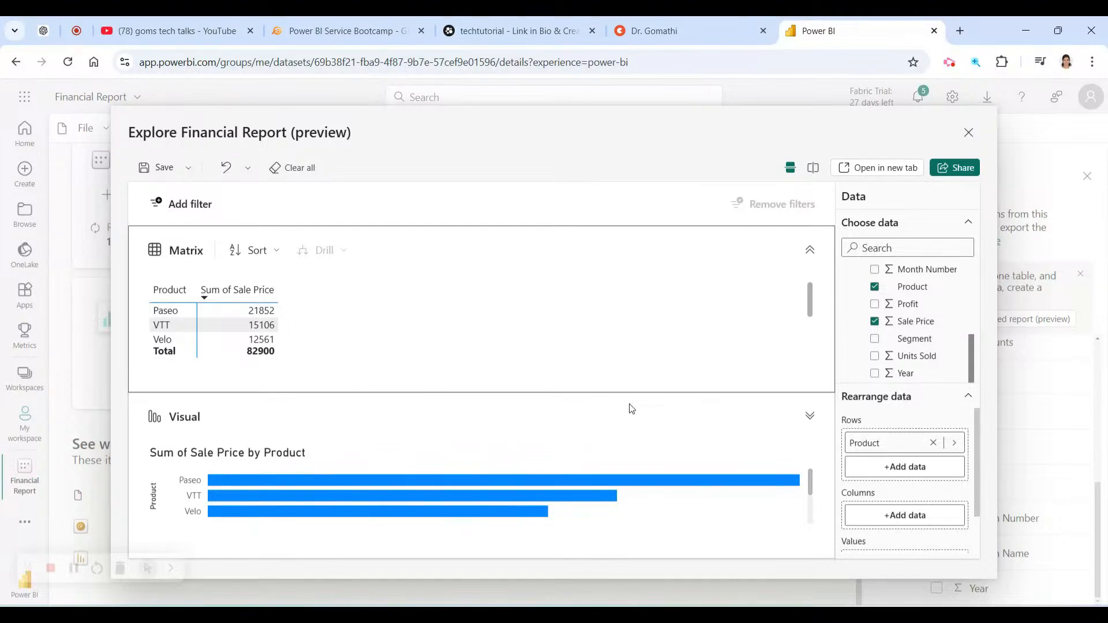
{"action": "scroll", "coordinate": [900, 455], "scroll_direction": "down", "scroll_amount": 2}
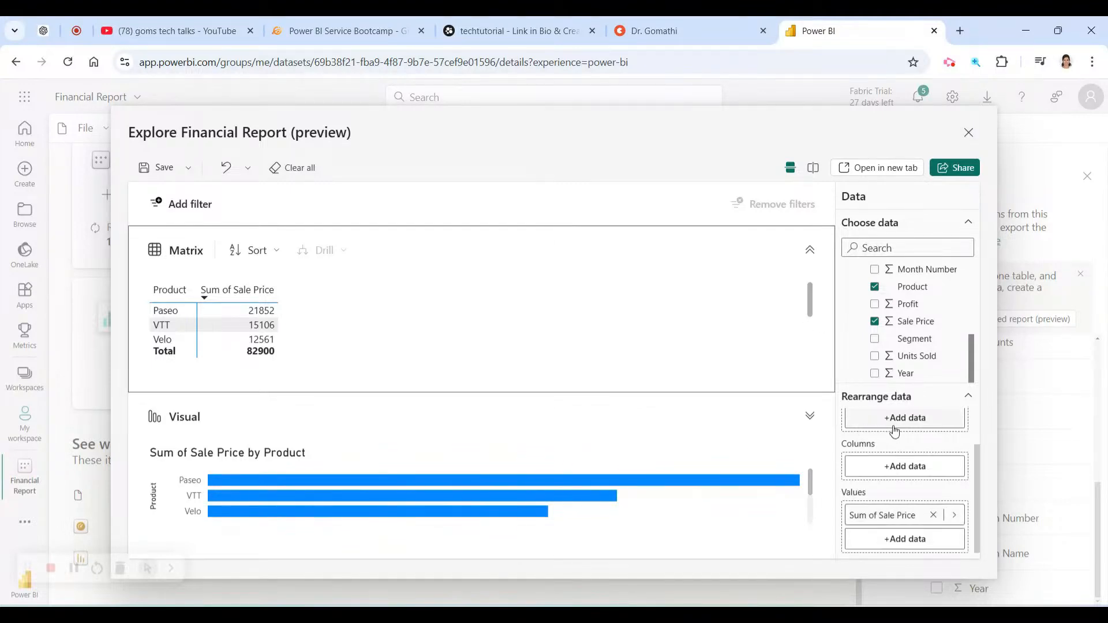
Save the exploration to My workspace as 'Product wise Sales' when closing it.
{"action": "left_click", "coordinate": [969, 133]}
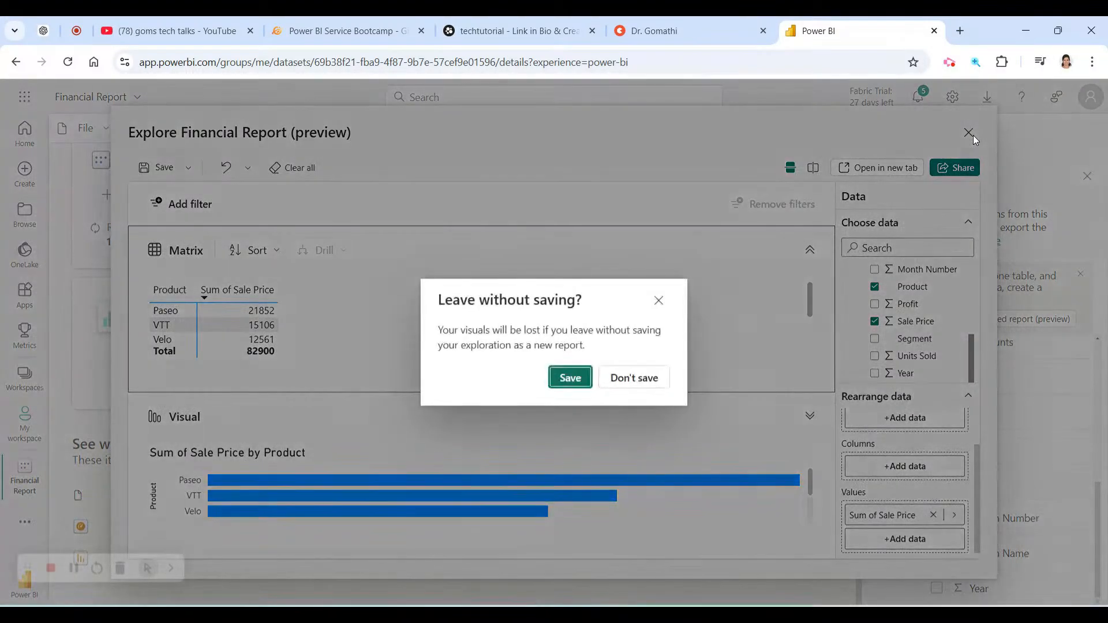
{"action": "left_click", "coordinate": [570, 378]}
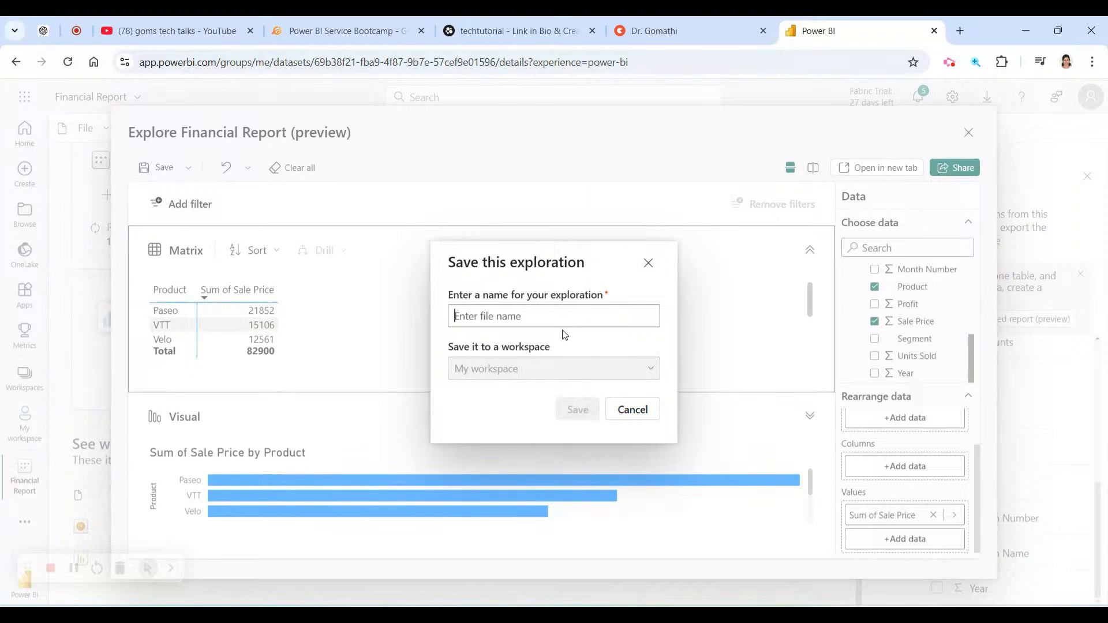
{"action": "type", "text": "Pro"}
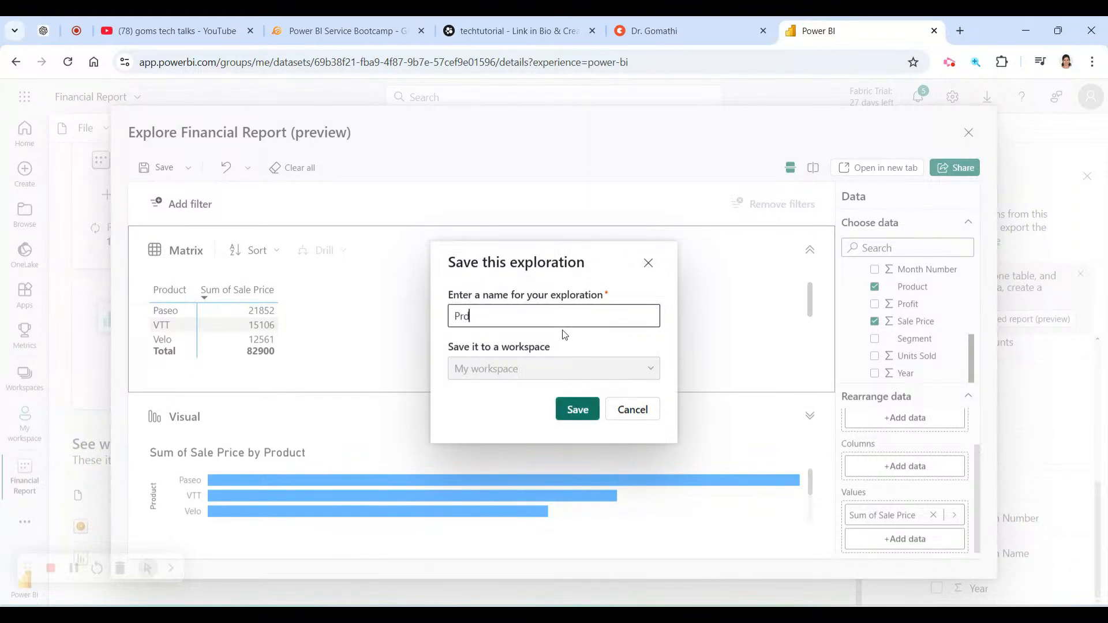
{"action": "type", "text": "duct wise Sales"}
{"action": "left_click", "coordinate": [566, 409]}
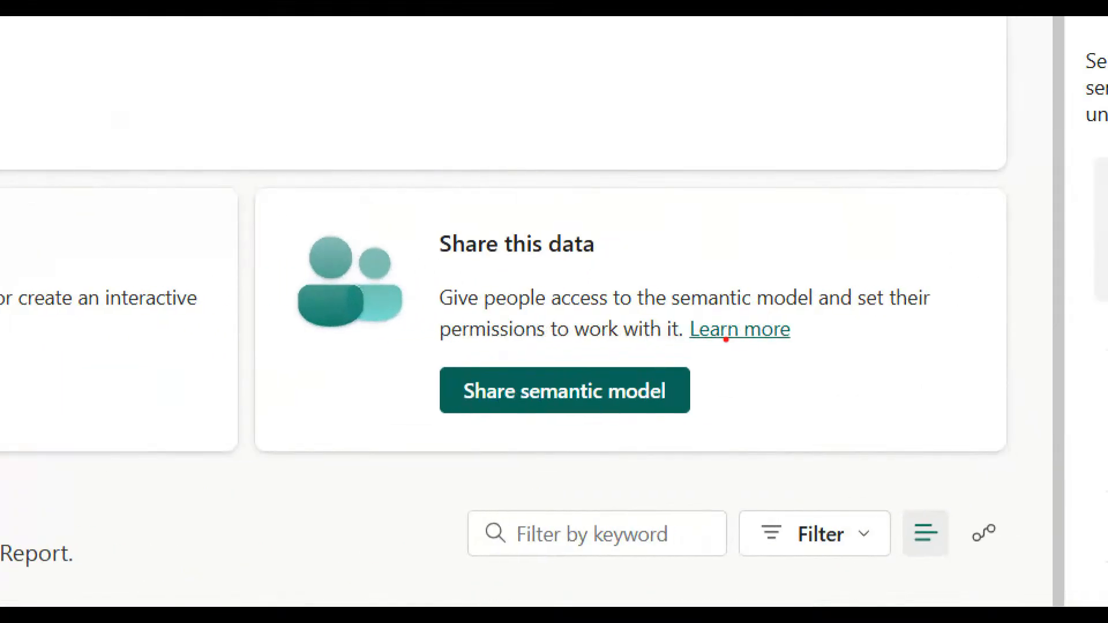
Share the Financial Report semantic model with a recipient's e-mail, keeping reshare and build permissions.
{"action": "mouse_move", "coordinate": [693, 353]}
{"action": "left_mouse_down"}
{"action": "mouse_move", "coordinate": [710, 427]}
{"action": "mouse_move", "coordinate": [650, 362]}
{"action": "left_mouse_up"}
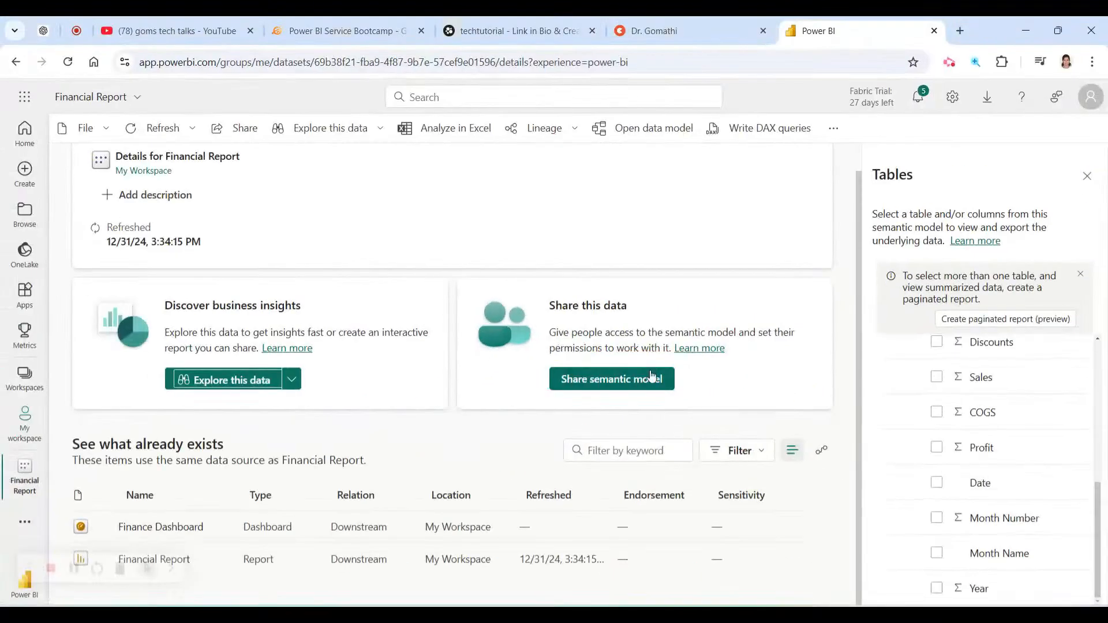
{"action": "left_click", "coordinate": [564, 390]}
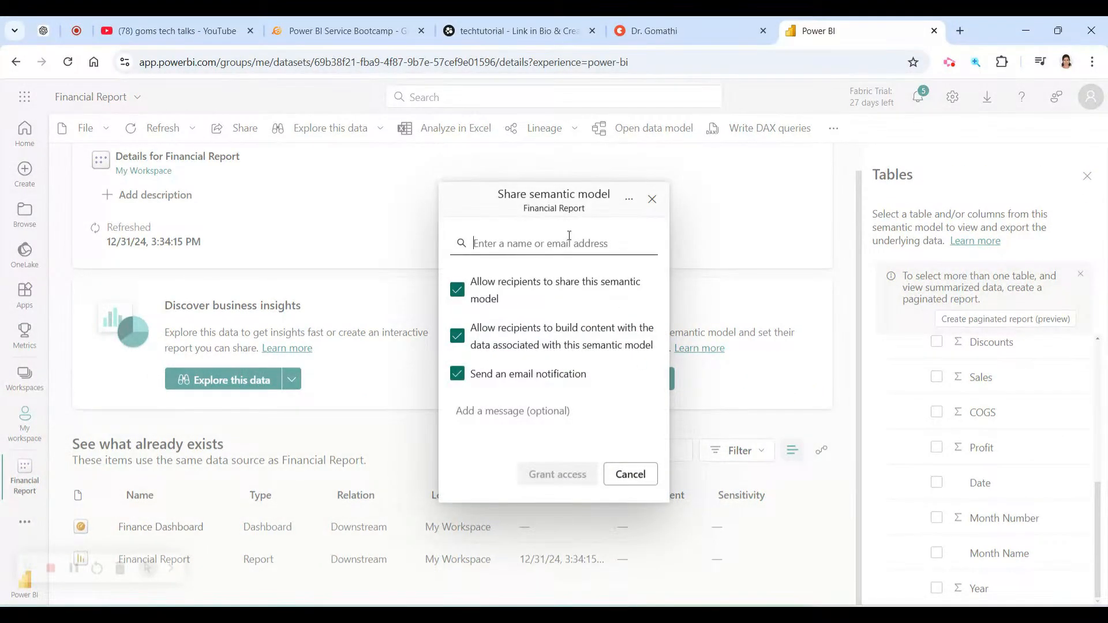
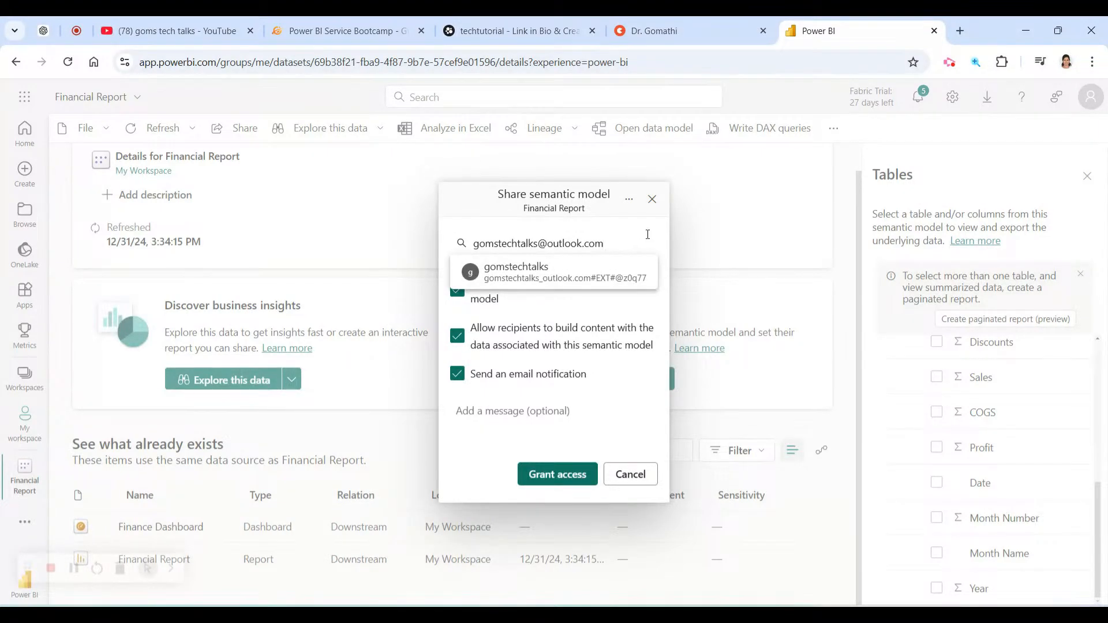
{"action": "key", "text": "Return"}
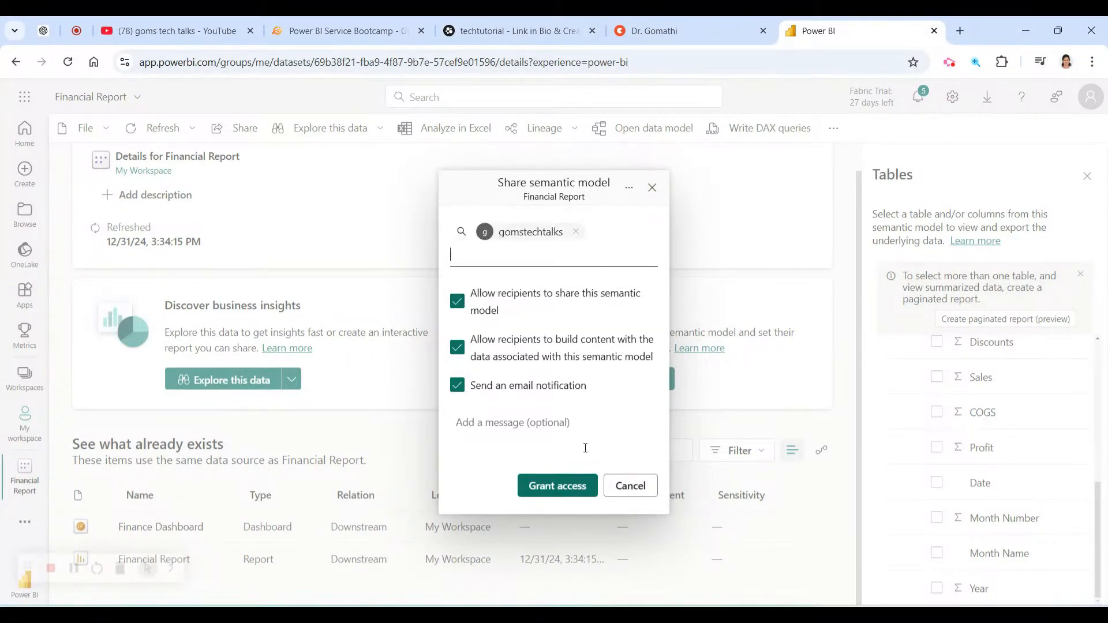
{"action": "left_click", "coordinate": [581, 485]}
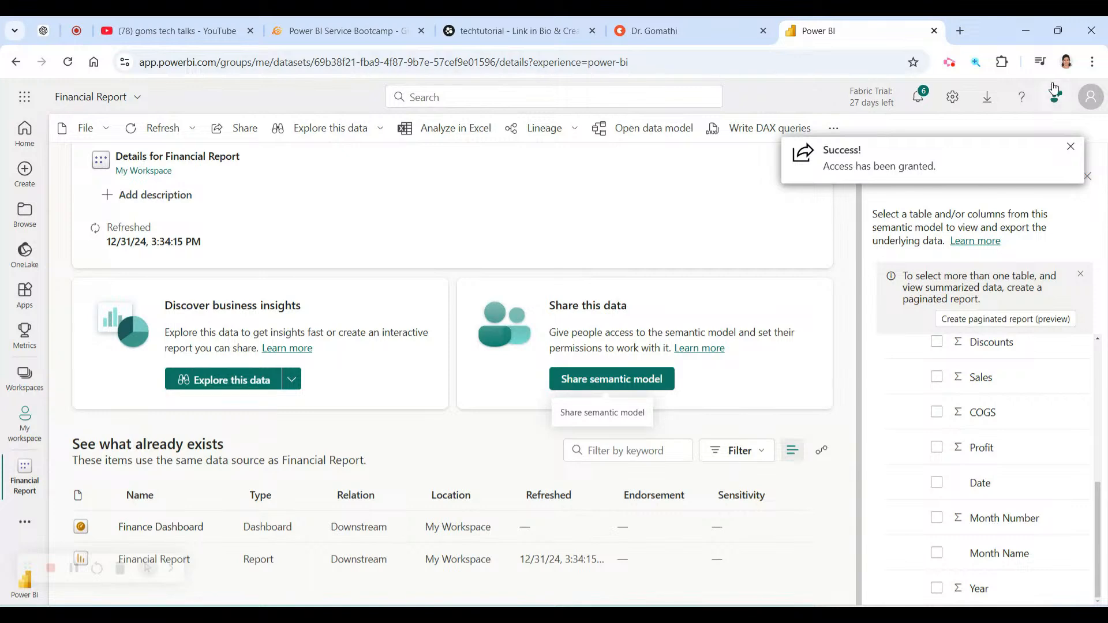
{"action": "left_click", "coordinate": [1070, 147]}
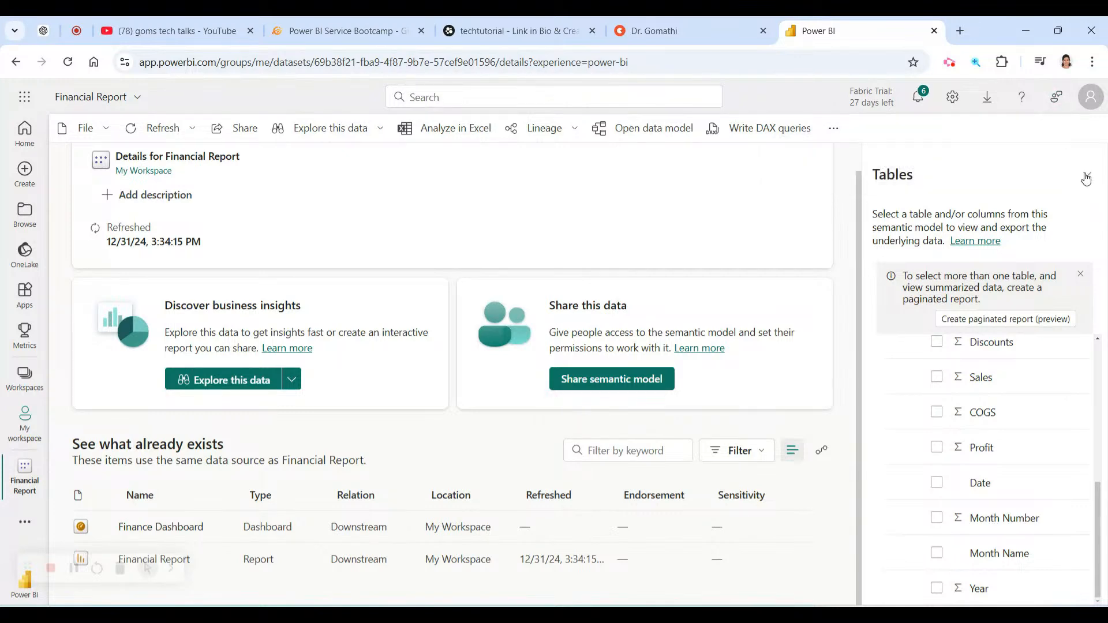
Close the tables side panel on the Financial Report model page.
{"action": "left_click", "coordinate": [1087, 176]}
{"action": "key", "text": "ctrl+1"}
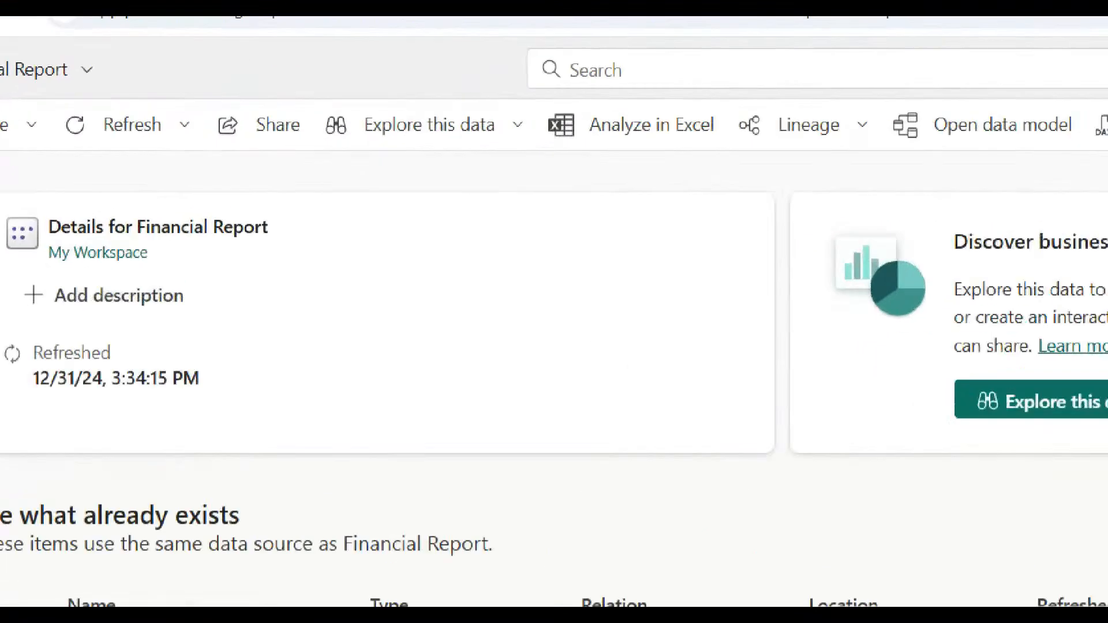
{"action": "left_click", "coordinate": [329, 108]}
{"action": "left_click_drag", "start_coordinate": [329, 108], "coordinate": [231, 199]}
{"action": "key", "text": "Escape"}
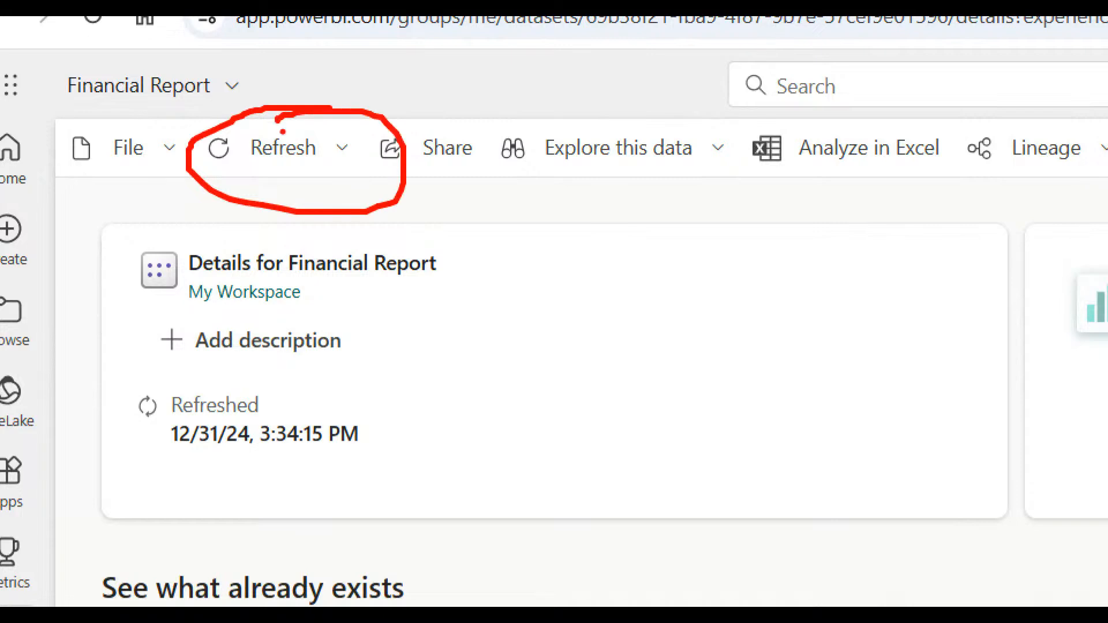
Run Refresh now on the Financial Report semantic model.
{"action": "left_click", "coordinate": [194, 130]}
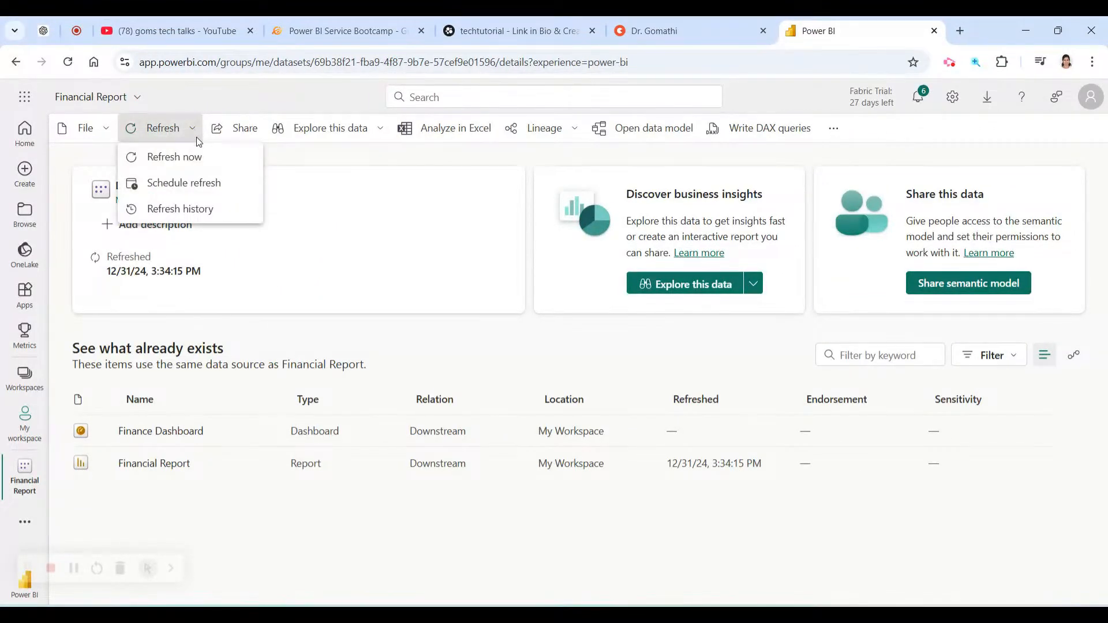
{"action": "key", "text": "ctrl+1"}
{"action": "mouse_move", "coordinate": [225, 135]}
{"action": "left_mouse_down"}
{"action": "mouse_move", "coordinate": [54, 174]}
{"action": "mouse_move", "coordinate": [259, 133]}
{"action": "left_mouse_up"}
{"action": "key", "text": "Escape"}
{"action": "left_click", "coordinate": [167, 154]}
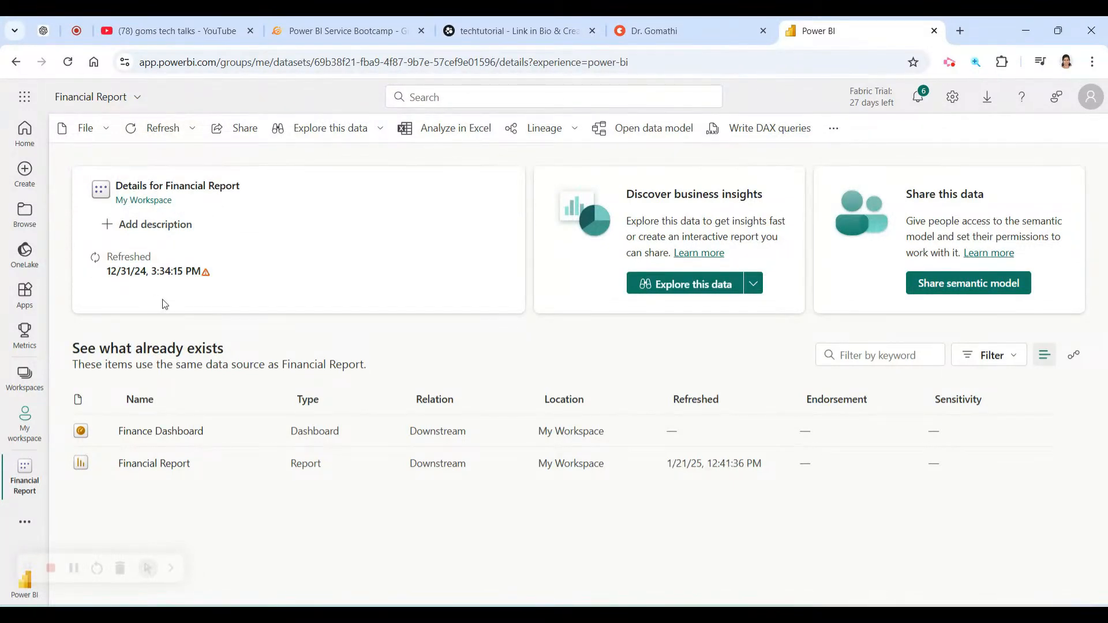
Review the failed-refresh error, then go to the model's Schedule refresh settings.
{"action": "left_click", "coordinate": [207, 277]}
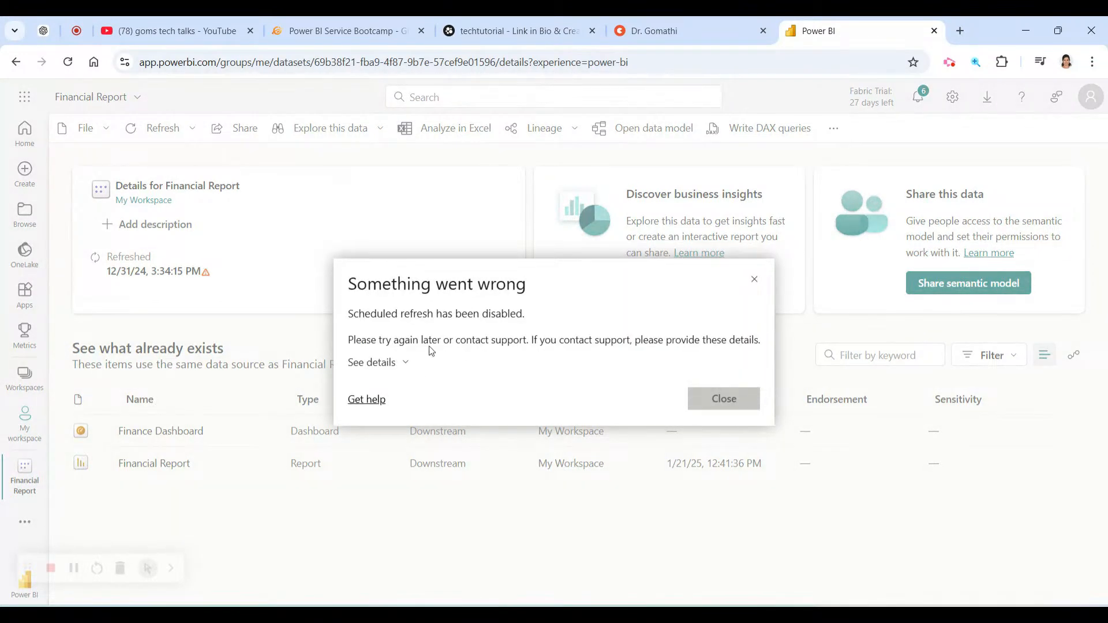
{"action": "left_click", "coordinate": [754, 280]}
{"action": "left_click", "coordinate": [192, 134]}
{"action": "left_click", "coordinate": [192, 188]}
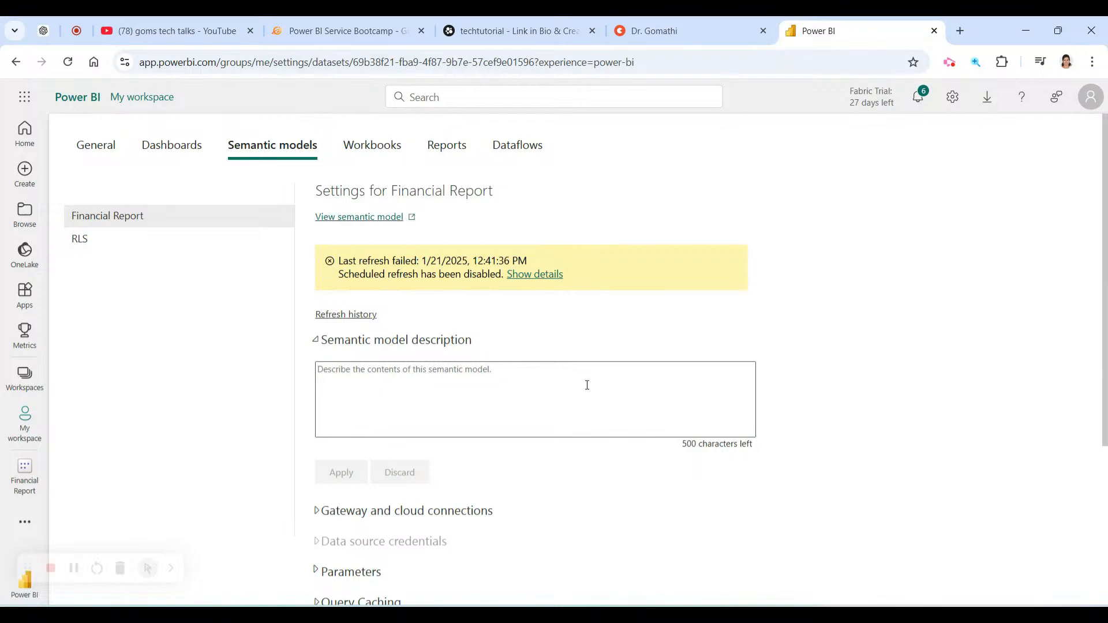
Expand the Refresh schedule section, then return via View semantic model to Financial Report details.
{"action": "scroll", "coordinate": [587, 385], "scroll_direction": "down", "scroll_amount": 3}
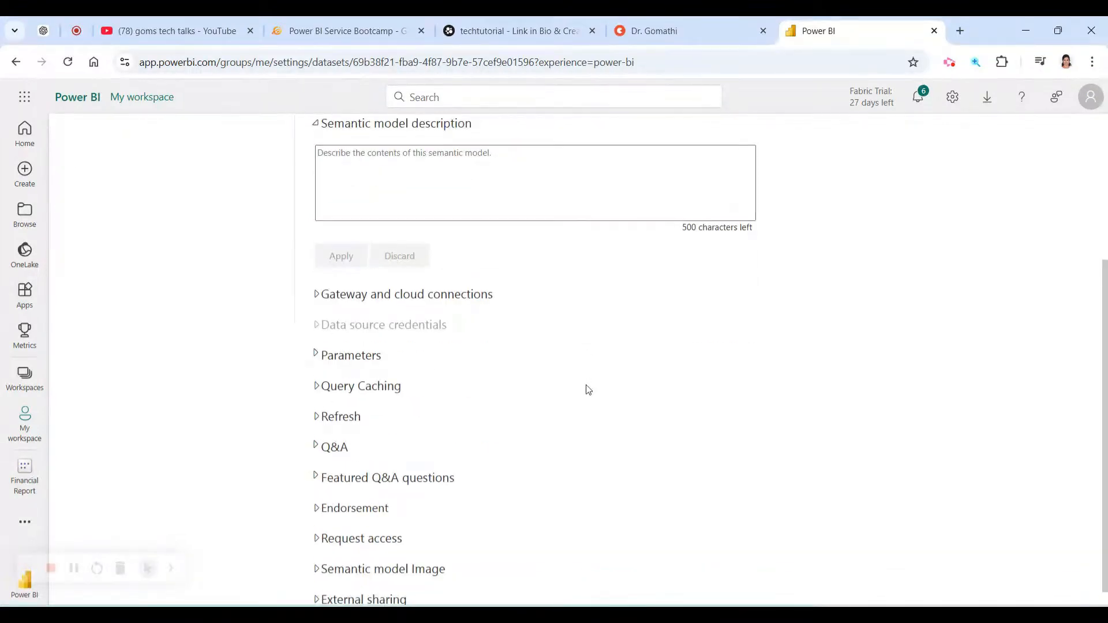
{"action": "left_click", "coordinate": [320, 418]}
{"action": "scroll", "coordinate": [546, 442], "scroll_direction": "down", "scroll_amount": 2}
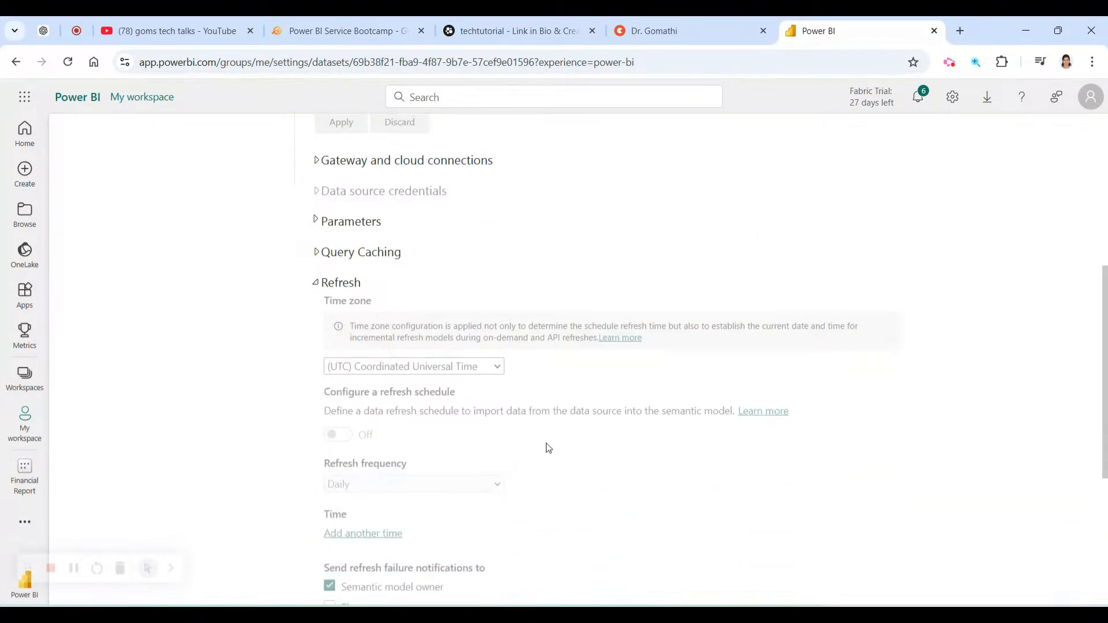
{"action": "scroll", "coordinate": [471, 474], "scroll_direction": "up", "scroll_amount": 5}
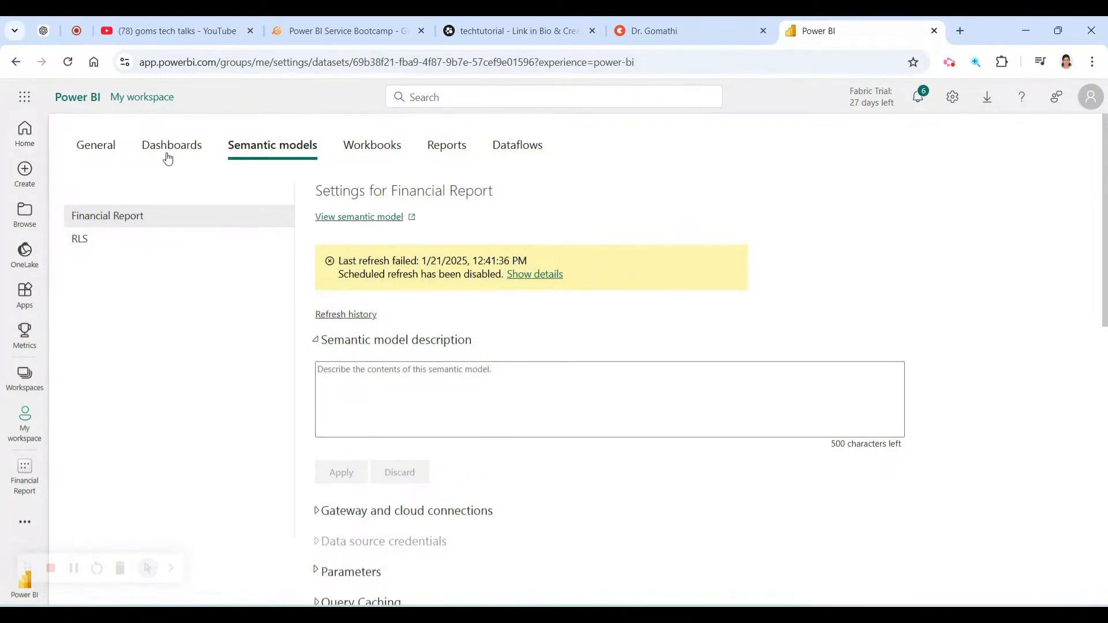
{"action": "left_click", "coordinate": [360, 217]}
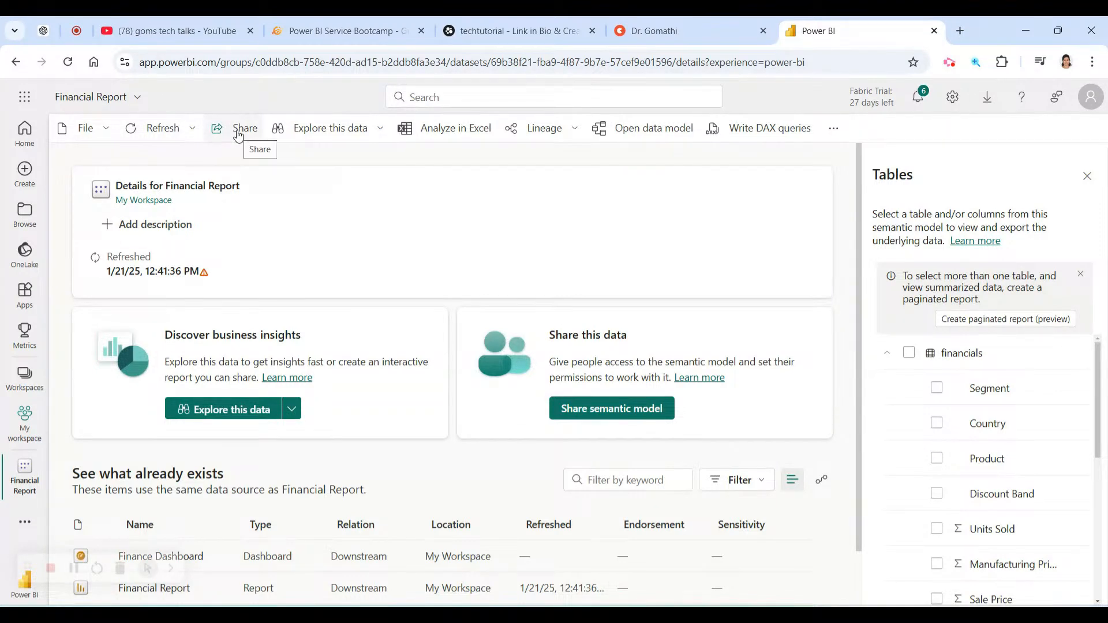
Look at the Share dialog and Explore this data options without using them.
{"action": "left_click", "coordinate": [237, 133]}
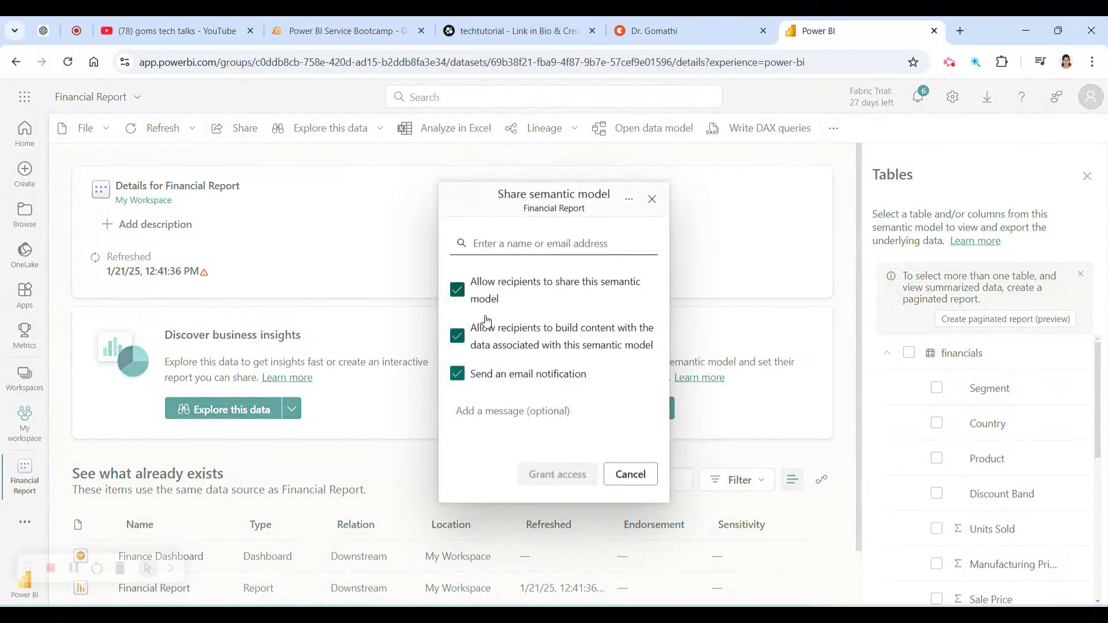
{"action": "left_click", "coordinate": [651, 200]}
{"action": "left_click", "coordinate": [387, 129]}
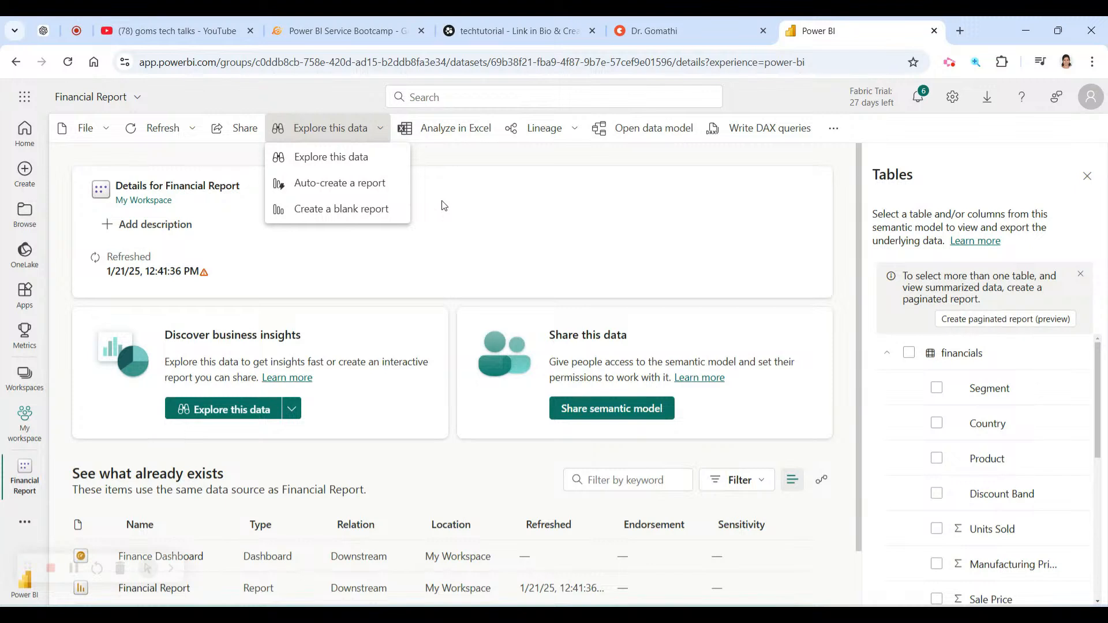
{"action": "left_click", "coordinate": [510, 184]}
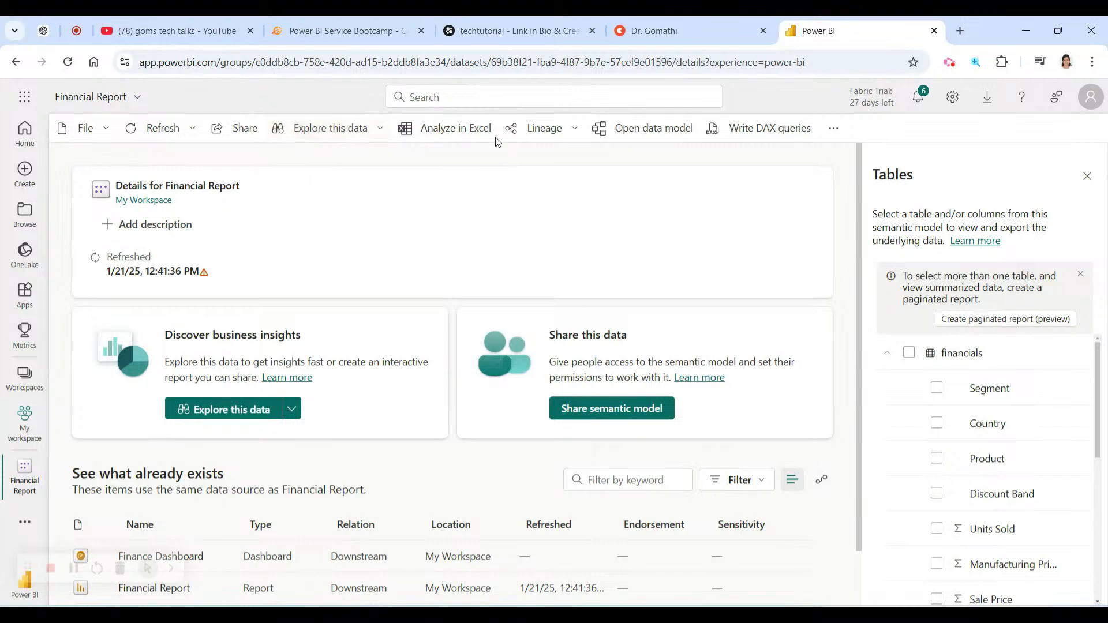
Use Analyze in Excel to create Financial Report.xlsx connected to the model.
{"action": "left_click", "coordinate": [465, 134]}
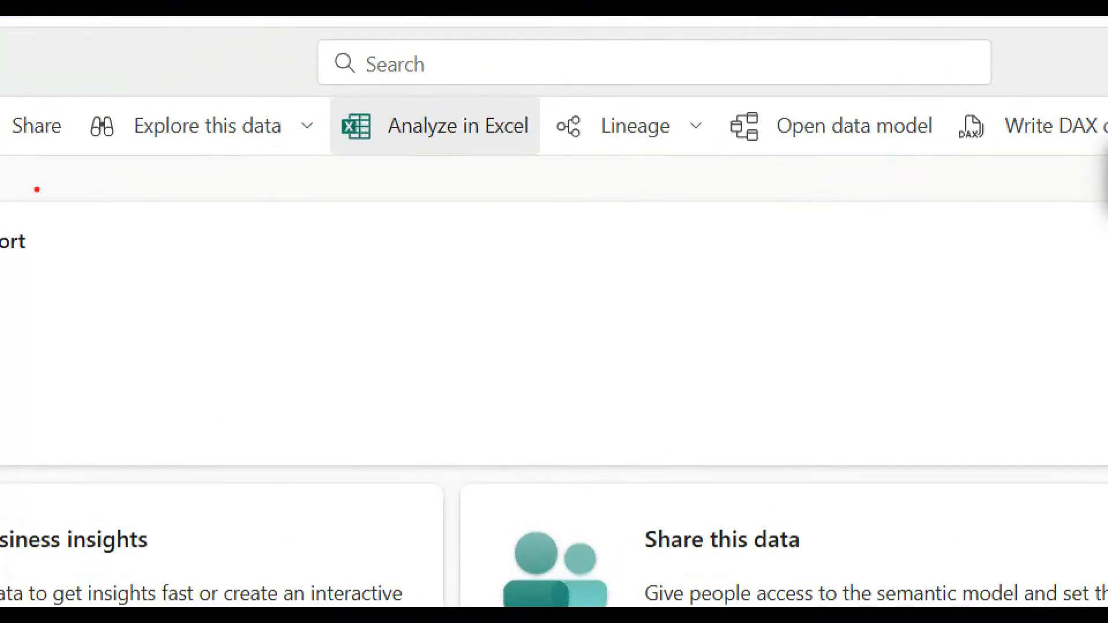
{"action": "mouse_move", "coordinate": [25, 165]}
{"action": "left_mouse_down"}
{"action": "mouse_move", "coordinate": [555, 146]}
{"action": "mouse_move", "coordinate": [35, 123]}
{"action": "mouse_move", "coordinate": [332, 148]}
{"action": "left_mouse_up"}
{"action": "mouse_move", "coordinate": [666, 68]}
{"action": "left_mouse_down"}
{"action": "mouse_move", "coordinate": [554, 77]}
{"action": "mouse_move", "coordinate": [617, 173]}
{"action": "left_mouse_up"}
{"action": "left_click_drag", "start_coordinate": [1099, 95], "coordinate": [958, 130]}
Open Financial Report.xlsx in Excel for the web, enable its data connection, then close it.
{"action": "left_click", "coordinate": [869, 207]}
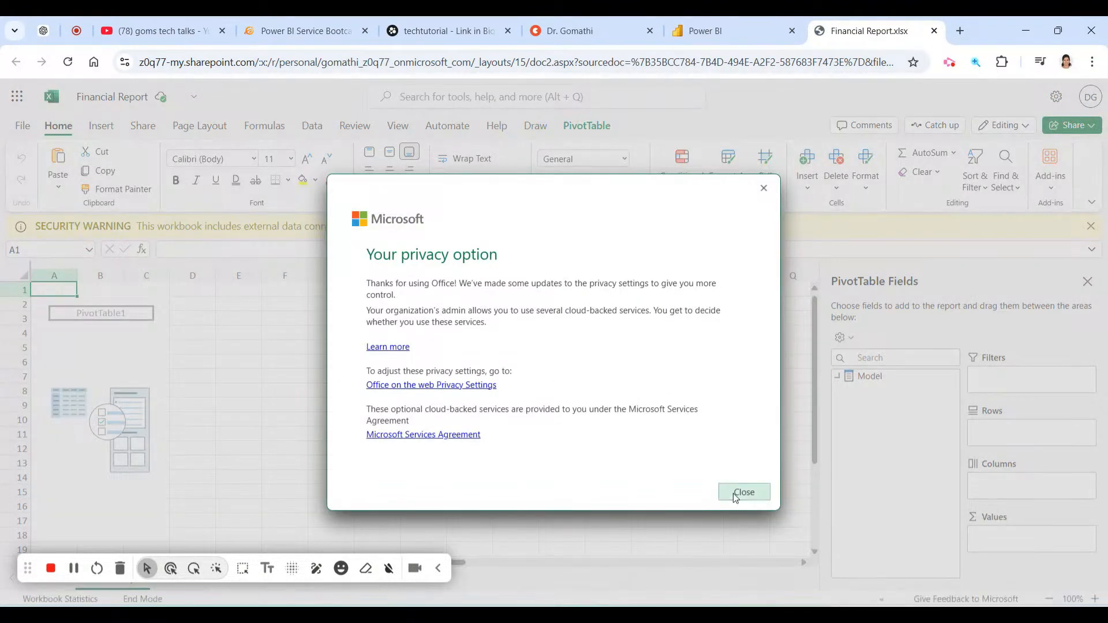
{"action": "left_click", "coordinate": [742, 492]}
{"action": "left_click", "coordinate": [646, 230]}
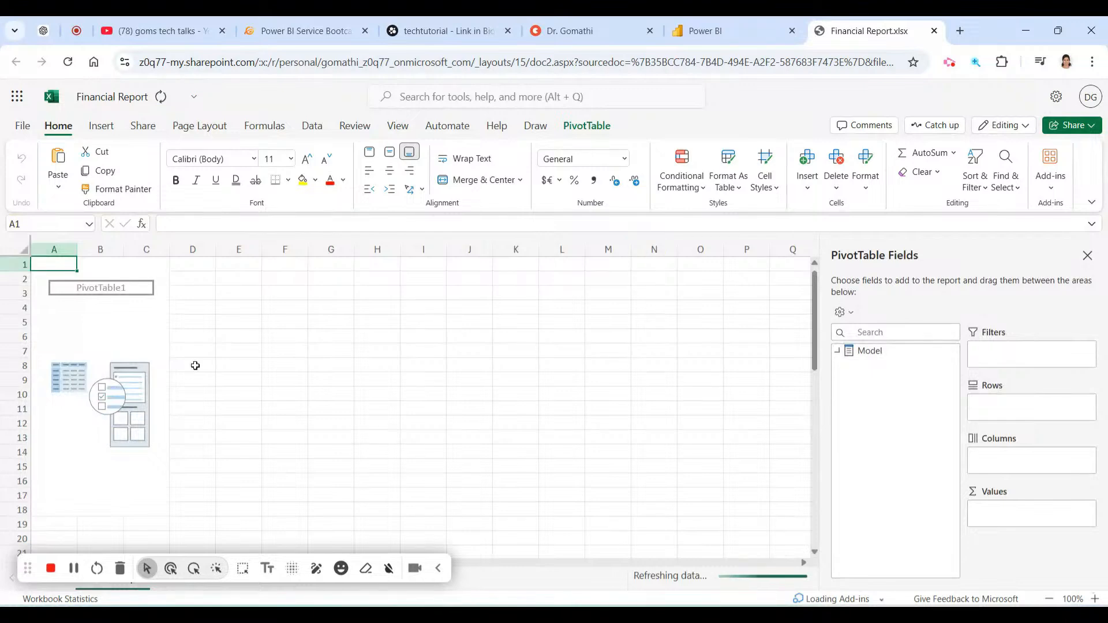
{"action": "scroll", "coordinate": [690, 401], "scroll_direction": "down", "scroll_amount": 2}
{"action": "scroll", "coordinate": [320, 439], "scroll_direction": "down", "scroll_amount": 2}
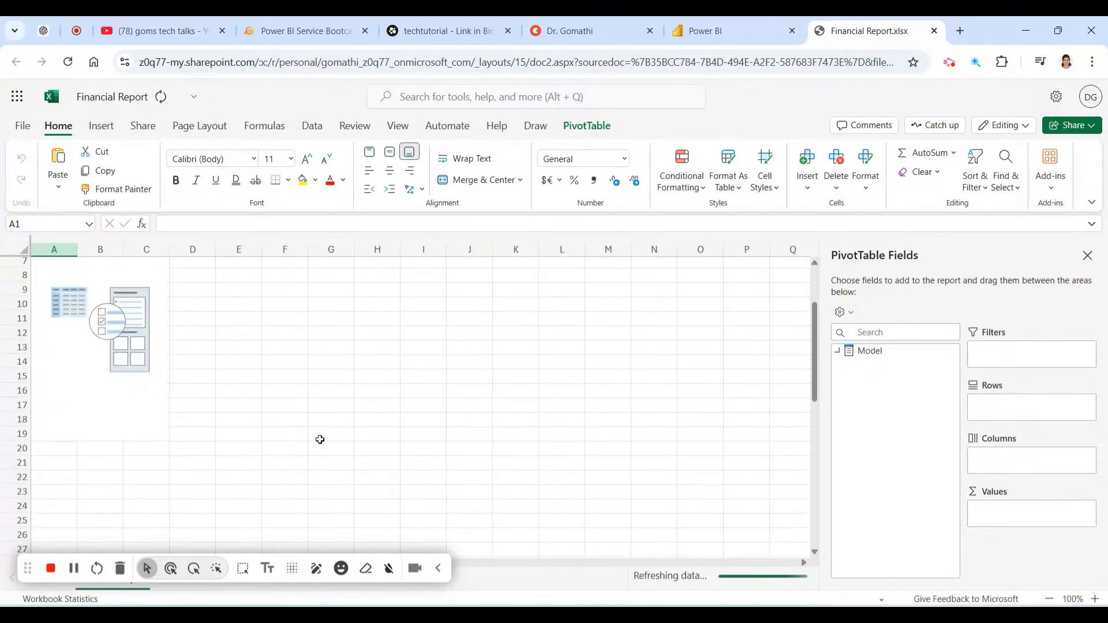
{"action": "scroll", "coordinate": [320, 439], "scroll_direction": "up", "scroll_amount": 3}
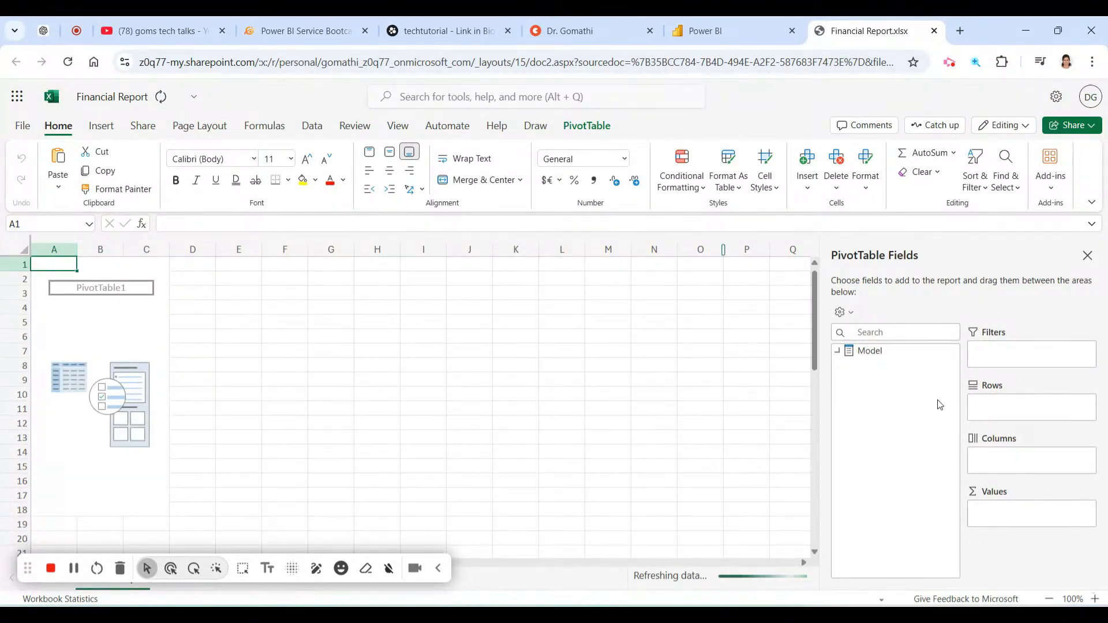
{"action": "left_click", "coordinate": [933, 30]}
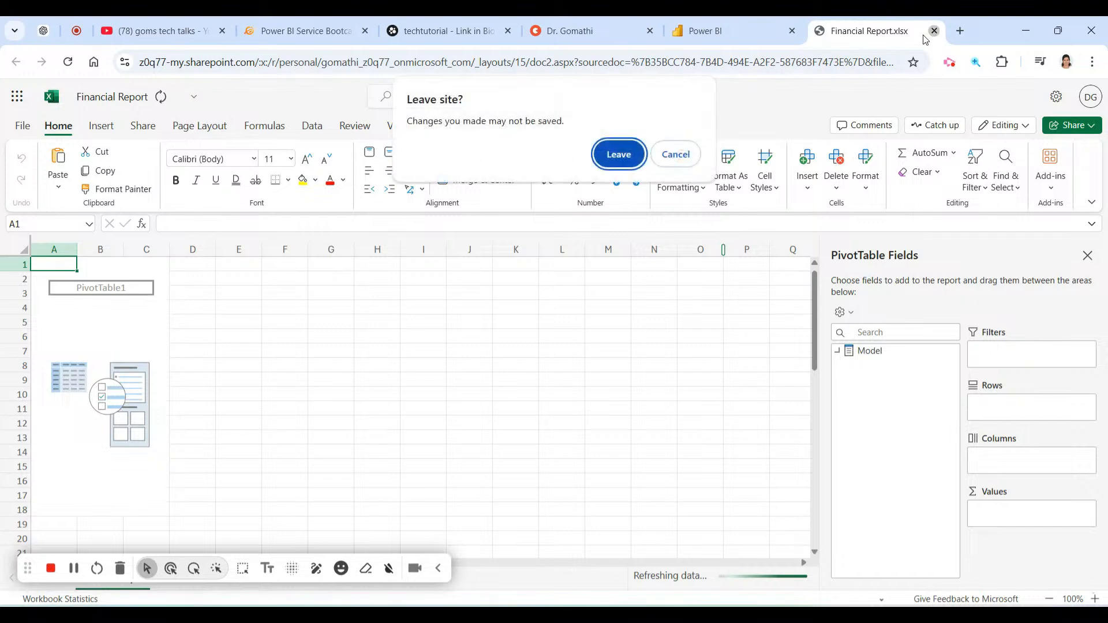
{"action": "left_click", "coordinate": [607, 155]}
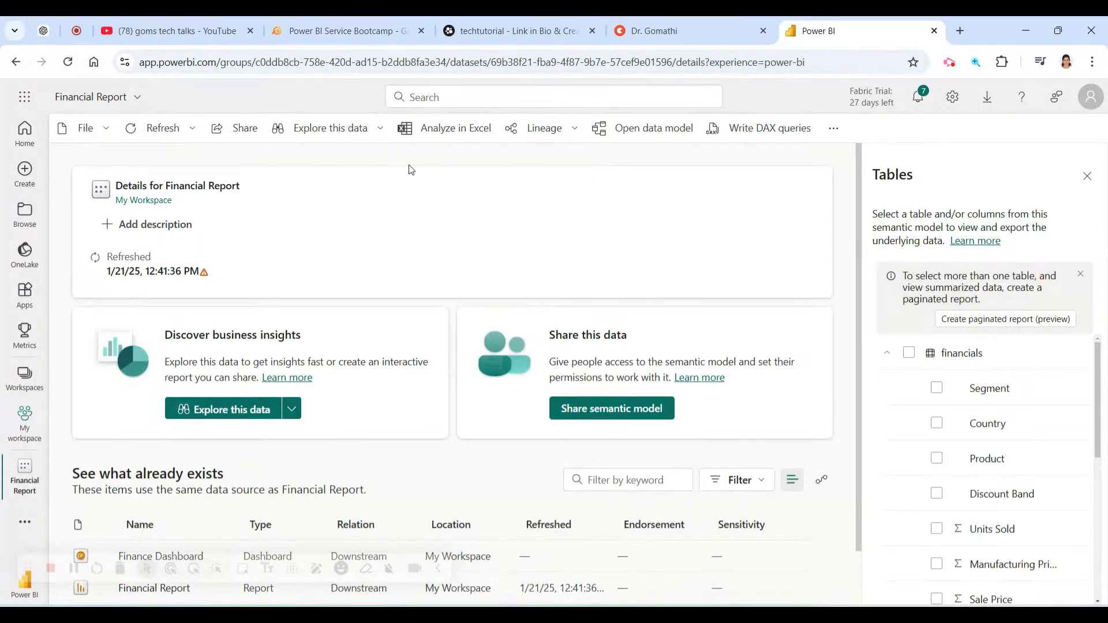
Glance at the Lineage options, then go to the Financial Report data model view.
{"action": "left_click", "coordinate": [582, 136]}
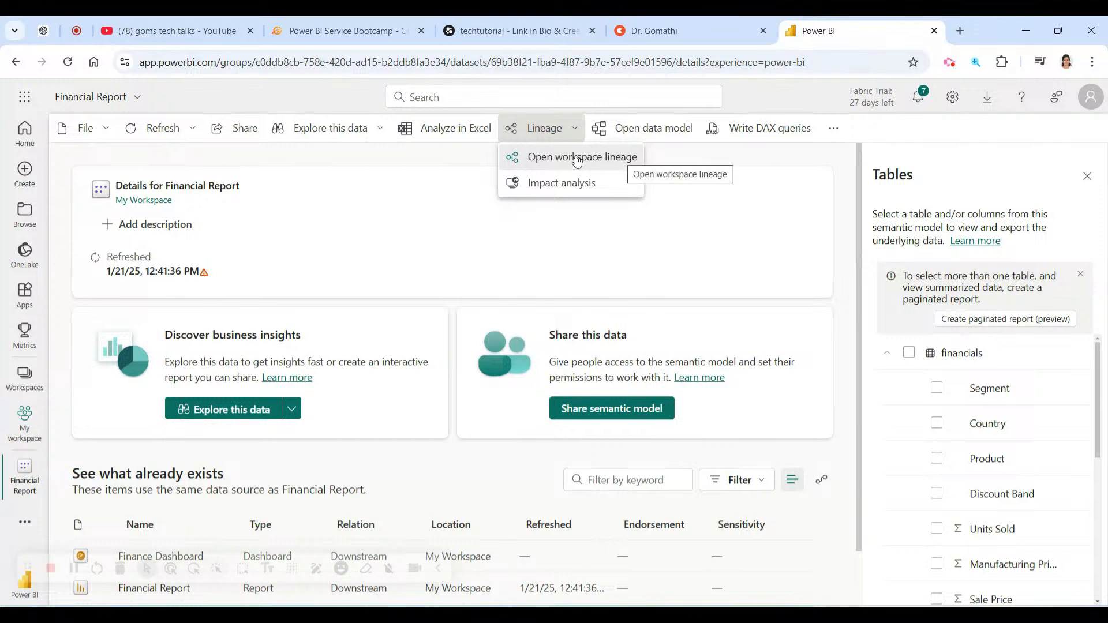
{"action": "left_click", "coordinate": [581, 123]}
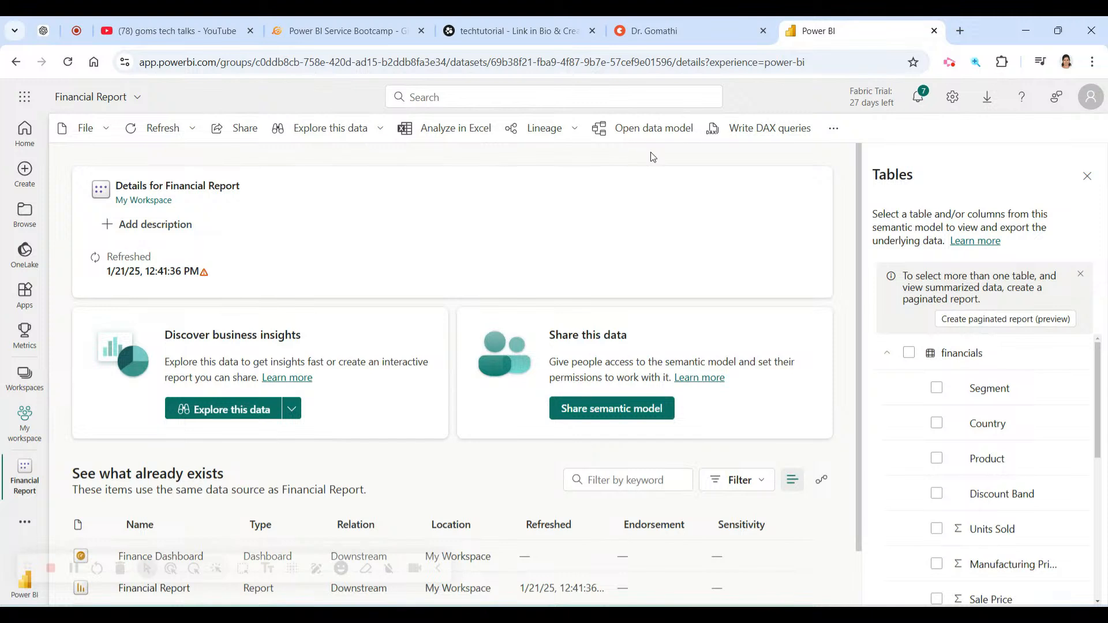
{"action": "left_click", "coordinate": [647, 133]}
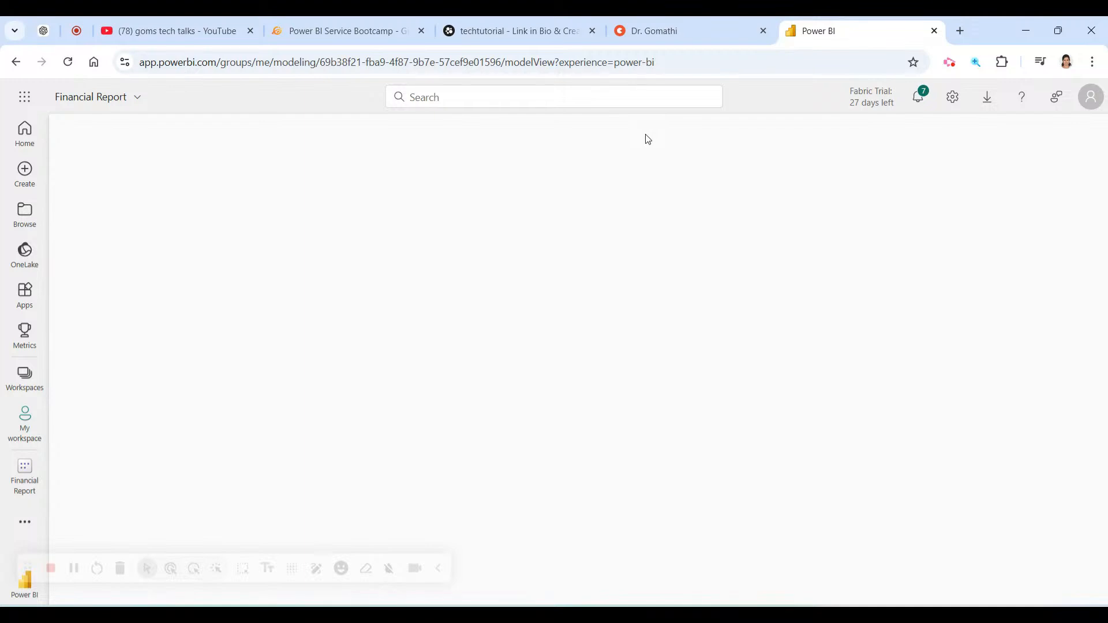
View the Financial Report model's name, owner and location info, then go back to details.
{"action": "left_click", "coordinate": [127, 109]}
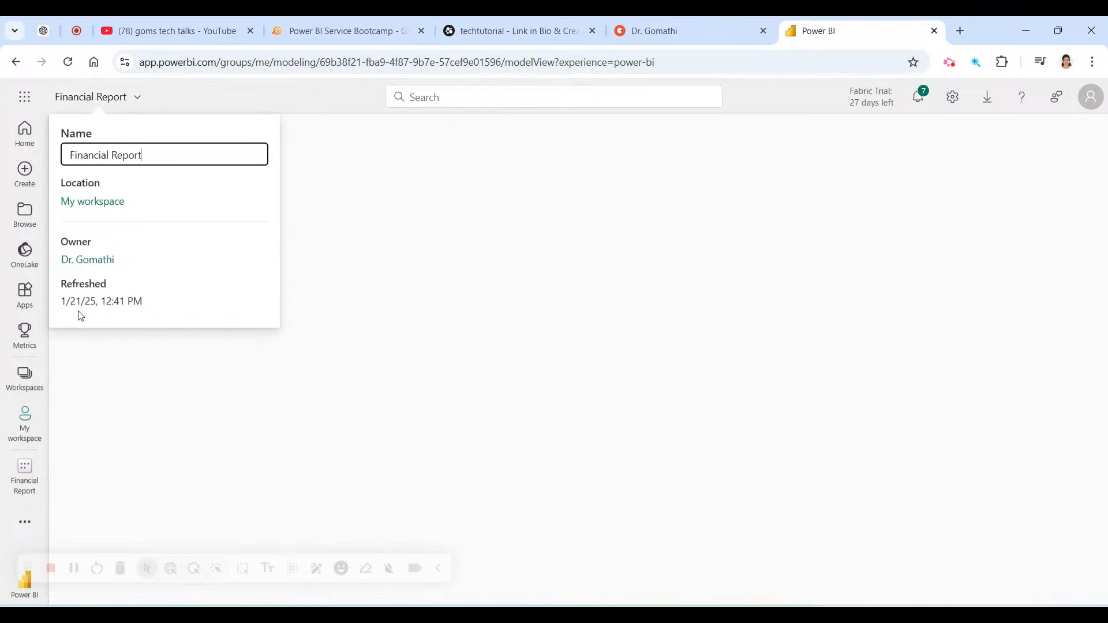
{"action": "left_click", "coordinate": [423, 300]}
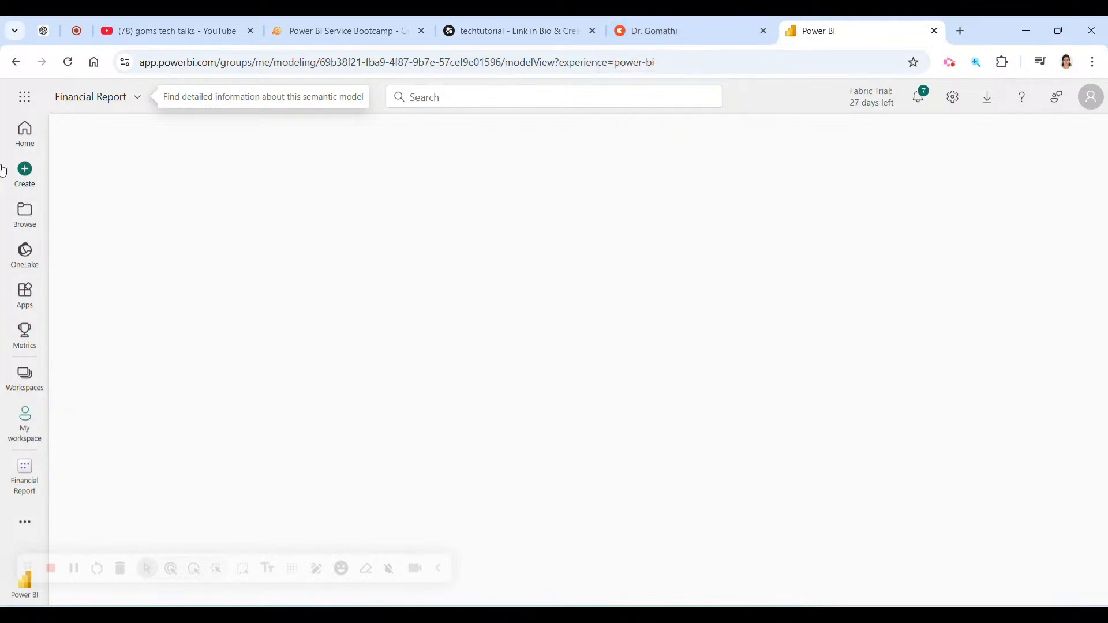
{"action": "left_click", "coordinate": [15, 62]}
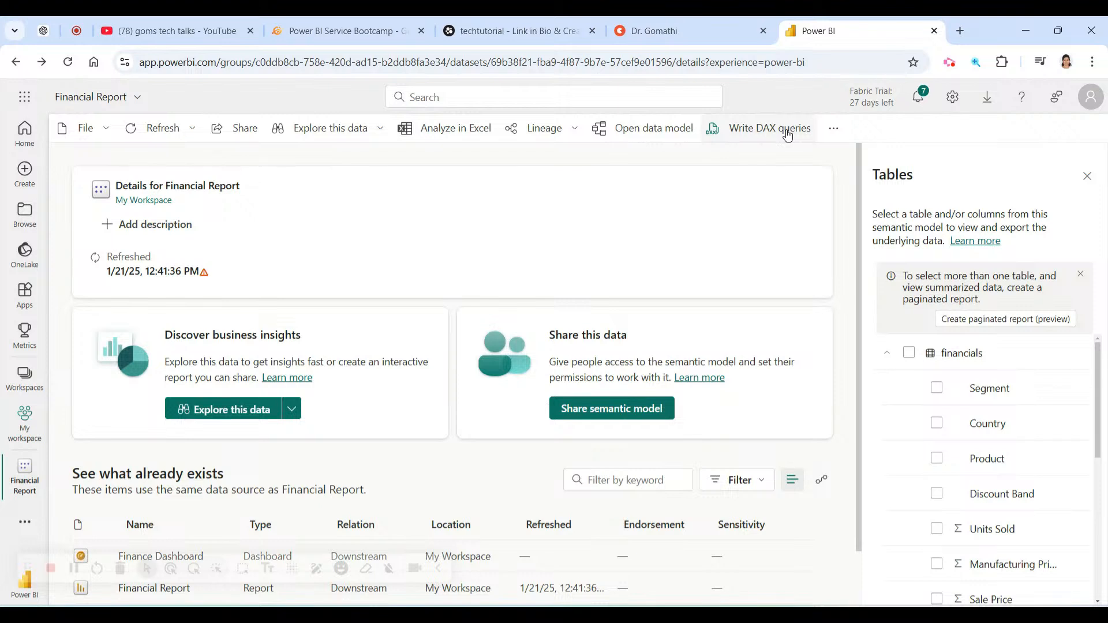
Check the extra semantic model actions, then go to My workspace.
{"action": "left_click", "coordinate": [833, 129]}
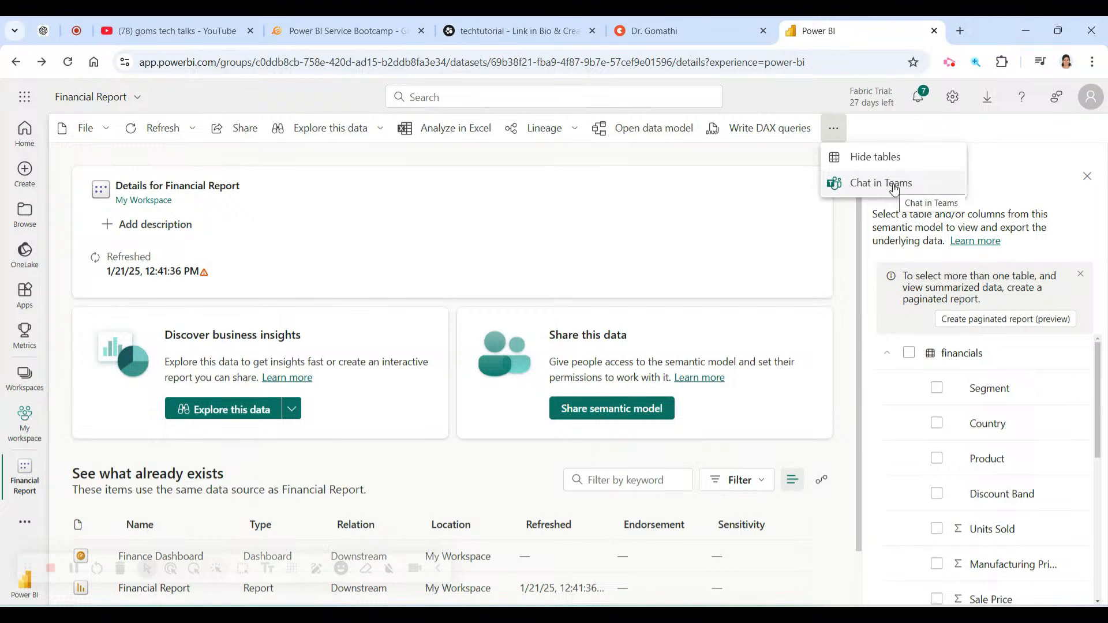
{"action": "left_click", "coordinate": [683, 220]}
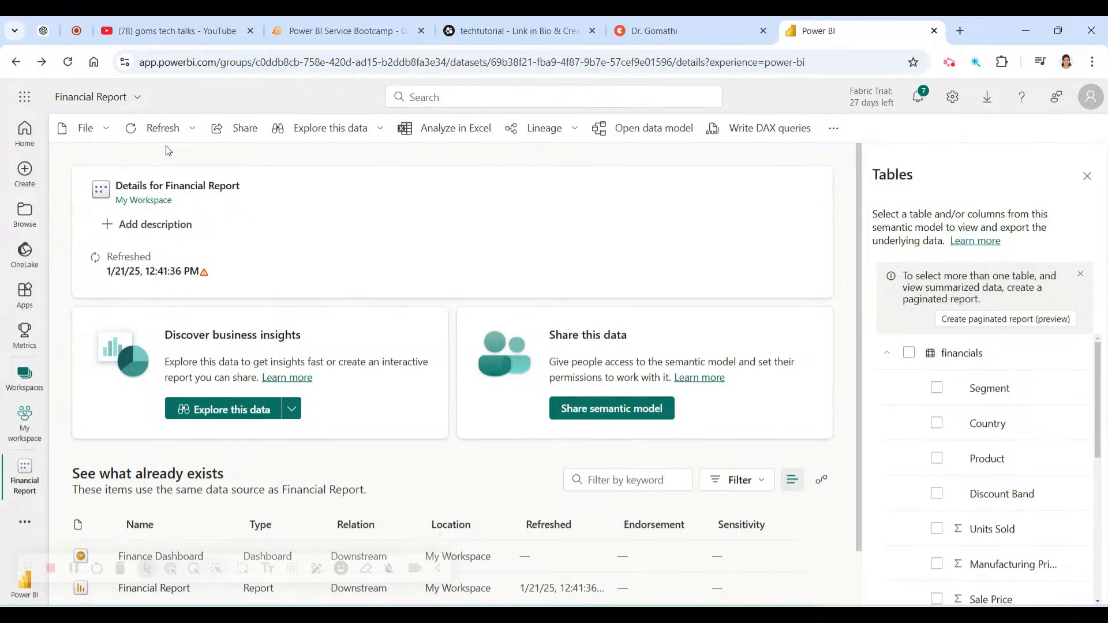
{"action": "left_click", "coordinate": [23, 426]}
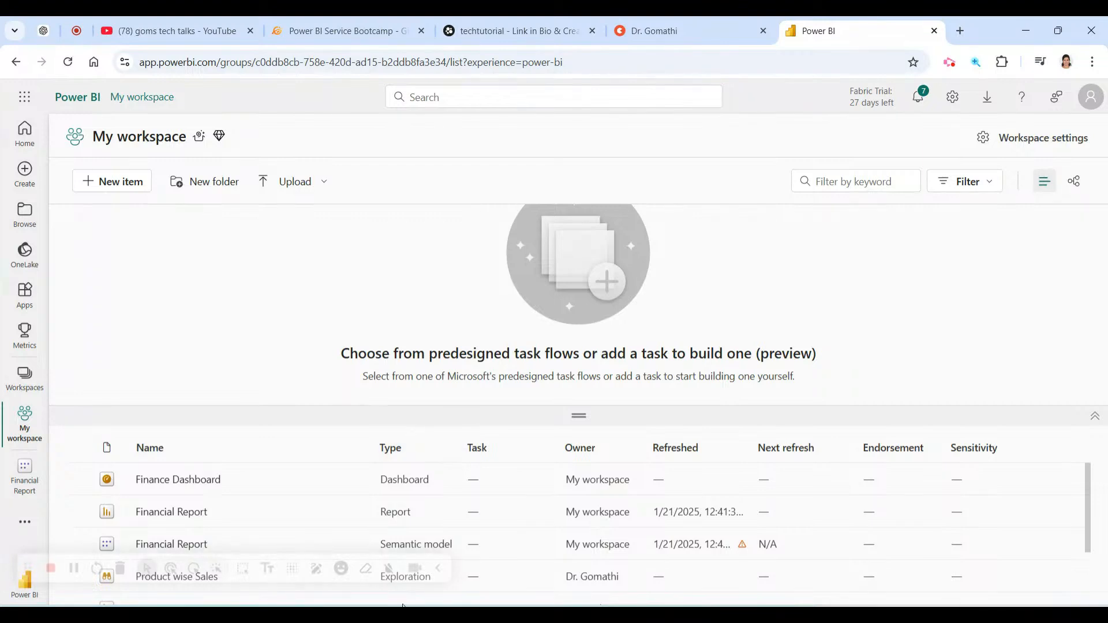
Collapse the task-flow pane, mark the Product wise Sales and Financial Report rows, and show the model's actions.
{"action": "left_click", "coordinate": [441, 573]}
{"action": "scroll", "coordinate": [482, 460], "scroll_direction": "down", "scroll_amount": 3}
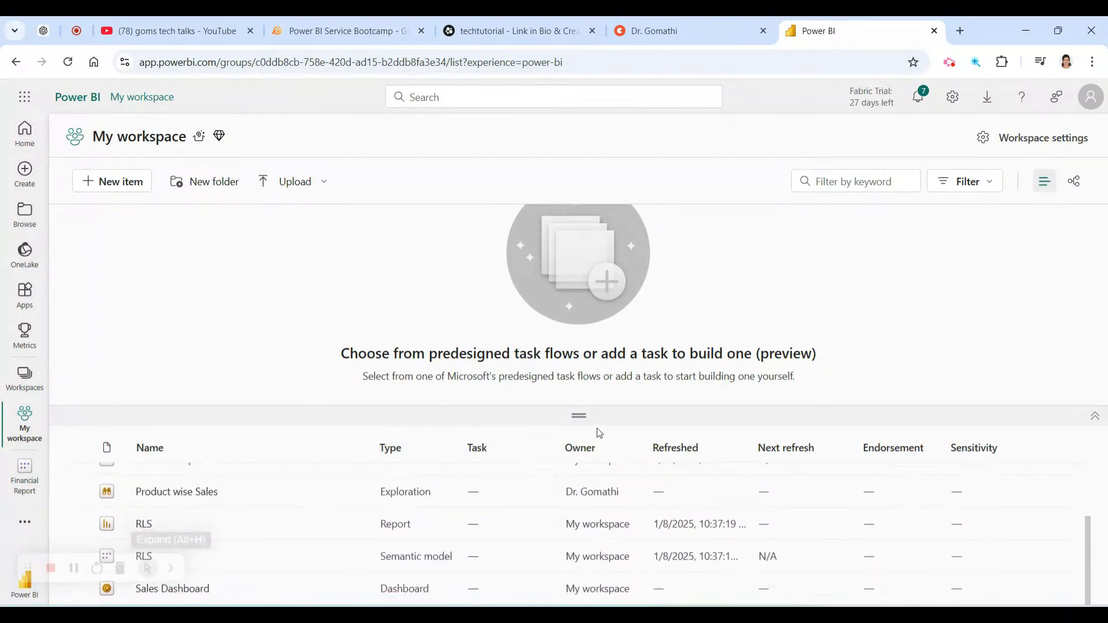
{"action": "left_click_drag", "start_coordinate": [586, 419], "coordinate": [577, 210]}
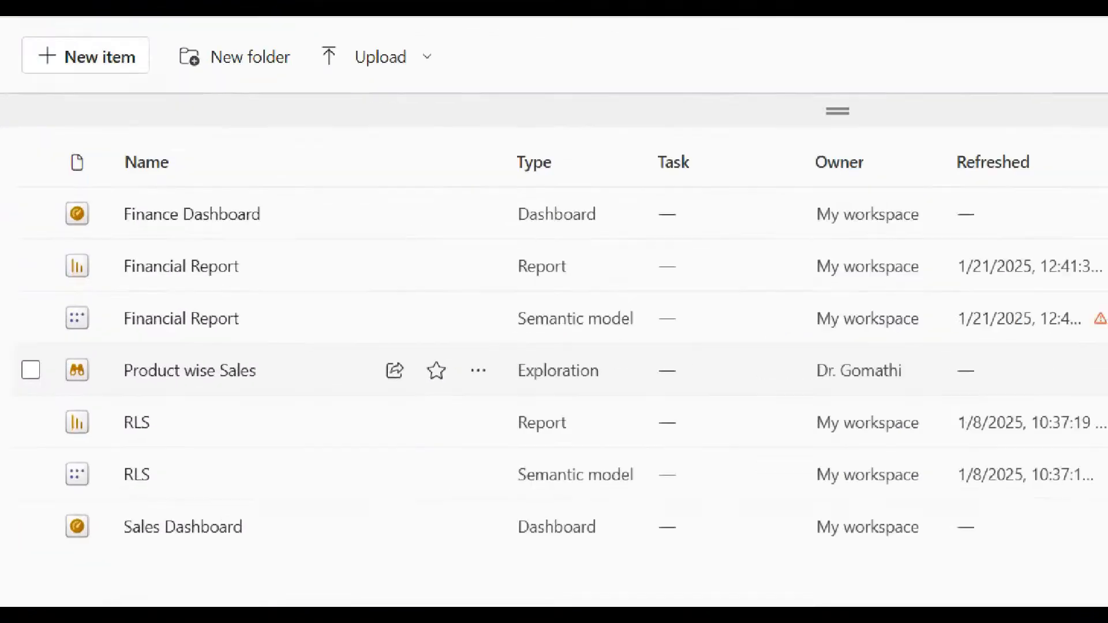
{"action": "mouse_move", "coordinate": [103, 402]}
{"action": "left_mouse_down"}
{"action": "mouse_move", "coordinate": [749, 407]}
{"action": "mouse_move", "coordinate": [742, 355]}
{"action": "mouse_move", "coordinate": [65, 355]}
{"action": "mouse_move", "coordinate": [191, 397]}
{"action": "mouse_move", "coordinate": [315, 397]}
{"action": "left_mouse_up"}
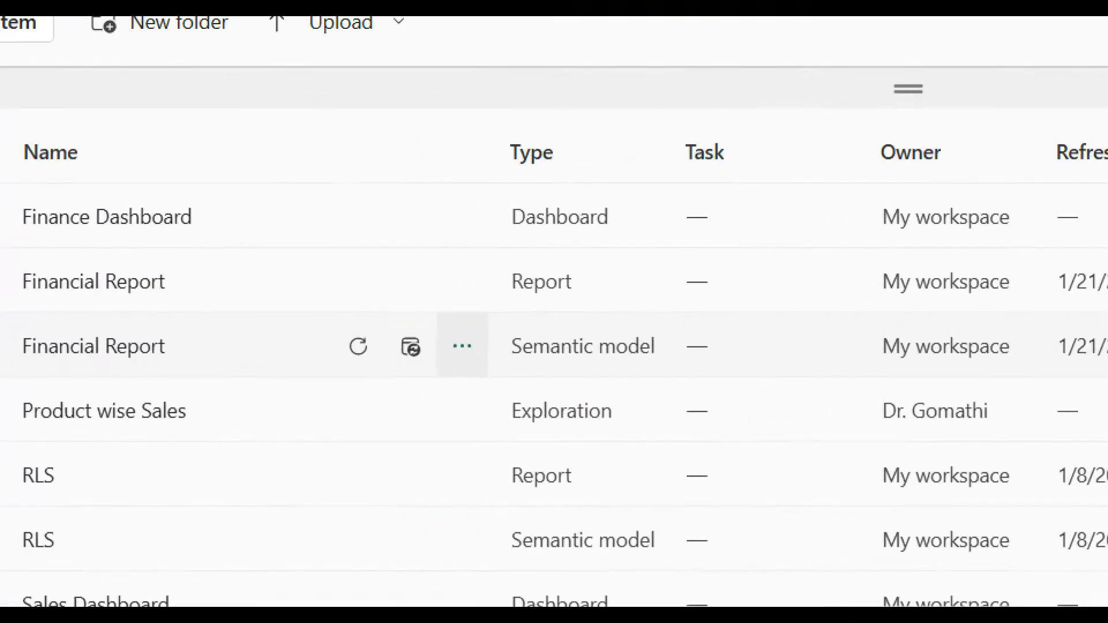
{"action": "mouse_move", "coordinate": [243, 314]}
{"action": "left_mouse_down"}
{"action": "mouse_move", "coordinate": [20, 315]}
{"action": "mouse_move", "coordinate": [159, 380]}
{"action": "mouse_move", "coordinate": [442, 356]}
{"action": "mouse_move", "coordinate": [171, 313]}
{"action": "left_mouse_up"}
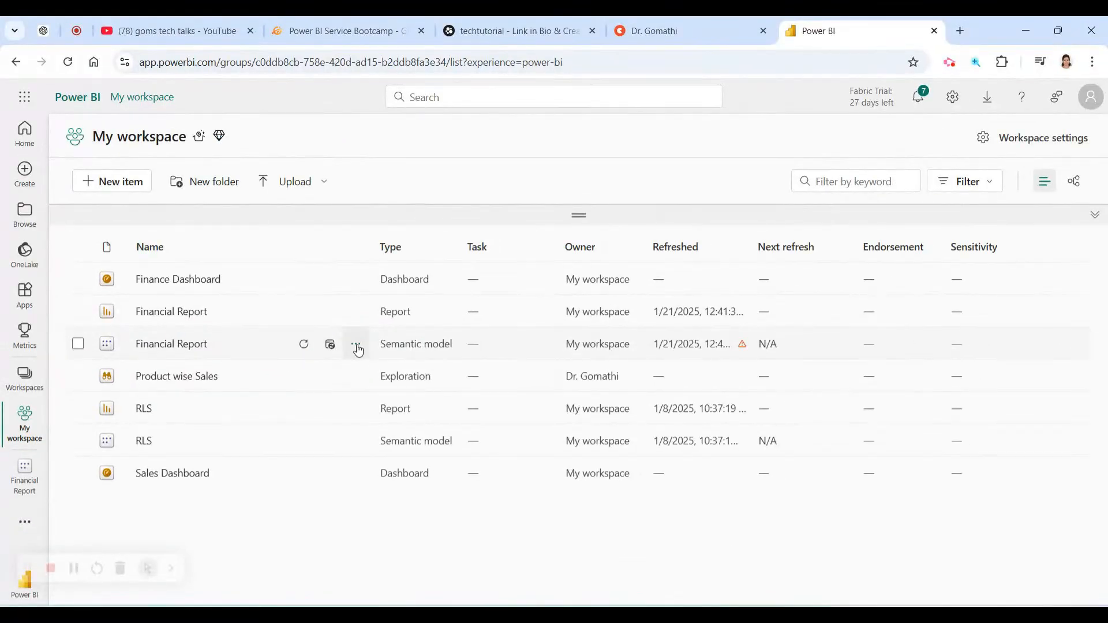
{"action": "mouse_move", "coordinate": [366, 322]}
{"action": "left_mouse_down"}
{"action": "mouse_move", "coordinate": [330, 356]}
{"action": "mouse_move", "coordinate": [371, 333]}
{"action": "left_mouse_up"}
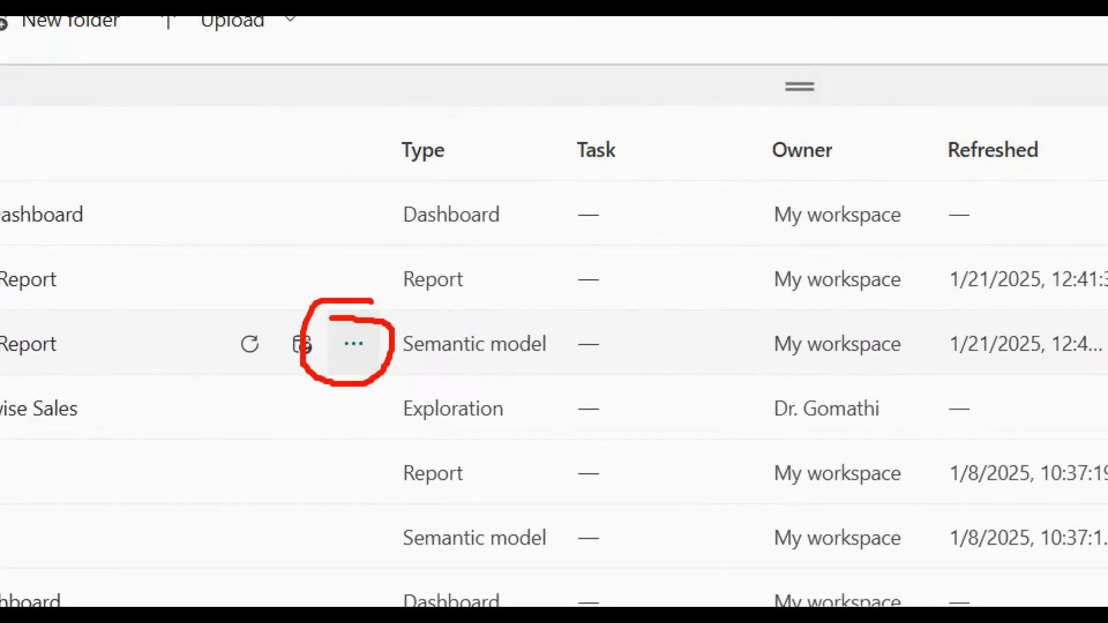
{"action": "left_click", "coordinate": [354, 344]}
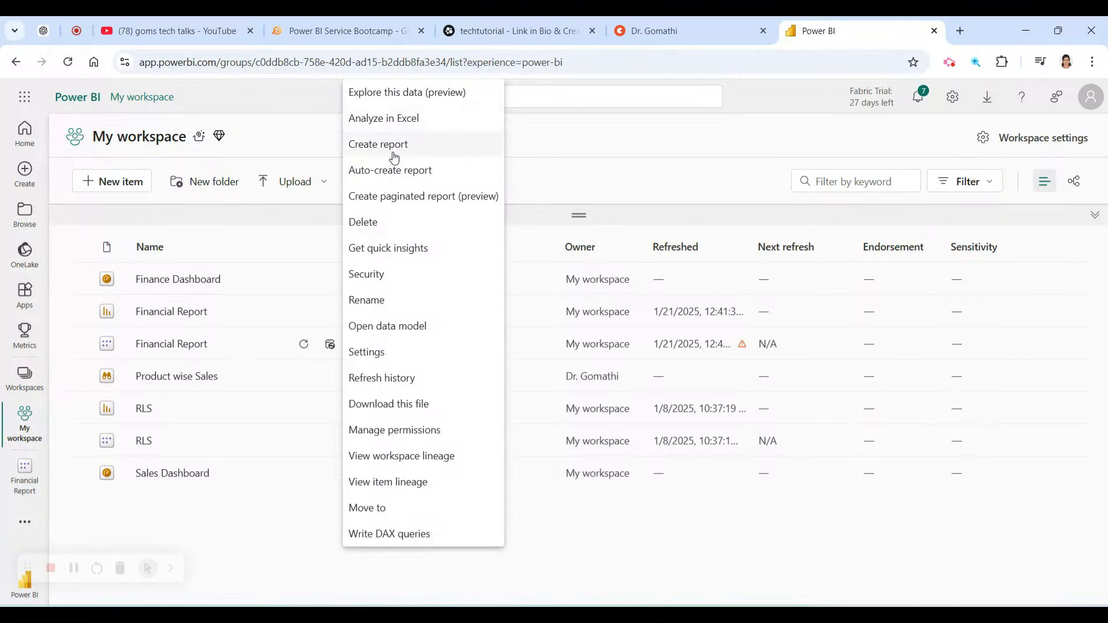
Annotate the manual and automatic report options, then choose Auto-create report for Financial Report.
{"action": "mouse_move", "coordinate": [420, 135]}
{"action": "left_mouse_down"}
{"action": "mouse_move", "coordinate": [338, 131]}
{"action": "mouse_move", "coordinate": [419, 164]}
{"action": "mouse_move", "coordinate": [456, 109]}
{"action": "mouse_move", "coordinate": [382, 120]}
{"action": "left_mouse_up"}
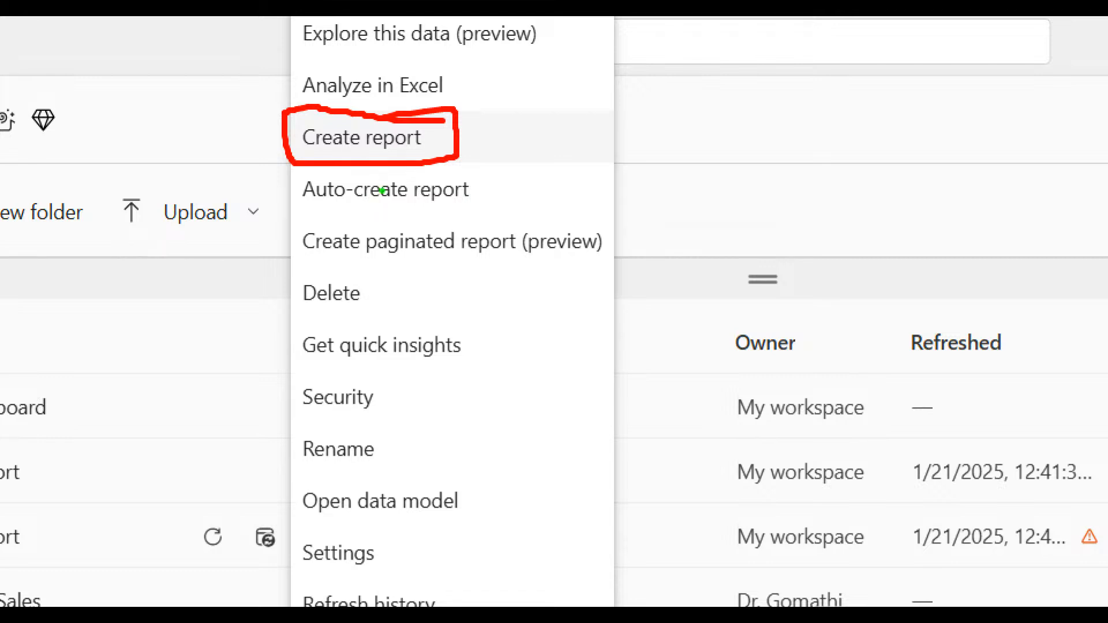
{"action": "mouse_move", "coordinate": [430, 161]}
{"action": "left_mouse_down"}
{"action": "mouse_move", "coordinate": [248, 163]}
{"action": "mouse_move", "coordinate": [521, 215]}
{"action": "mouse_move", "coordinate": [384, 156]}
{"action": "left_mouse_up"}
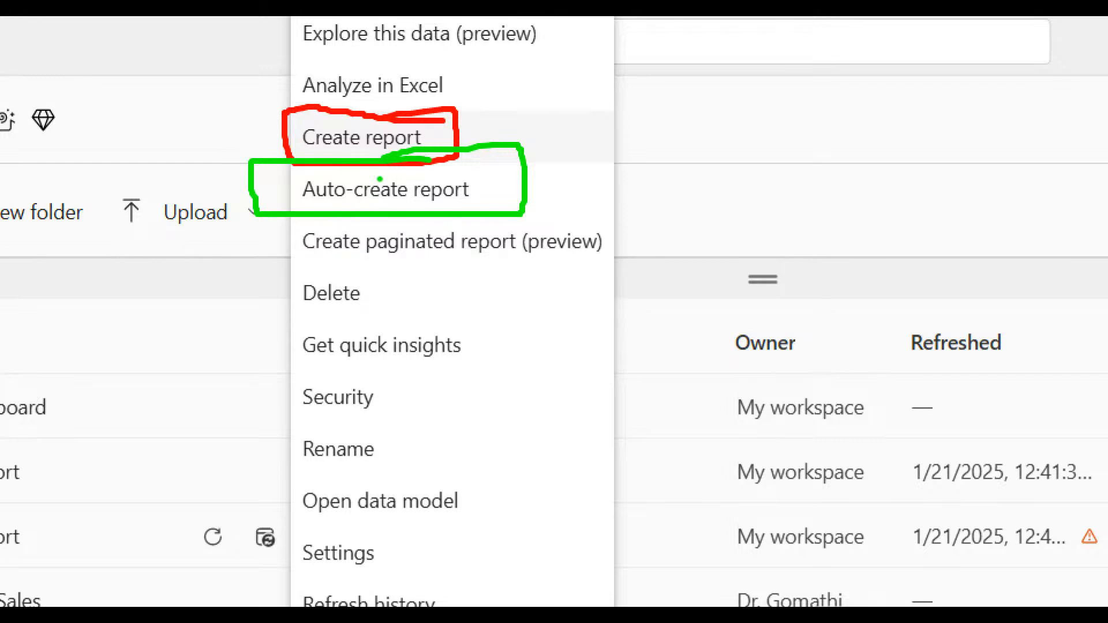
{"action": "left_click_drag", "start_coordinate": [482, 144], "coordinate": [679, 116]}
{"action": "left_click_drag", "start_coordinate": [667, 89], "coordinate": [652, 163]}
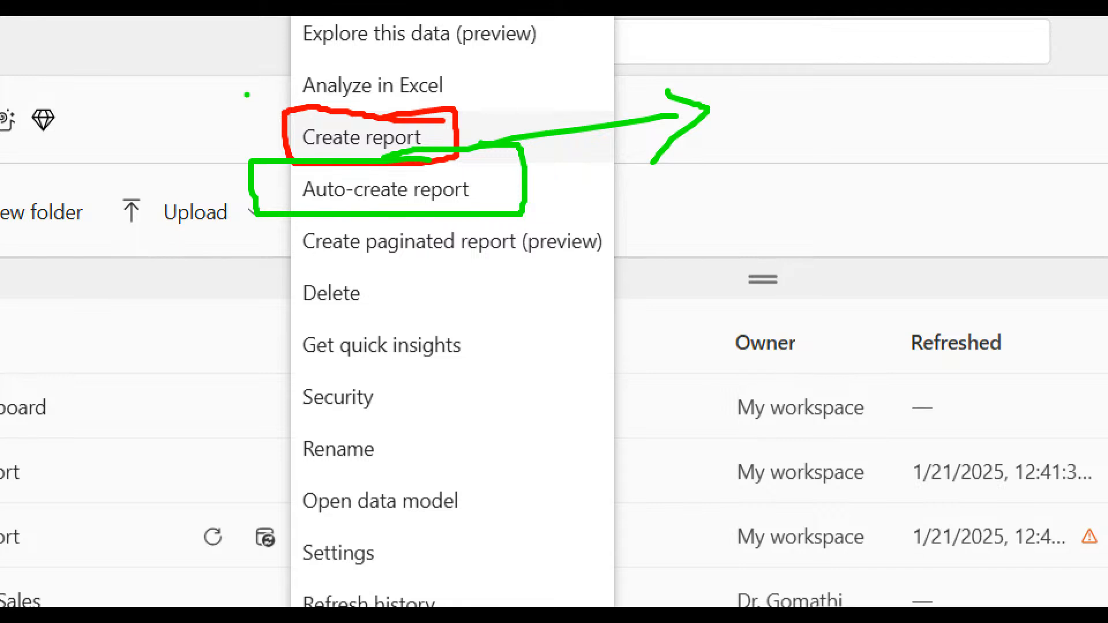
{"action": "mouse_move", "coordinate": [378, 108]}
{"action": "left_mouse_down"}
{"action": "mouse_move", "coordinate": [323, 96]}
{"action": "mouse_move", "coordinate": [306, 159]}
{"action": "mouse_move", "coordinate": [353, 80]}
{"action": "left_mouse_up"}
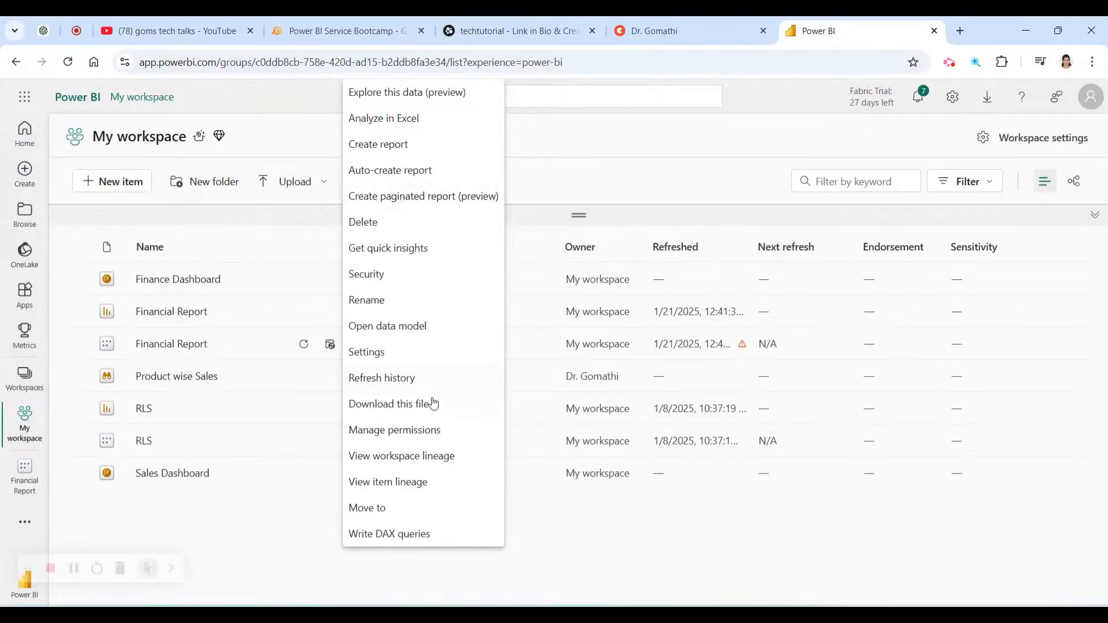
{"action": "left_click", "coordinate": [430, 189]}
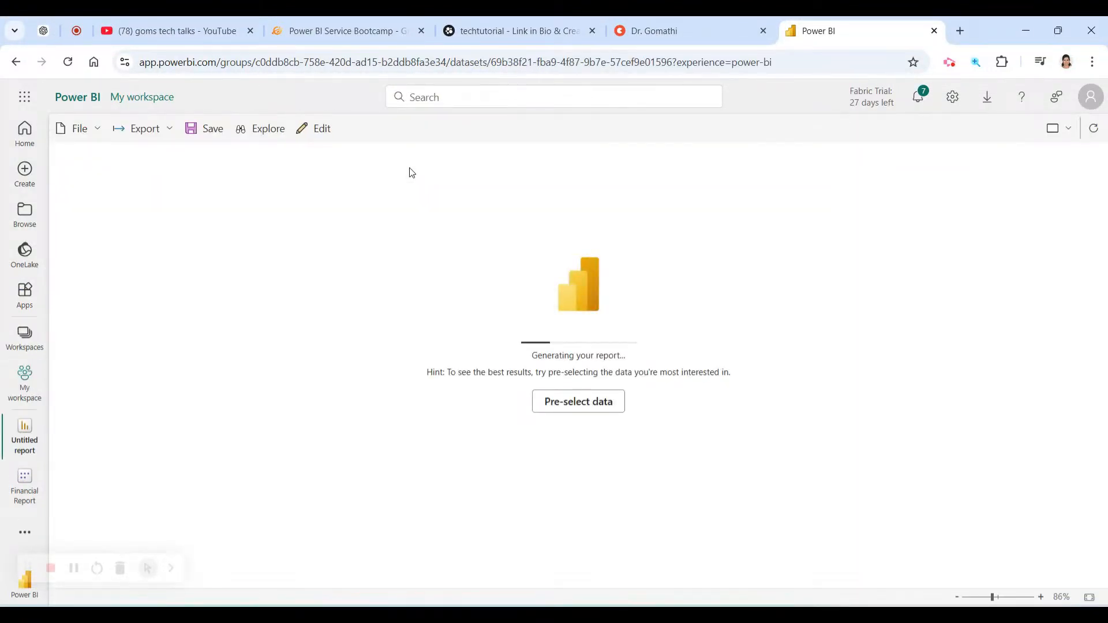
Switch to the topmate profile tab, scroll its session cards, and select the page URL.
{"action": "left_click", "coordinate": [686, 25]}
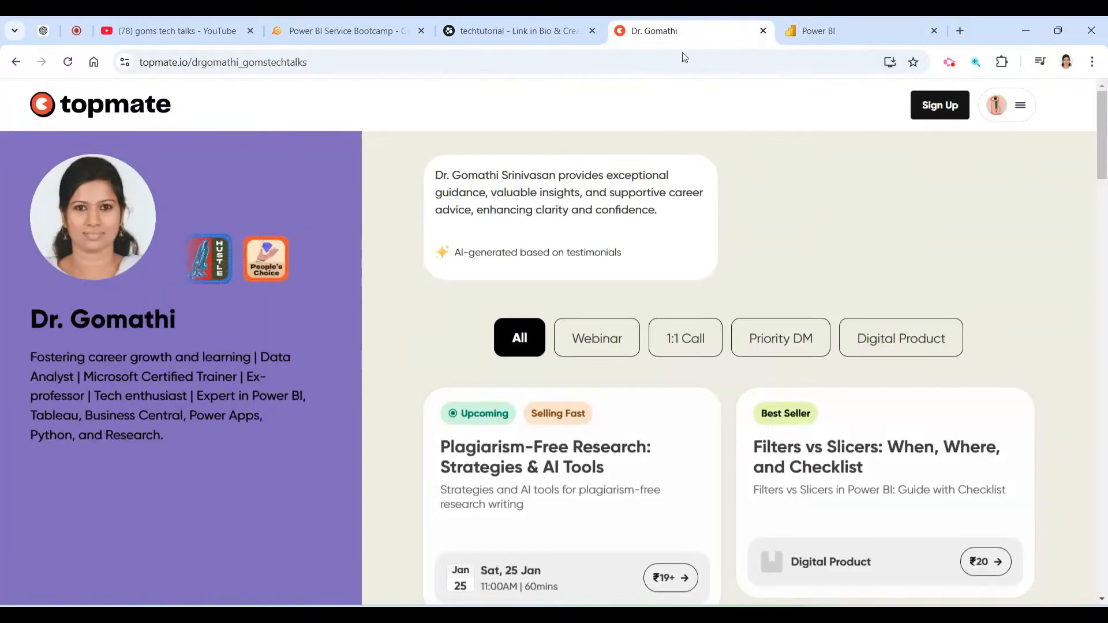
{"action": "scroll", "coordinate": [826, 383], "scroll_direction": "down", "scroll_amount": 6}
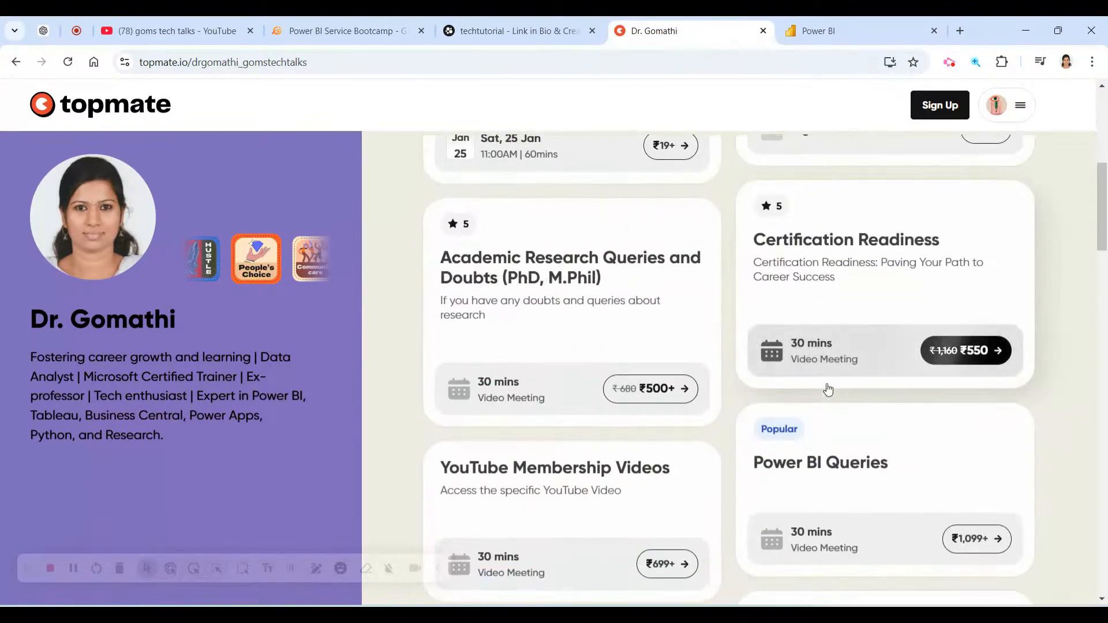
{"action": "scroll", "coordinate": [828, 388], "scroll_direction": "down", "scroll_amount": 7}
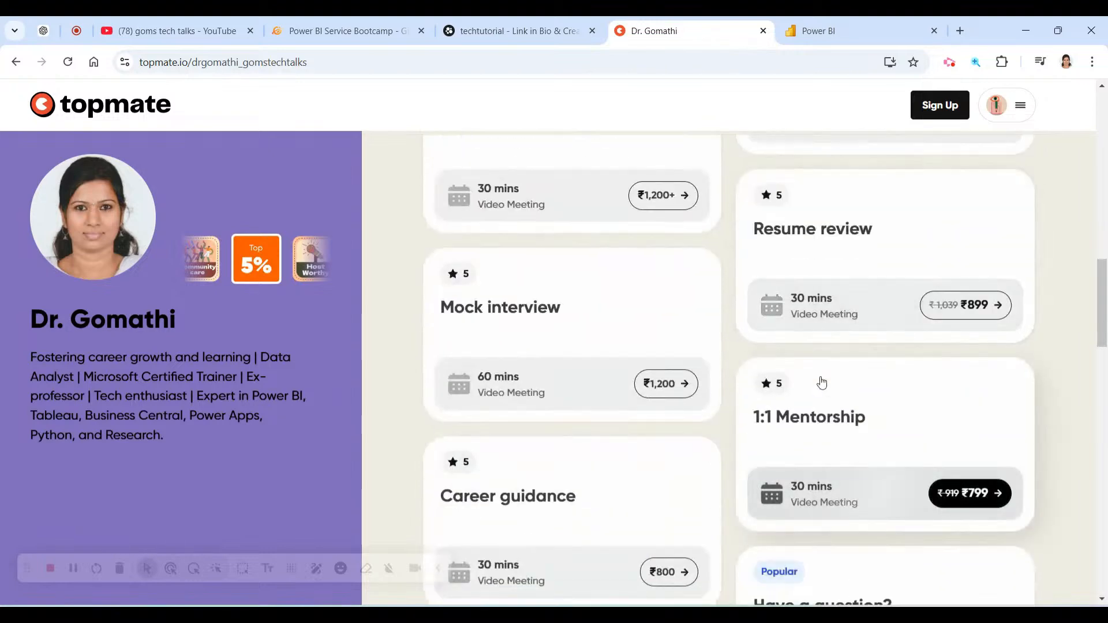
{"action": "scroll", "coordinate": [822, 383], "scroll_direction": "down", "scroll_amount": 9}
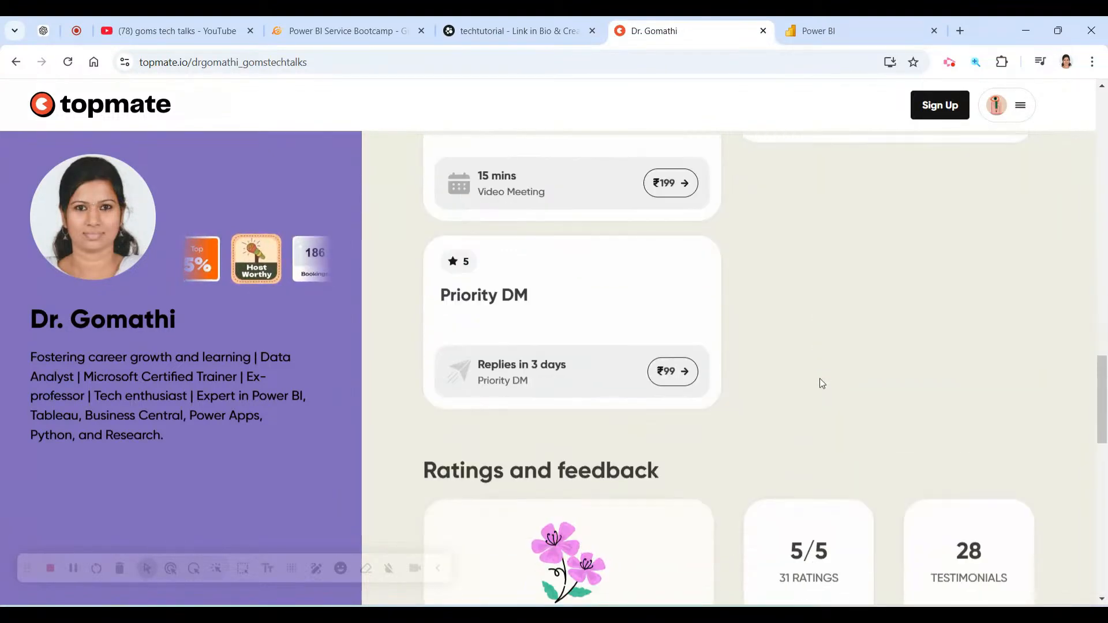
{"action": "scroll", "coordinate": [822, 383], "scroll_direction": "down", "scroll_amount": 3}
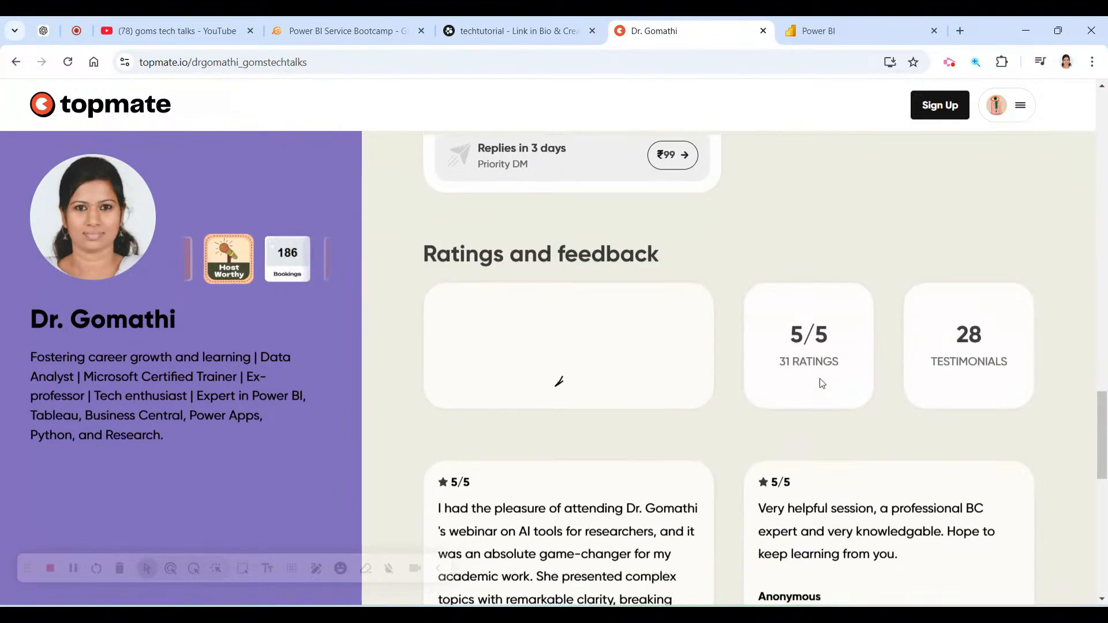
{"action": "scroll", "coordinate": [822, 383], "scroll_direction": "up", "scroll_amount": 20}
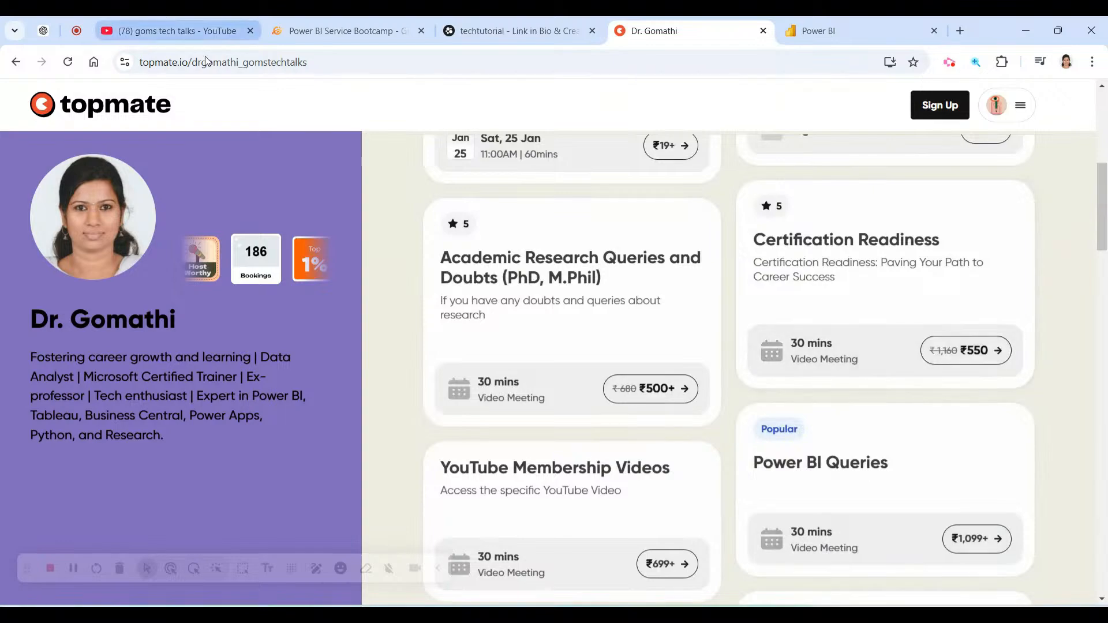
{"action": "left_click", "coordinate": [318, 63]}
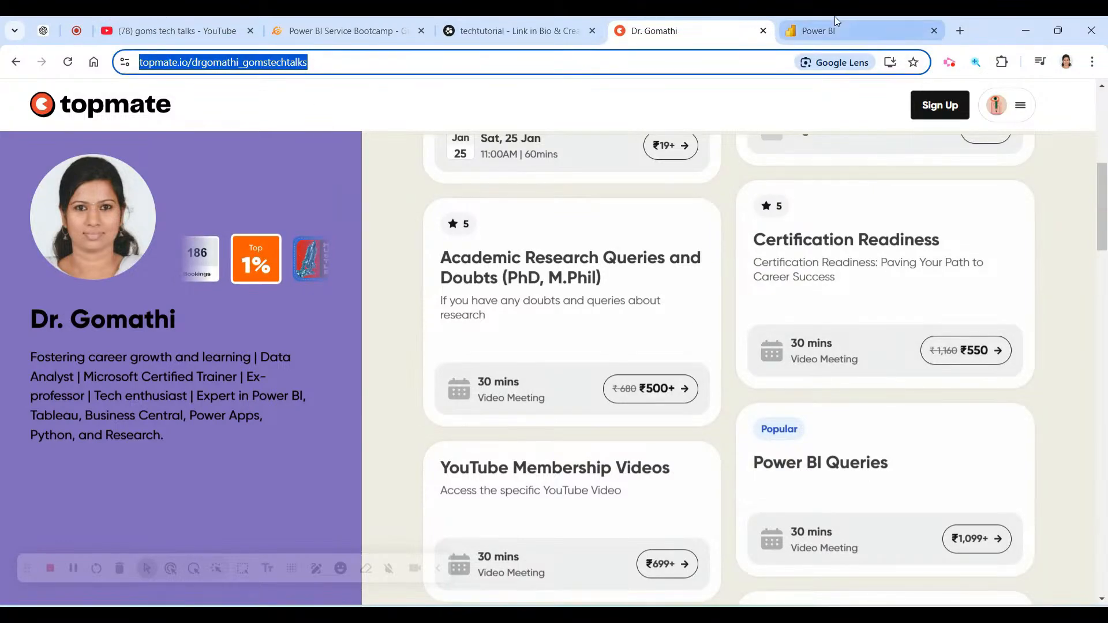
Scroll the techtutorial Beacons e-book store, select its URL and circle the link.
{"action": "left_click", "coordinate": [548, 17]}
{"action": "scroll", "coordinate": [662, 391], "scroll_direction": "down", "scroll_amount": 10}
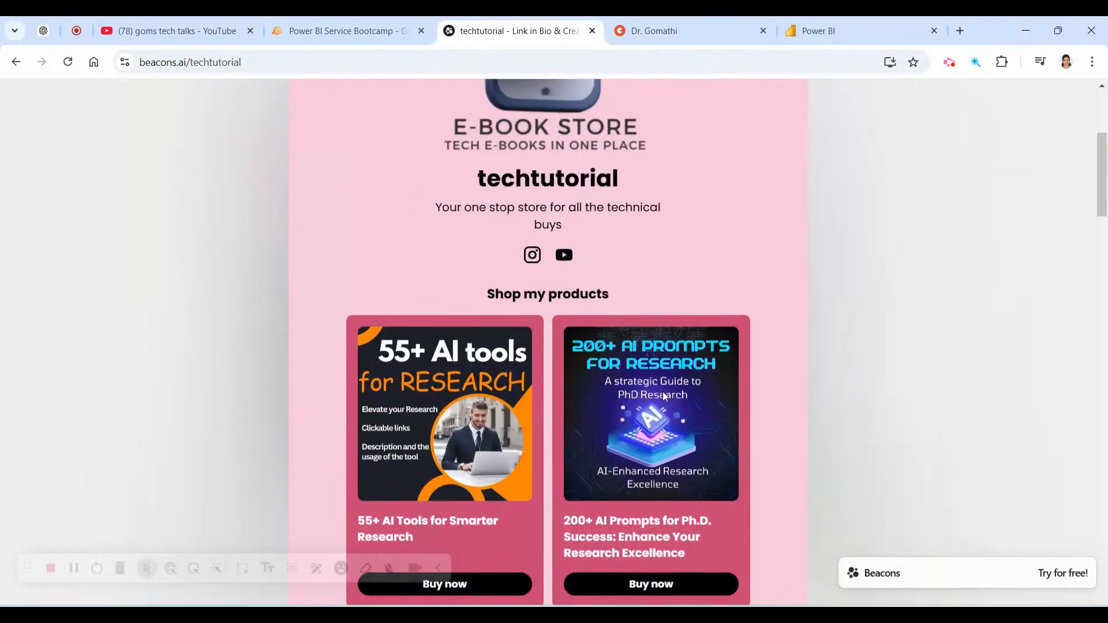
{"action": "scroll", "coordinate": [663, 396], "scroll_direction": "down", "scroll_amount": 15}
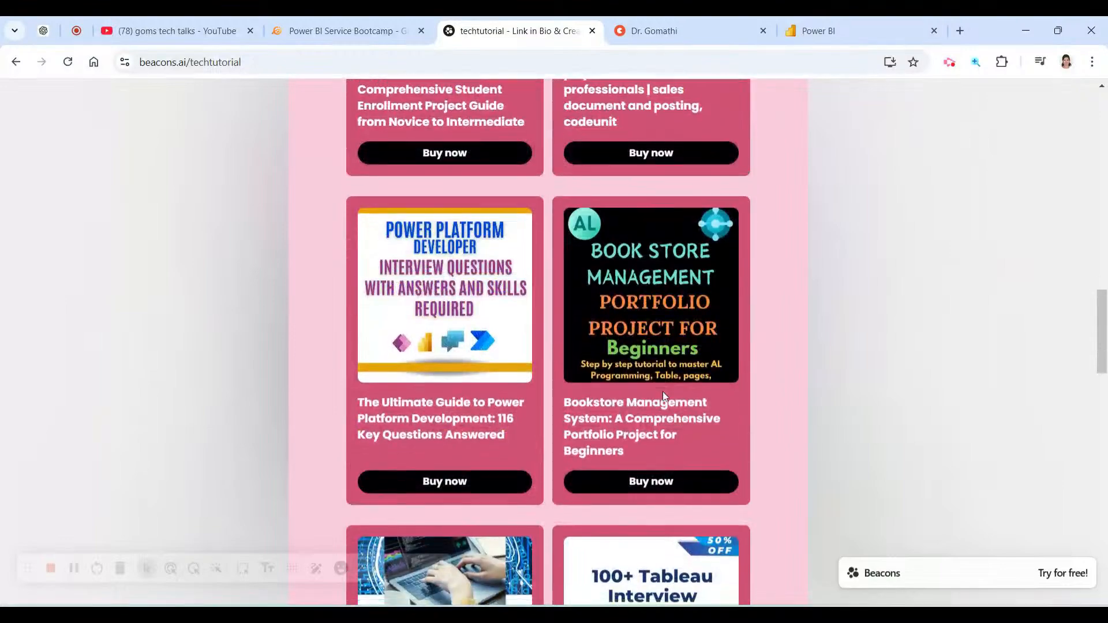
{"action": "scroll", "coordinate": [662, 392], "scroll_direction": "down", "scroll_amount": 6}
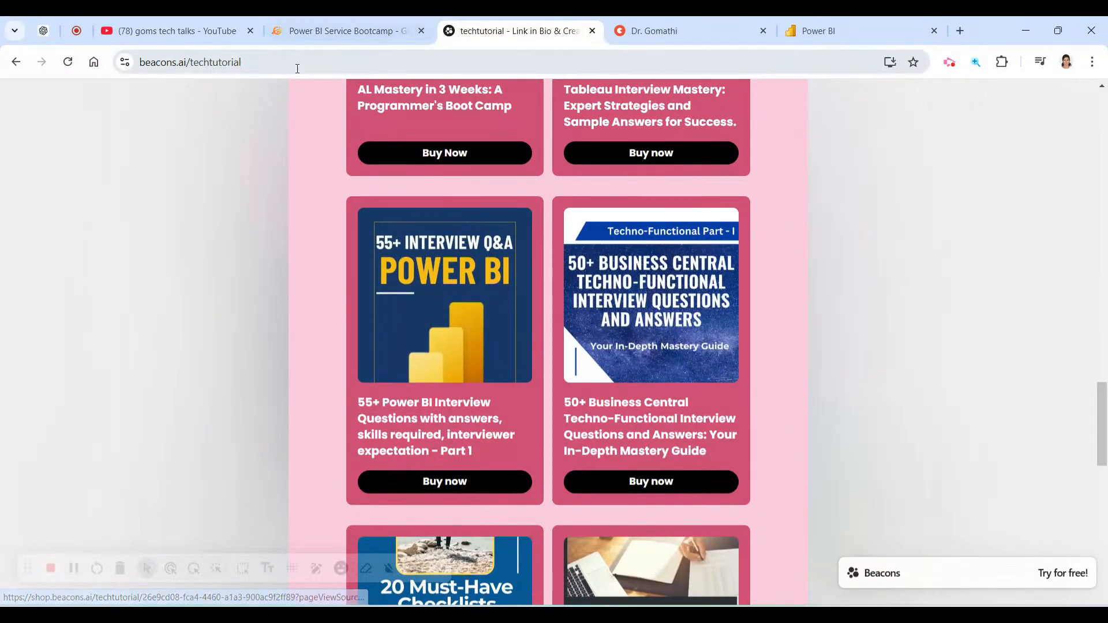
{"action": "left_click", "coordinate": [297, 68]}
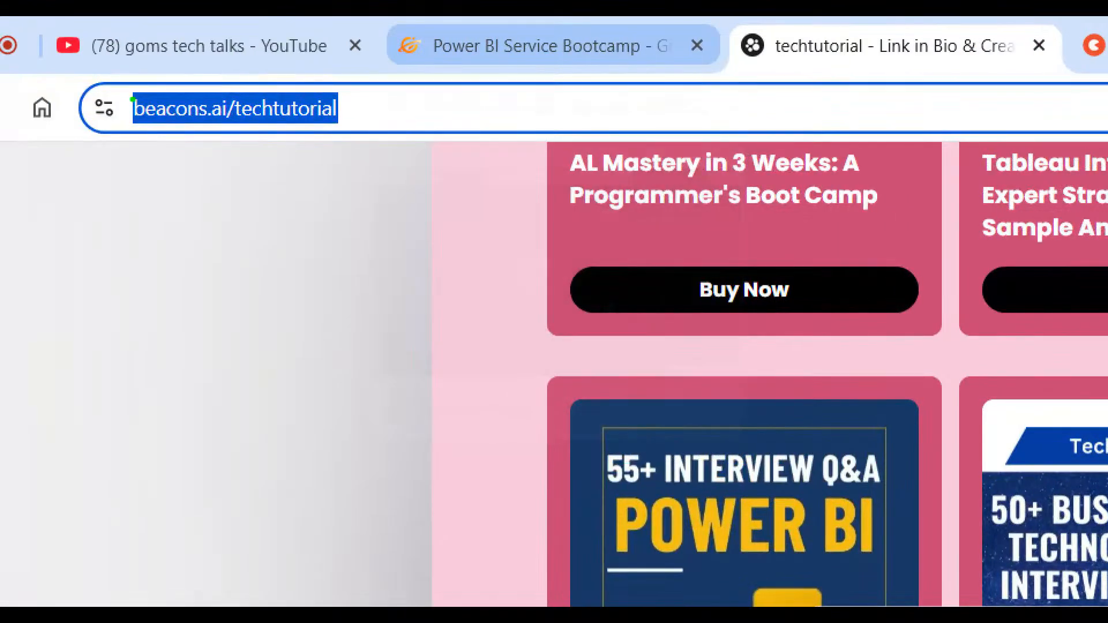
{"action": "mouse_move", "coordinate": [84, 153]}
{"action": "left_mouse_down"}
{"action": "mouse_move", "coordinate": [297, 89]}
{"action": "mouse_move", "coordinate": [127, 149]}
{"action": "left_mouse_up"}
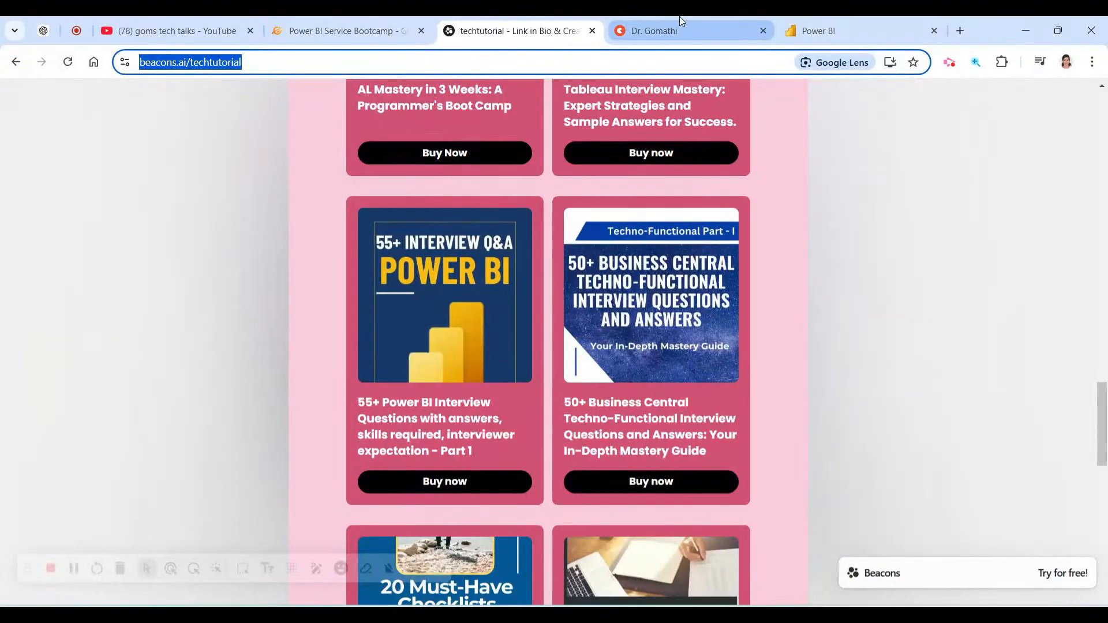
Circle the topmate profile link, then return to the auto-generated Power BI report.
{"action": "left_click", "coordinate": [680, 29]}
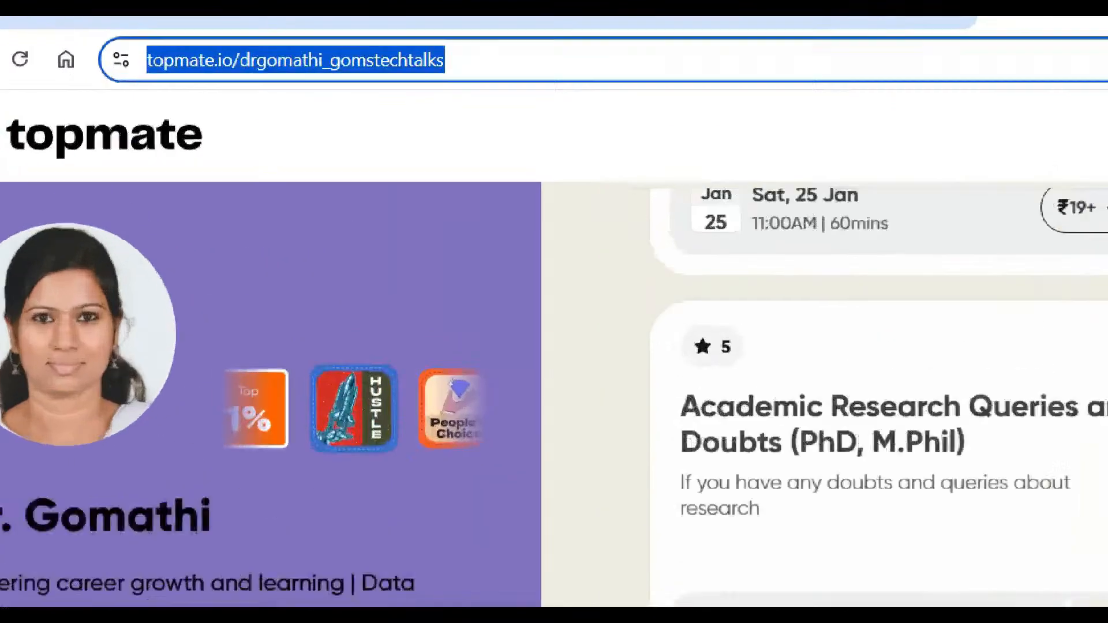
{"action": "mouse_move", "coordinate": [132, 81]}
{"action": "left_mouse_down"}
{"action": "mouse_move", "coordinate": [176, 85]}
{"action": "mouse_move", "coordinate": [149, 42]}
{"action": "left_mouse_up"}
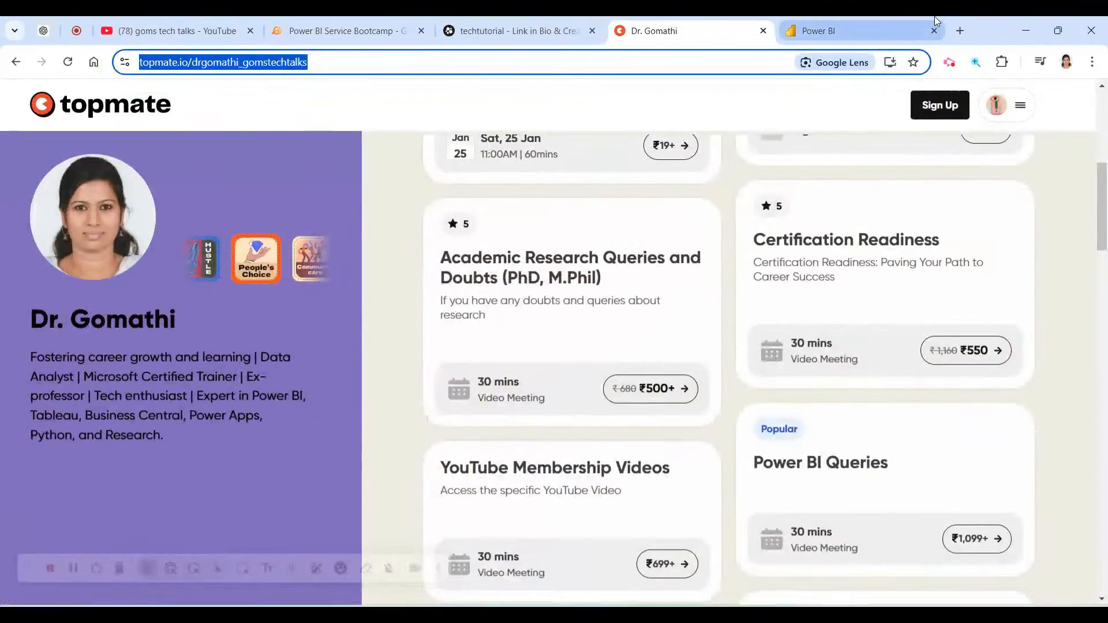
{"action": "left_click", "coordinate": [818, 31]}
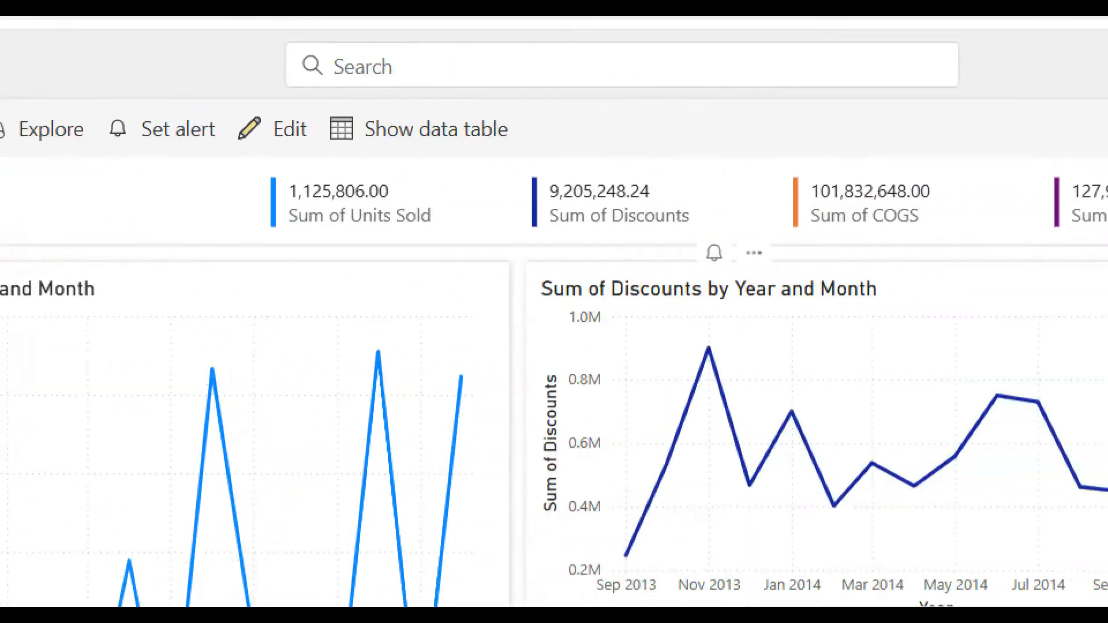
{"action": "mouse_move", "coordinate": [549, 156]}
{"action": "left_mouse_down"}
{"action": "mouse_move", "coordinate": [148, 157]}
{"action": "mouse_move", "coordinate": [214, 259]}
{"action": "mouse_move", "coordinate": [1073, 218]}
{"action": "mouse_move", "coordinate": [697, 153]}
{"action": "left_mouse_up"}
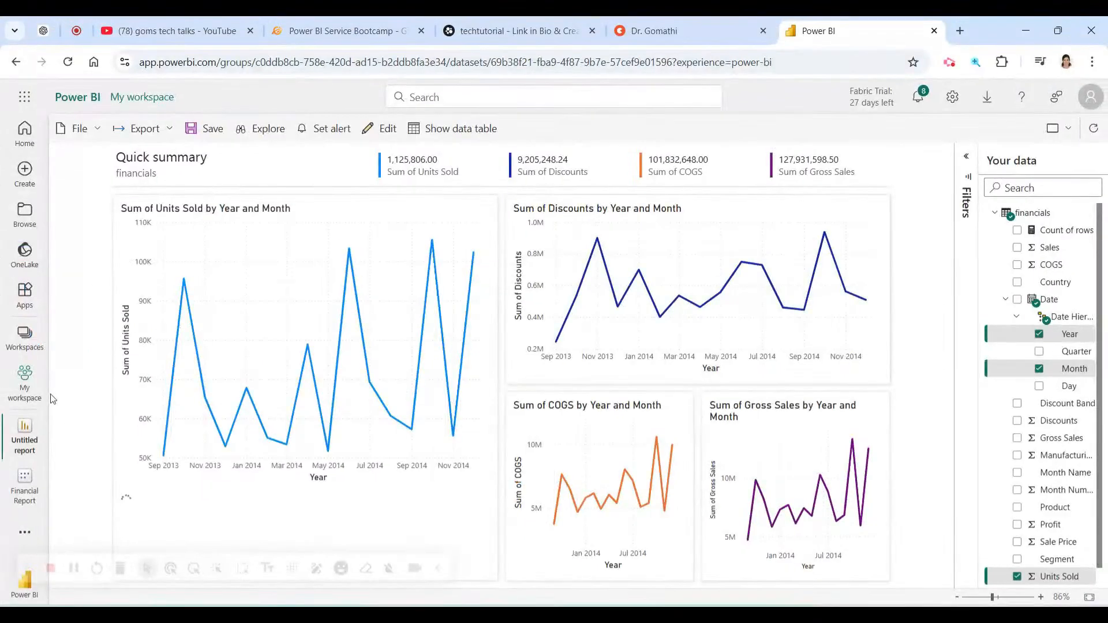
{"action": "mouse_move", "coordinate": [257, 285]}
{"action": "mouse_move", "coordinate": [415, 72]}
{"action": "left_mouse_down"}
{"action": "mouse_move", "coordinate": [303, 165]}
{"action": "mouse_move", "coordinate": [407, 173]}
{"action": "mouse_move", "coordinate": [398, 81]}
{"action": "mouse_move", "coordinate": [334, 82]}
{"action": "left_mouse_up"}
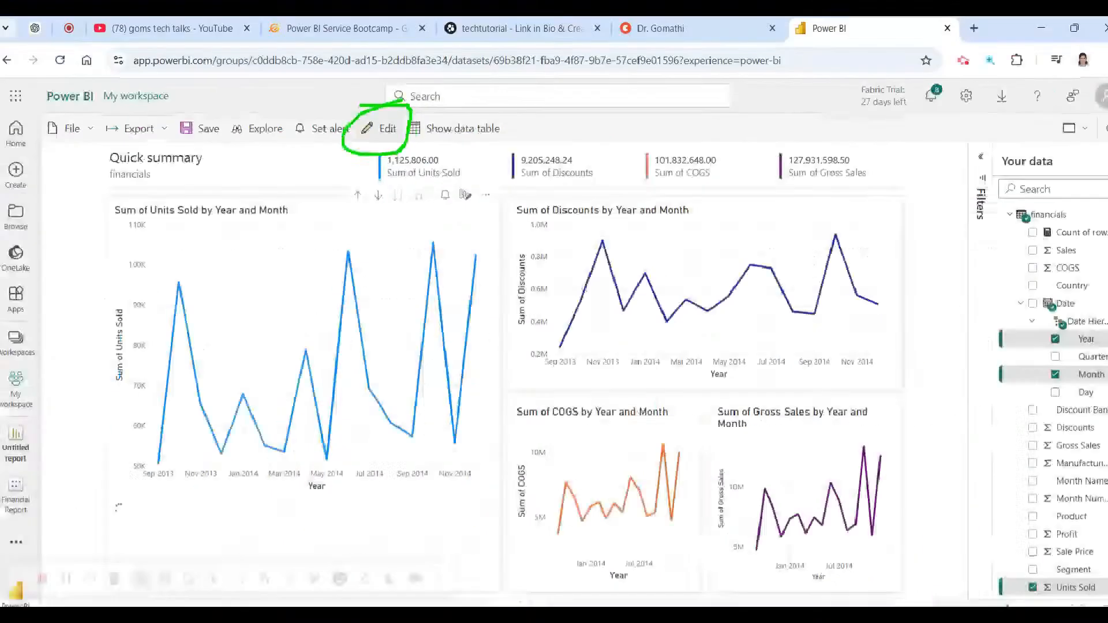
In edit mode, make the Units Sold chart a clustered bar chart of Sum of Units Sold by Country.
{"action": "left_click", "coordinate": [364, 130]}
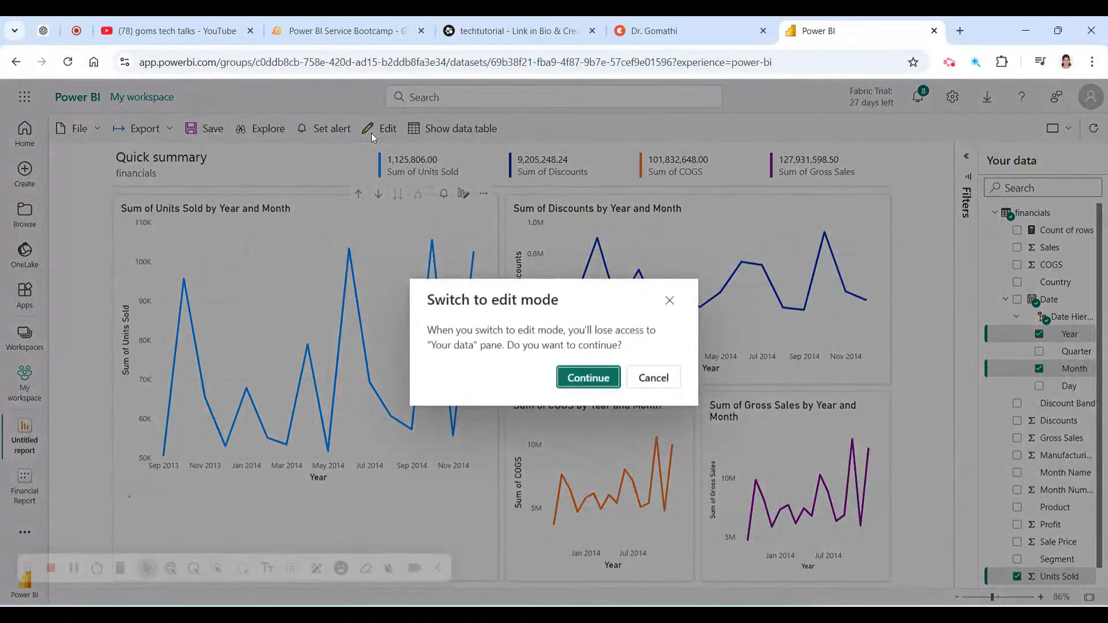
{"action": "left_click", "coordinate": [574, 377]}
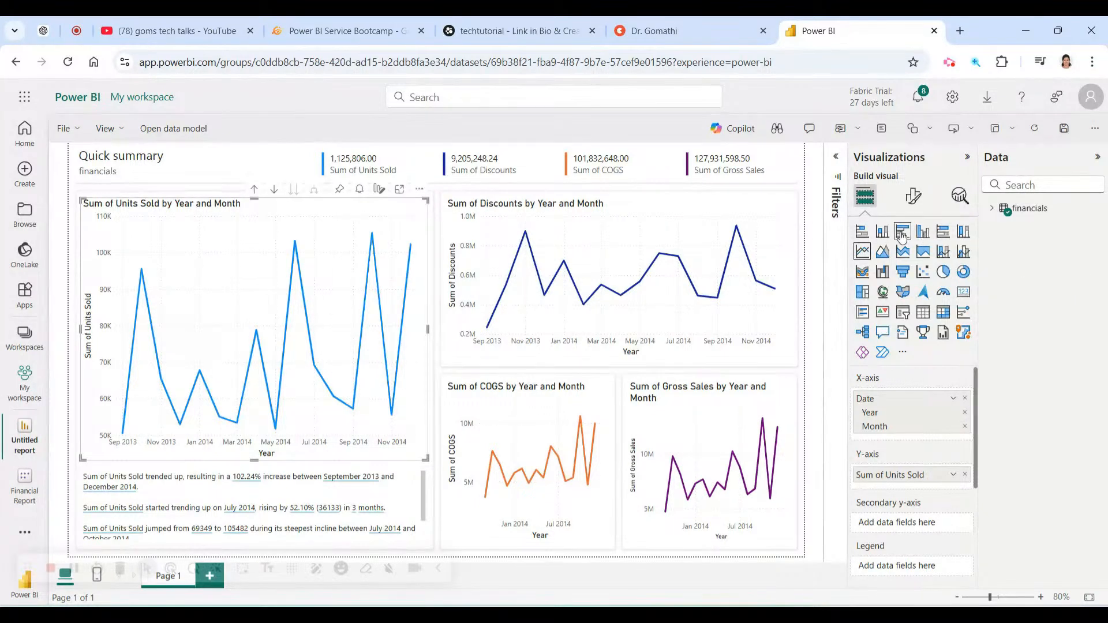
{"action": "left_click", "coordinate": [995, 209]}
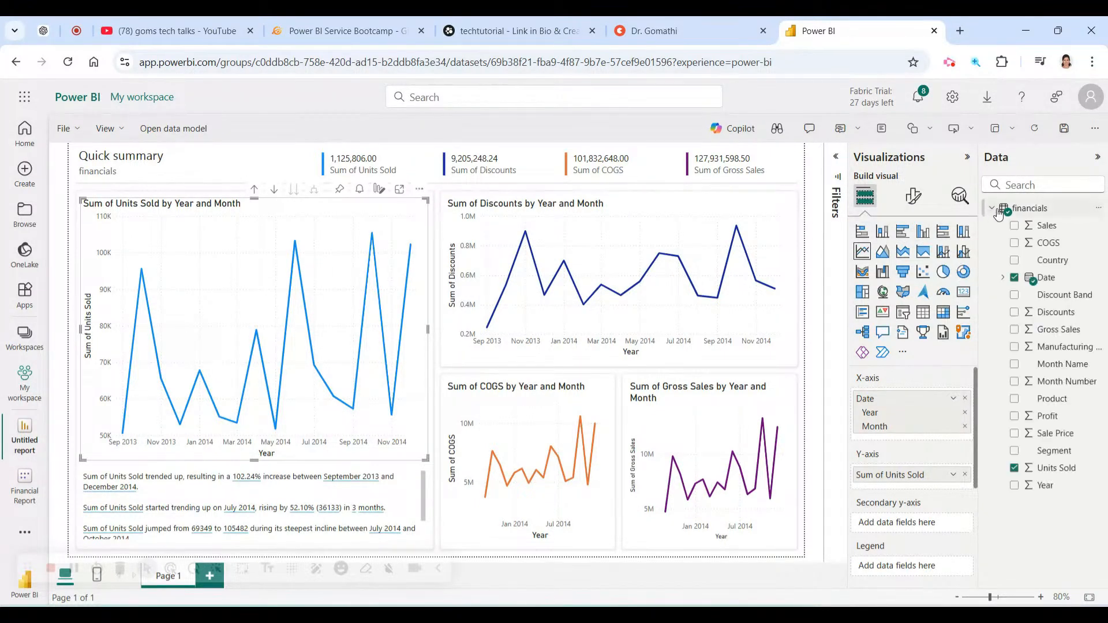
{"action": "left_click", "coordinate": [904, 233]}
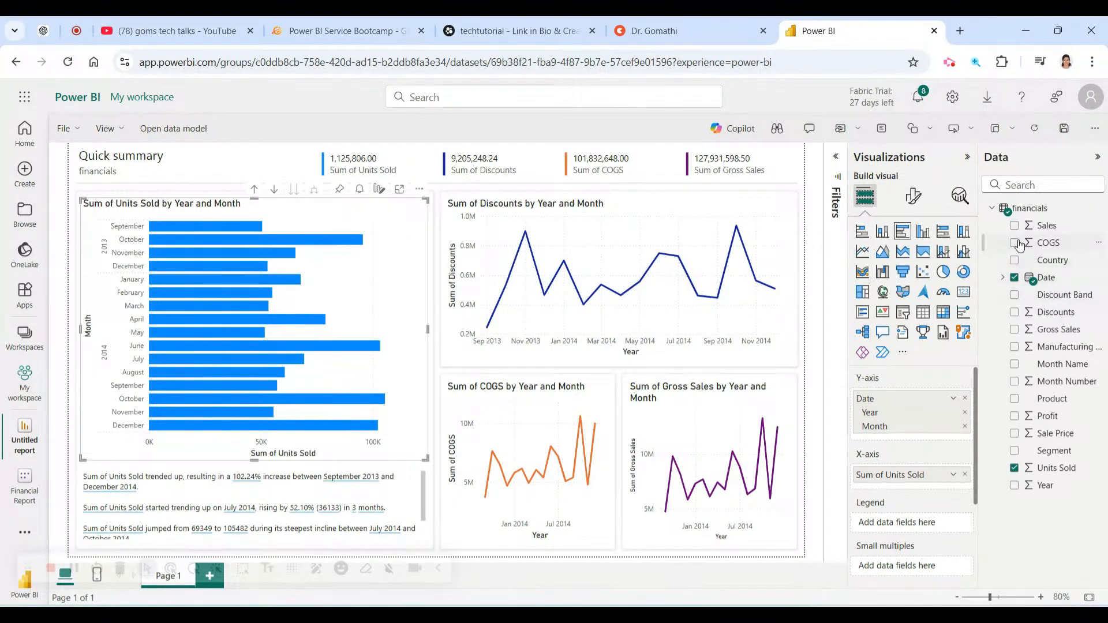
{"action": "left_click", "coordinate": [1014, 278]}
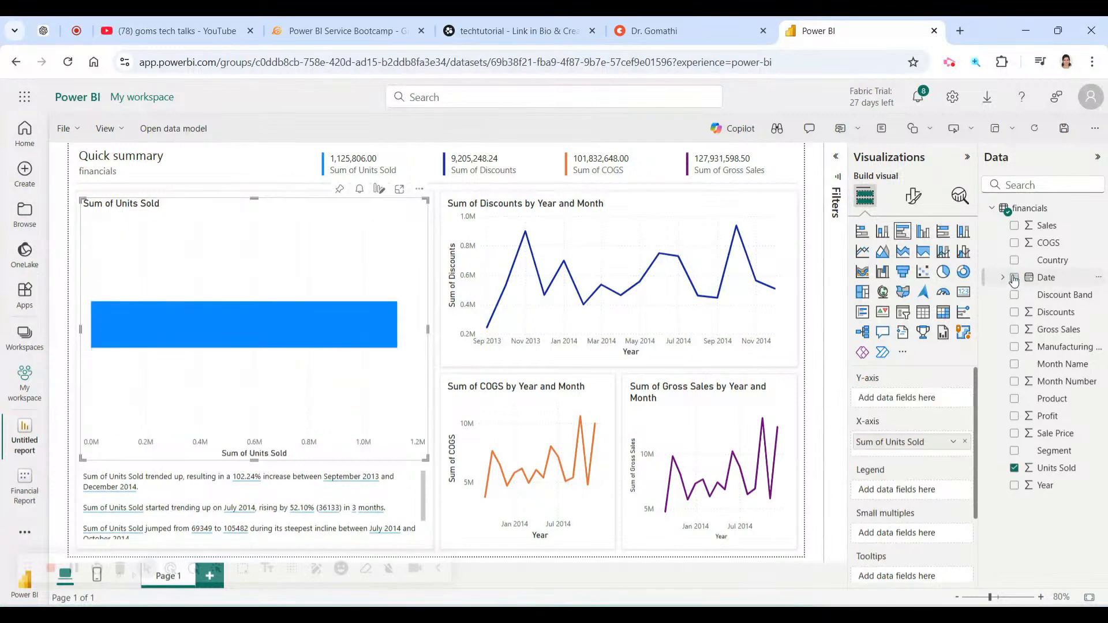
{"action": "left_click", "coordinate": [1014, 261]}
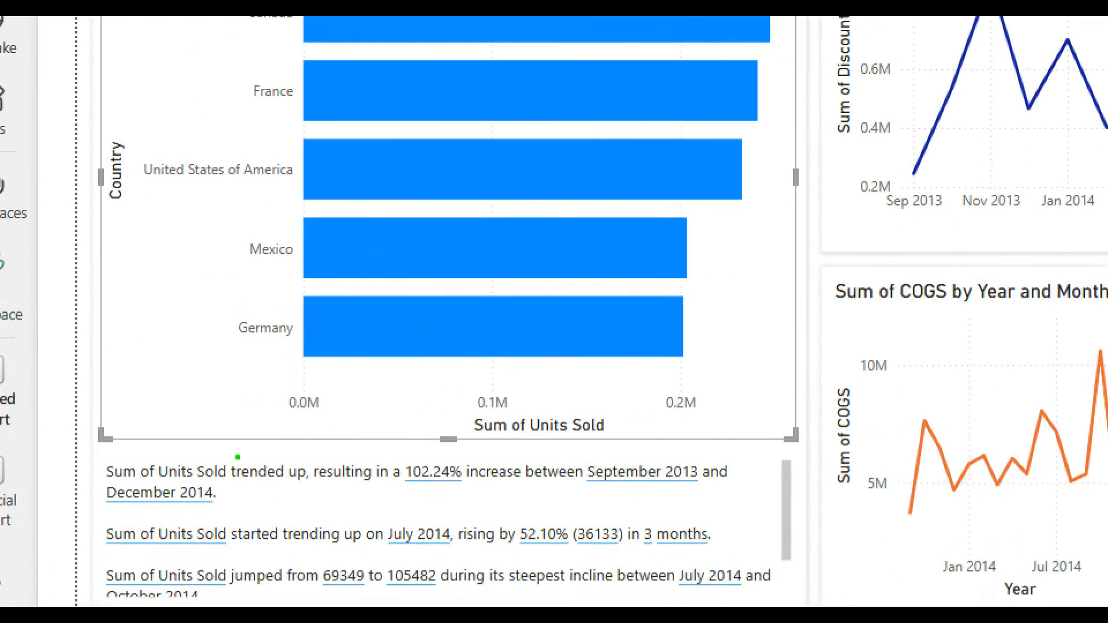
{"action": "mouse_move", "coordinate": [248, 447]}
{"action": "left_mouse_down"}
{"action": "mouse_move", "coordinate": [90, 453]}
{"action": "mouse_move", "coordinate": [89, 593]}
{"action": "mouse_move", "coordinate": [779, 598]}
{"action": "mouse_move", "coordinate": [791, 455]}
{"action": "mouse_move", "coordinate": [250, 448]}
{"action": "left_mouse_up"}
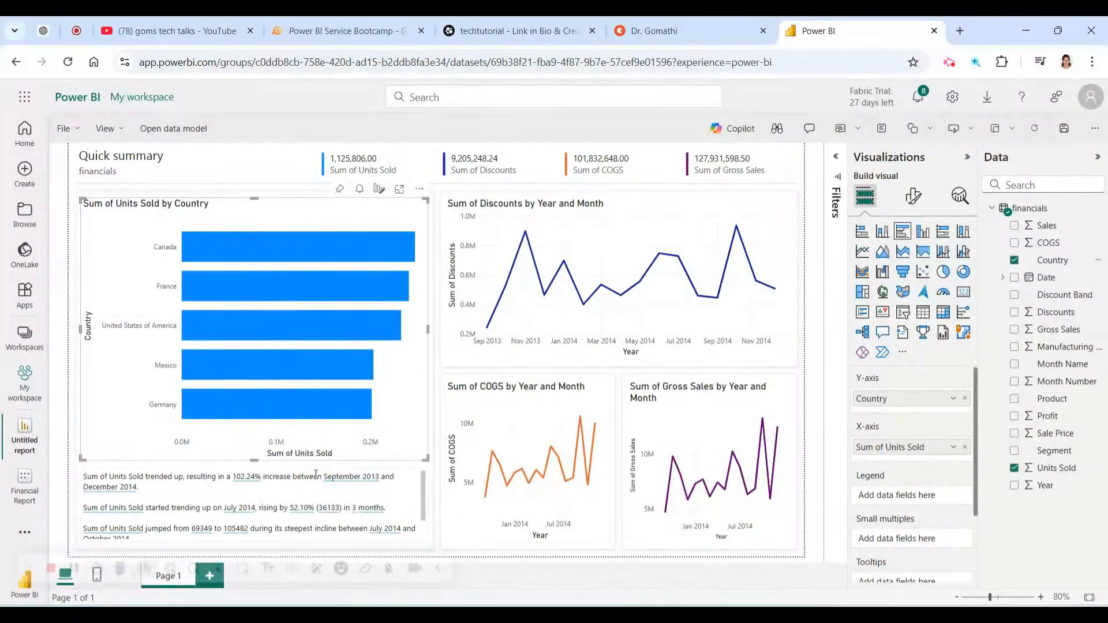
Nudge the narrative text box upward, then select the Sum of Discounts line chart for editing.
{"action": "left_click", "coordinate": [316, 479]}
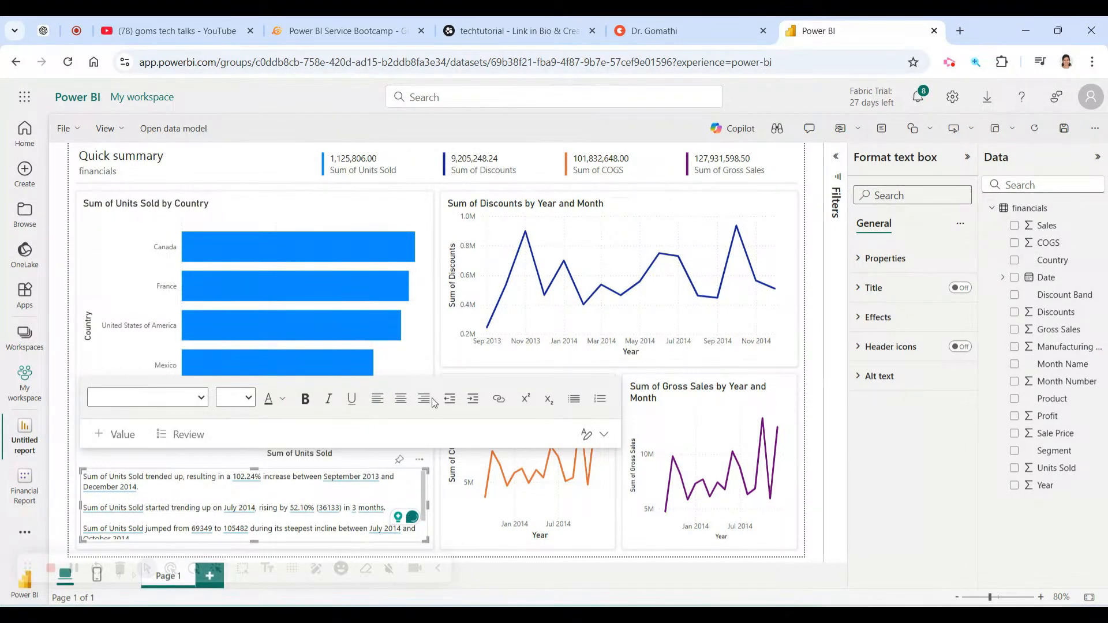
{"action": "left_click_drag", "start_coordinate": [423, 472], "coordinate": [423, 465]}
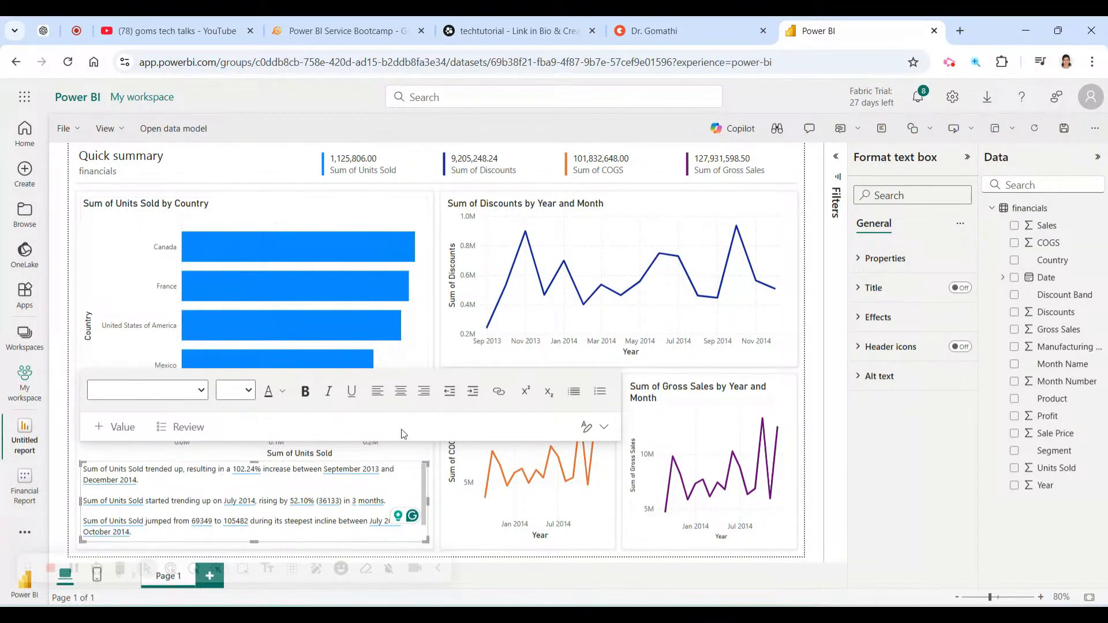
{"action": "left_click", "coordinate": [722, 444]}
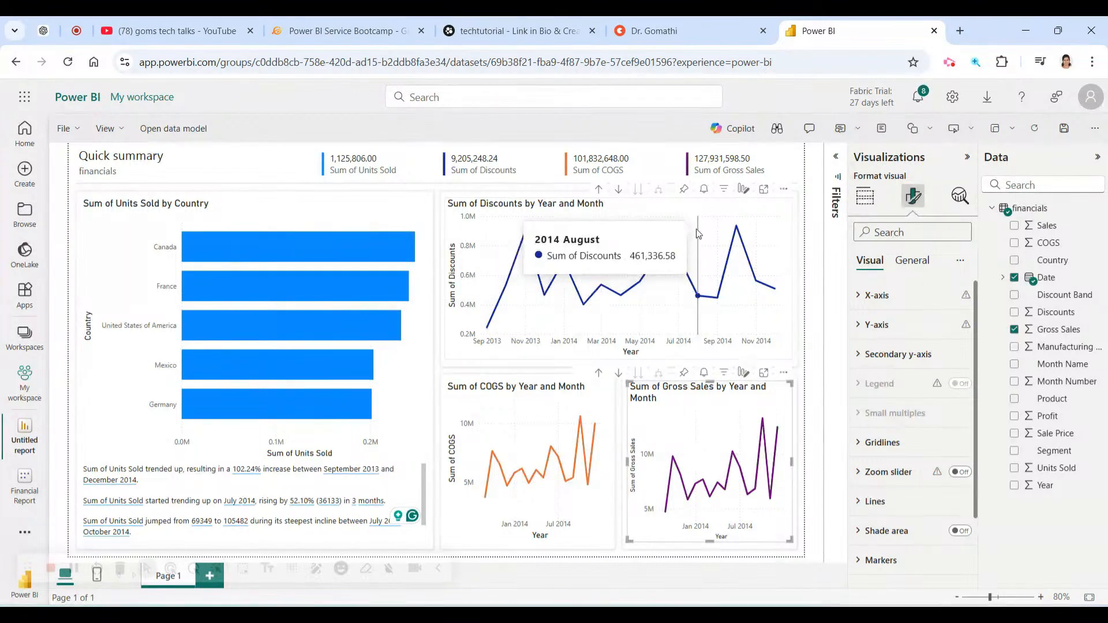
{"action": "left_click", "coordinate": [709, 213]}
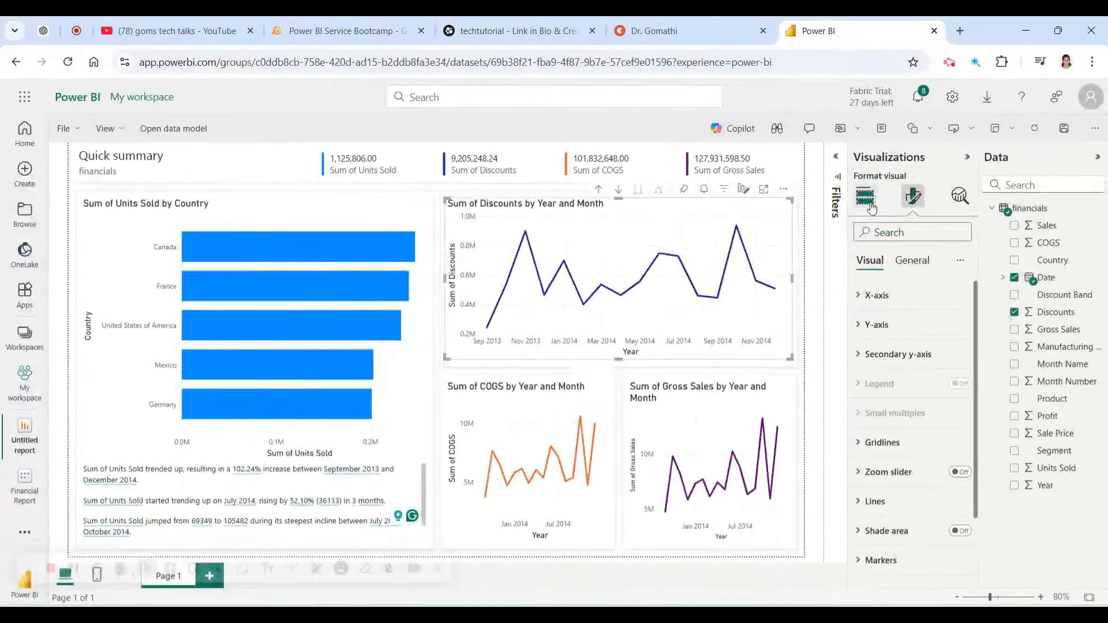
{"action": "left_click", "coordinate": [868, 203]}
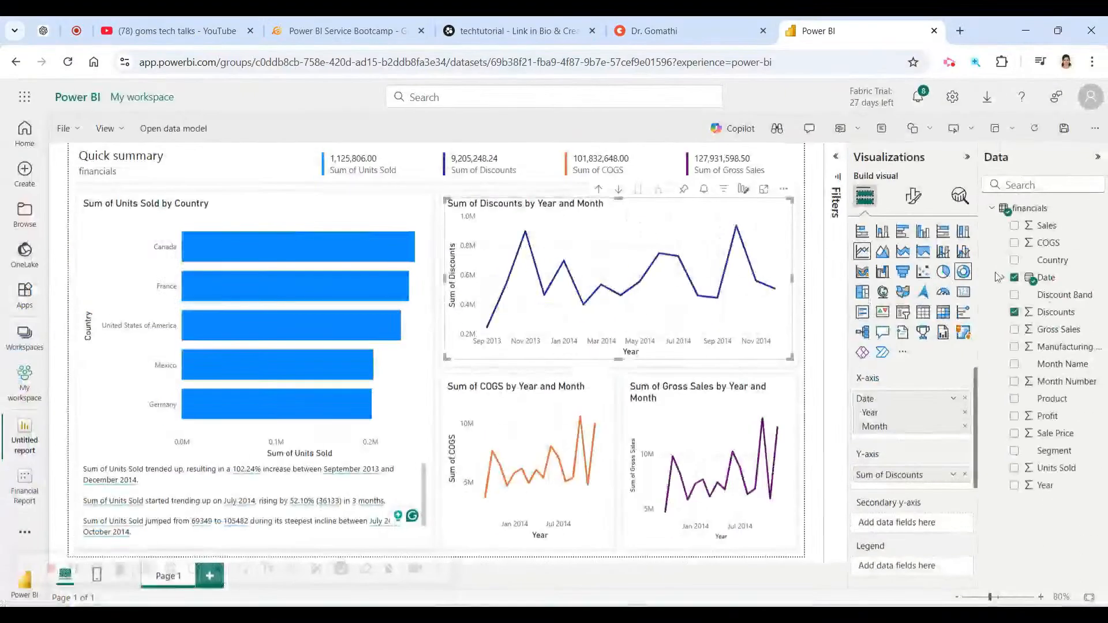
Turn the Discounts chart into a pie chart of Sum of Discounts by Product.
{"action": "left_click", "coordinate": [997, 297]}
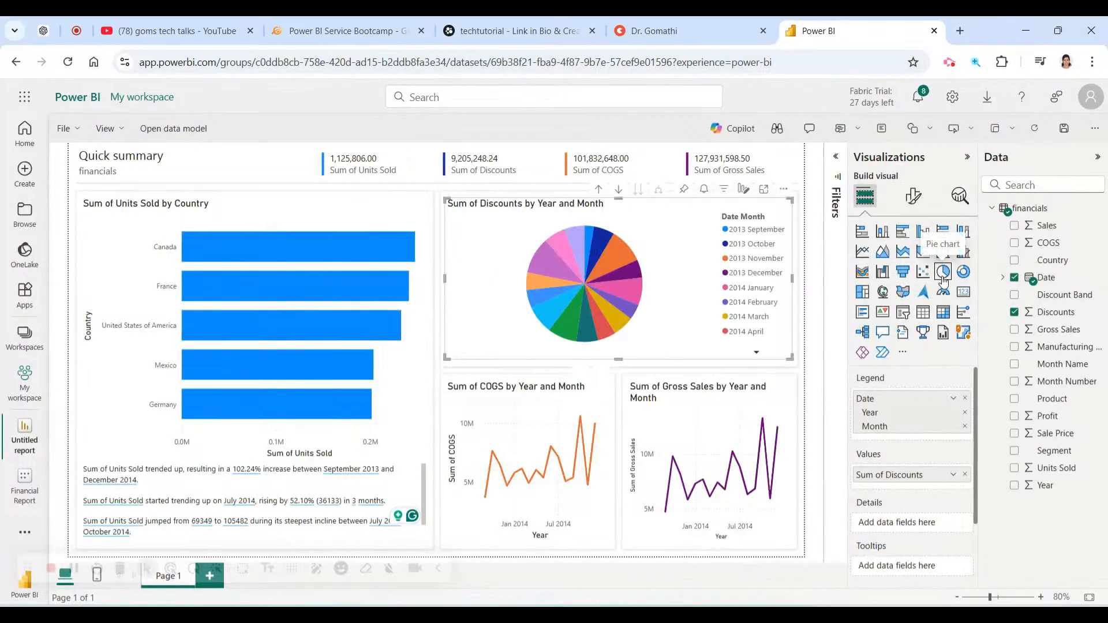
{"action": "left_click", "coordinate": [1015, 281]}
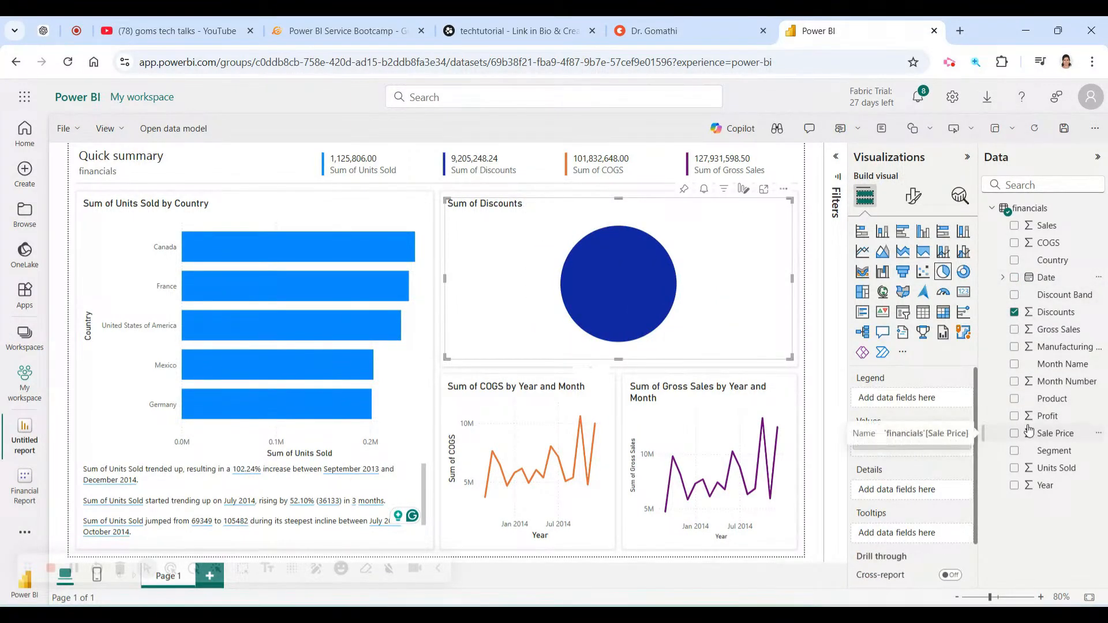
{"action": "left_click", "coordinate": [1014, 400]}
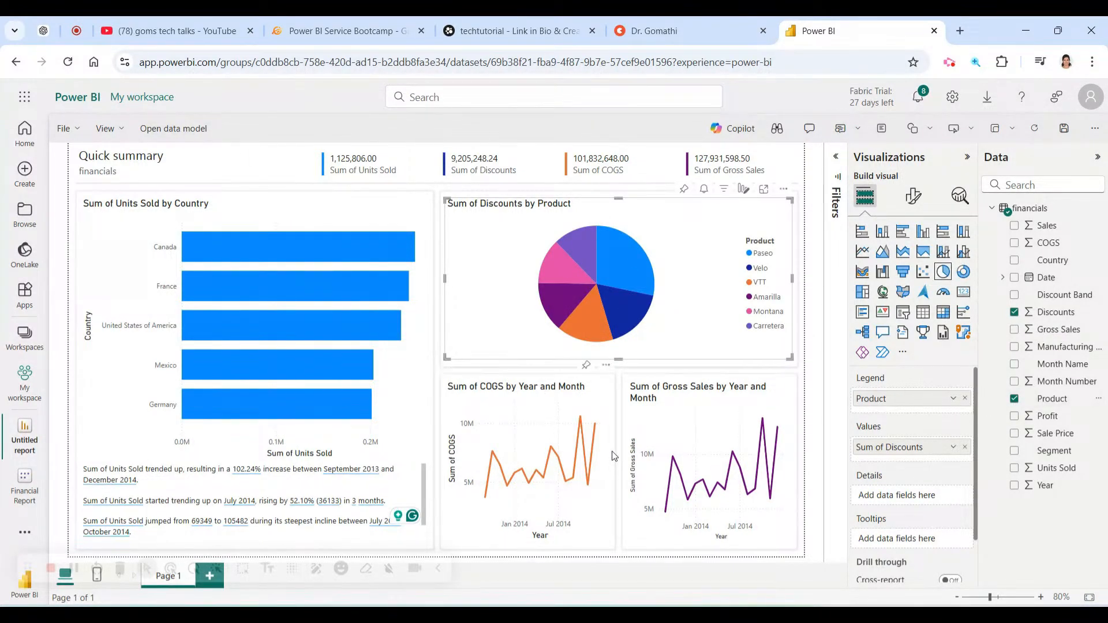
Select the Sum of COGS line chart and save the edited report.
{"action": "mouse_move", "coordinate": [593, 402]}
{"action": "left_click", "coordinate": [600, 401]}
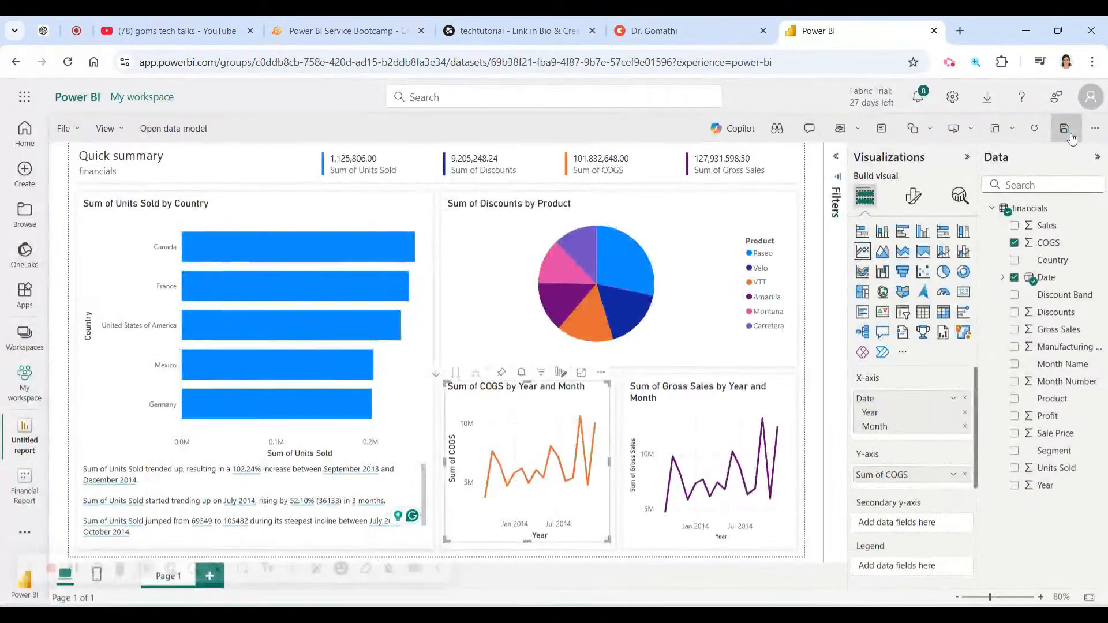
{"action": "left_click", "coordinate": [1035, 151]}
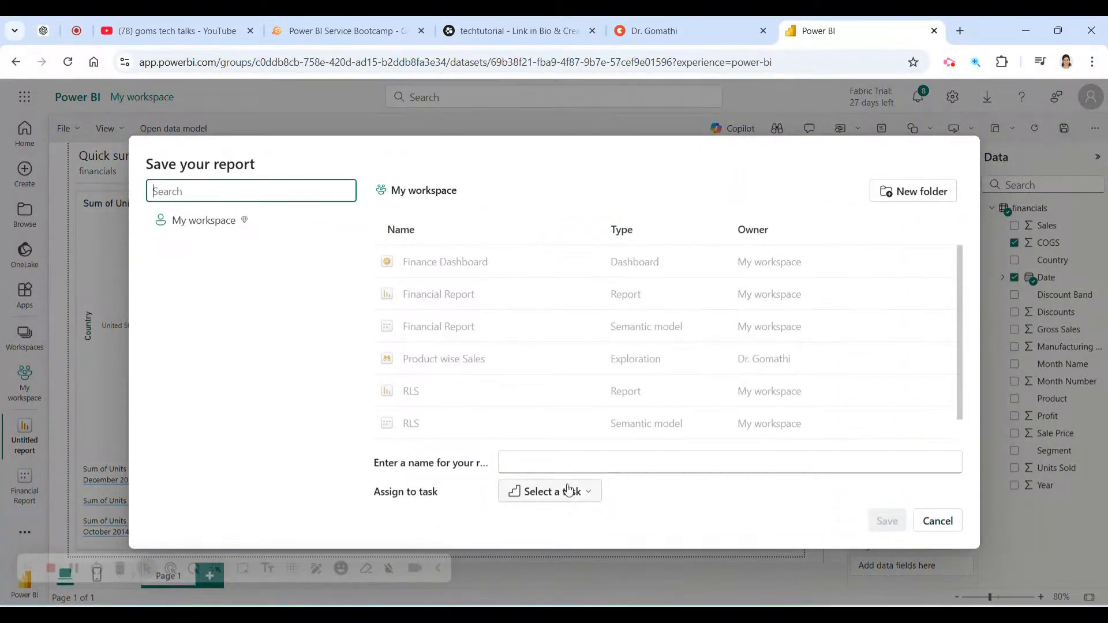
Name the report 'Financial Report - Auto Create', check task assignment, and save it.
{"action": "left_click", "coordinate": [567, 467]}
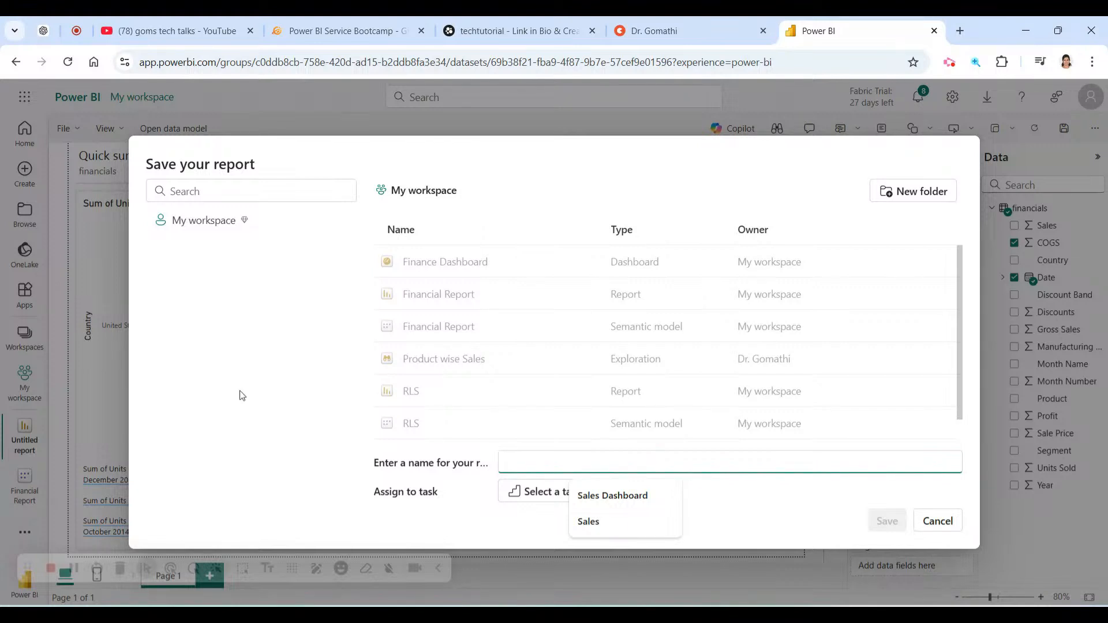
{"action": "type", "text": "Fina"}
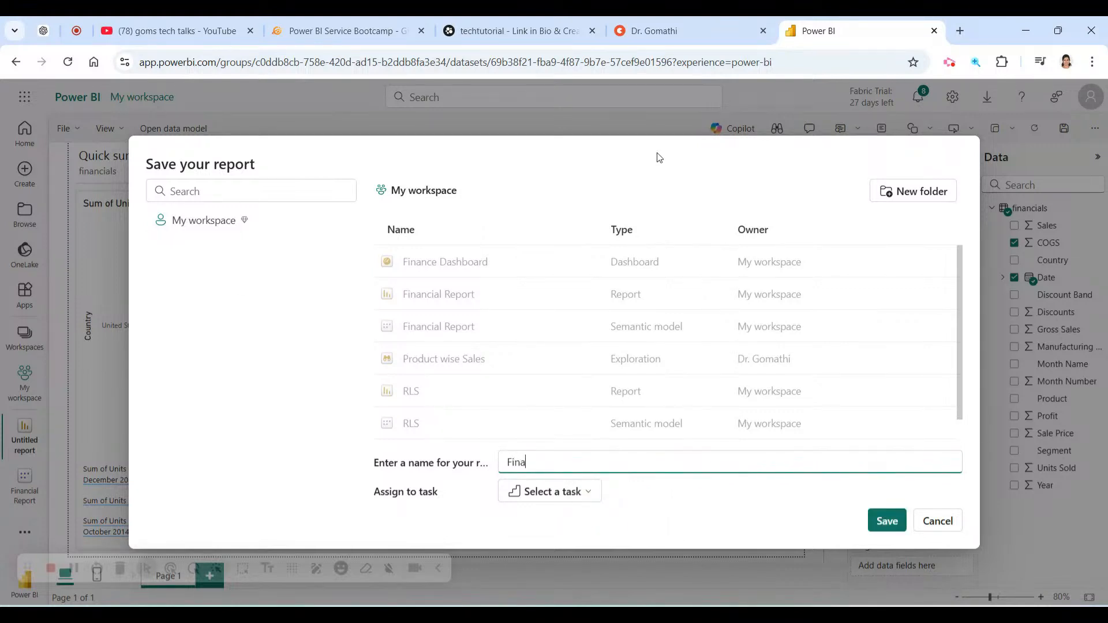
{"action": "type", "text": "ncial Repot"}
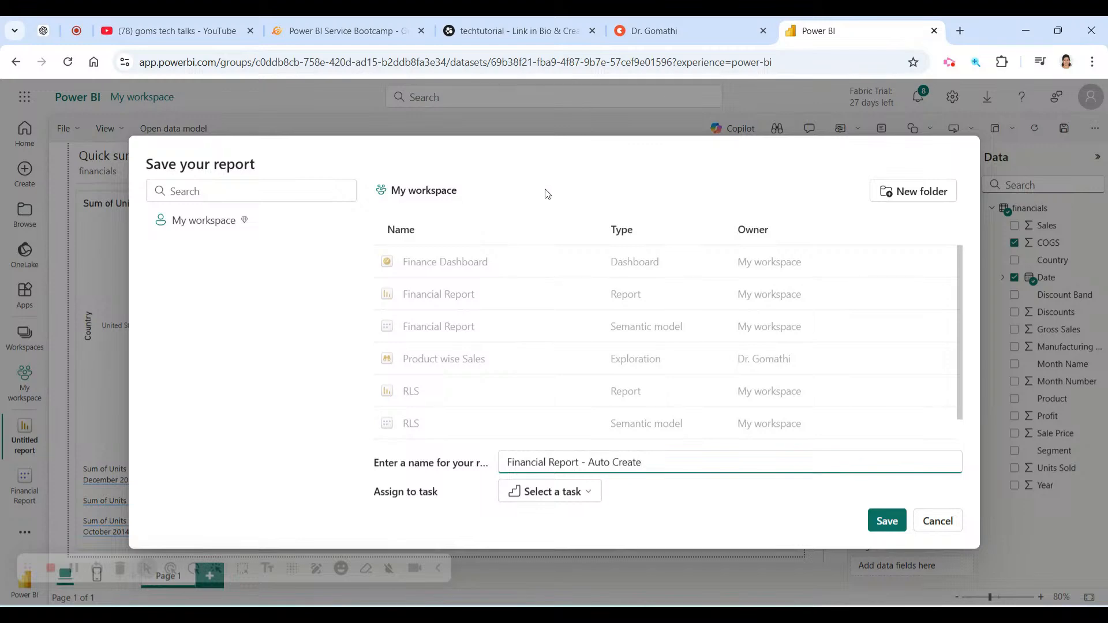
{"action": "left_click", "coordinate": [585, 492]}
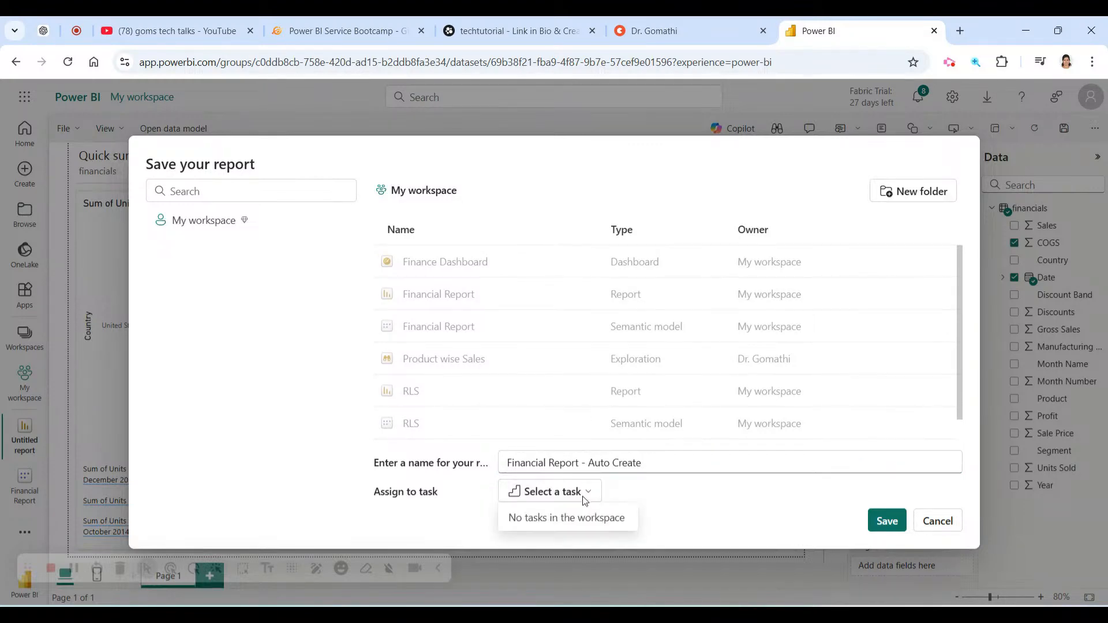
{"action": "left_click", "coordinate": [898, 524]}
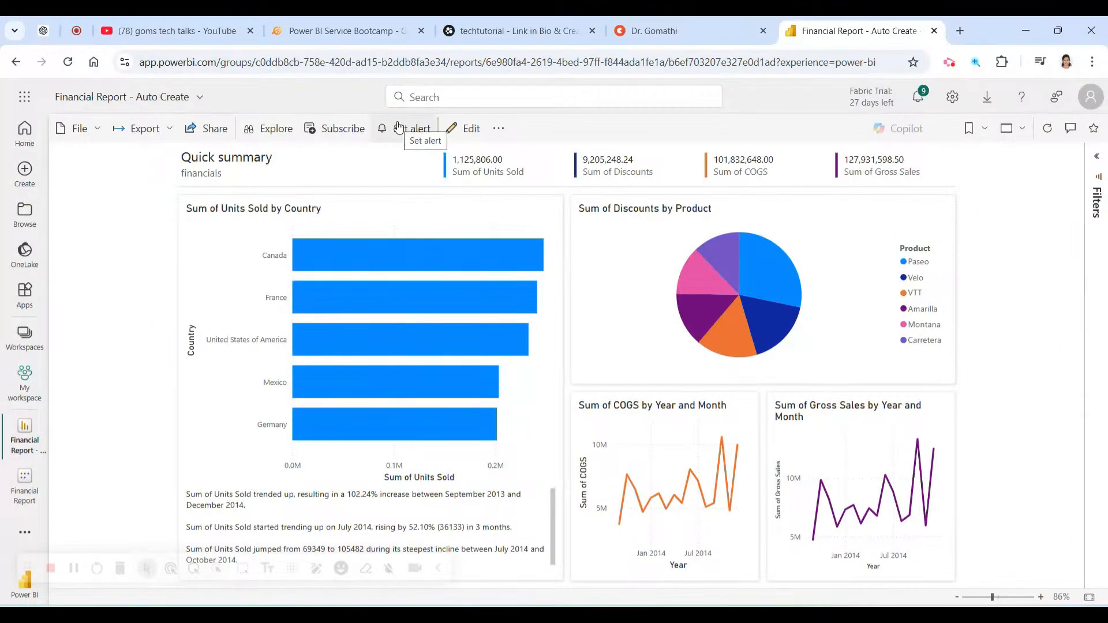
Add a COGS Alert on the Sum of COGS by Year and Month measure.
{"action": "left_click", "coordinate": [399, 127]}
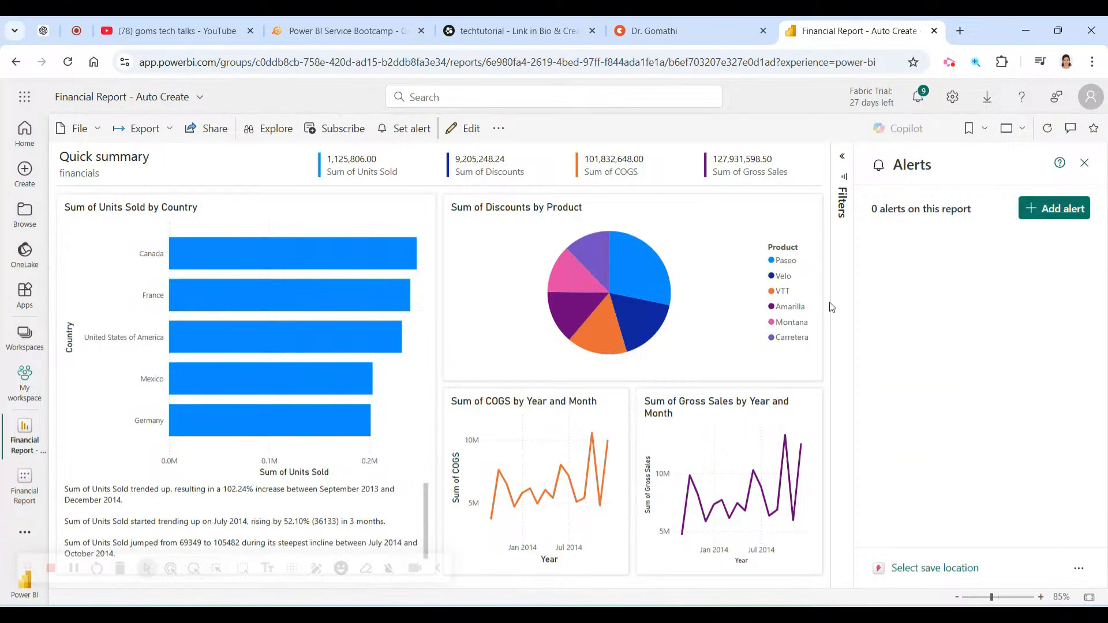
{"action": "left_click", "coordinate": [1054, 208]}
{"action": "left_click", "coordinate": [982, 318]}
{"action": "left_click", "coordinate": [973, 291]}
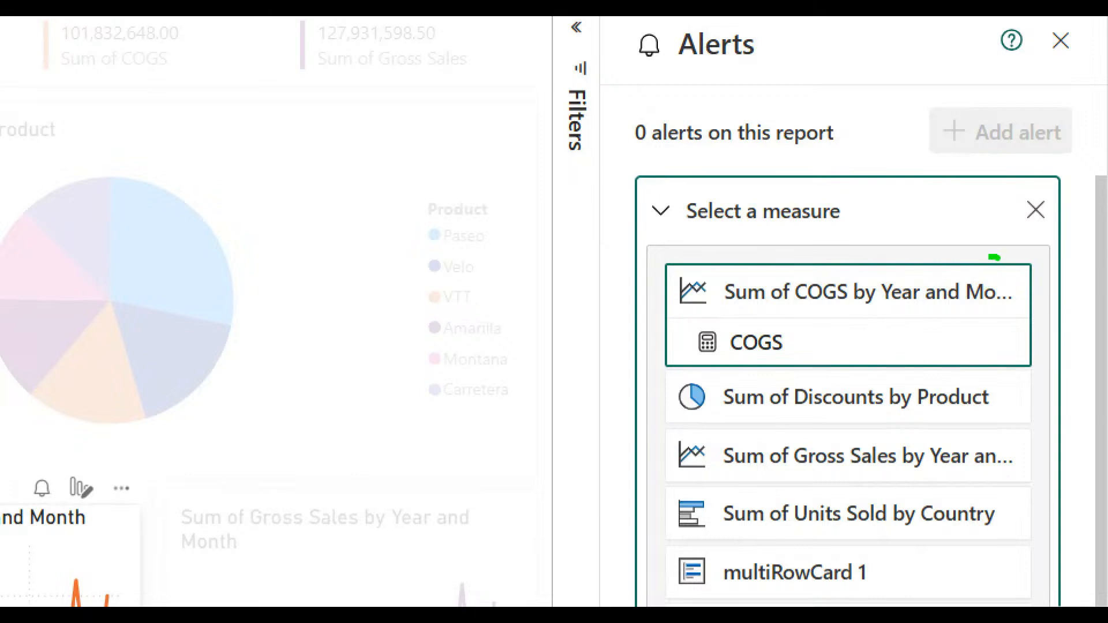
{"action": "mouse_move", "coordinate": [957, 375]}
{"action": "left_mouse_down"}
{"action": "mouse_move", "coordinate": [726, 357]}
{"action": "mouse_move", "coordinate": [912, 411]}
{"action": "mouse_move", "coordinate": [698, 323]}
{"action": "left_mouse_up"}
{"action": "key", "text": "Escape"}
{"action": "left_click", "coordinate": [704, 397]}
{"action": "left_click", "coordinate": [944, 289]}
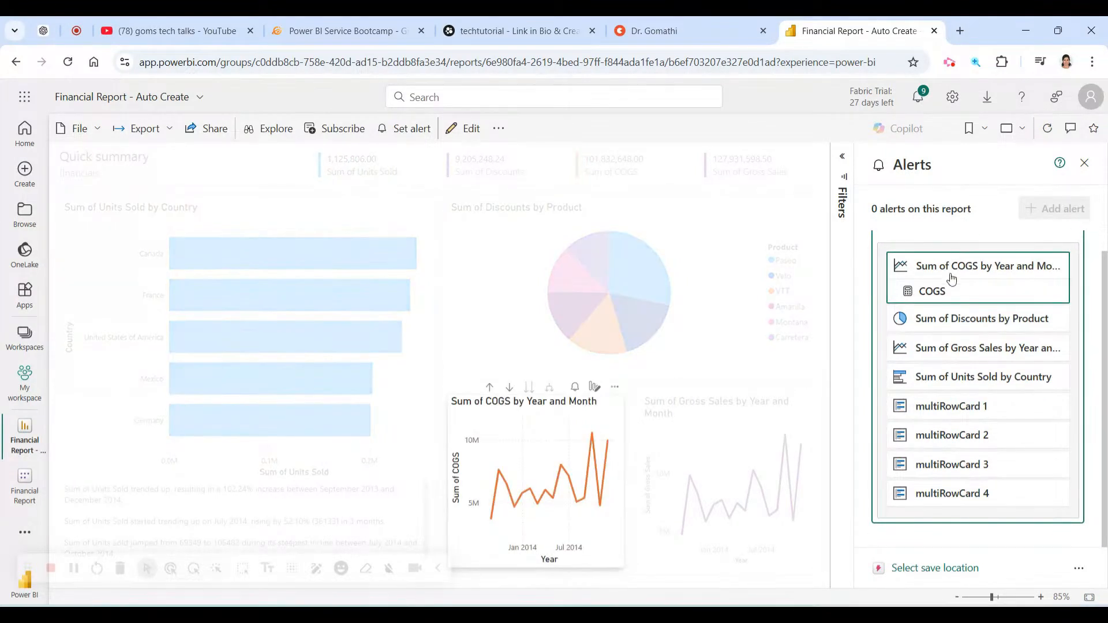
{"action": "left_click", "coordinate": [952, 283]}
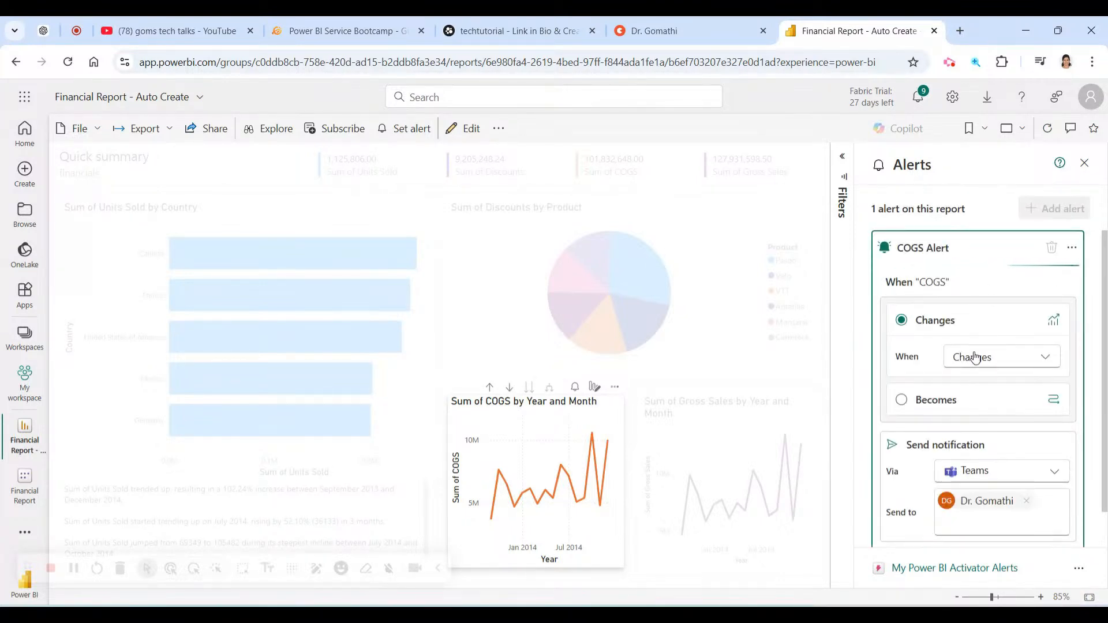
Set the COGS alert to fire when it increases by 1 and notify by Email, then apply.
{"action": "left_click", "coordinate": [976, 357]}
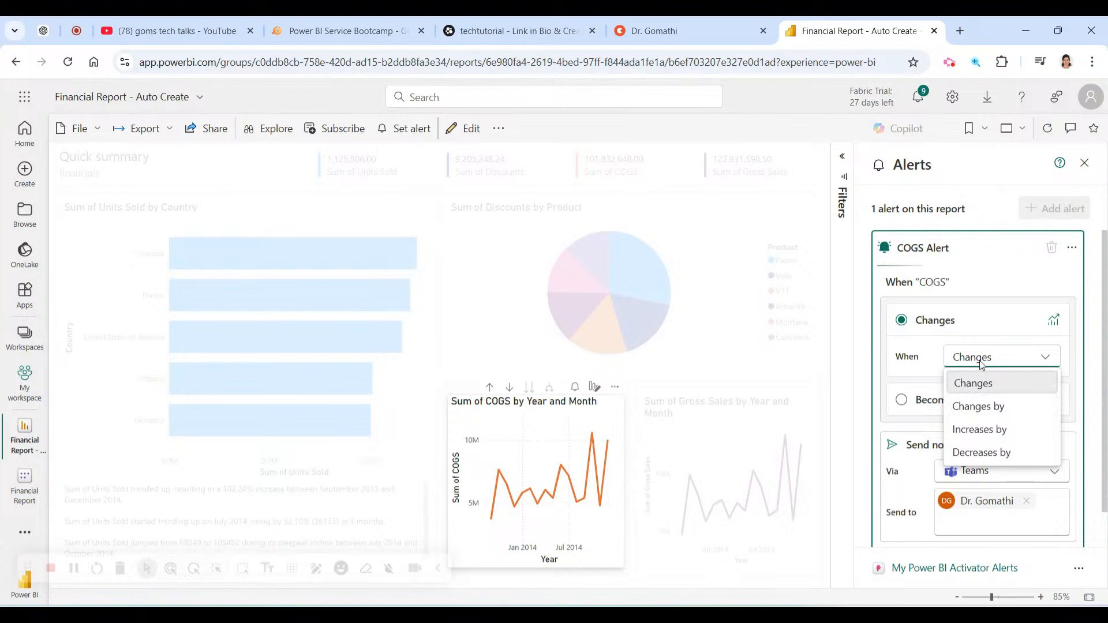
{"action": "left_click", "coordinate": [981, 428]}
{"action": "left_click", "coordinate": [984, 392]}
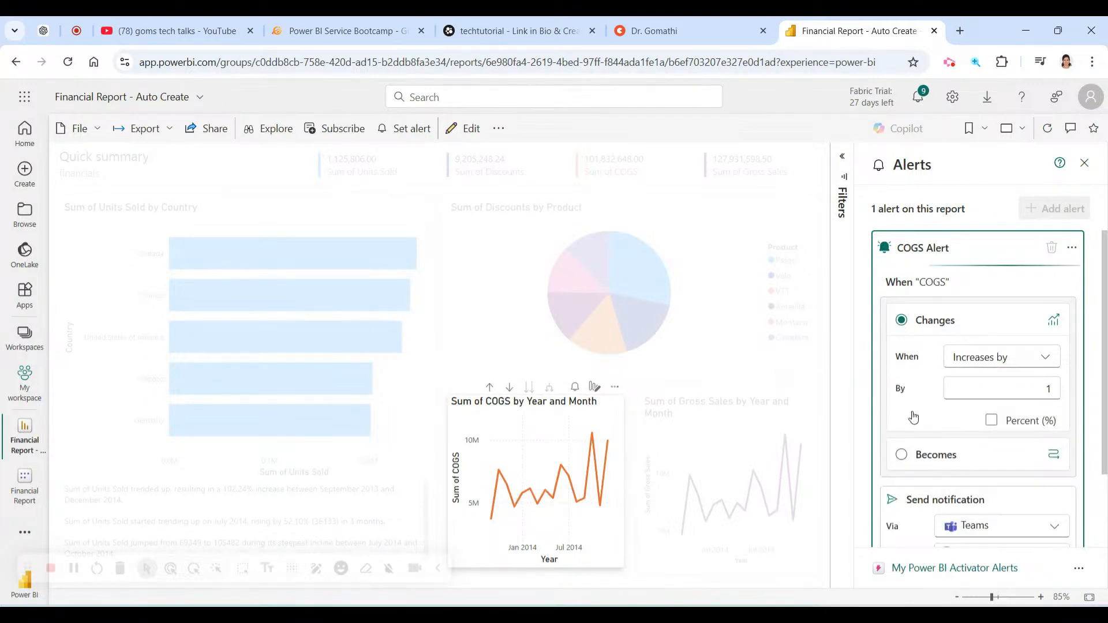
{"action": "scroll", "coordinate": [1075, 480], "scroll_direction": "down", "scroll_amount": 2}
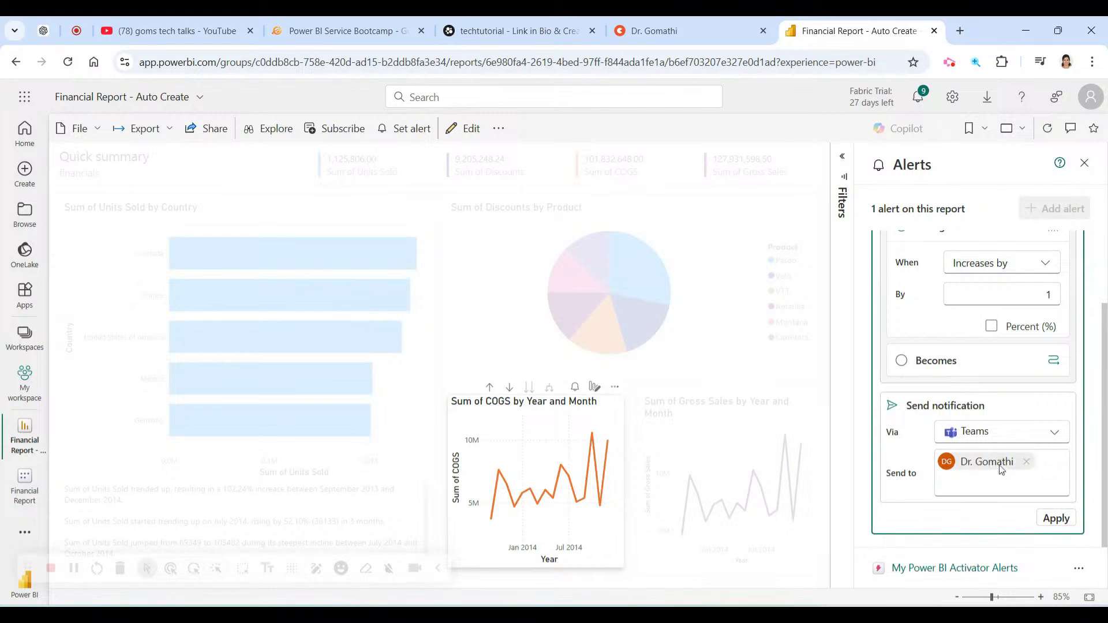
{"action": "left_click", "coordinate": [997, 434]}
{"action": "left_click", "coordinate": [975, 481]}
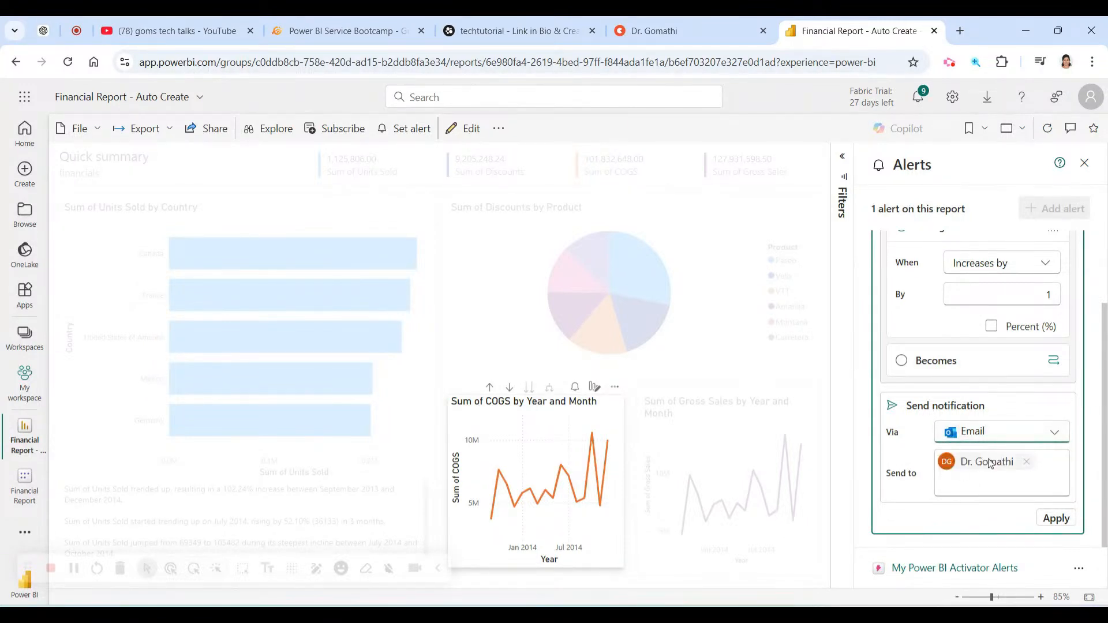
{"action": "left_click", "coordinate": [1060, 522]}
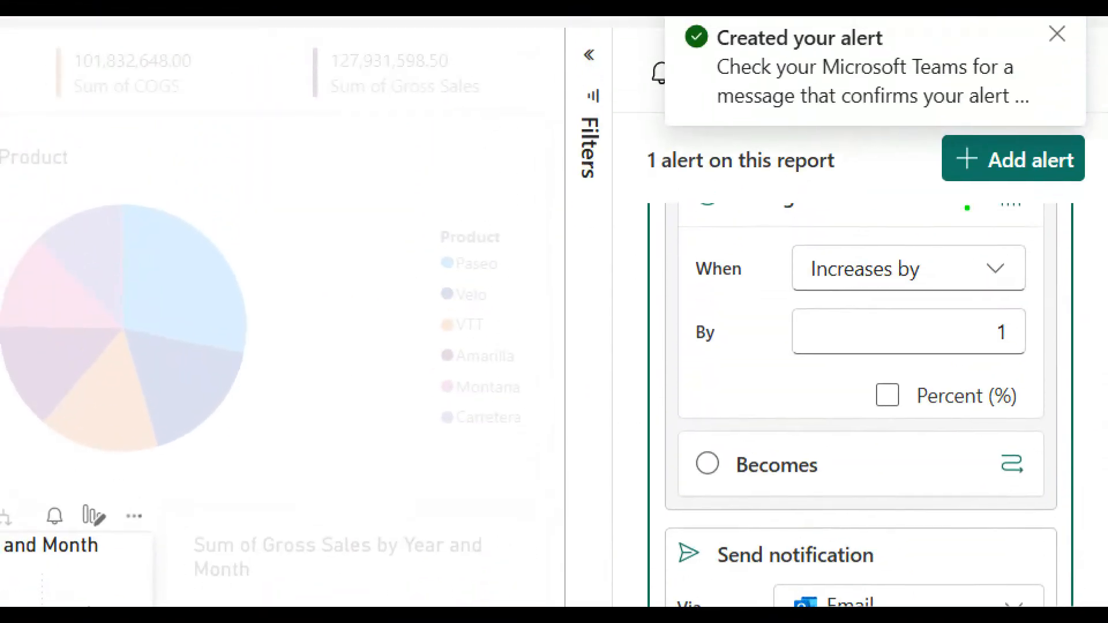
Measure the increase as Percent (%) and close the alerts pane.
{"action": "mouse_move", "coordinate": [967, 207]}
{"action": "left_mouse_down"}
{"action": "mouse_move", "coordinate": [1065, 306]}
{"action": "mouse_move", "coordinate": [926, 267]}
{"action": "left_mouse_up"}
{"action": "mouse_move", "coordinate": [1053, 359]}
{"action": "left_mouse_down"}
{"action": "mouse_move", "coordinate": [1073, 364]}
{"action": "mouse_move", "coordinate": [961, 341]}
{"action": "left_mouse_up"}
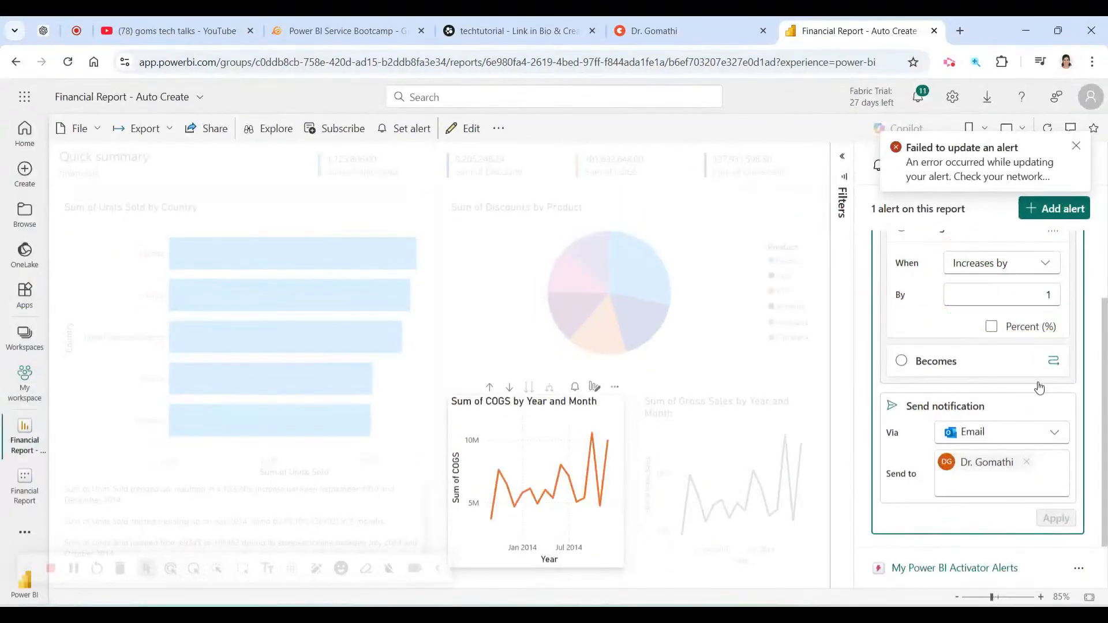
{"action": "left_click", "coordinate": [888, 396]}
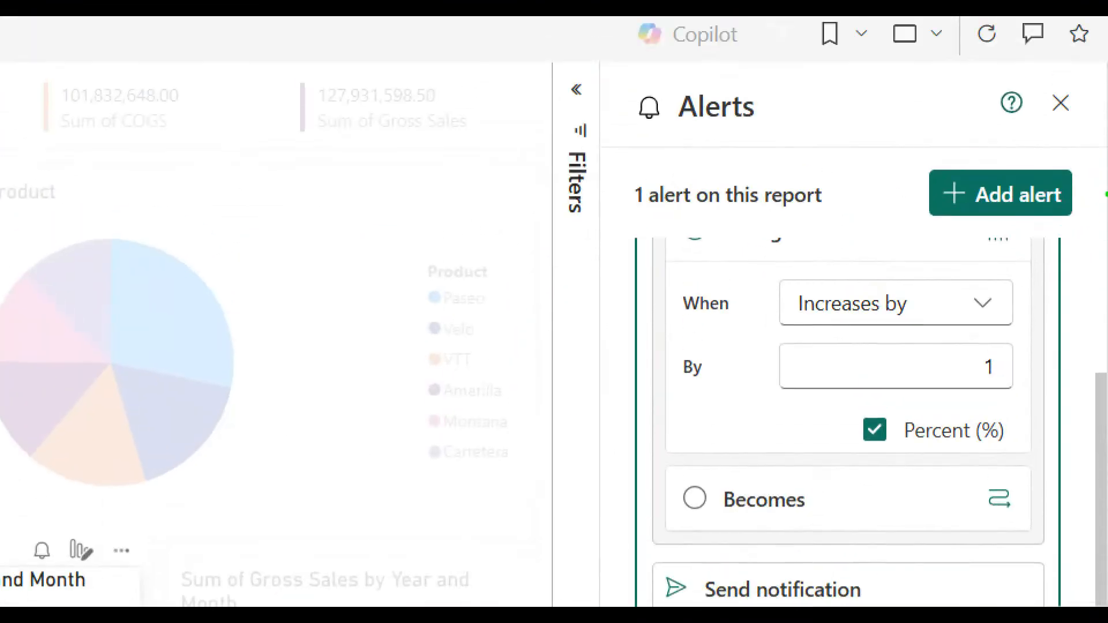
{"action": "mouse_move", "coordinate": [1105, 195]}
{"action": "left_mouse_down"}
{"action": "mouse_move", "coordinate": [1099, 335]}
{"action": "mouse_move", "coordinate": [747, 247]}
{"action": "left_mouse_up"}
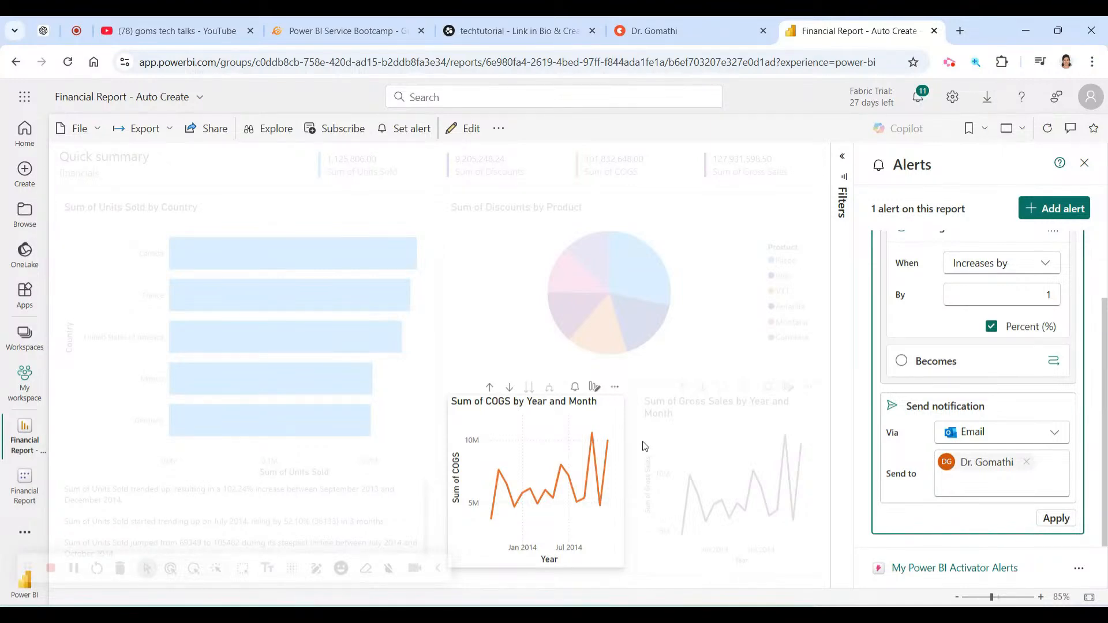
{"action": "left_click", "coordinate": [1086, 164]}
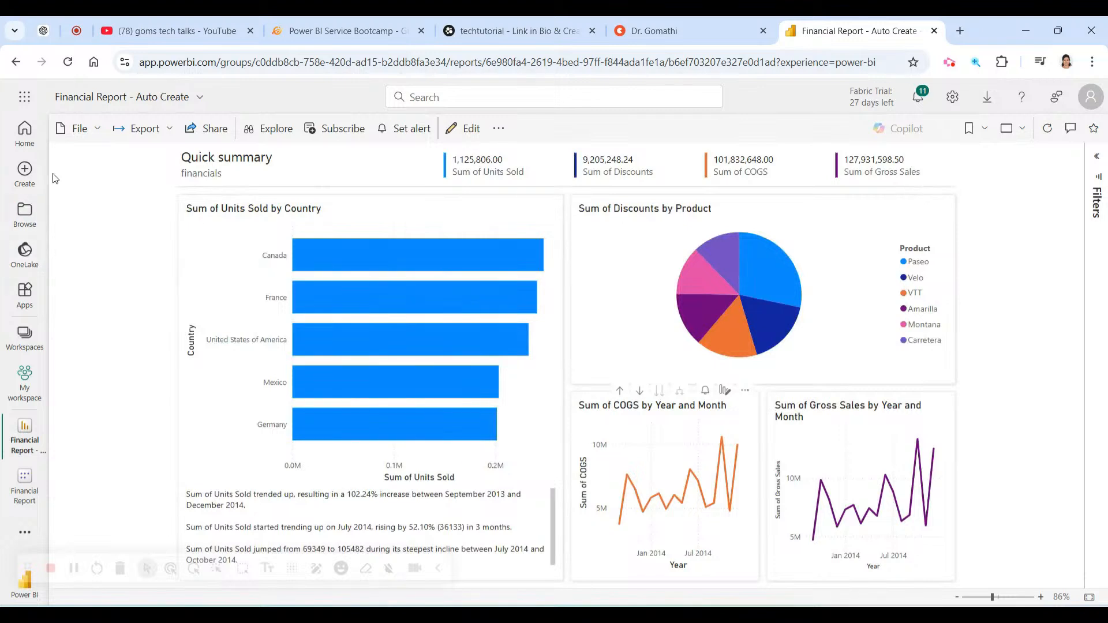
{"action": "left_click", "coordinate": [25, 402]}
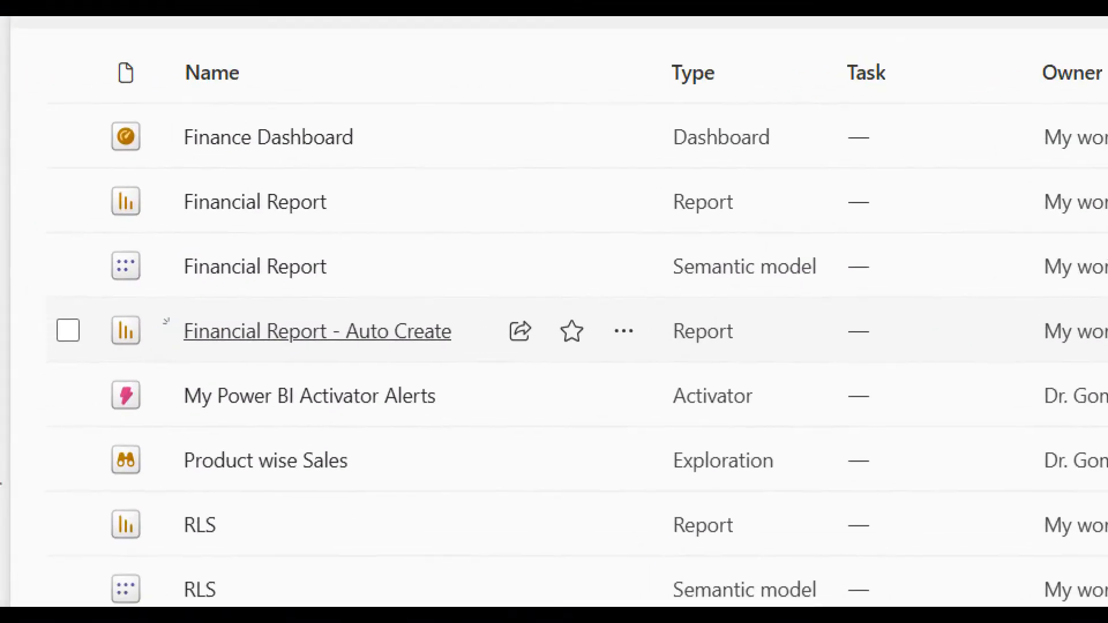
{"action": "mouse_move", "coordinate": [389, 370]}
{"action": "left_mouse_down"}
{"action": "mouse_move", "coordinate": [74, 375]}
{"action": "mouse_move", "coordinate": [179, 432]}
{"action": "mouse_move", "coordinate": [955, 431]}
{"action": "mouse_move", "coordinate": [800, 361]}
{"action": "mouse_move", "coordinate": [152, 349]}
{"action": "left_mouse_up"}
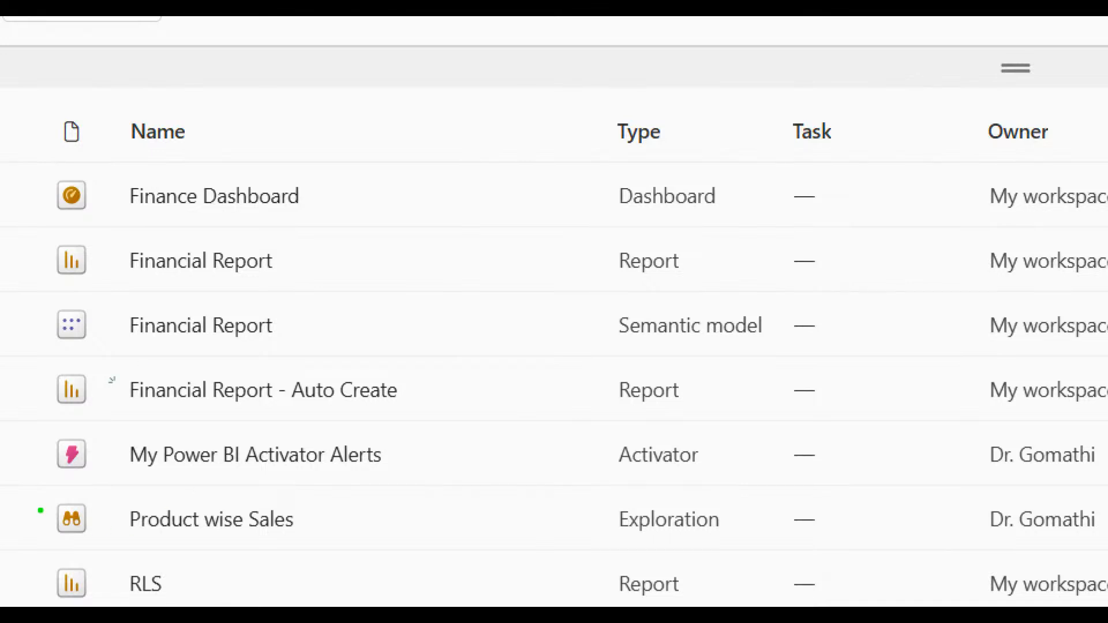
{"action": "mouse_move", "coordinate": [51, 489]}
{"action": "left_mouse_down"}
{"action": "mouse_move", "coordinate": [426, 477]}
{"action": "mouse_move", "coordinate": [6, 418]}
{"action": "mouse_move", "coordinate": [206, 495]}
{"action": "left_mouse_up"}
{"action": "mouse_move", "coordinate": [807, 392]}
{"action": "left_mouse_down"}
{"action": "mouse_move", "coordinate": [549, 488]}
{"action": "mouse_move", "coordinate": [586, 407]}
{"action": "left_mouse_up"}
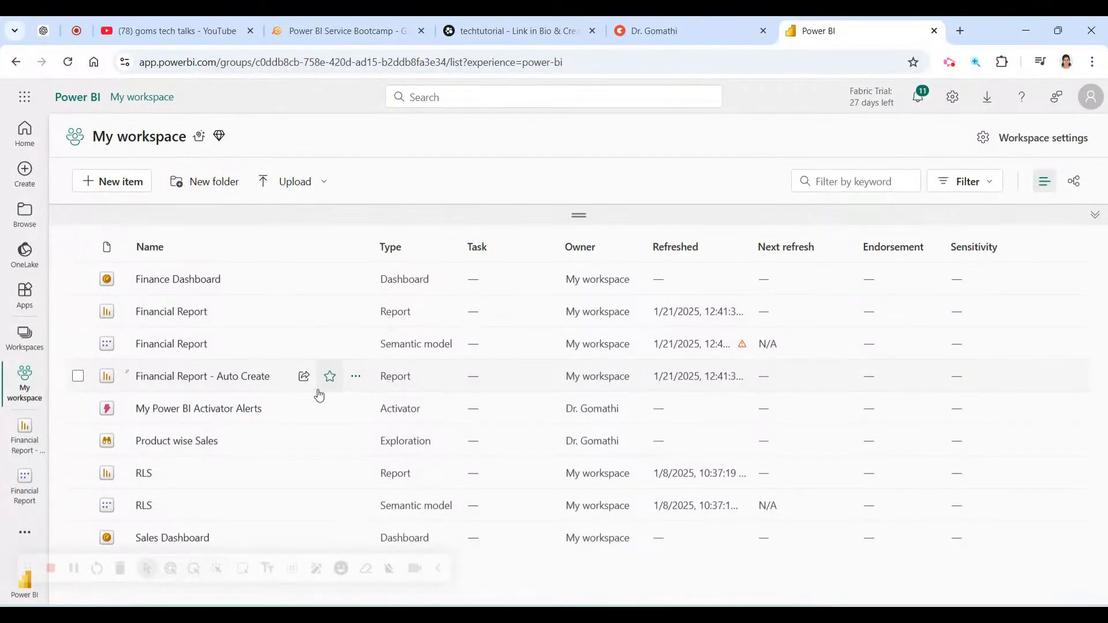
{"action": "left_click", "coordinate": [239, 378]}
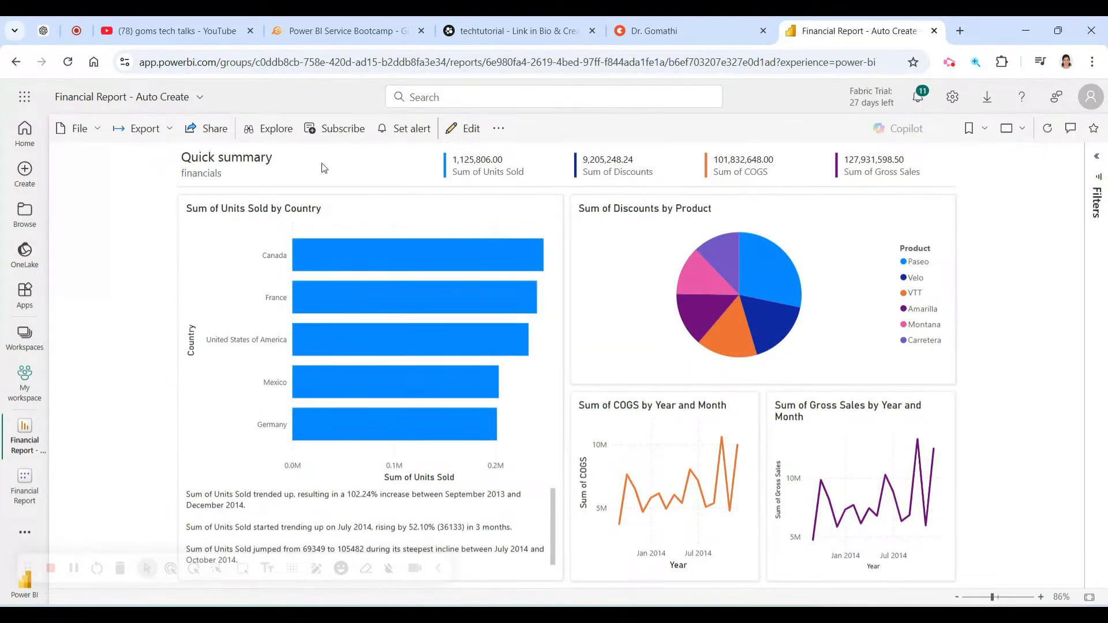
Get insights for the report, filter to Top insights, then collapse the Insights pane.
{"action": "left_click", "coordinate": [499, 128]}
{"action": "left_click", "coordinate": [526, 159]}
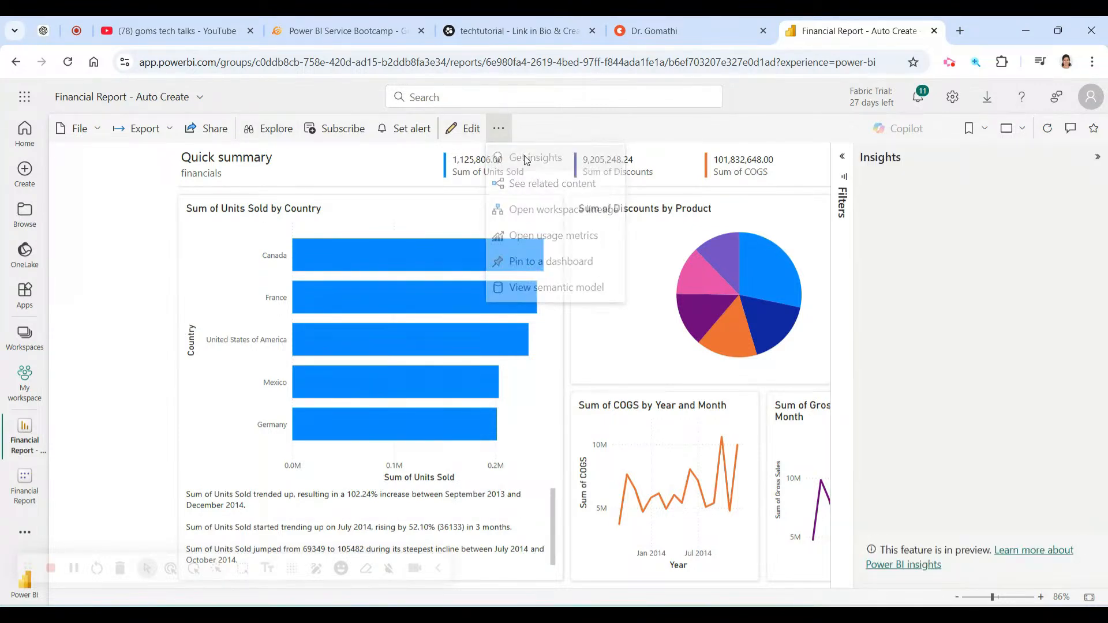
{"action": "left_click", "coordinate": [499, 131]}
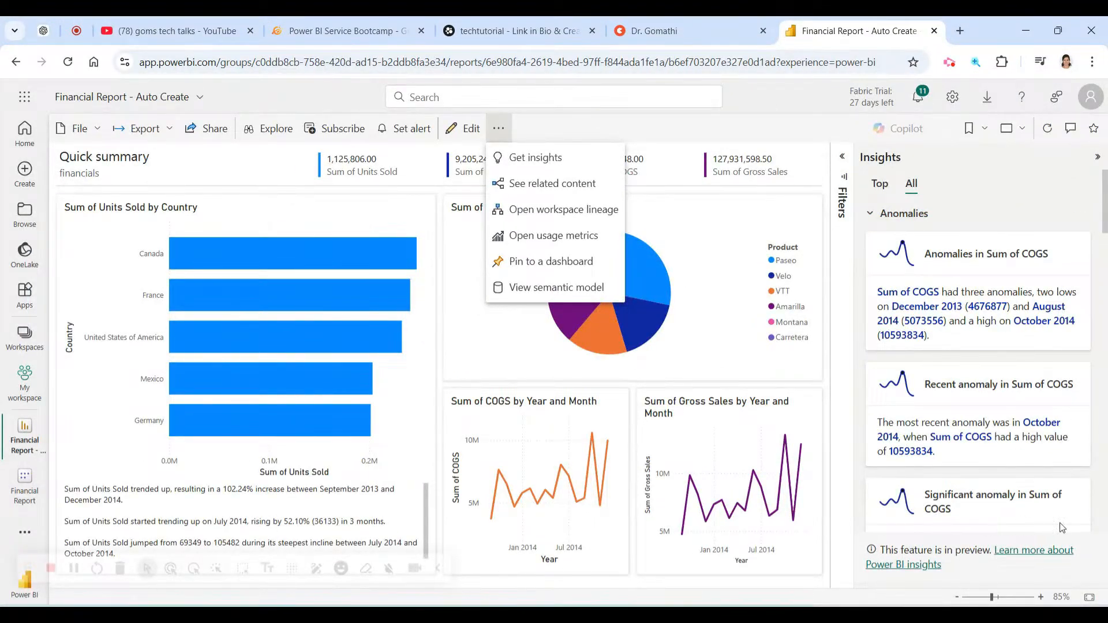
{"action": "left_click", "coordinate": [888, 184]}
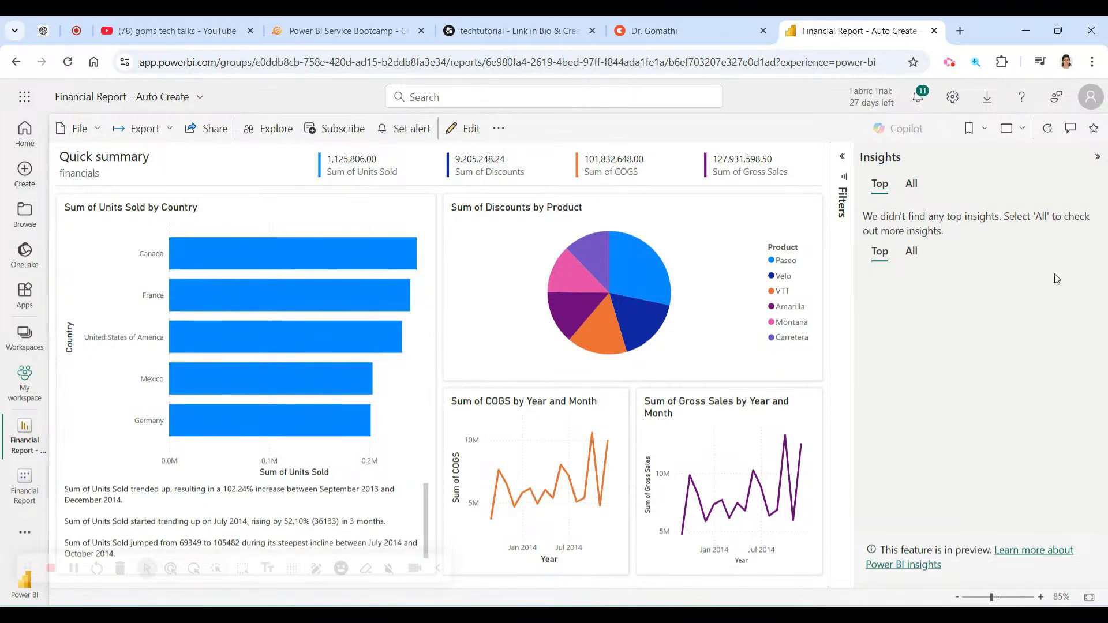
{"action": "left_click", "coordinate": [1096, 157]}
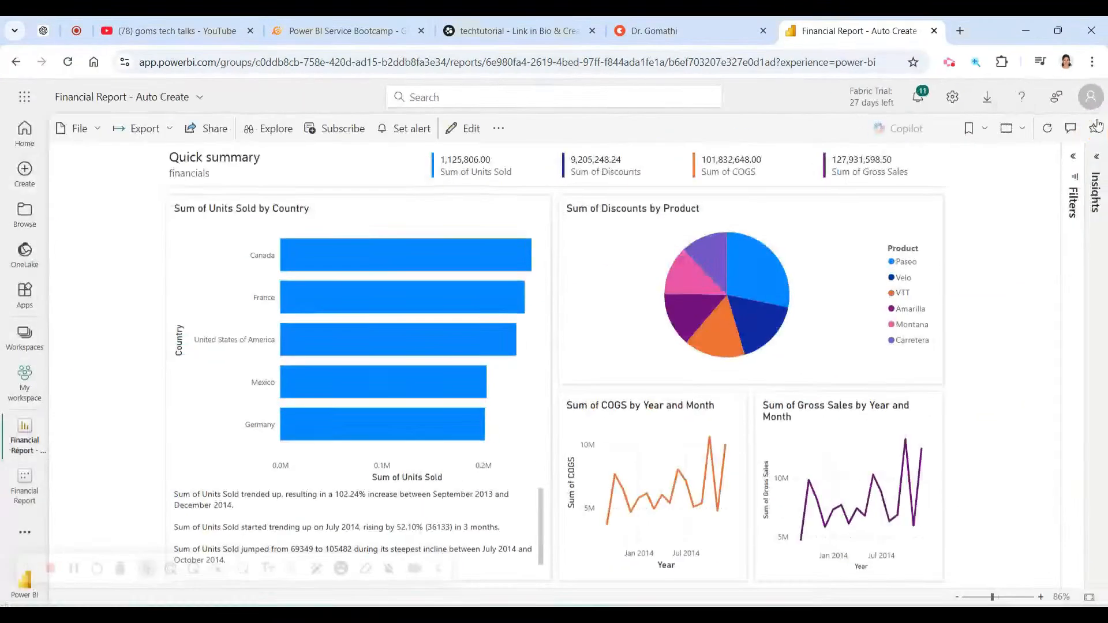
Favourite the report and open its Comments and View options.
{"action": "left_click", "coordinate": [1079, 145]}
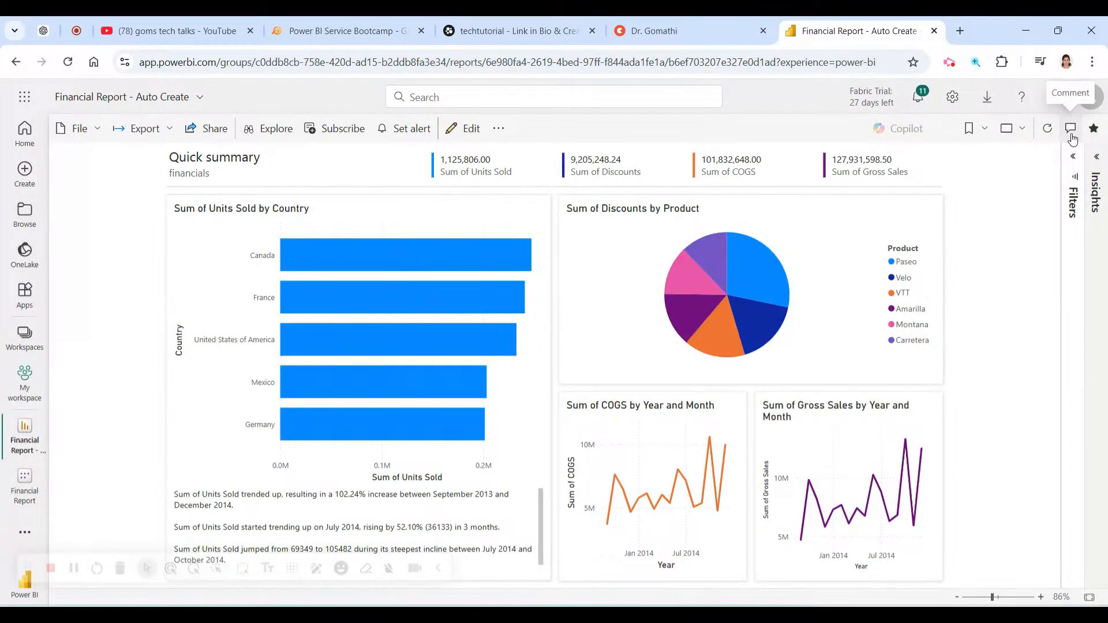
{"action": "left_click", "coordinate": [1071, 130]}
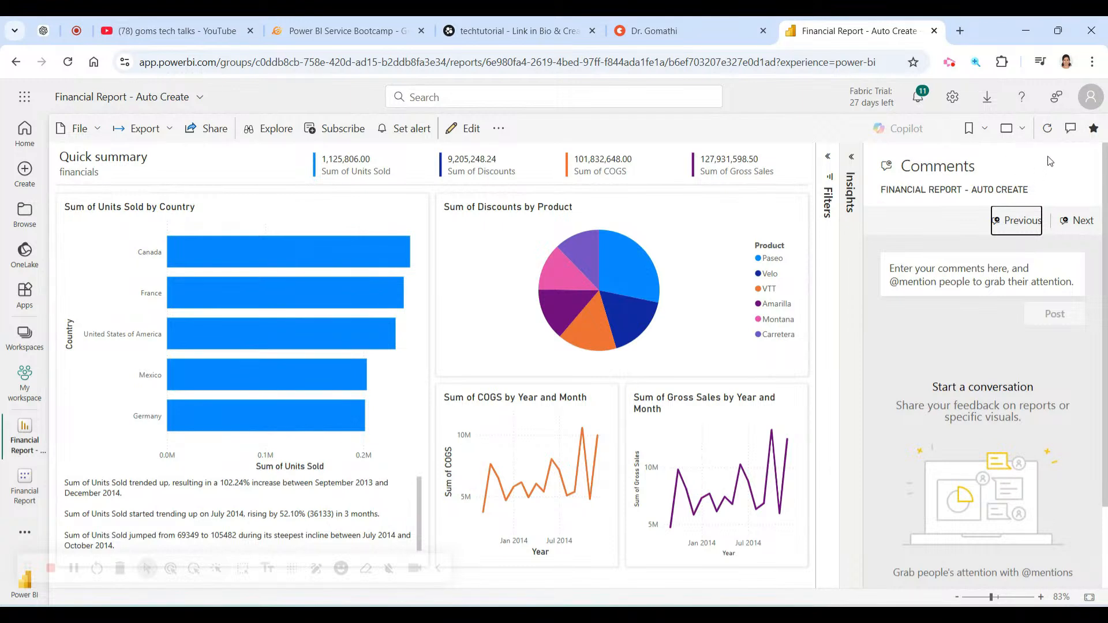
{"action": "left_click", "coordinate": [1031, 129]}
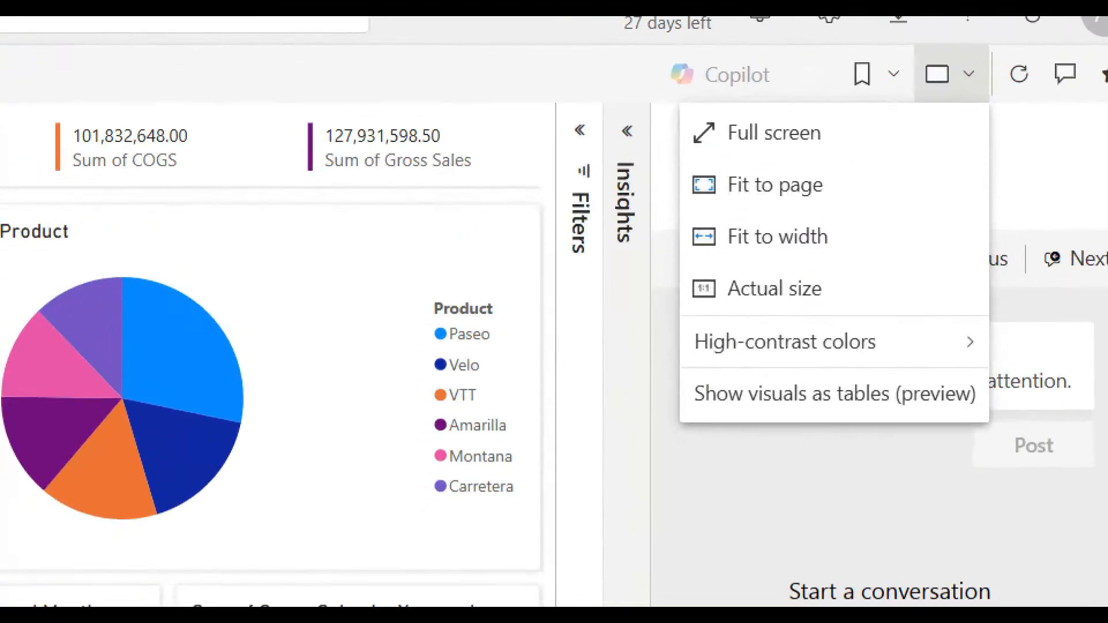
{"action": "mouse_move", "coordinate": [978, 151]}
{"action": "left_mouse_down"}
{"action": "mouse_move", "coordinate": [868, 139]}
{"action": "mouse_move", "coordinate": [898, 324]}
{"action": "left_mouse_up"}
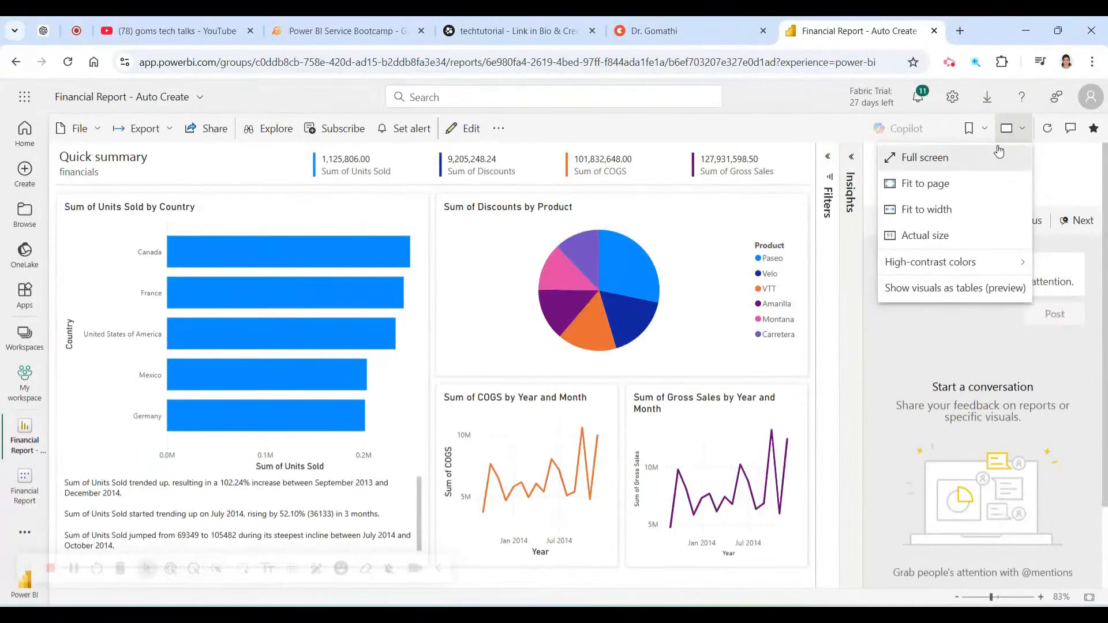
{"action": "left_click", "coordinate": [984, 130]}
Add and save a personal bookmark, Bookmark 1, of the current report state.
{"action": "left_click", "coordinate": [984, 130]}
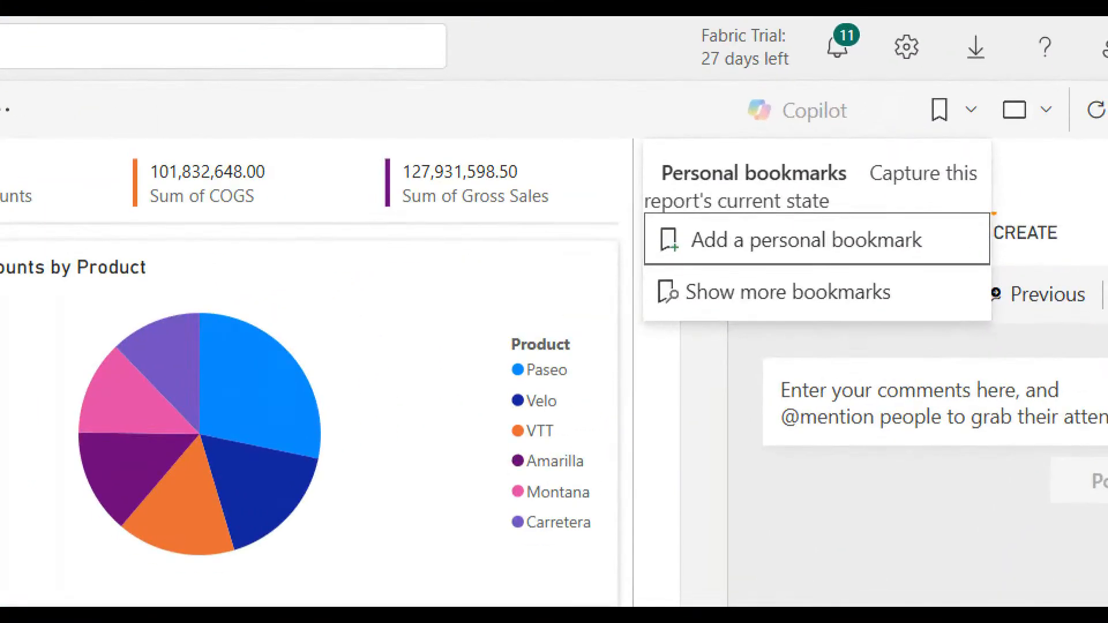
{"action": "left_click_drag", "start_coordinate": [987, 174], "coordinate": [802, 200]}
{"action": "mouse_move", "coordinate": [607, 253]}
{"action": "left_mouse_down"}
{"action": "mouse_move", "coordinate": [994, 187]}
{"action": "mouse_move", "coordinate": [741, 190]}
{"action": "left_mouse_up"}
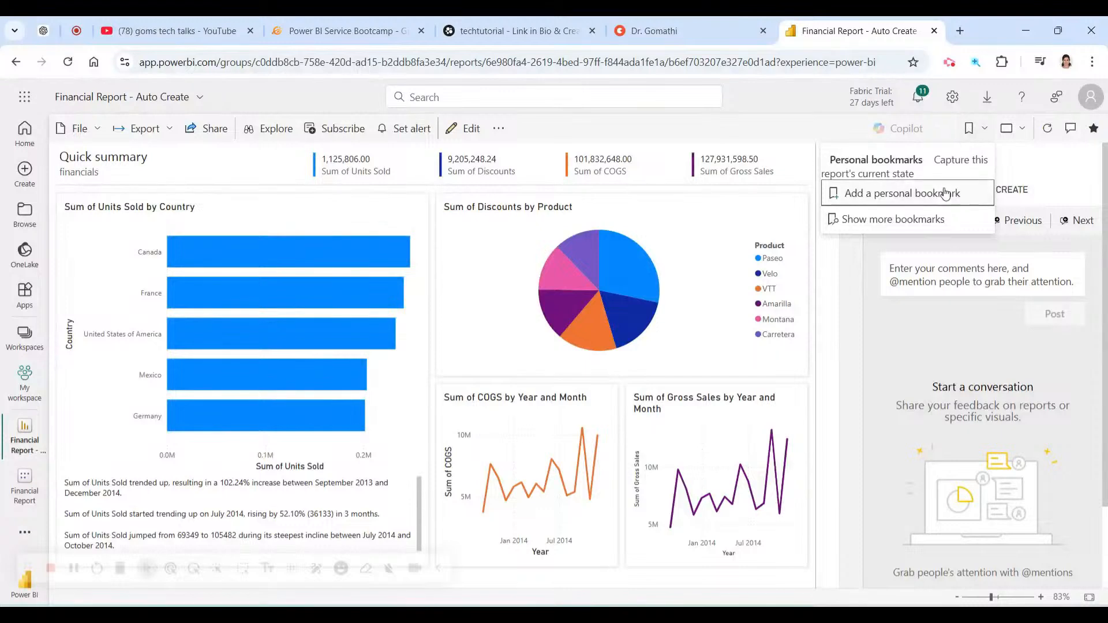
{"action": "left_click", "coordinate": [944, 194]}
{"action": "left_click", "coordinate": [964, 225]}
{"action": "left_click", "coordinate": [1034, 175]}
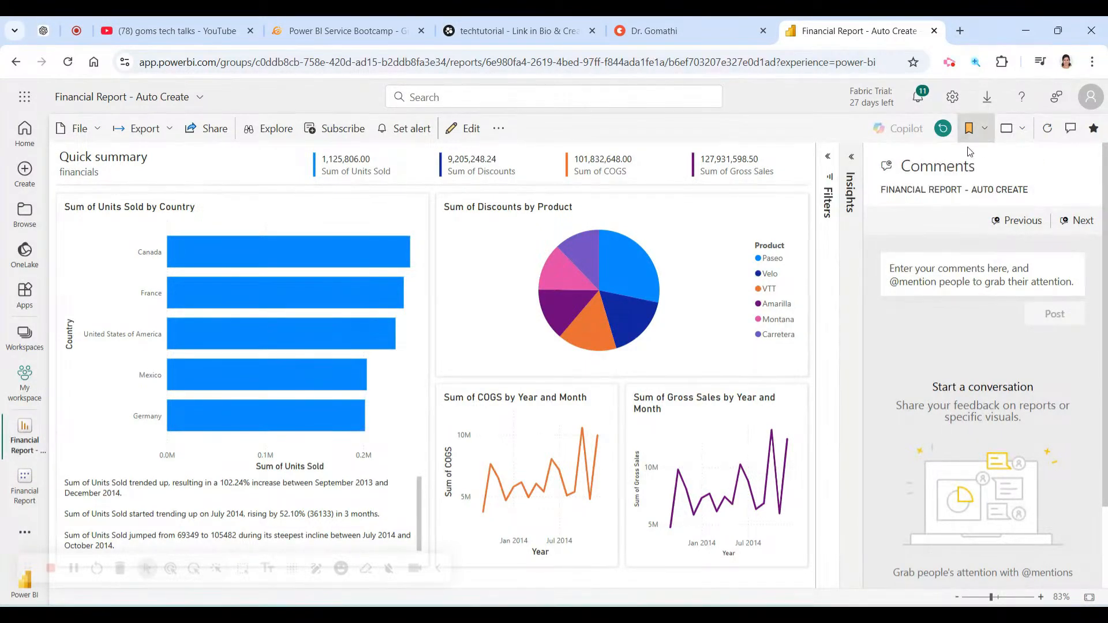
Briefly toggle the insights and view options, then close the Comments pane.
{"action": "left_click", "coordinate": [852, 158]}
{"action": "left_click", "coordinate": [851, 157]}
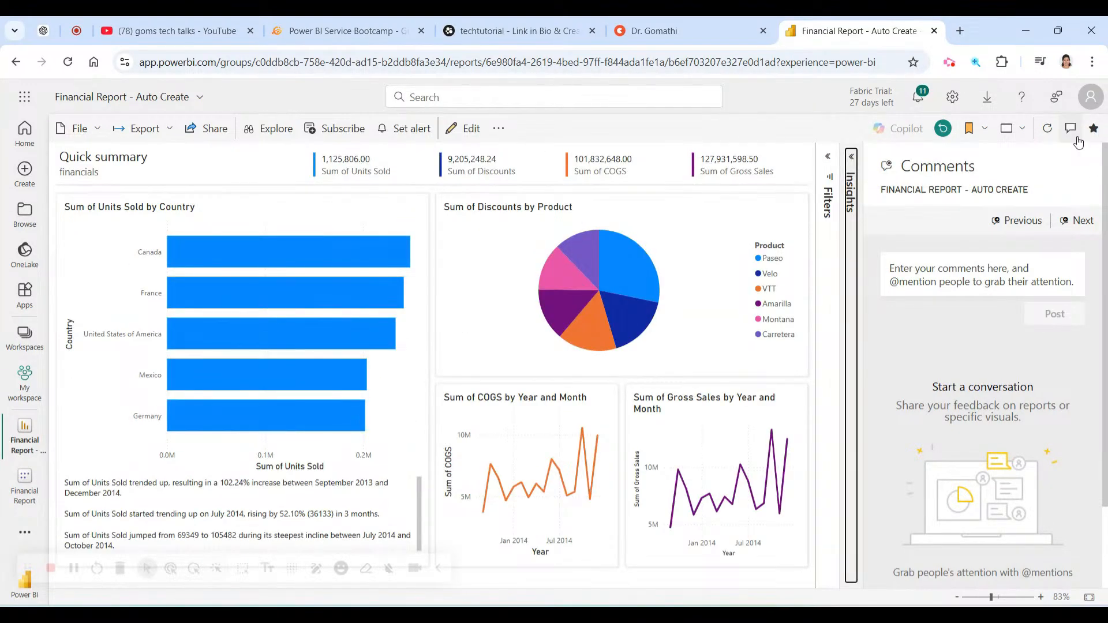
{"action": "left_click", "coordinate": [1004, 131]}
{"action": "left_click", "coordinate": [1004, 131]}
{"action": "left_click", "coordinate": [1004, 132]}
{"action": "left_click", "coordinate": [1004, 131]}
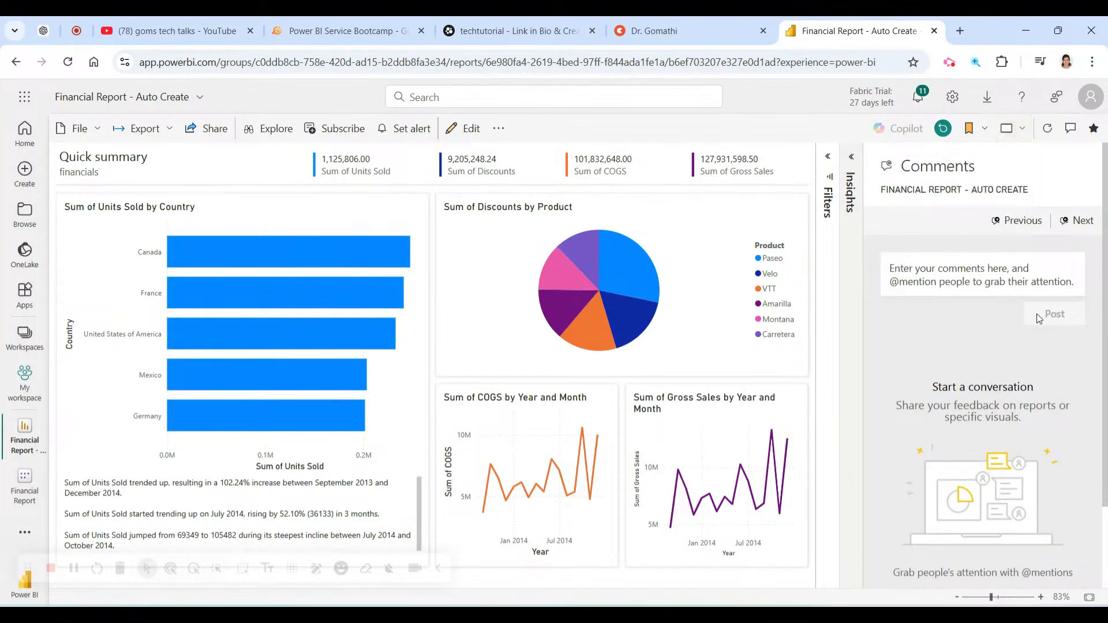
{"action": "scroll", "coordinate": [1033, 300], "scroll_direction": "down", "scroll_amount": 3}
{"action": "left_click", "coordinate": [1043, 562]}
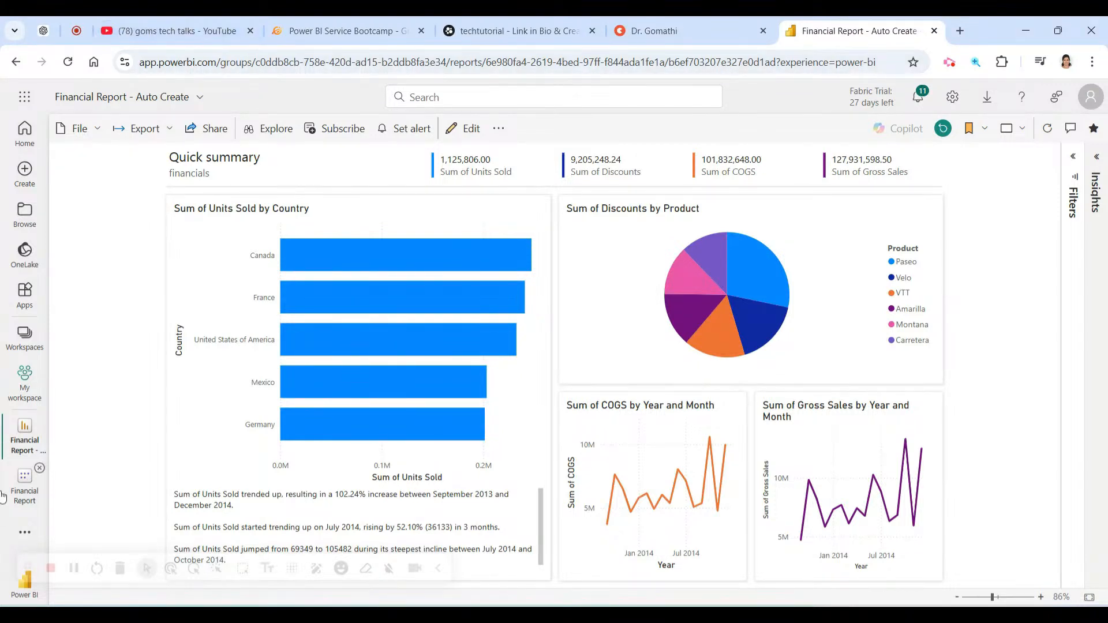
Return to My workspace and open More options for the Financial Report semantic model.
{"action": "left_click", "coordinate": [25, 381]}
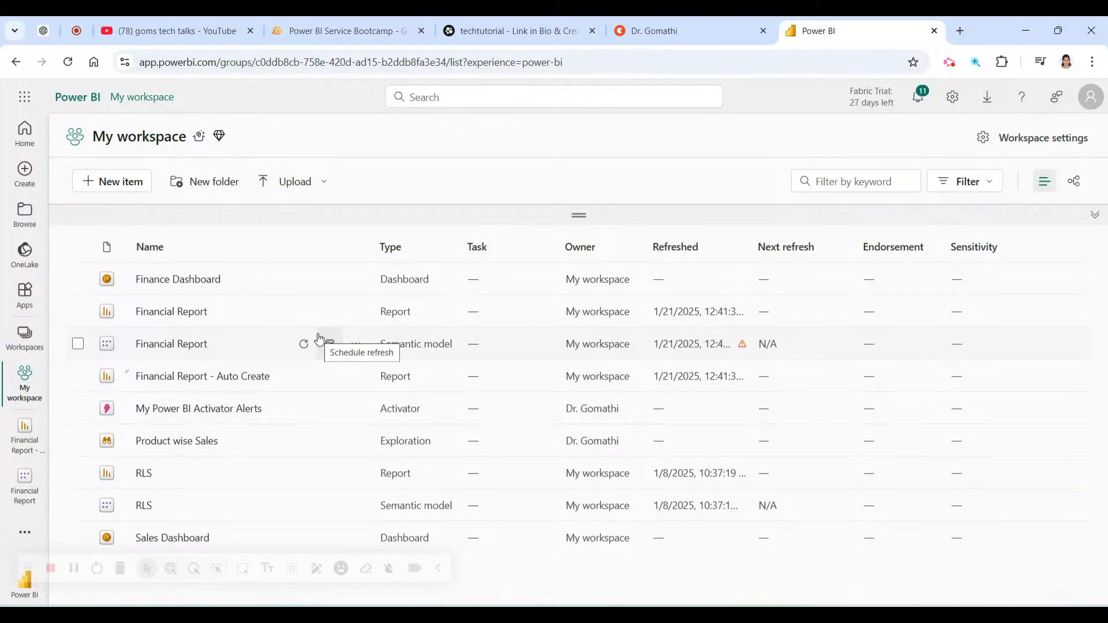
{"action": "left_click", "coordinate": [945, 65]}
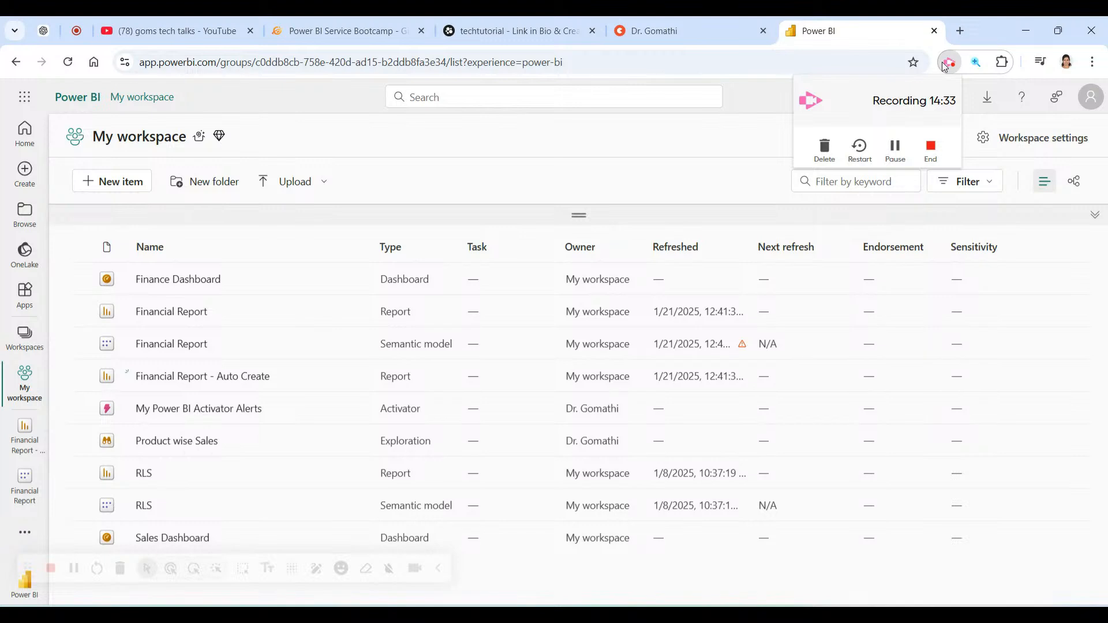
{"action": "left_click", "coordinate": [944, 67]}
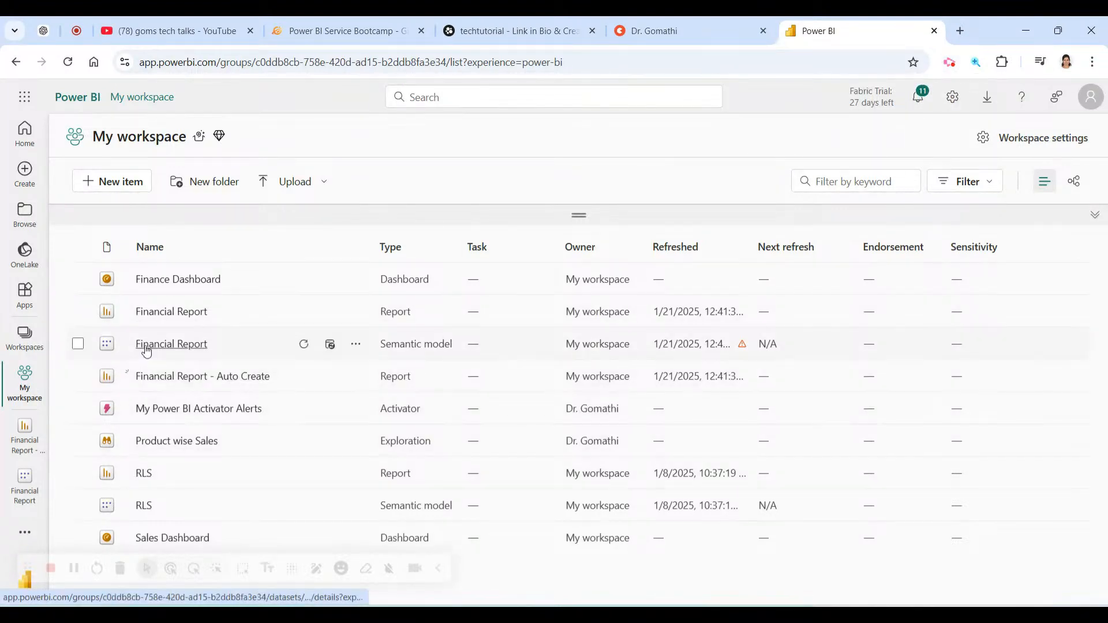
{"action": "left_click", "coordinate": [355, 344]}
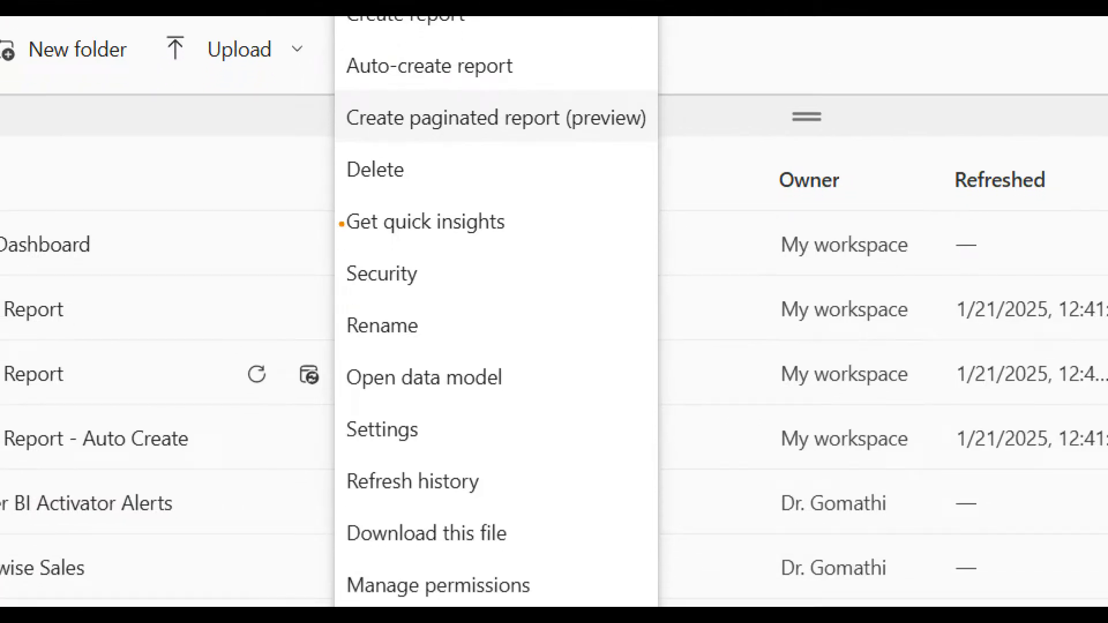
Highlight the Delete, Quick insights, Security, Rename, Open data model and Settings actions.
{"action": "left_click_drag", "start_coordinate": [348, 179], "coordinate": [449, 177]}
{"action": "left_click_drag", "start_coordinate": [339, 249], "coordinate": [570, 247]}
{"action": "left_click_drag", "start_coordinate": [317, 293], "coordinate": [476, 292]}
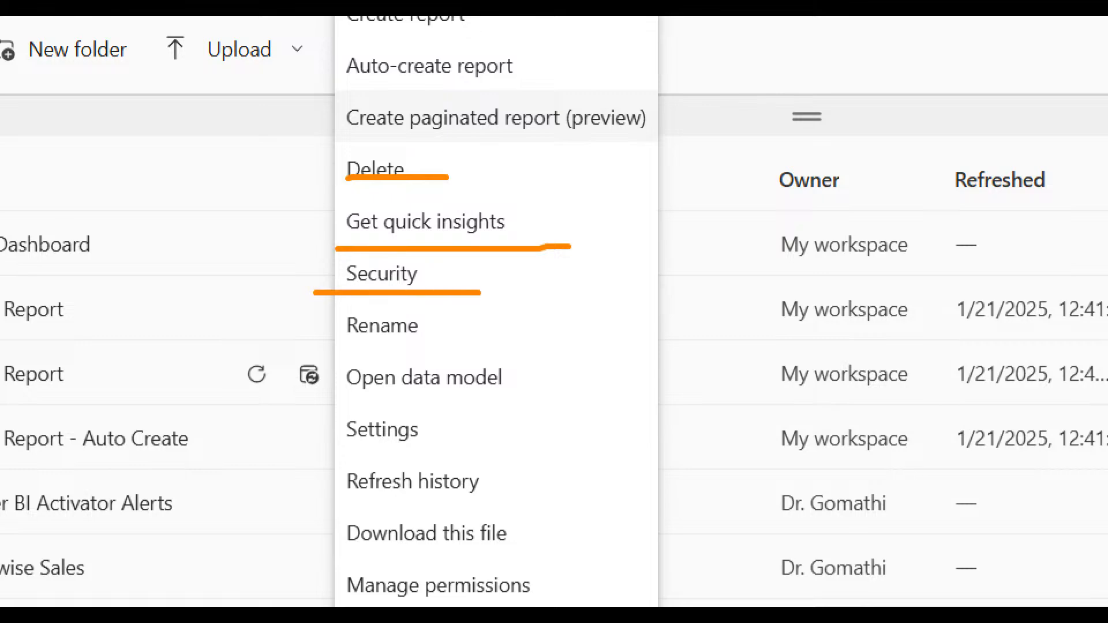
{"action": "left_click_drag", "start_coordinate": [301, 359], "coordinate": [463, 346]}
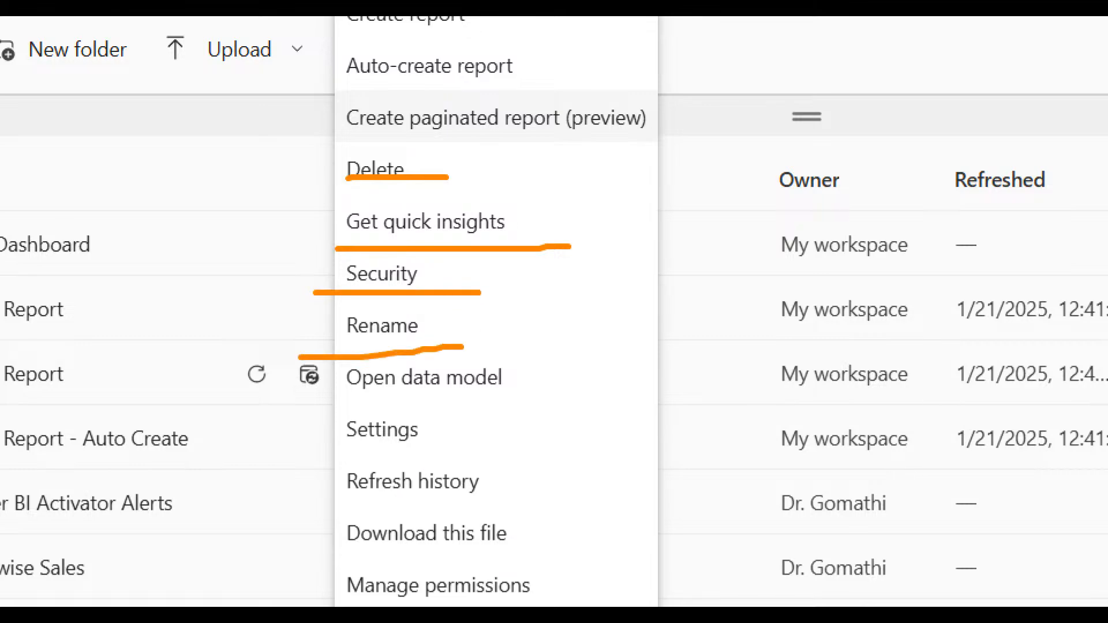
{"action": "left_click_drag", "start_coordinate": [315, 410], "coordinate": [496, 391]}
{"action": "left_click_drag", "start_coordinate": [296, 465], "coordinate": [645, 448]}
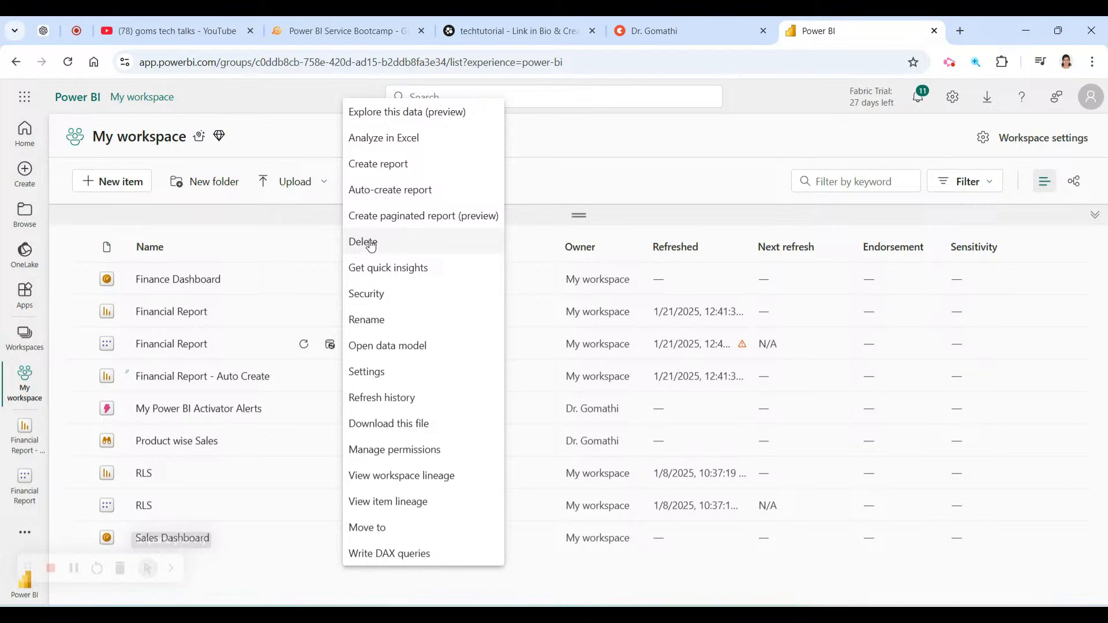
Open the Financial Report semantic model settings and expand Gateway and cloud connections.
{"action": "left_click", "coordinate": [382, 371]}
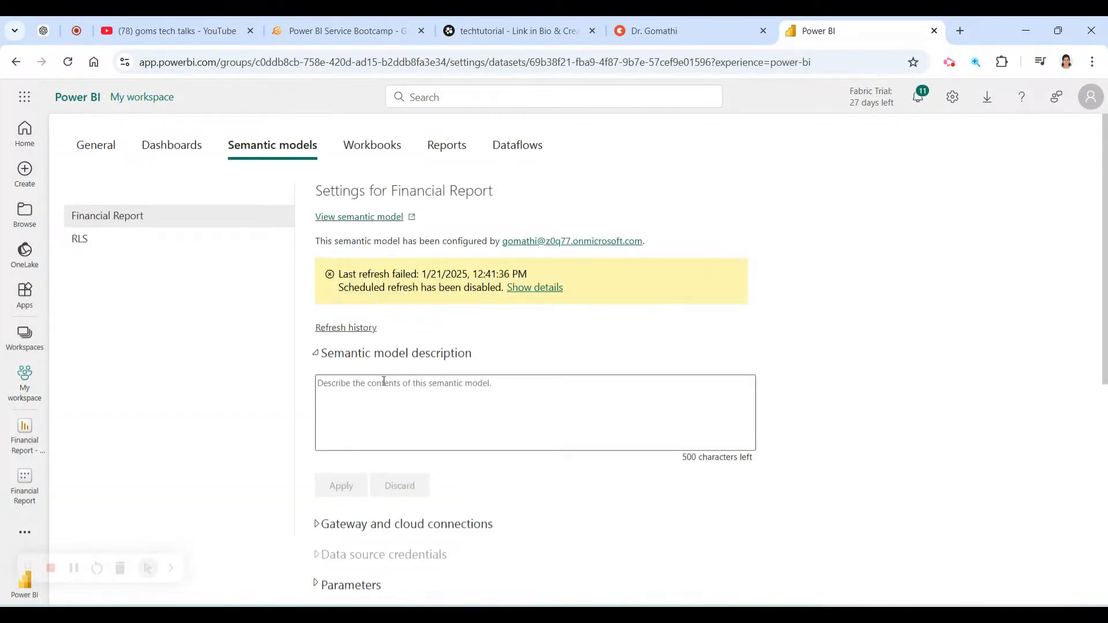
{"action": "scroll", "coordinate": [460, 344], "scroll_direction": "down", "scroll_amount": 3}
{"action": "left_click", "coordinate": [348, 246]}
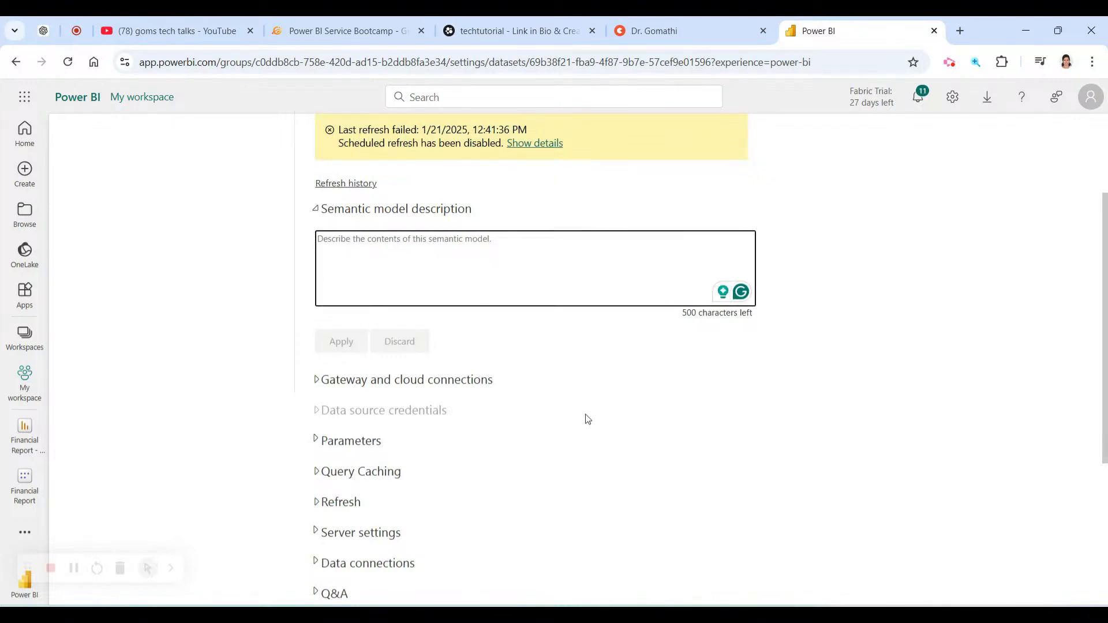
{"action": "scroll", "coordinate": [485, 404], "scroll_direction": "down", "scroll_amount": 1}
{"action": "left_click", "coordinate": [320, 308]}
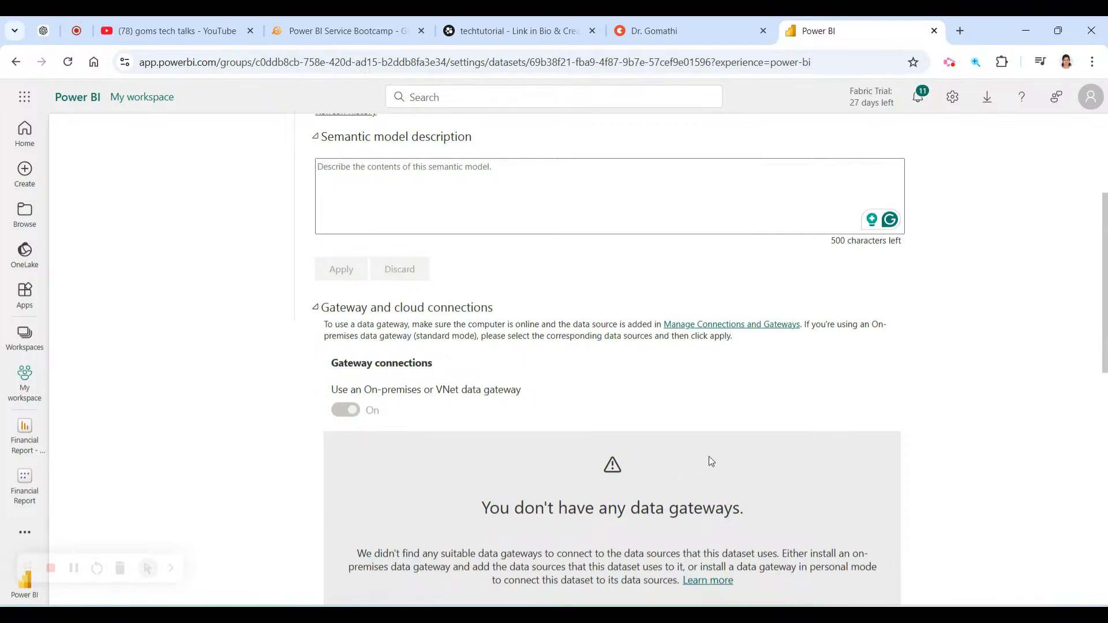
{"action": "scroll", "coordinate": [712, 461], "scroll_direction": "down", "scroll_amount": 7}
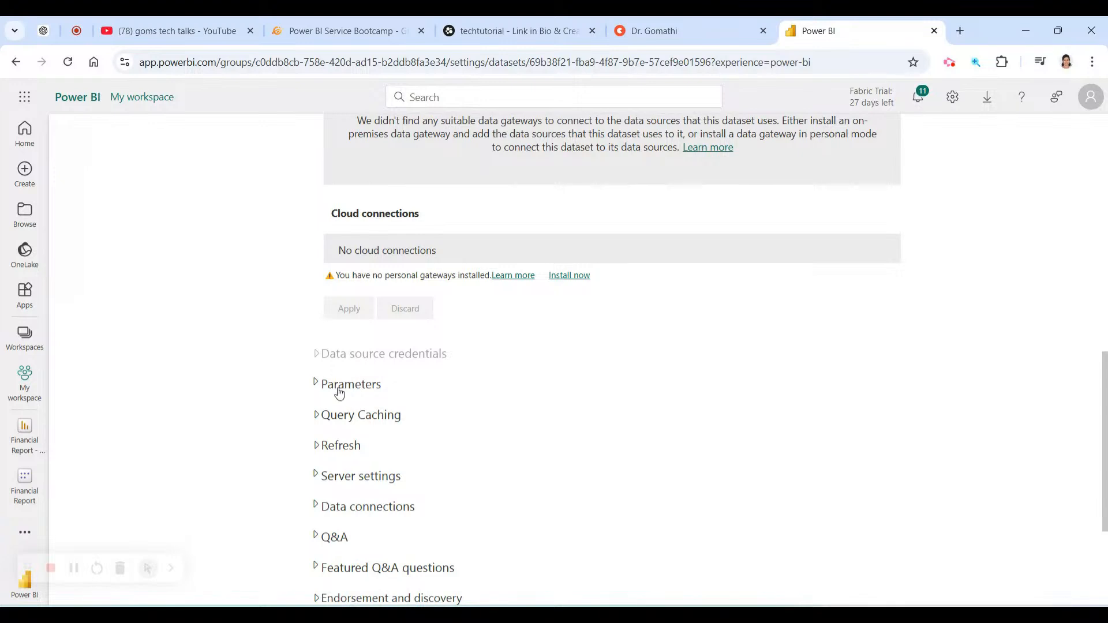
{"action": "scroll", "coordinate": [358, 398], "scroll_direction": "down", "scroll_amount": 1}
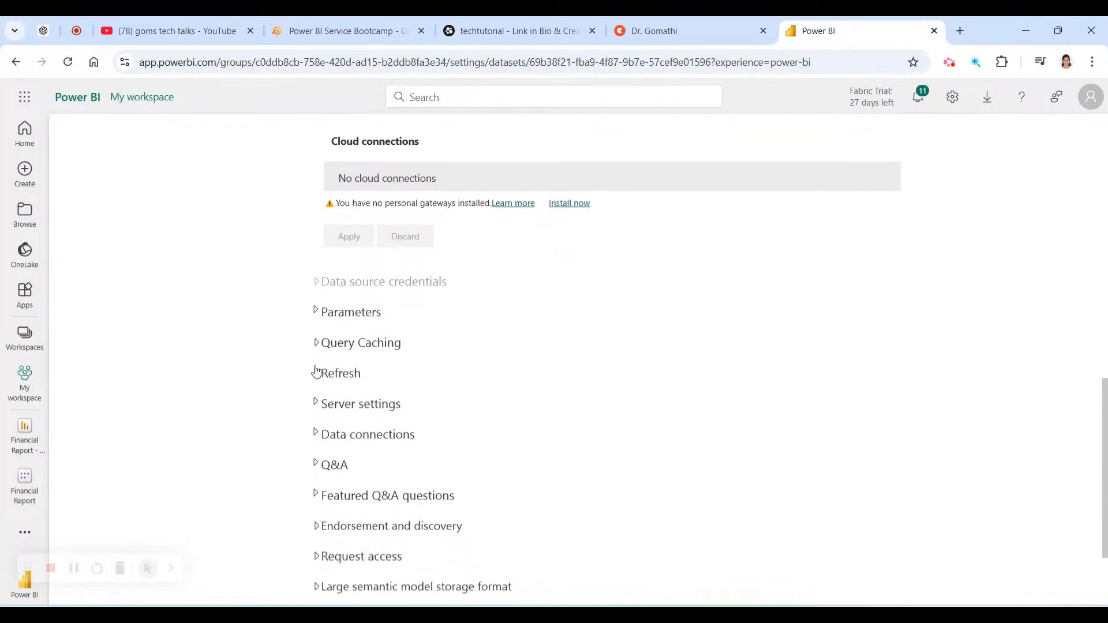
Check Parameters and Query Caching, then expand Refresh showing UTC and Daily frequency.
{"action": "left_click", "coordinate": [315, 311]}
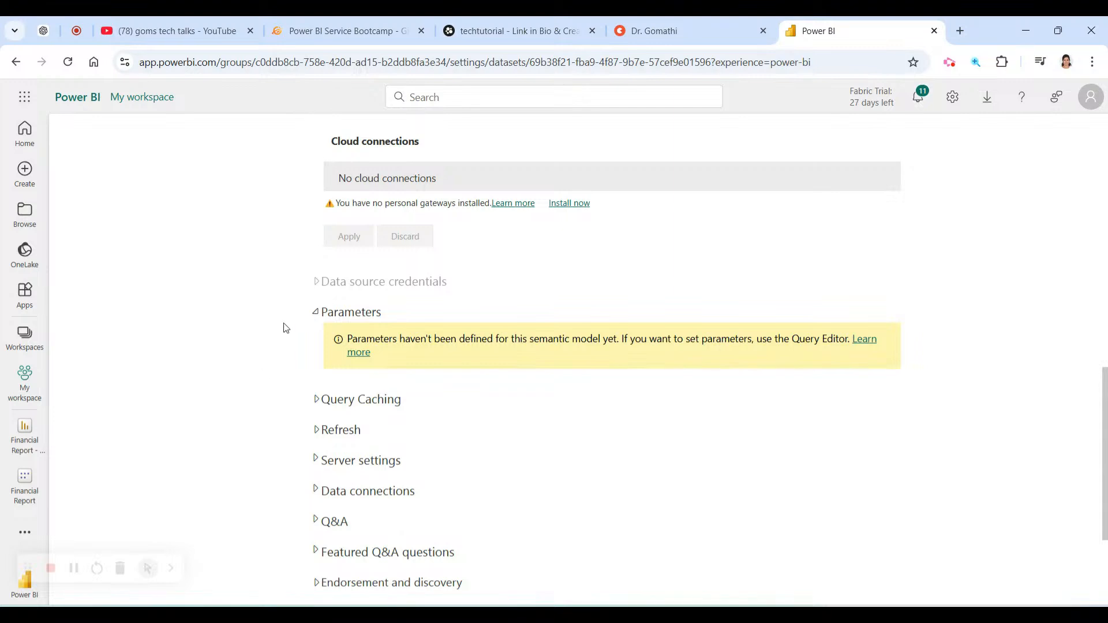
{"action": "left_click", "coordinate": [311, 318]}
{"action": "scroll", "coordinate": [462, 410], "scroll_direction": "down", "scroll_amount": 2}
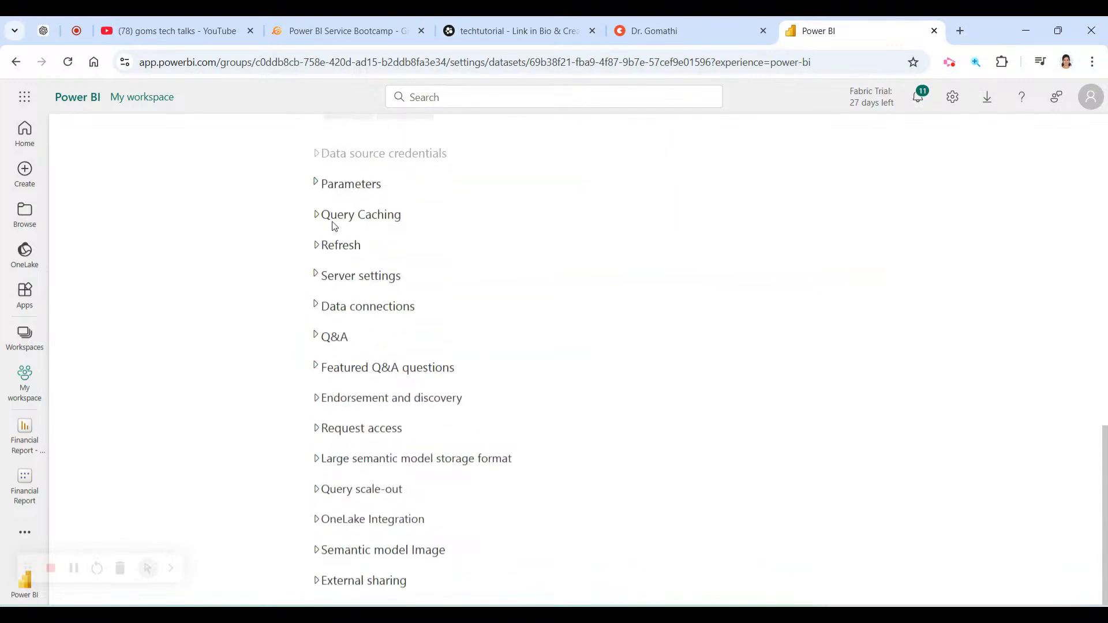
{"action": "left_click", "coordinate": [316, 215]}
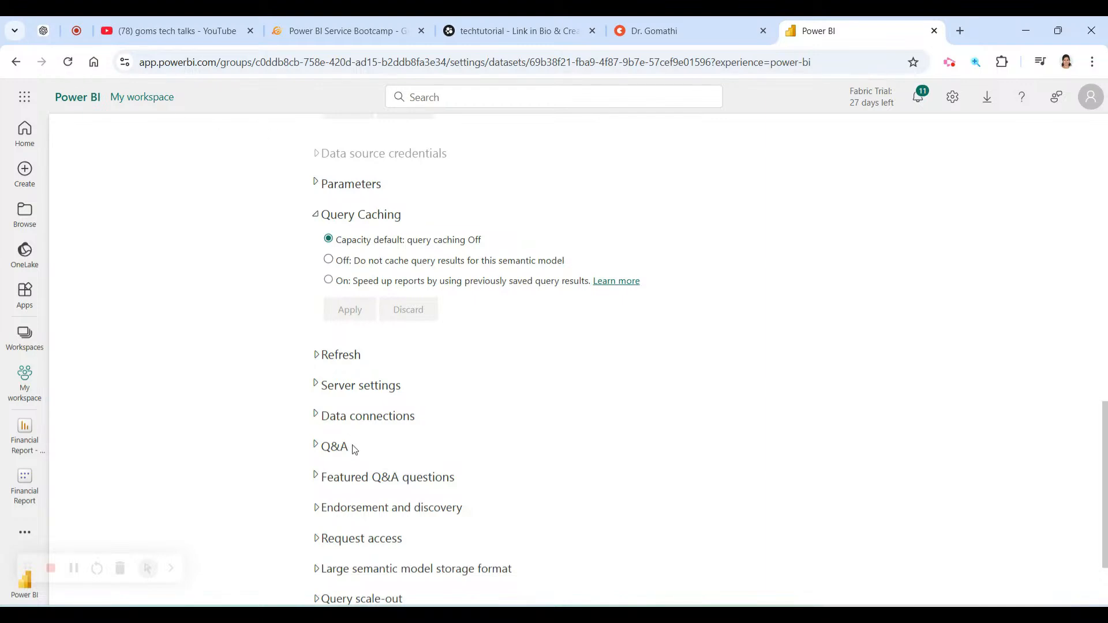
{"action": "left_click", "coordinate": [313, 221]}
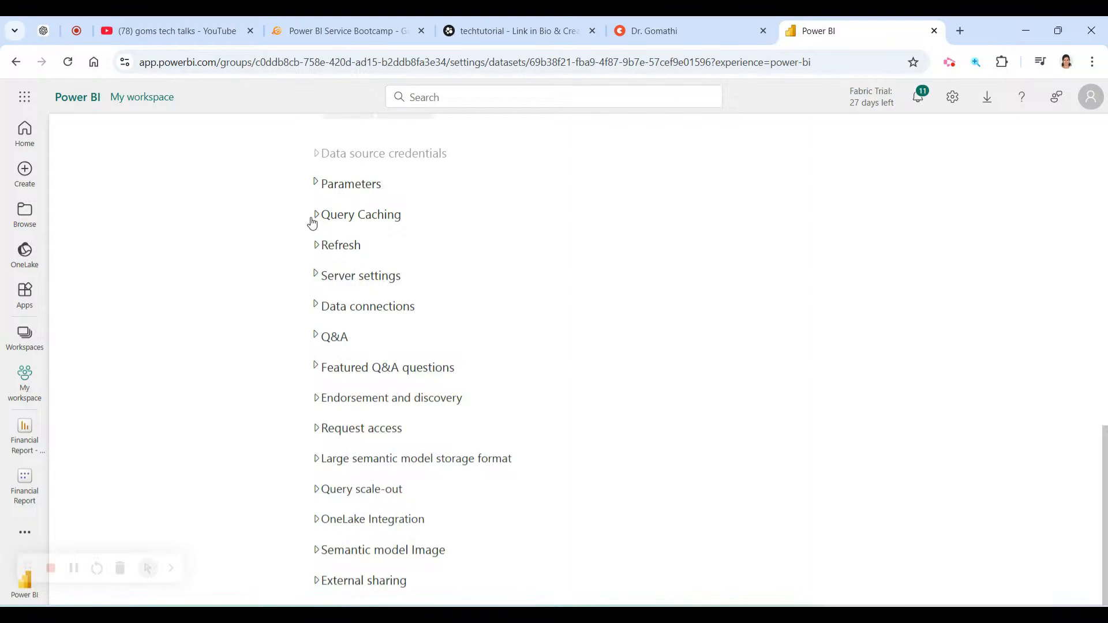
{"action": "left_click", "coordinate": [313, 252]}
{"action": "scroll", "coordinate": [502, 371], "scroll_direction": "down", "scroll_amount": 1}
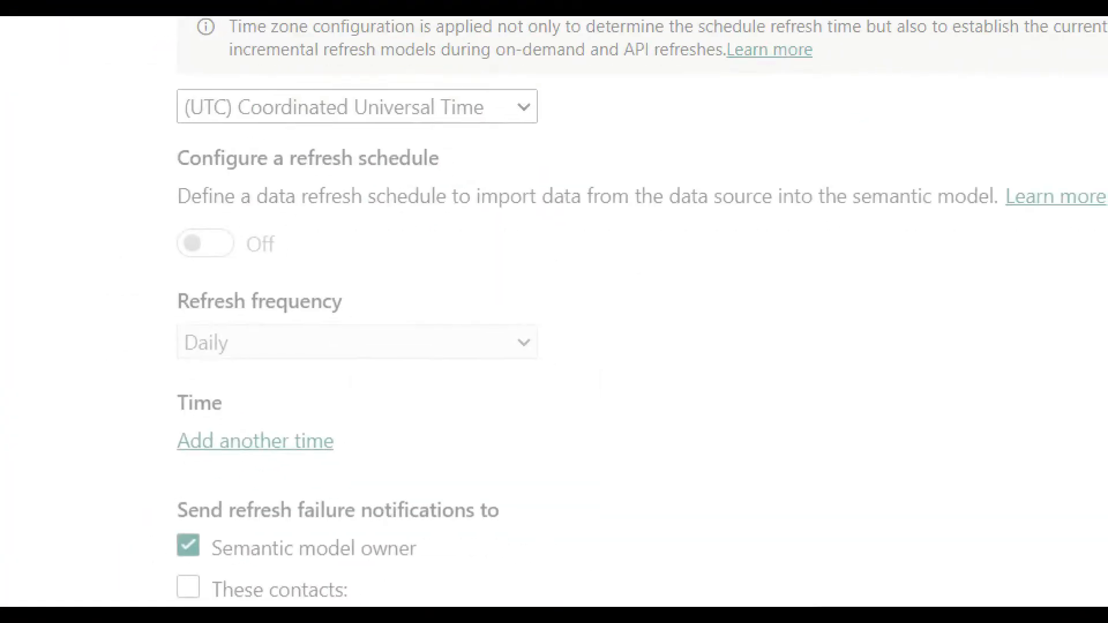
{"action": "mouse_move", "coordinate": [463, 92]}
{"action": "left_mouse_down"}
{"action": "mouse_move", "coordinate": [136, 116]}
{"action": "mouse_move", "coordinate": [625, 78]}
{"action": "mouse_move", "coordinate": [339, 58]}
{"action": "left_mouse_up"}
{"action": "mouse_move", "coordinate": [381, 234]}
{"action": "left_mouse_down"}
{"action": "mouse_move", "coordinate": [193, 226]}
{"action": "mouse_move", "coordinate": [156, 267]}
{"action": "mouse_move", "coordinate": [333, 277]}
{"action": "mouse_move", "coordinate": [243, 231]}
{"action": "left_mouse_up"}
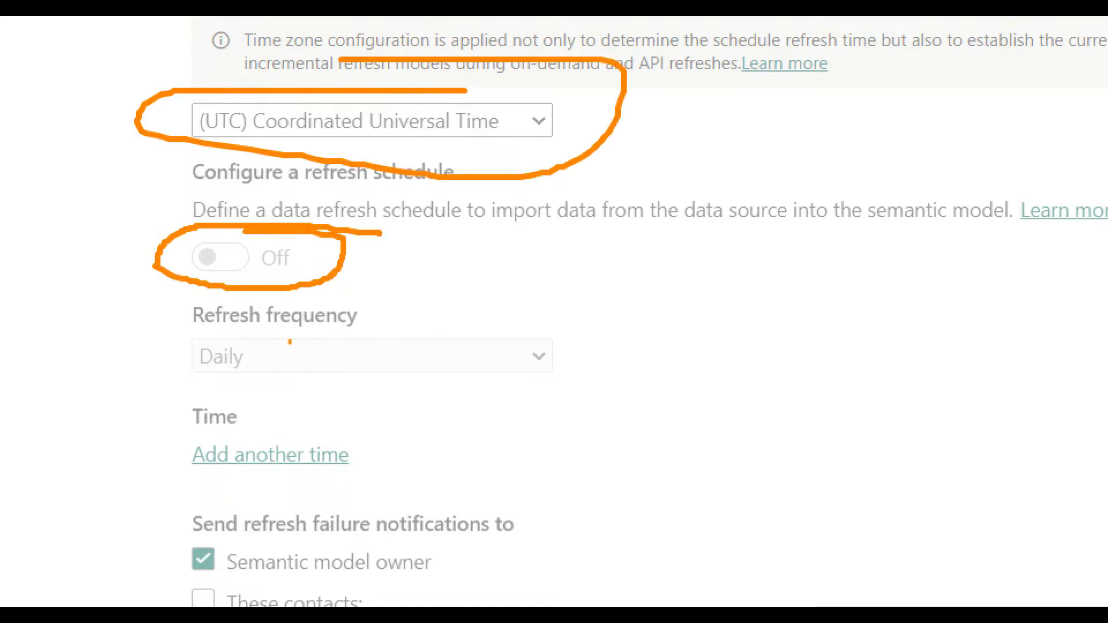
{"action": "mouse_move", "coordinate": [357, 299]}
{"action": "left_mouse_down"}
{"action": "mouse_move", "coordinate": [143, 335]}
{"action": "mouse_move", "coordinate": [273, 390]}
{"action": "mouse_move", "coordinate": [674, 412]}
{"action": "mouse_move", "coordinate": [459, 268]}
{"action": "mouse_move", "coordinate": [208, 294]}
{"action": "left_mouse_up"}
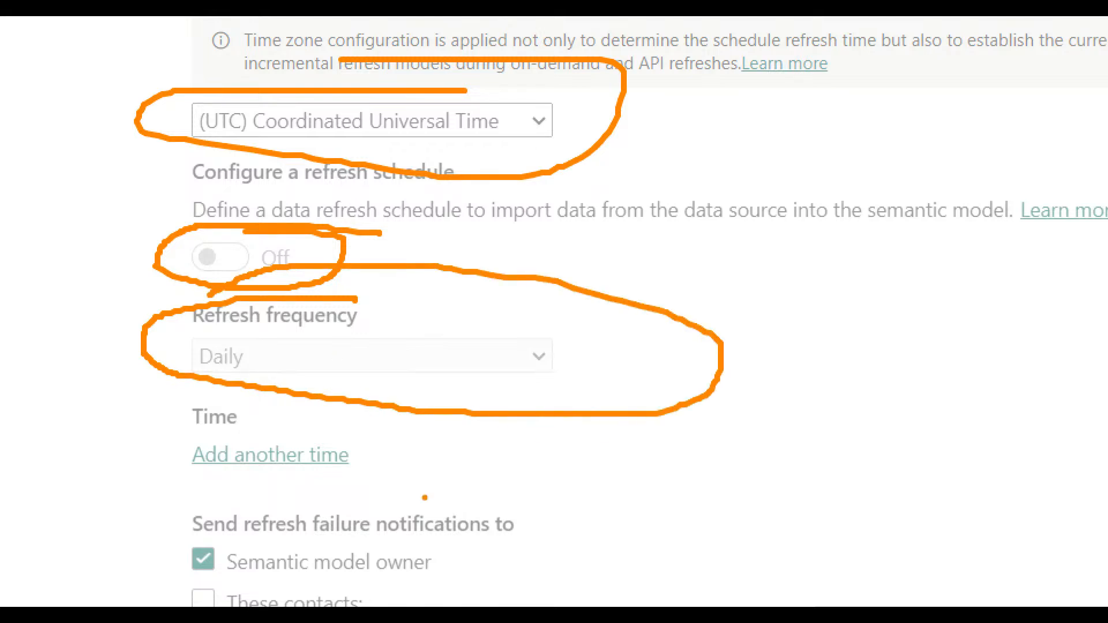
{"action": "mouse_move", "coordinate": [384, 451]}
{"action": "left_mouse_down"}
{"action": "mouse_move", "coordinate": [253, 430]}
{"action": "mouse_move", "coordinate": [450, 453]}
{"action": "mouse_move", "coordinate": [307, 445]}
{"action": "left_mouse_up"}
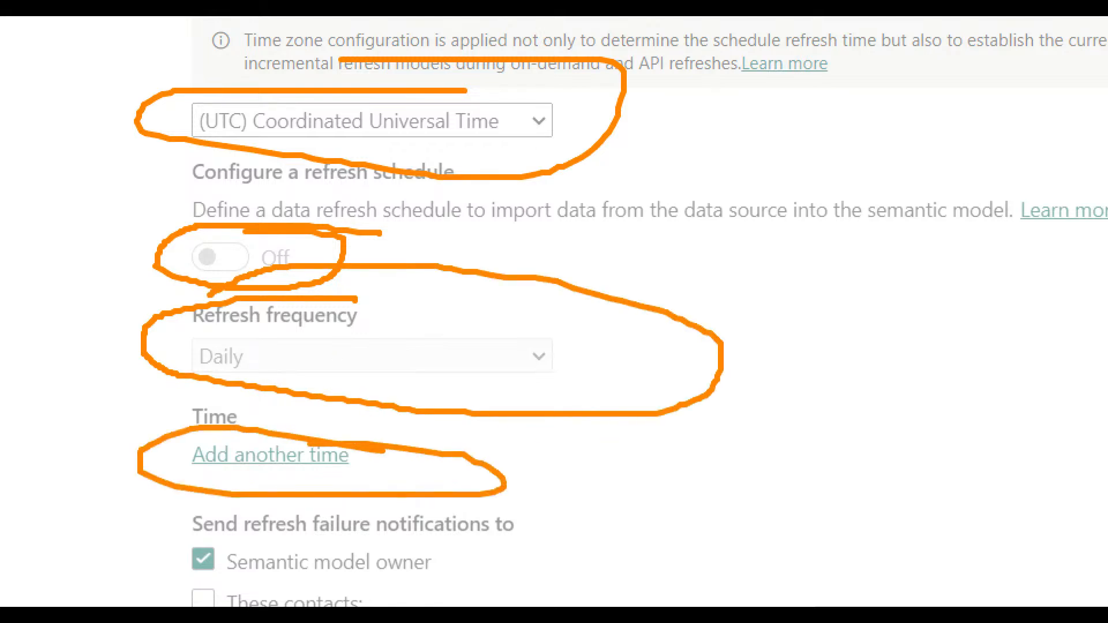
{"action": "scroll", "coordinate": [779, 525], "scroll_direction": "down", "scroll_amount": 5}
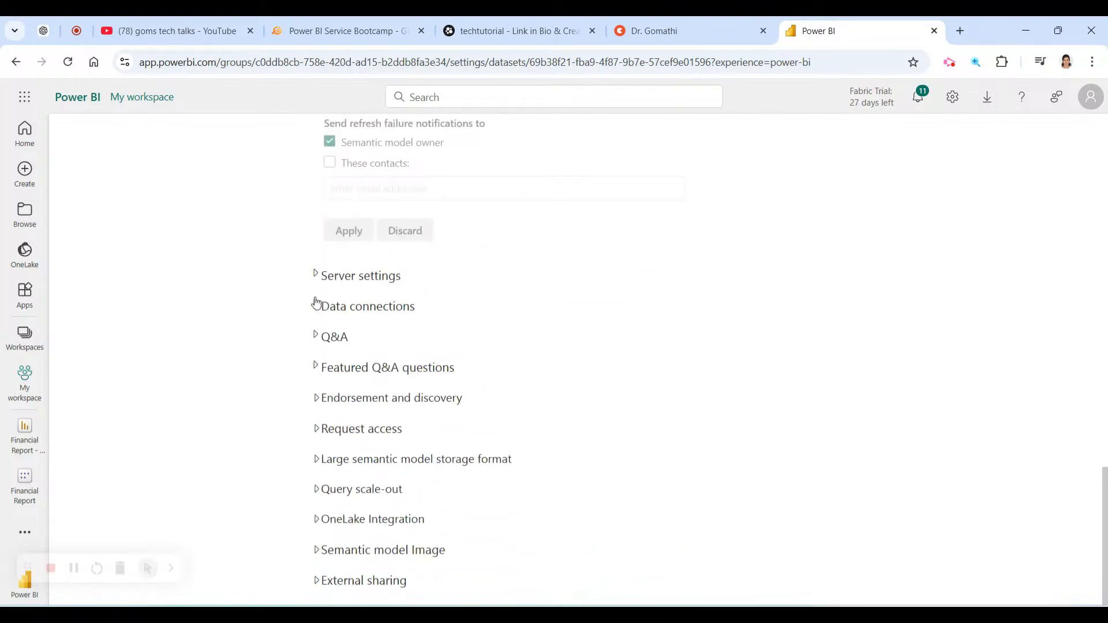
Expand the Financial Report model's Server settings, Data connections and Q&A sections.
{"action": "left_click", "coordinate": [317, 275]}
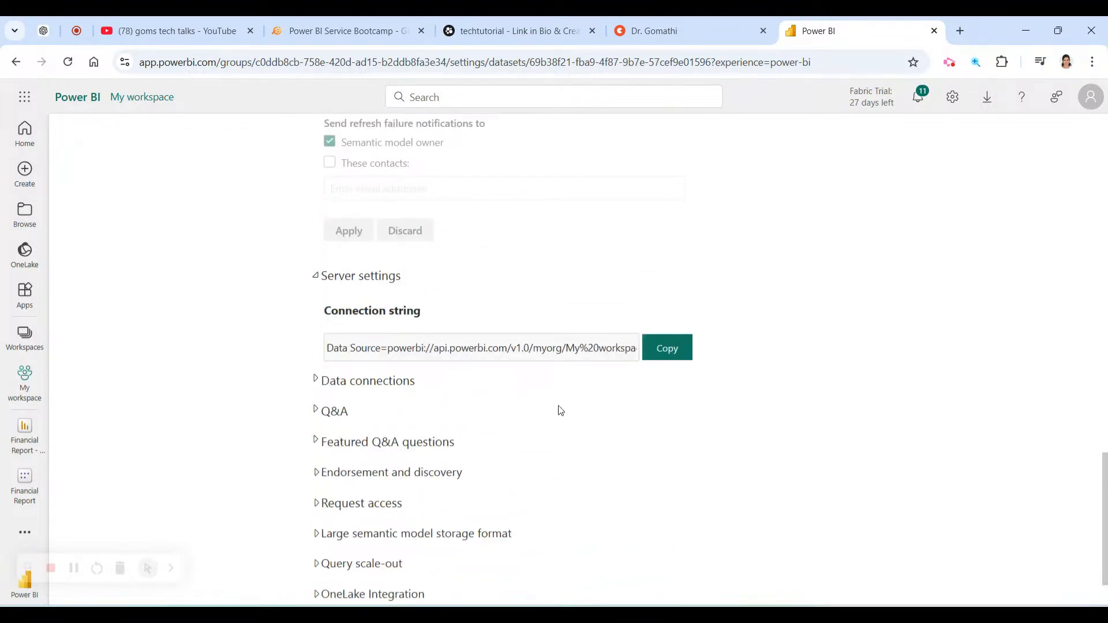
{"action": "scroll", "coordinate": [557, 408], "scroll_direction": "down", "scroll_amount": 1}
{"action": "left_click", "coordinate": [315, 307]}
{"action": "scroll", "coordinate": [390, 360], "scroll_direction": "down", "scroll_amount": 2}
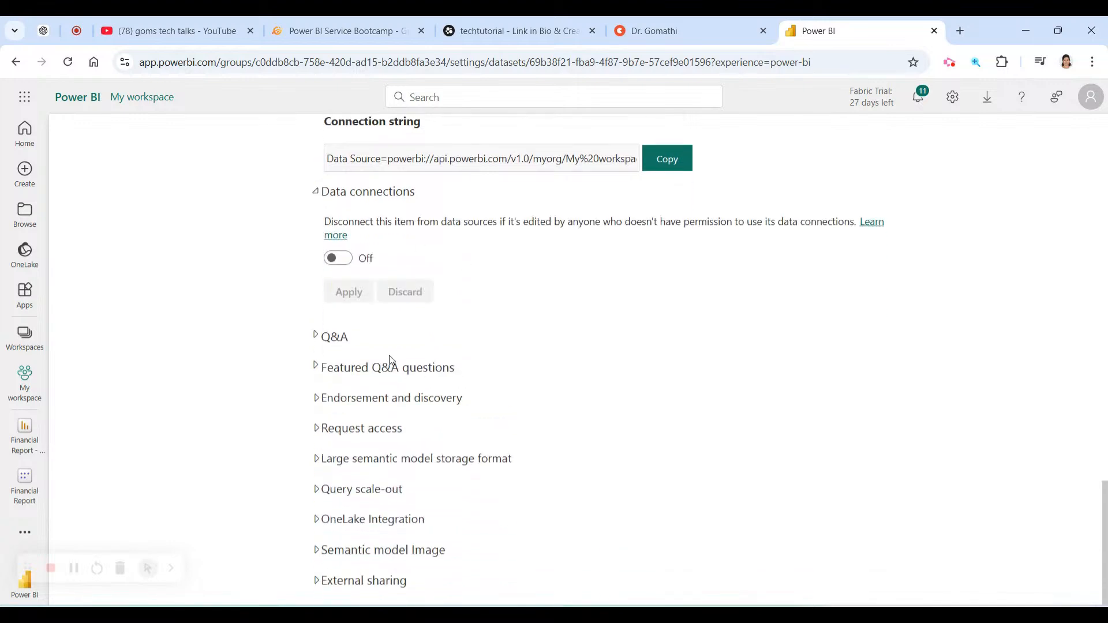
{"action": "left_click", "coordinate": [324, 337]}
Expand Featured Q&A questions and Semantic model Image, then return to My workspace.
{"action": "scroll", "coordinate": [326, 341], "scroll_direction": "down", "scroll_amount": 1}
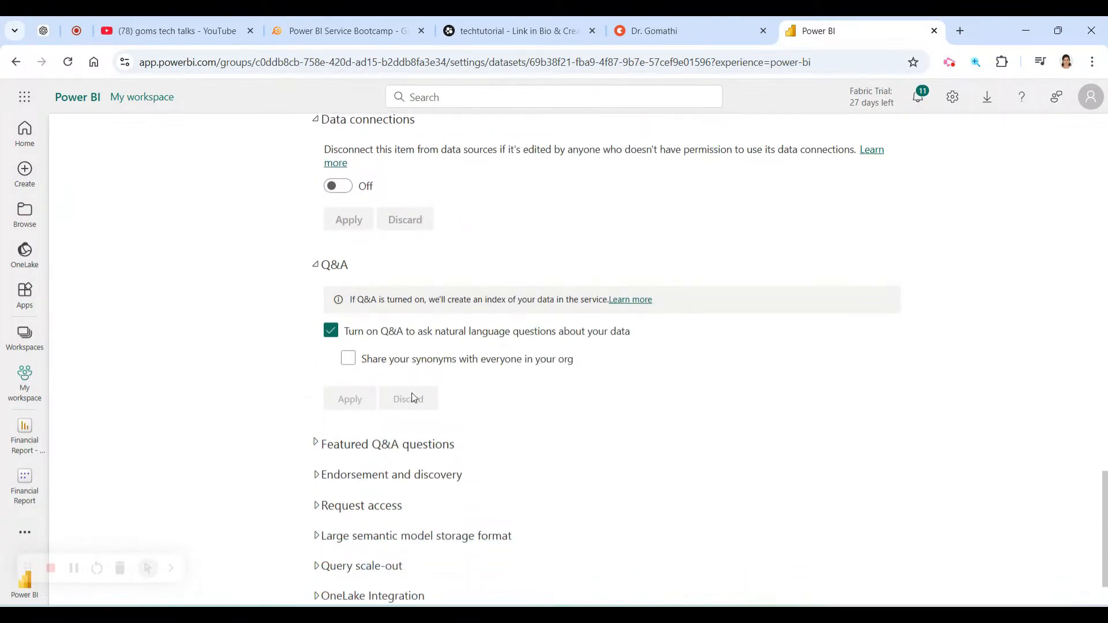
{"action": "scroll", "coordinate": [392, 398], "scroll_direction": "down", "scroll_amount": 1}
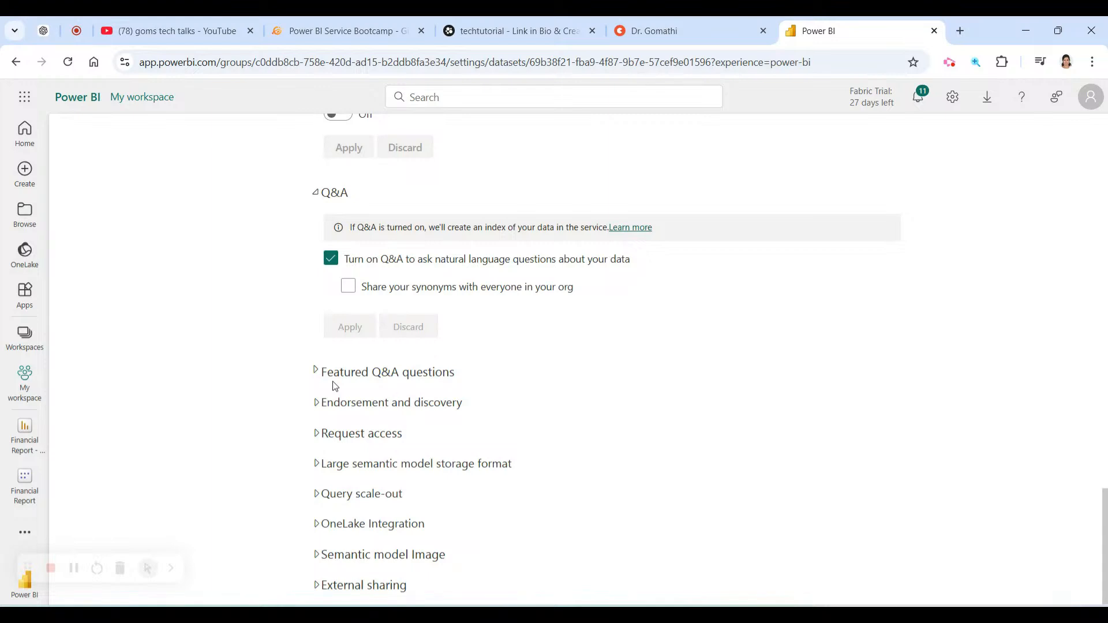
{"action": "left_click", "coordinate": [317, 372]}
{"action": "scroll", "coordinate": [311, 404], "scroll_direction": "down", "scroll_amount": 2}
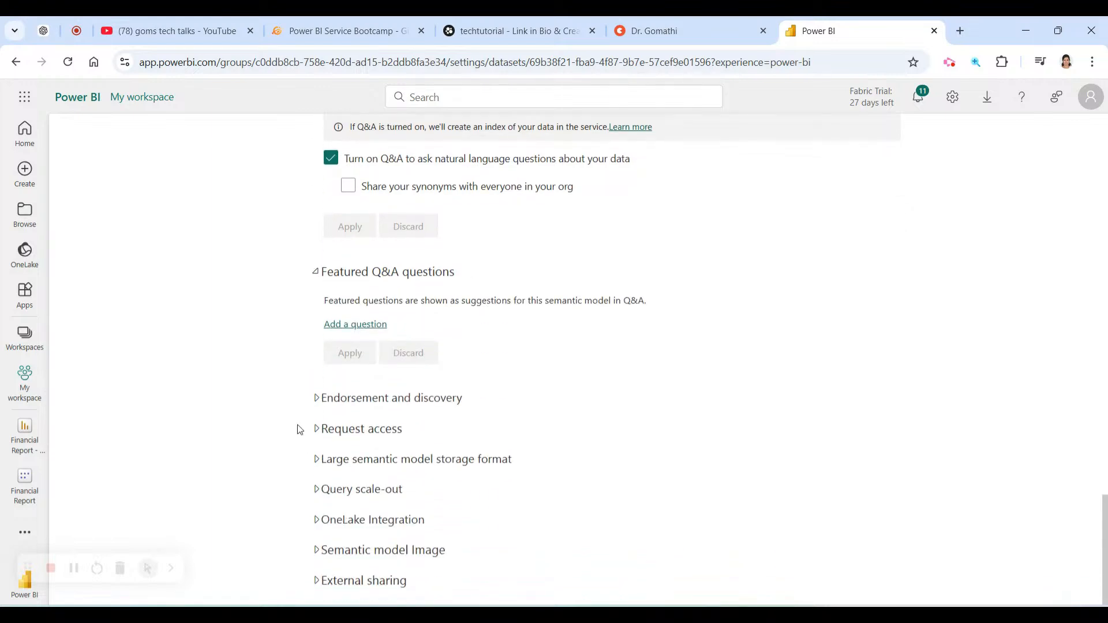
{"action": "left_click", "coordinate": [321, 550]}
{"action": "scroll", "coordinate": [491, 540], "scroll_direction": "down", "scroll_amount": 3}
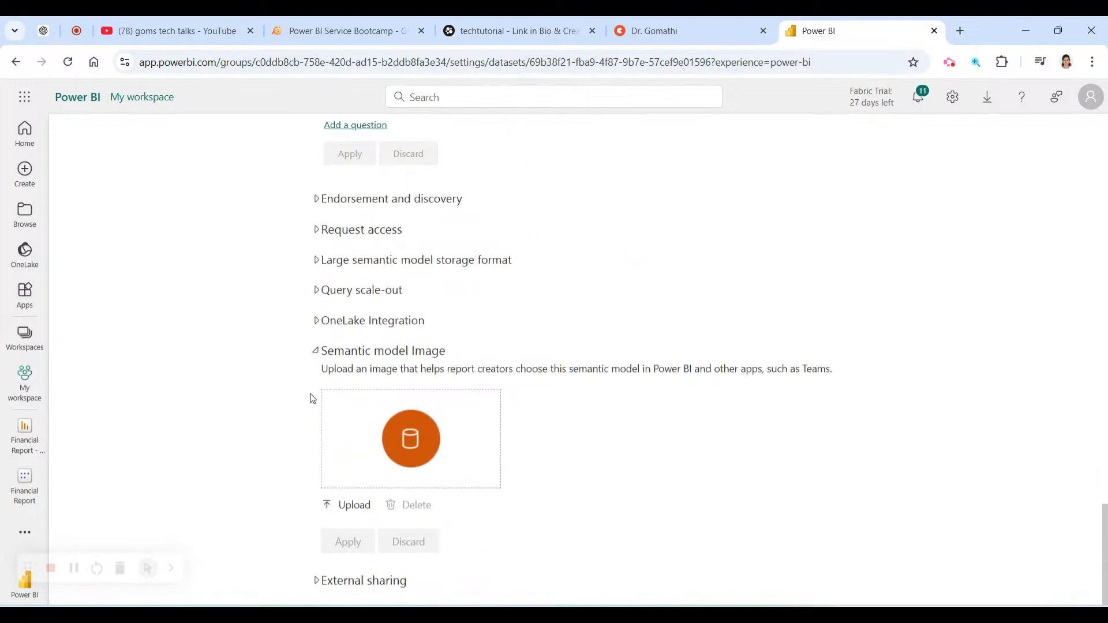
{"action": "left_click", "coordinate": [21, 390]}
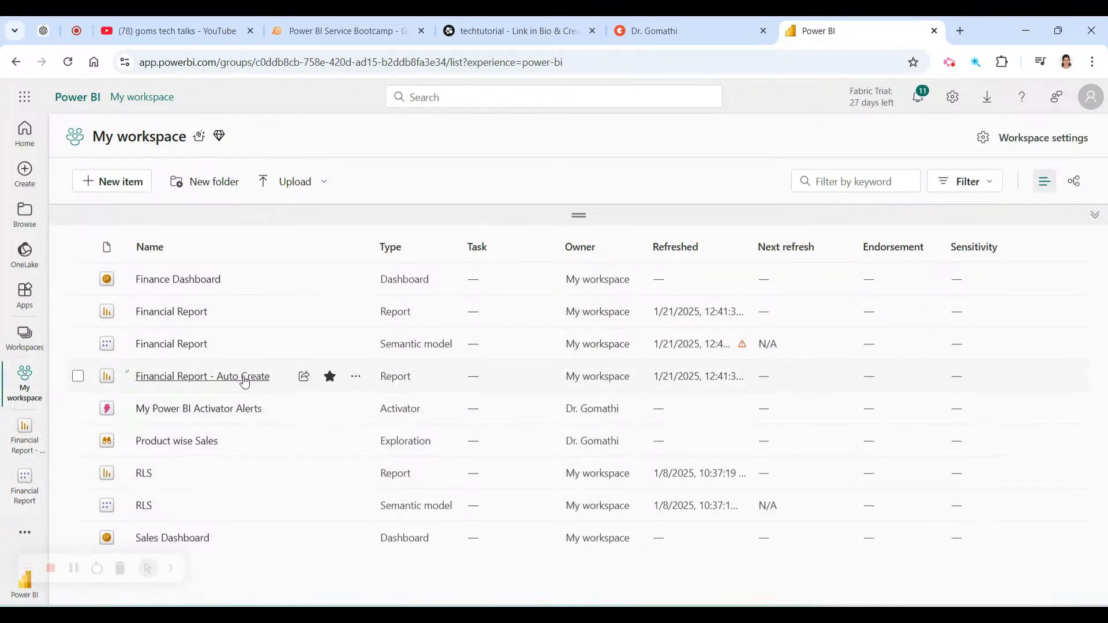
Favorite Financial Report - Auto Create and bring up the New item type choices.
{"action": "left_click", "coordinate": [330, 376]}
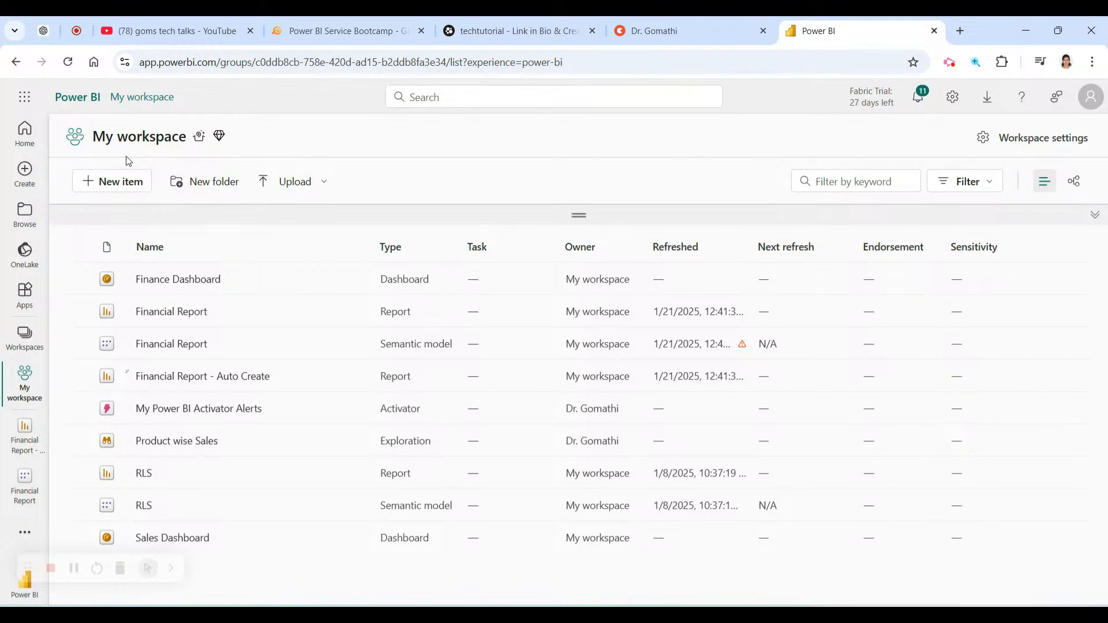
{"action": "mouse_move", "coordinate": [153, 152]}
{"action": "left_mouse_down"}
{"action": "mouse_move", "coordinate": [52, 192]}
{"action": "mouse_move", "coordinate": [276, 229]}
{"action": "mouse_move", "coordinate": [123, 151]}
{"action": "left_mouse_up"}
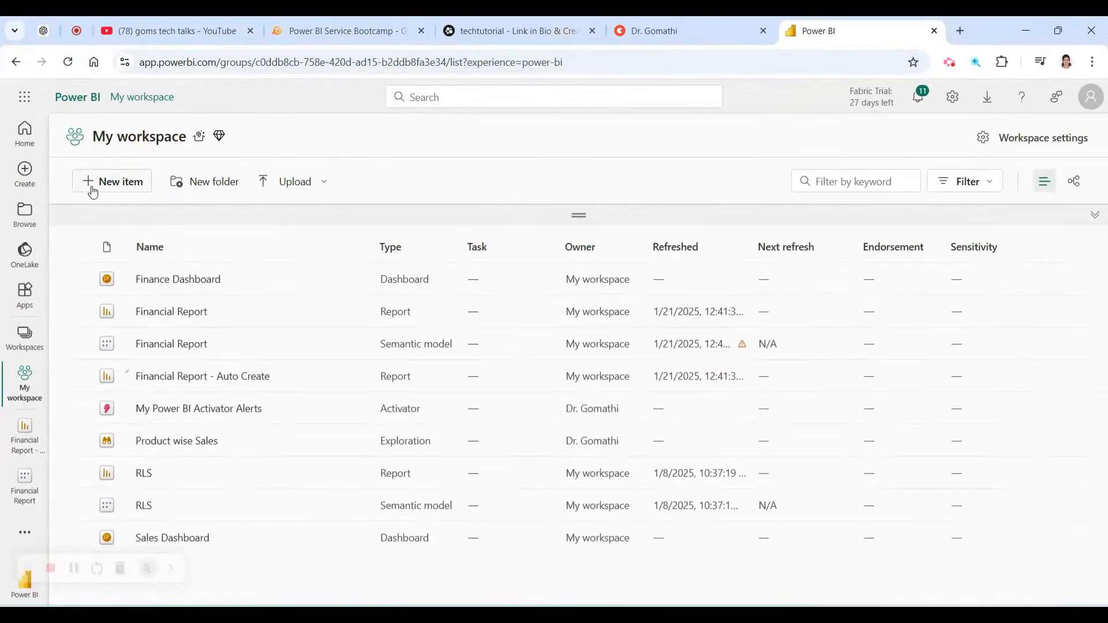
{"action": "left_click", "coordinate": [115, 204]}
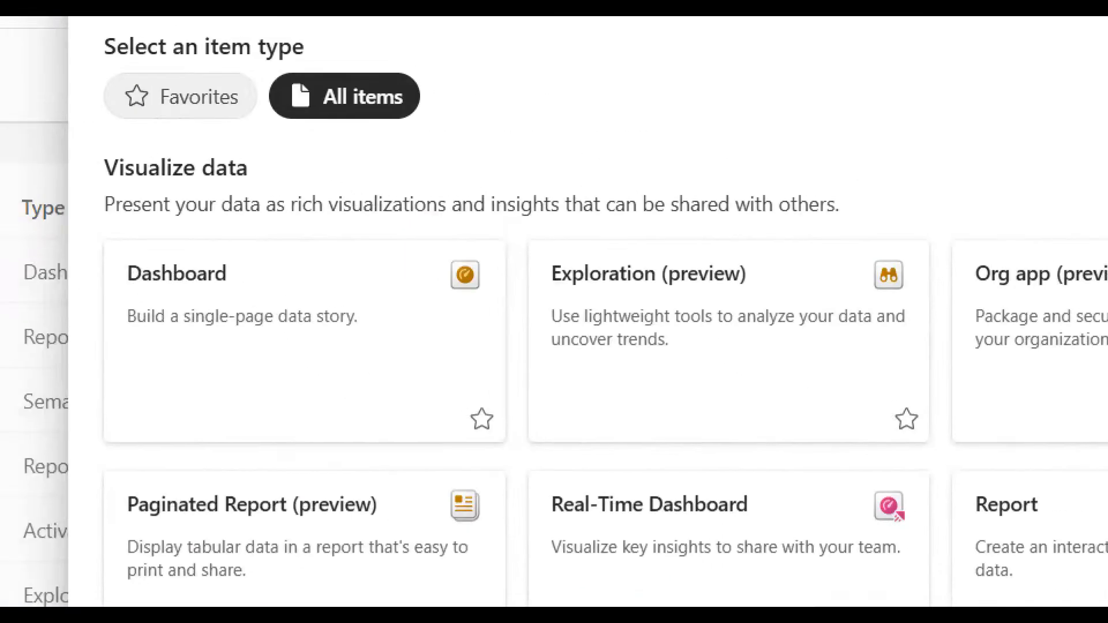
{"action": "left_click", "coordinate": [428, 194]}
{"action": "left_click_drag", "start_coordinate": [302, 146], "coordinate": [116, 161]}
{"action": "mouse_move", "coordinate": [196, 161]}
{"action": "left_mouse_down"}
{"action": "mouse_move", "coordinate": [469, 234]}
{"action": "mouse_move", "coordinate": [188, 162]}
{"action": "left_mouse_up"}
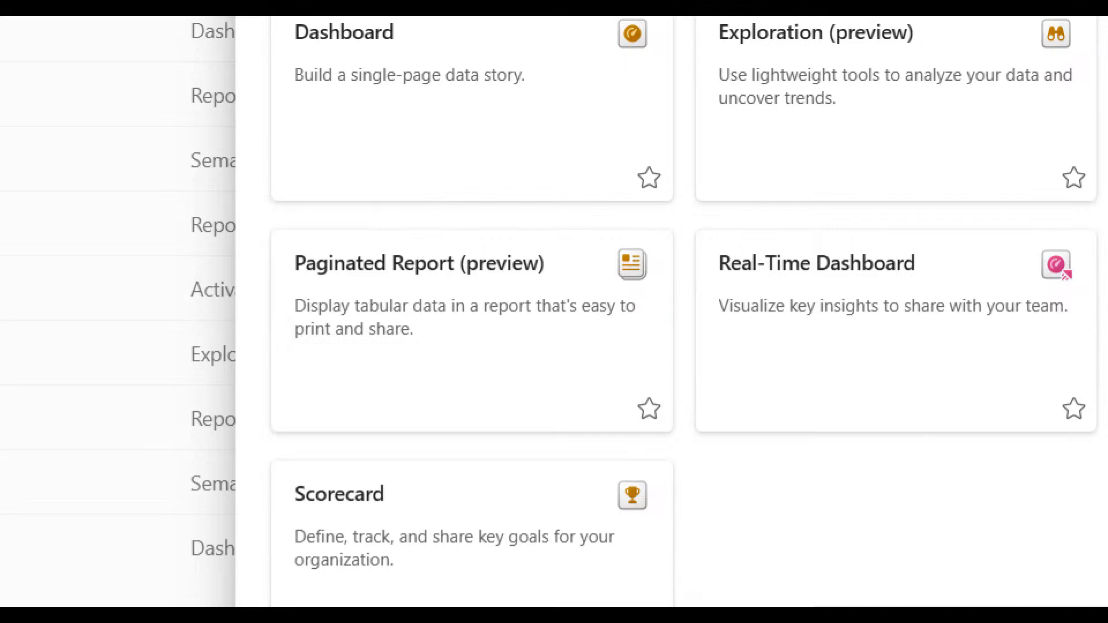
{"action": "scroll", "coordinate": [973, 403], "scroll_direction": "down", "scroll_amount": 5}
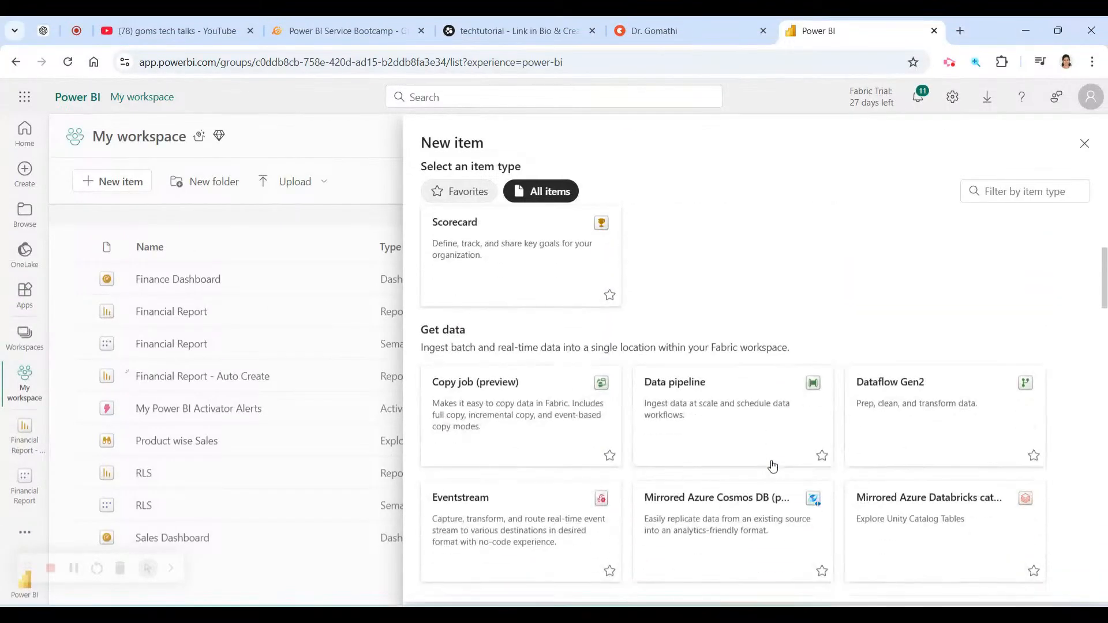
{"action": "scroll", "coordinate": [772, 466], "scroll_direction": "down", "scroll_amount": 1}
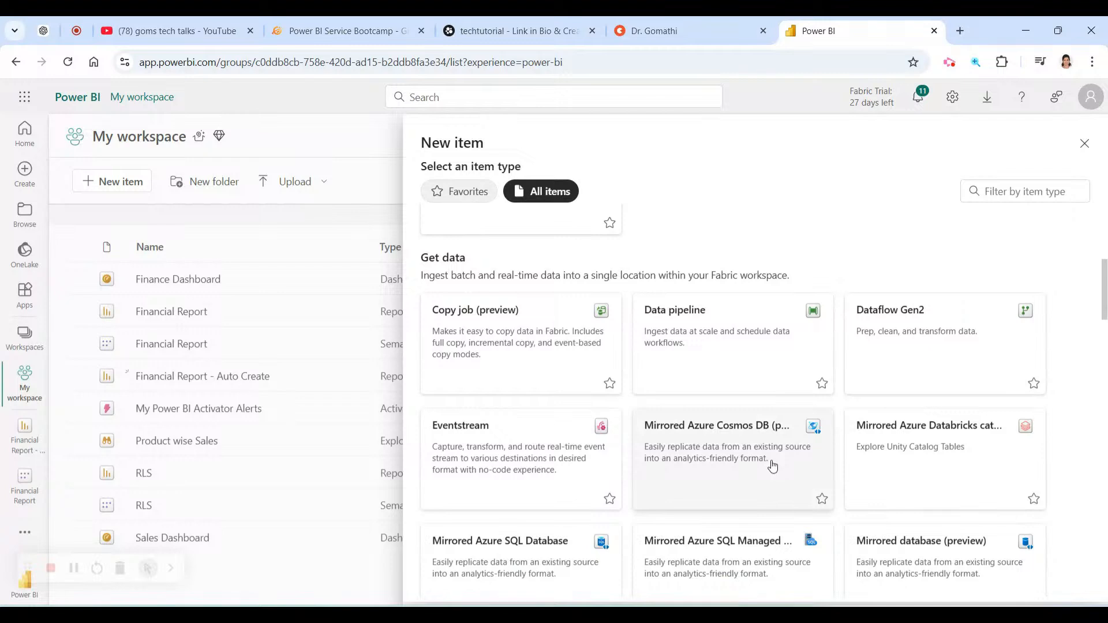
{"action": "scroll", "coordinate": [773, 465], "scroll_direction": "down", "scroll_amount": 1}
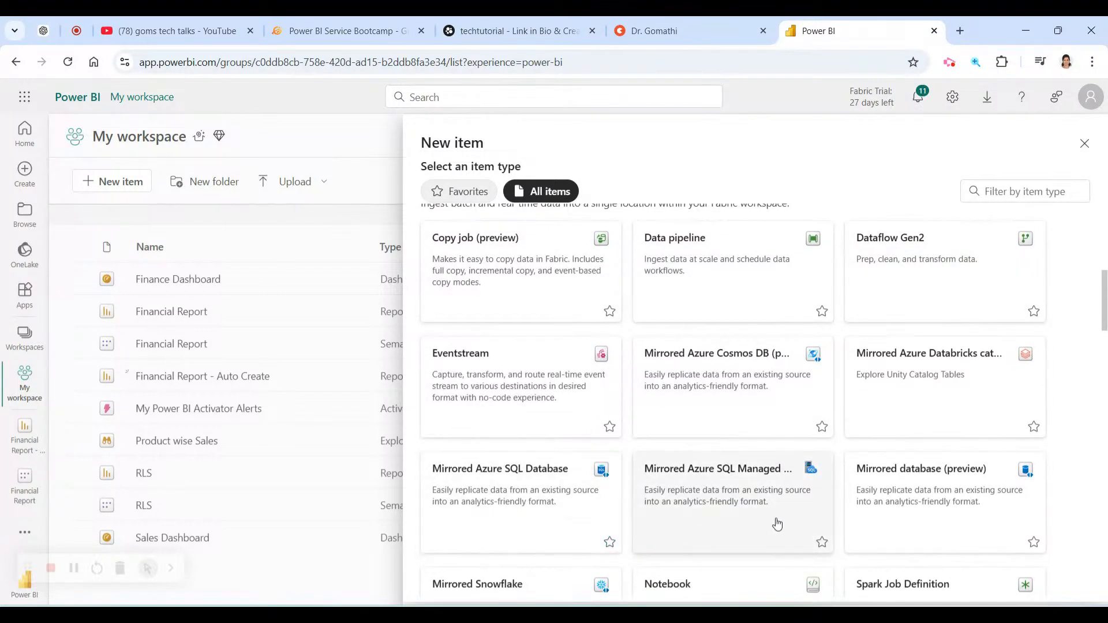
{"action": "scroll", "coordinate": [772, 509], "scroll_direction": "down", "scroll_amount": 1}
{"action": "scroll", "coordinate": [772, 509], "scroll_direction": "down", "scroll_amount": 6}
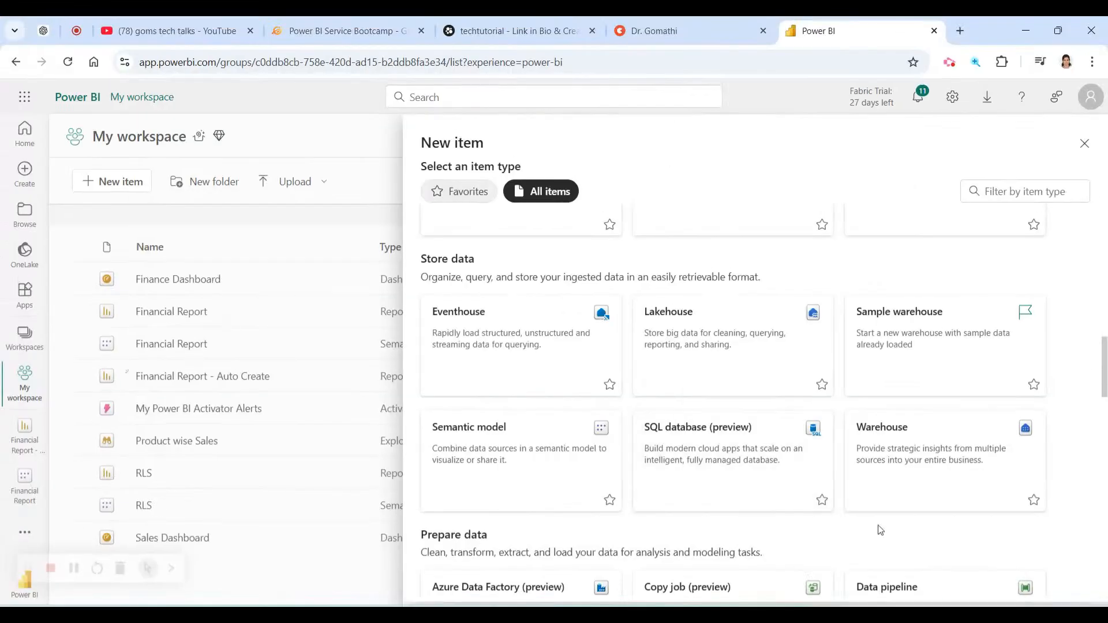
{"action": "scroll", "coordinate": [988, 468], "scroll_direction": "down", "scroll_amount": 6}
{"action": "scroll", "coordinate": [988, 467], "scroll_direction": "up", "scroll_amount": 2}
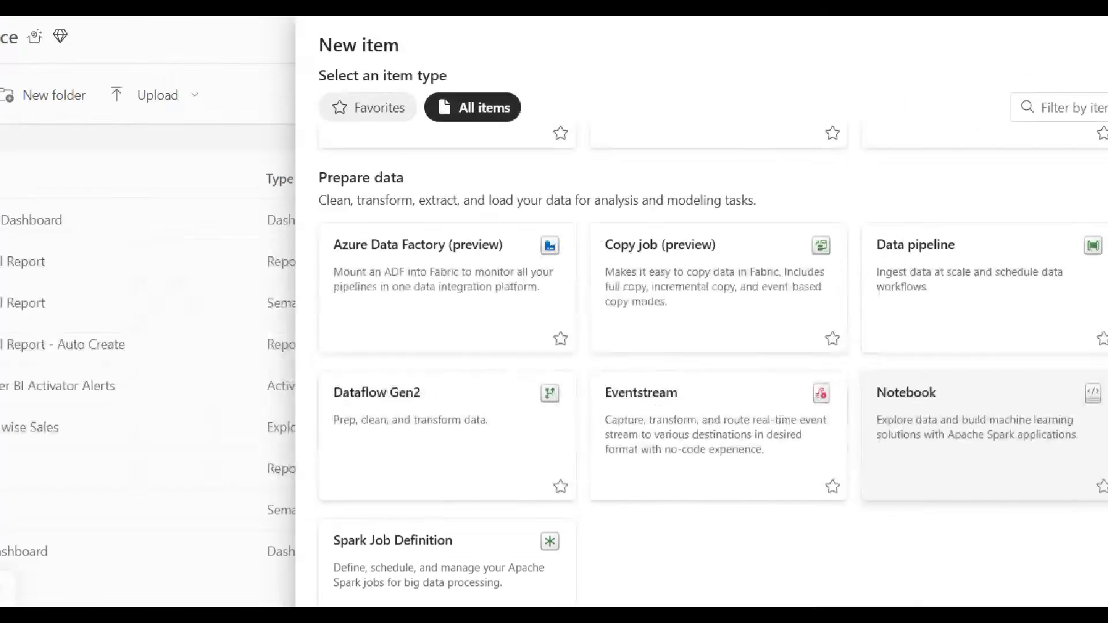
{"action": "scroll", "coordinate": [794, 470], "scroll_direction": "down", "scroll_amount": 7}
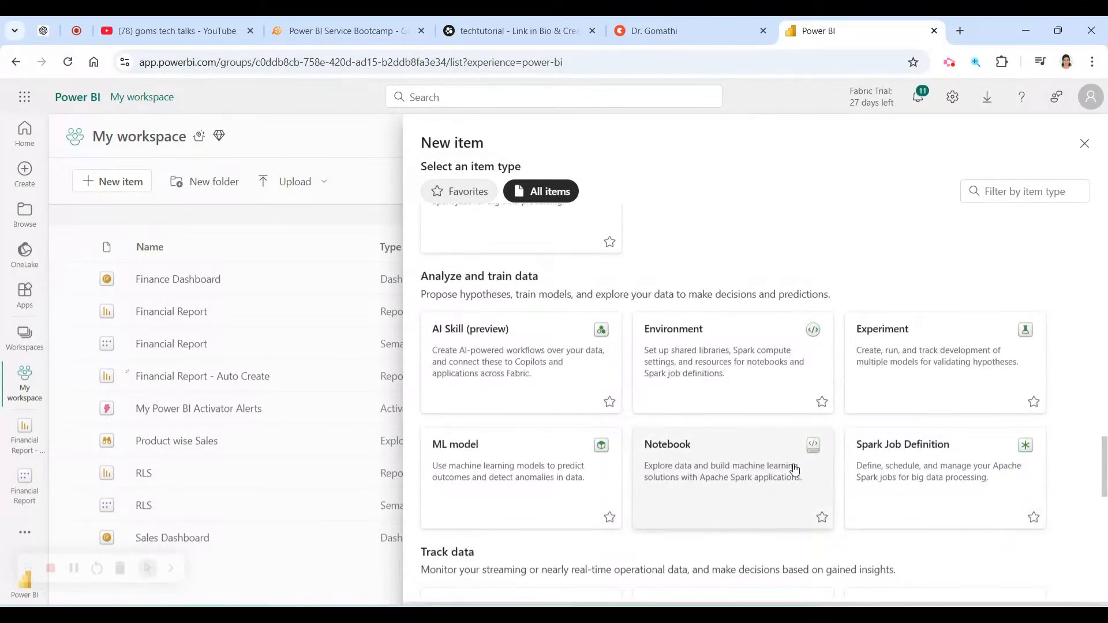
{"action": "scroll", "coordinate": [794, 470], "scroll_direction": "down", "scroll_amount": 1}
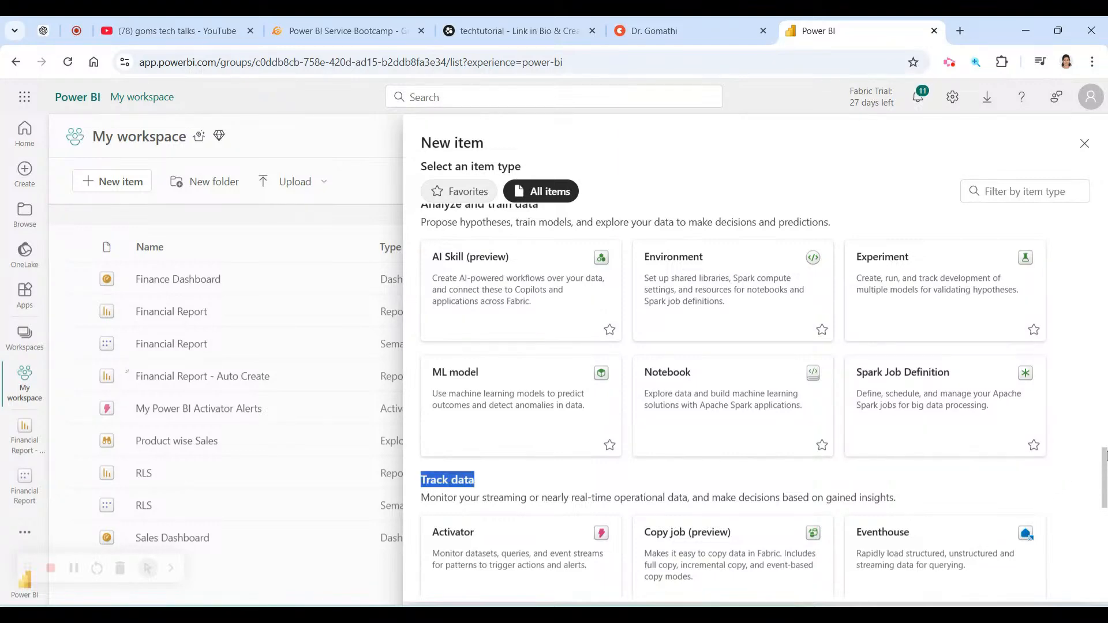
{"action": "left_click_drag", "start_coordinate": [1105, 467], "coordinate": [1105, 460]}
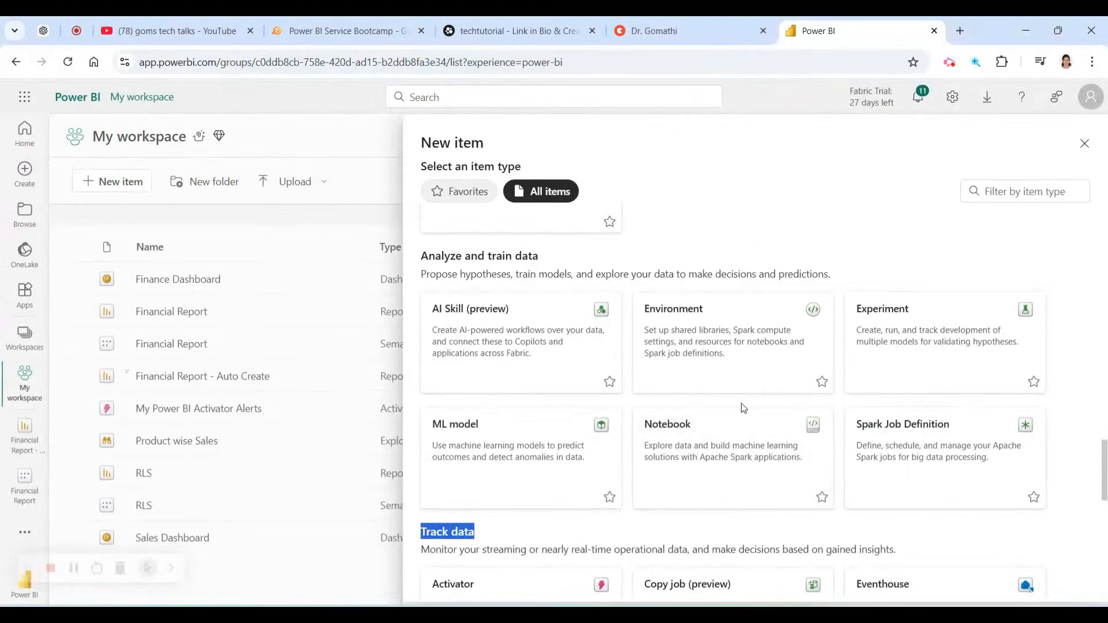
{"action": "scroll", "coordinate": [742, 407], "scroll_direction": "down", "scroll_amount": 3}
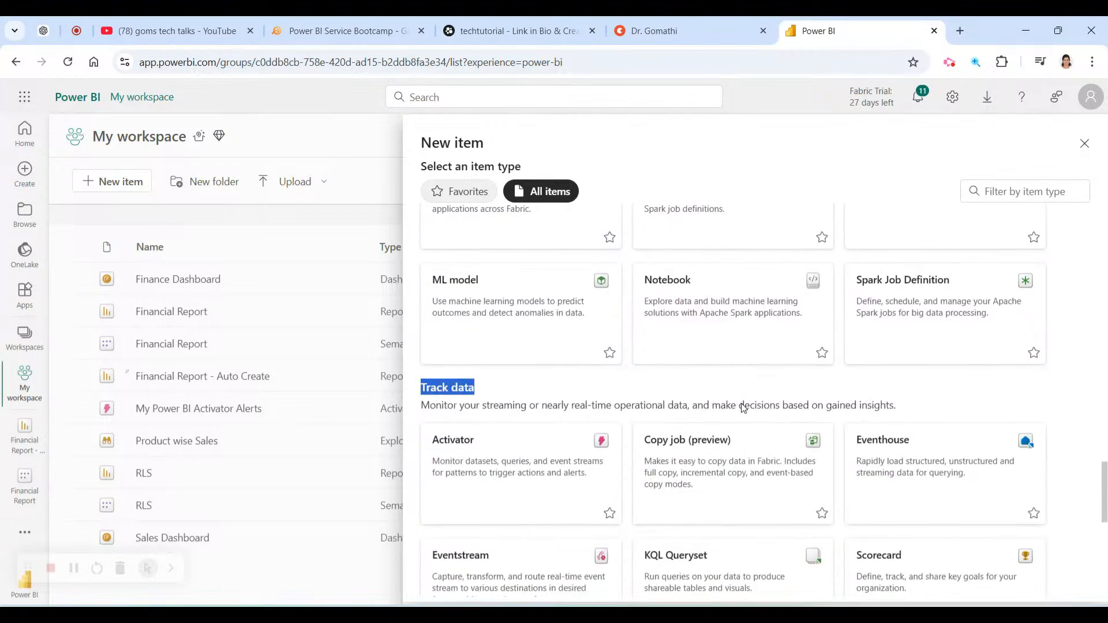
{"action": "scroll", "coordinate": [742, 404], "scroll_direction": "down", "scroll_amount": 3}
{"action": "scroll", "coordinate": [519, 332], "scroll_direction": "up", "scroll_amount": 1}
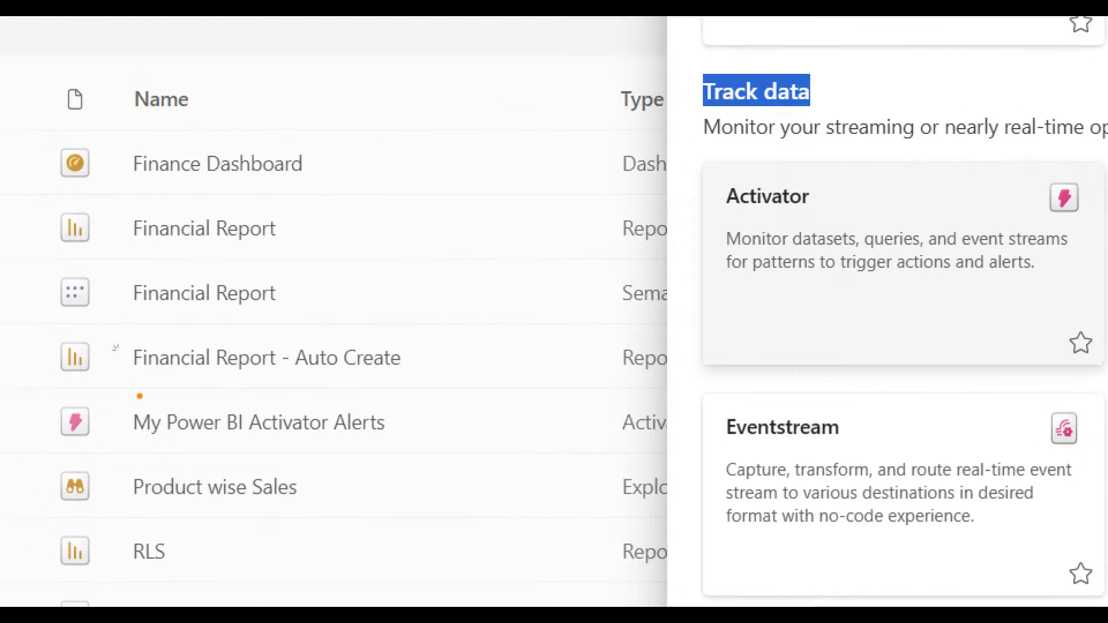
{"action": "left_click_drag", "start_coordinate": [59, 456], "coordinate": [390, 453]}
{"action": "left_click_drag", "start_coordinate": [526, 457], "coordinate": [872, 431]}
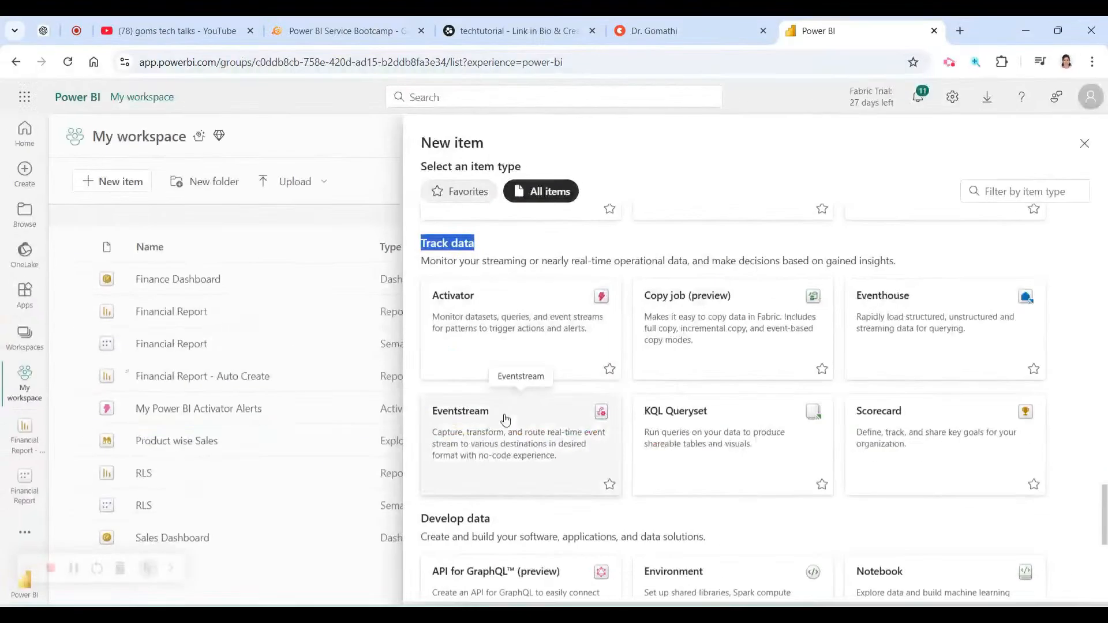
{"action": "scroll", "coordinate": [722, 369], "scroll_direction": "down", "scroll_amount": 4}
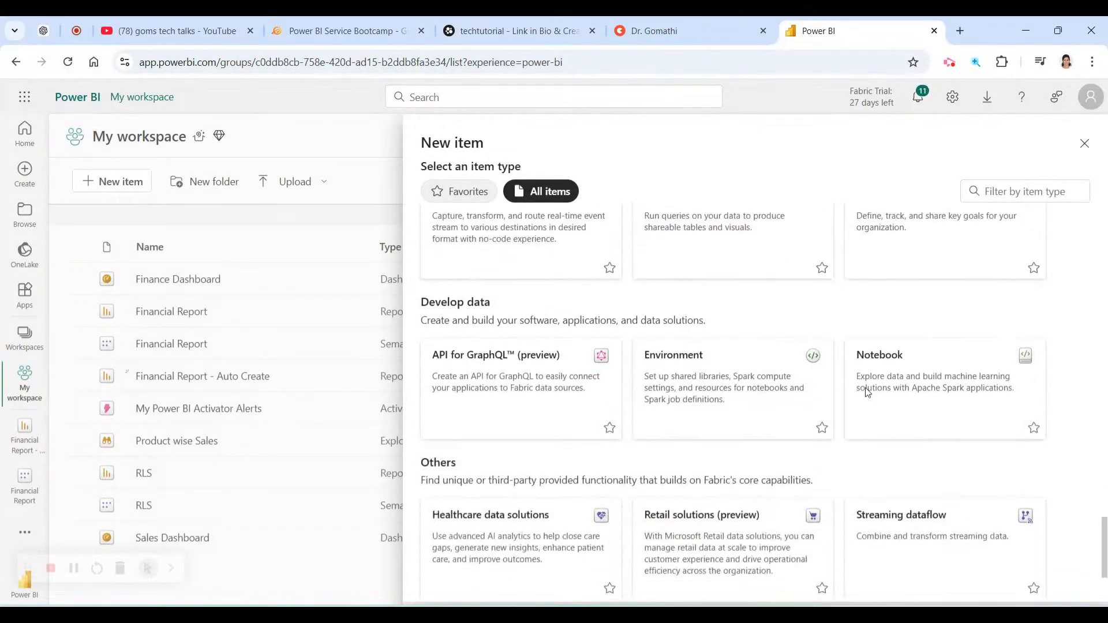
{"action": "scroll", "coordinate": [469, 381], "scroll_direction": "down", "scroll_amount": 2}
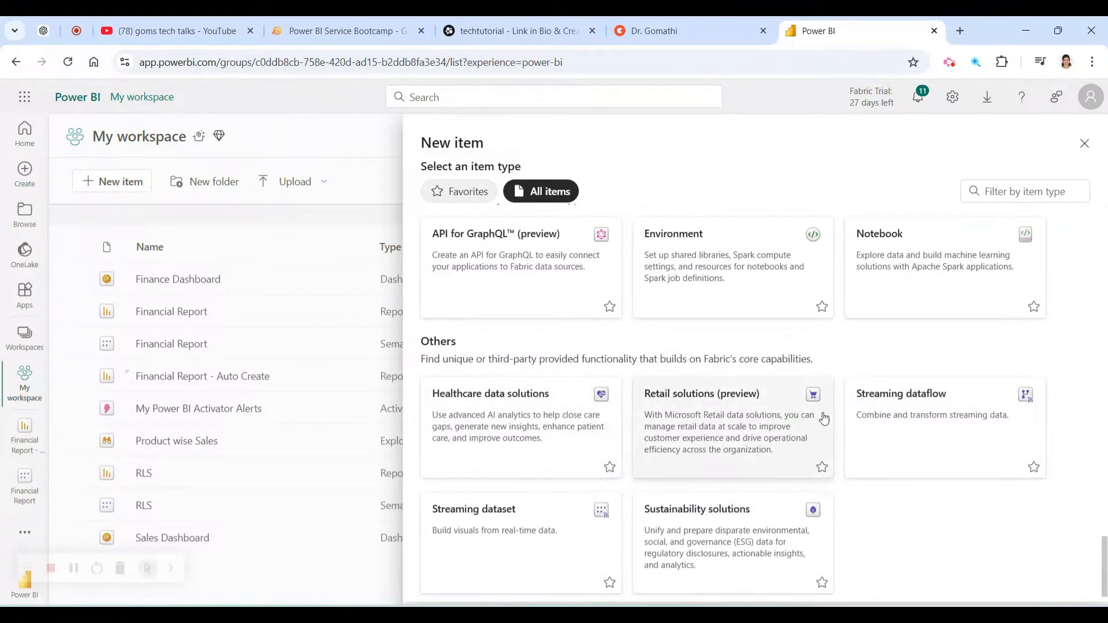
{"action": "scroll", "coordinate": [985, 469], "scroll_direction": "up", "scroll_amount": 15}
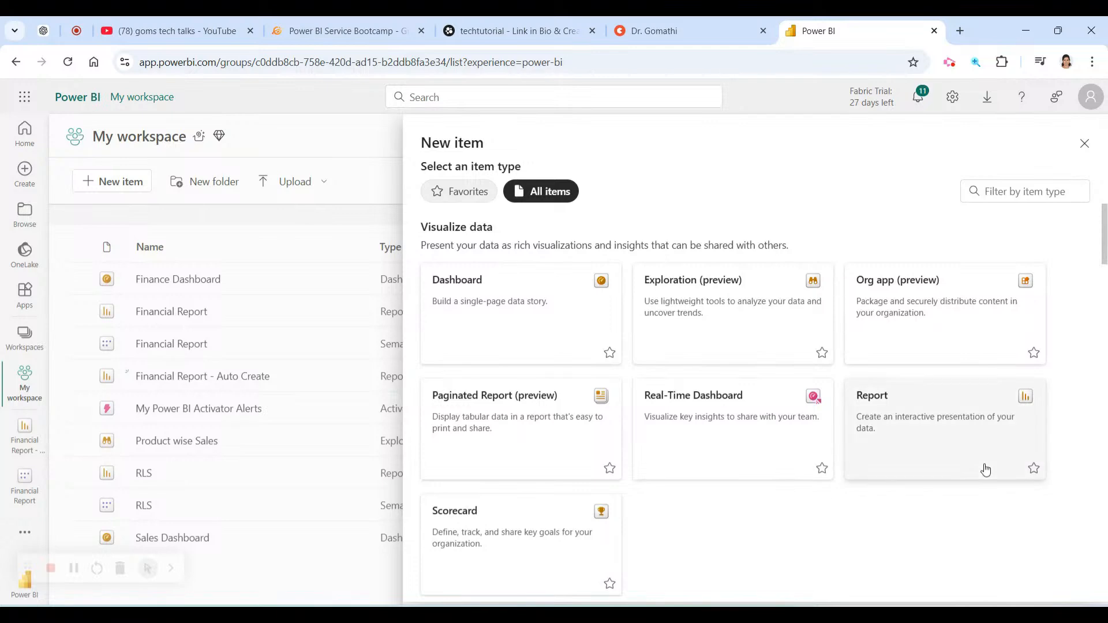
{"action": "scroll", "coordinate": [986, 469], "scroll_direction": "down", "scroll_amount": 12}
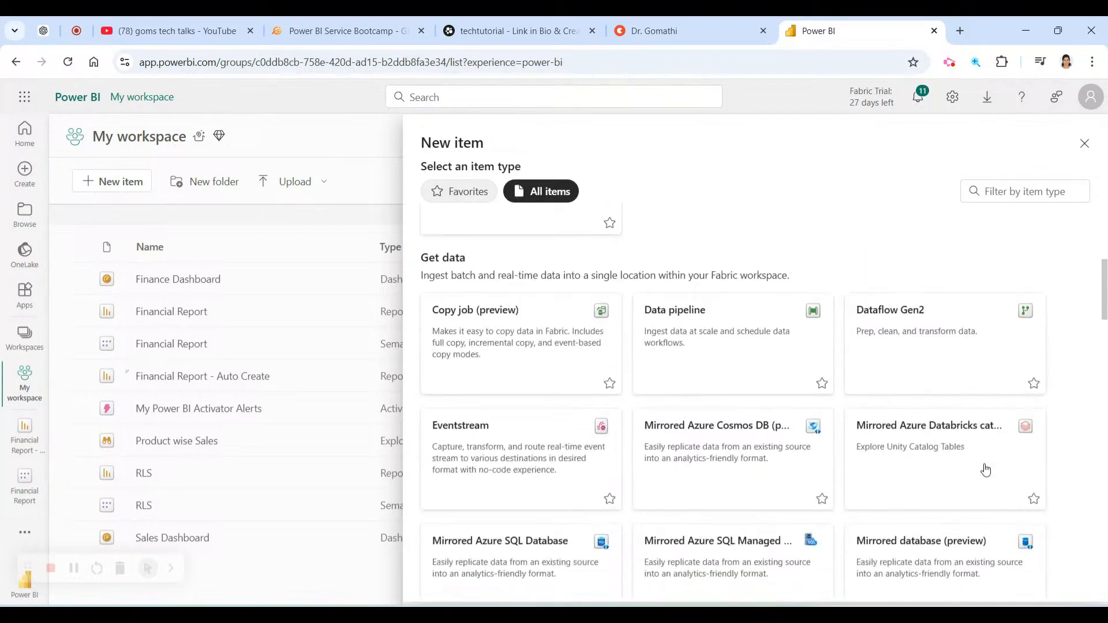
{"action": "scroll", "coordinate": [986, 469], "scroll_direction": "down", "scroll_amount": 3}
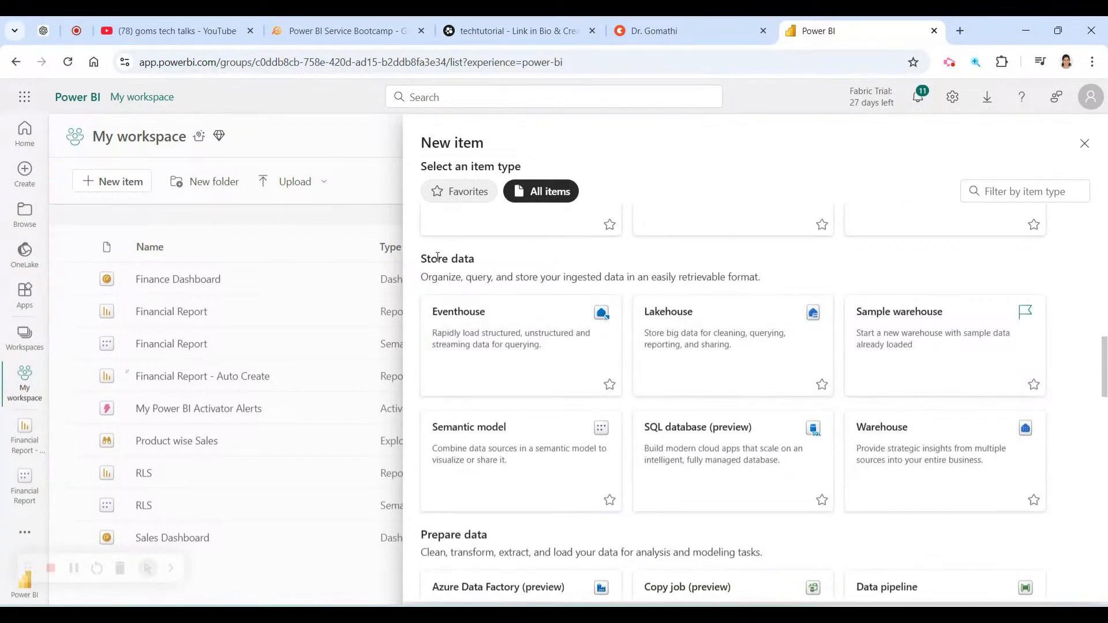
{"action": "left_click_drag", "start_coordinate": [418, 261], "coordinate": [488, 261]}
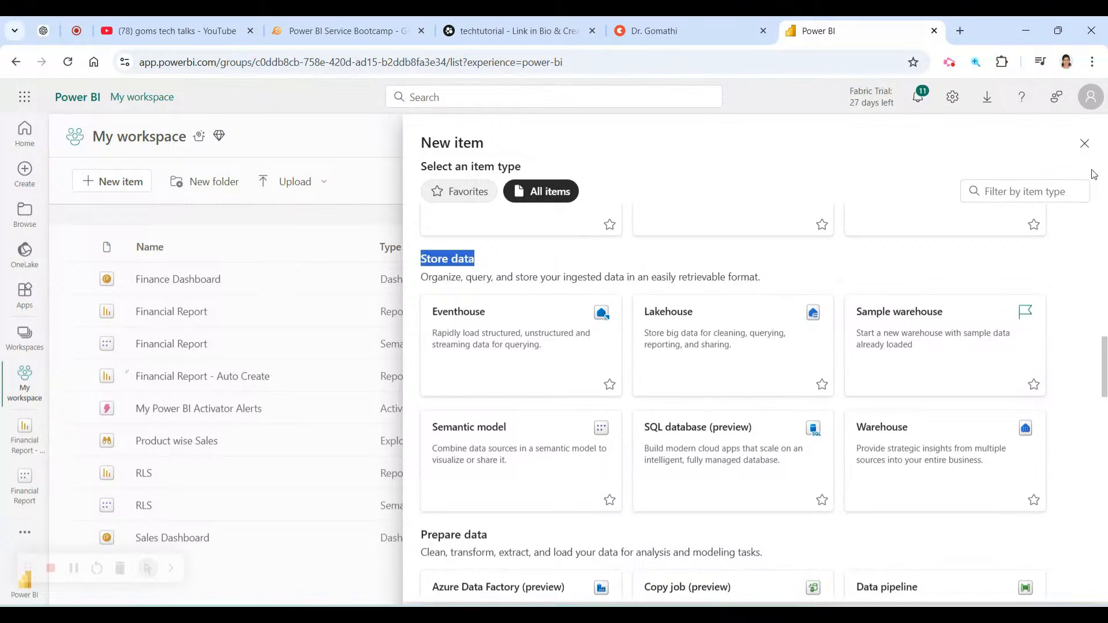
Close the New item pane and return to the My workspace view.
{"action": "left_click", "coordinate": [1084, 144]}
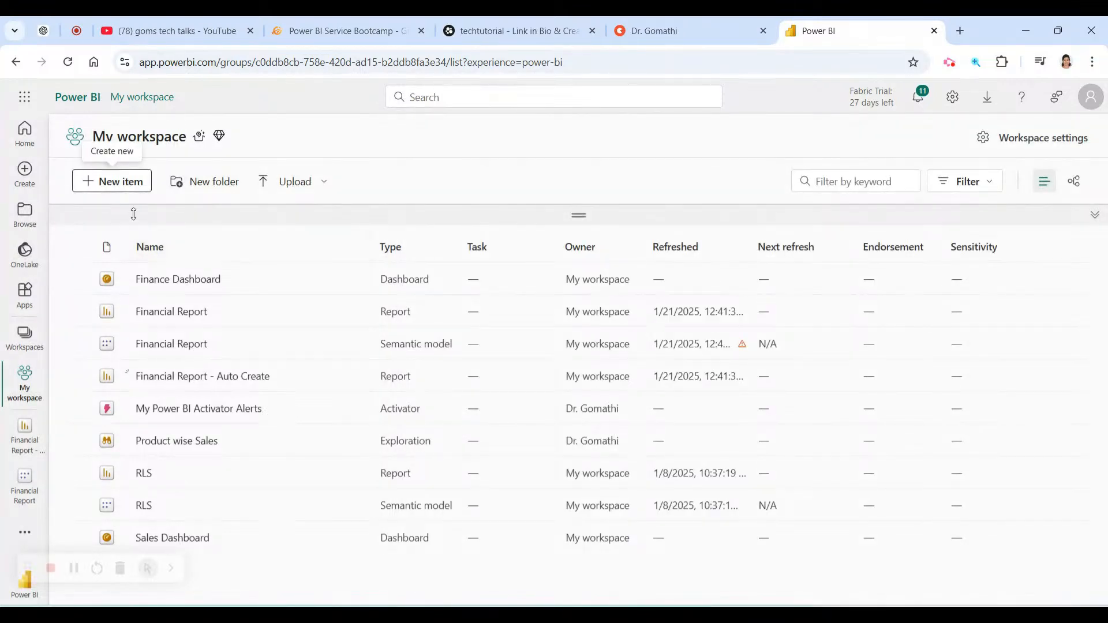
{"action": "mouse_move", "coordinate": [137, 85]}
{"action": "left_mouse_down"}
{"action": "mouse_move", "coordinate": [2, 164]}
{"action": "mouse_move", "coordinate": [144, 85]}
{"action": "mouse_move", "coordinate": [82, 85]}
{"action": "left_mouse_up"}
{"action": "key", "text": "Escape"}
{"action": "left_click_drag", "start_coordinate": [153, 143], "coordinate": [63, 194]}
{"action": "left_click_drag", "start_coordinate": [2, 245], "coordinate": [223, 168]}
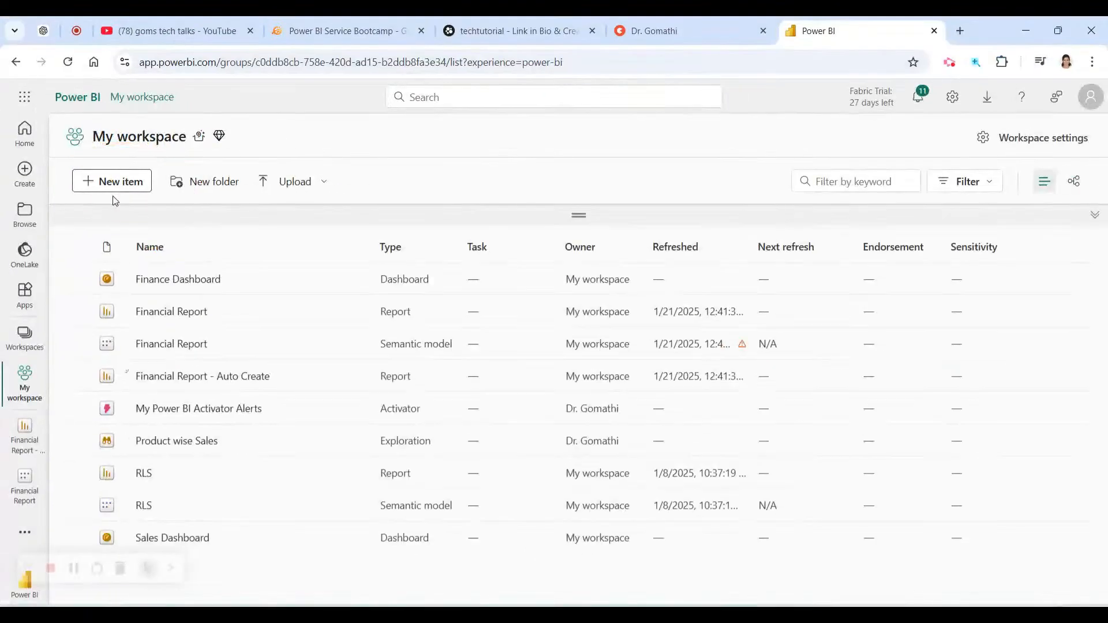
Reopen New item and scroll to the Store data types, including SQL database (preview).
{"action": "left_click", "coordinate": [104, 219]}
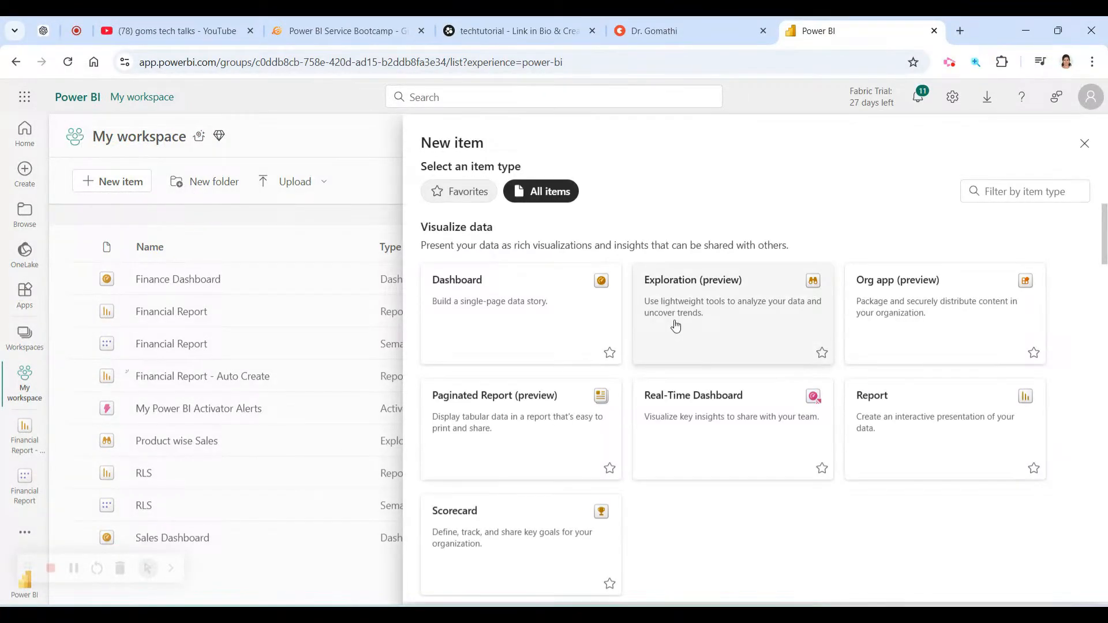
{"action": "scroll", "coordinate": [675, 326], "scroll_direction": "down", "scroll_amount": 6}
{"action": "scroll", "coordinate": [676, 325], "scroll_direction": "down", "scroll_amount": 8}
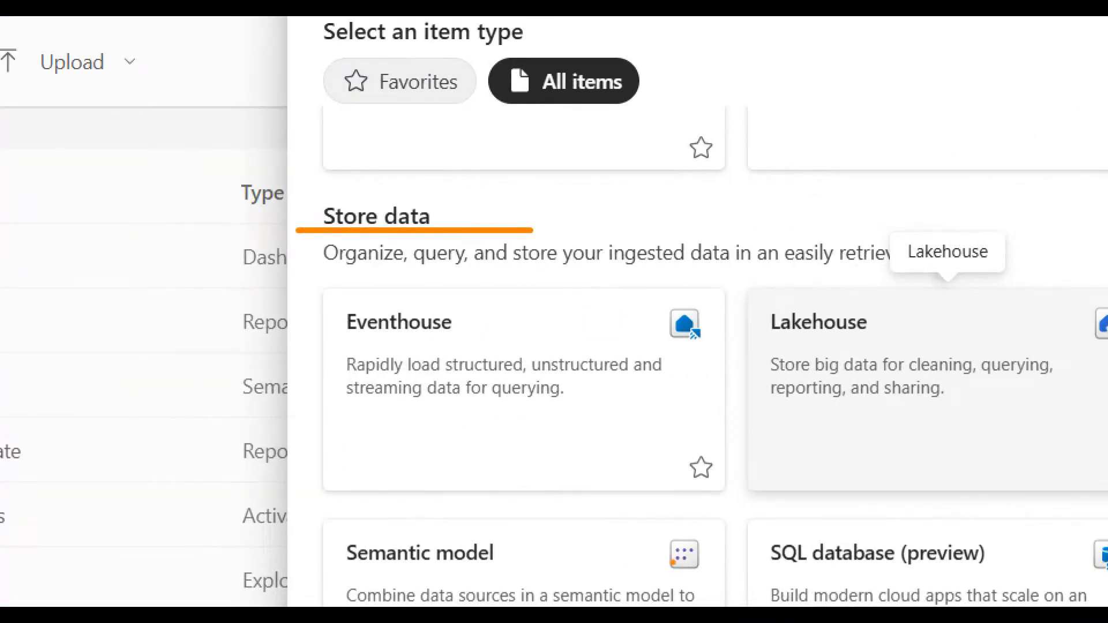
{"action": "mouse_move", "coordinate": [1065, 526]}
{"action": "left_mouse_down"}
{"action": "mouse_move", "coordinate": [733, 596]}
{"action": "mouse_move", "coordinate": [1105, 515]}
{"action": "mouse_move", "coordinate": [870, 498]}
{"action": "left_mouse_up"}
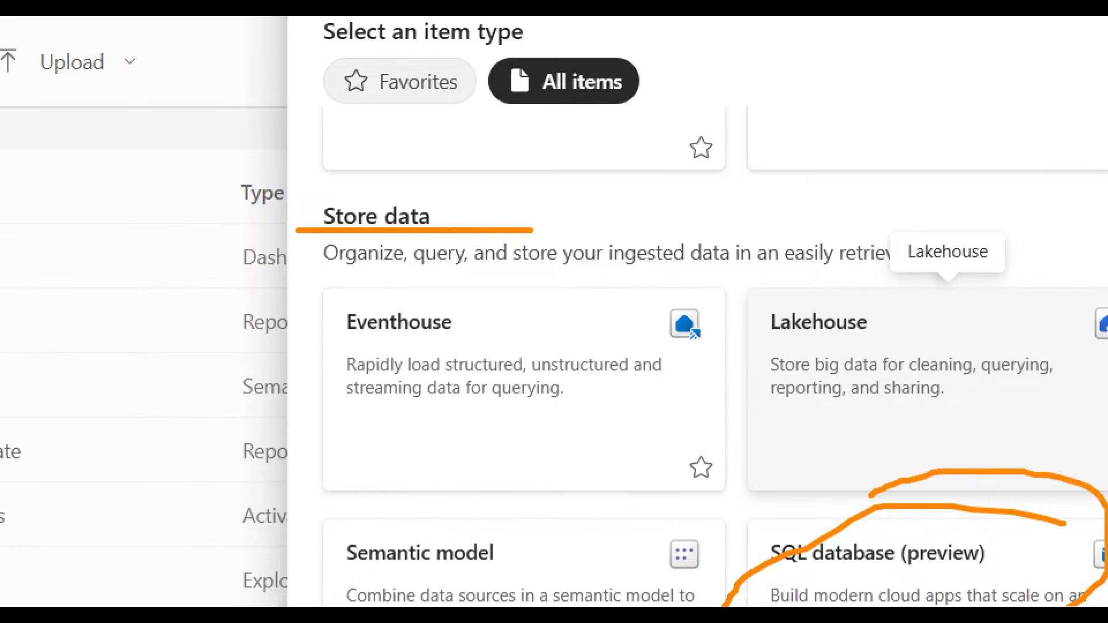
{"action": "key", "text": "Escape"}
{"action": "key", "text": "Escape"}
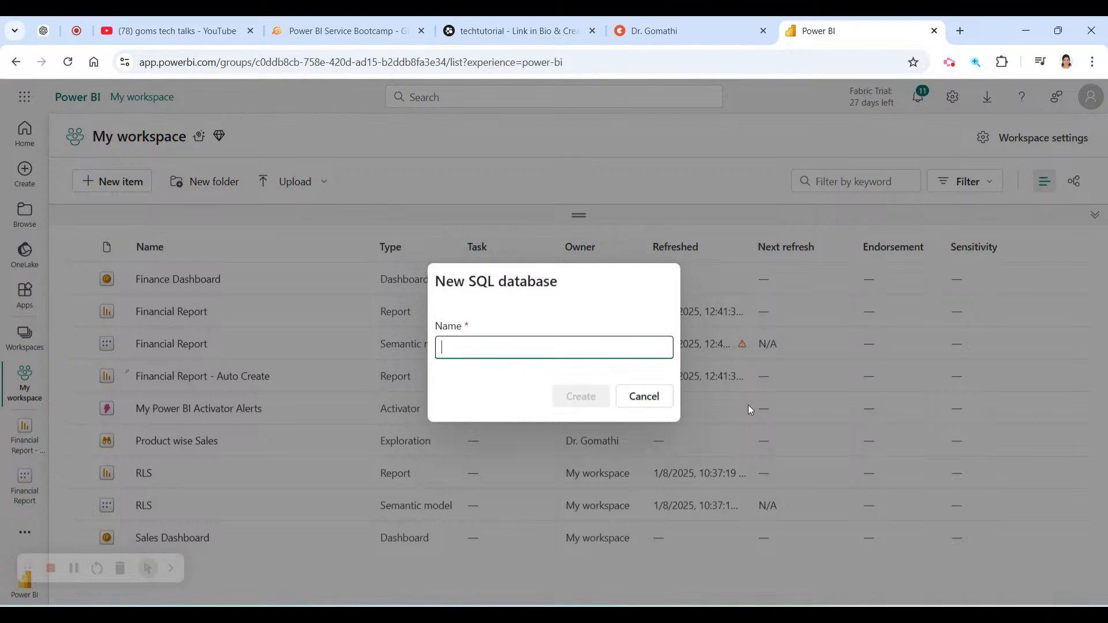
Name the new SQL database 'Dat' instead of 'Sample Dat' and create it.
{"action": "type", "text": "Sample Da"}
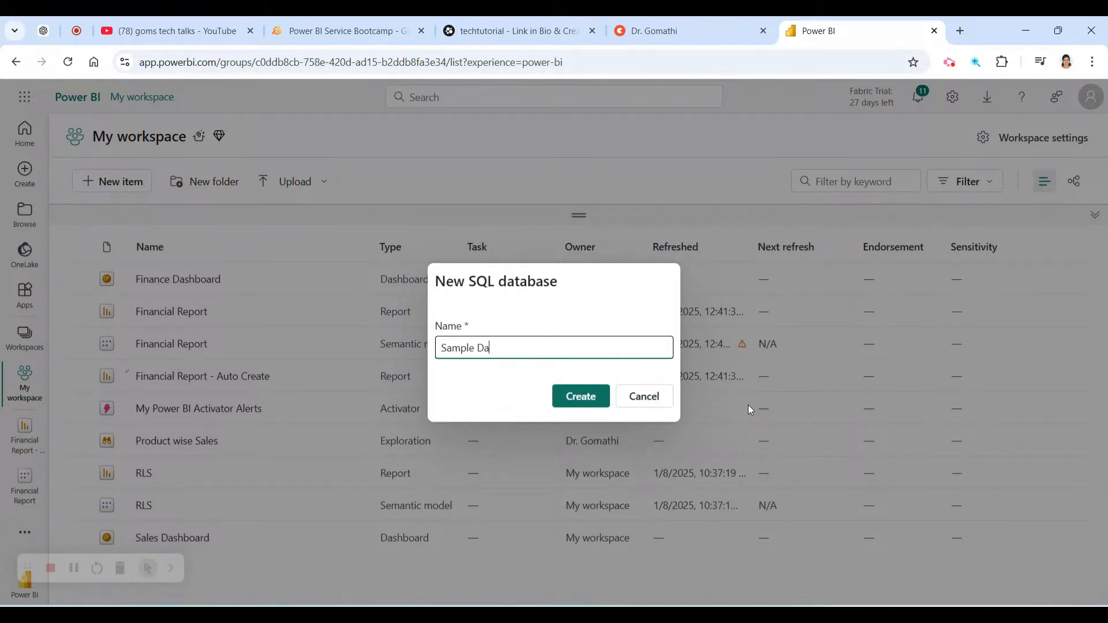
{"action": "type", "text": "t"}
{"action": "key", "text": "ctrl+BackSpace"}
{"action": "key", "text": "ctrl+BackSpace"}
{"action": "type", "text": "Dat"}
{"action": "left_click", "coordinate": [589, 398]}
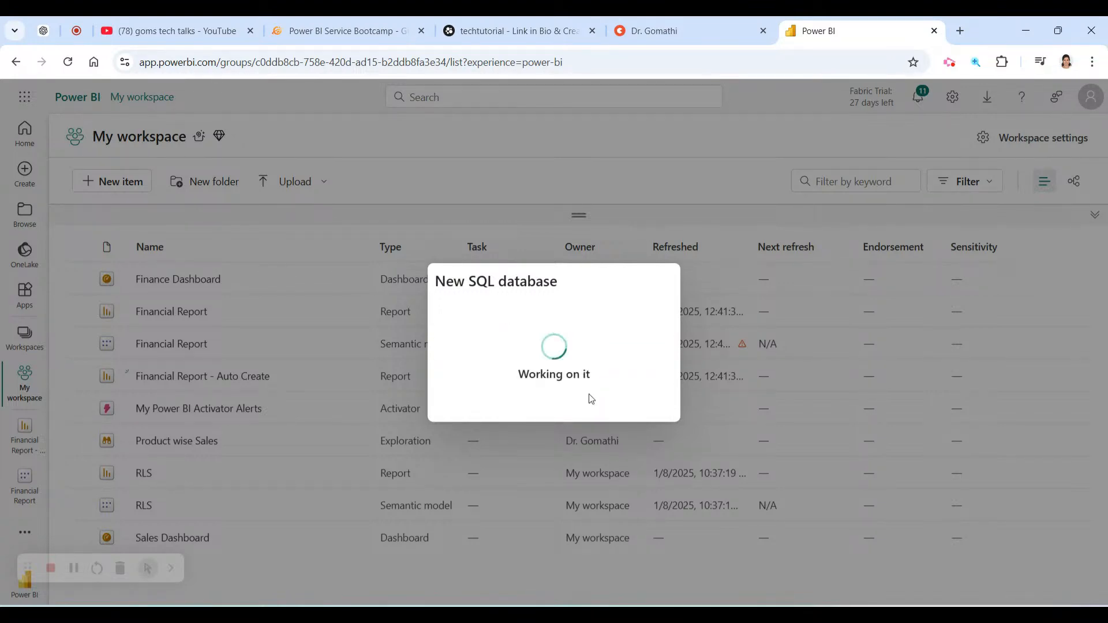
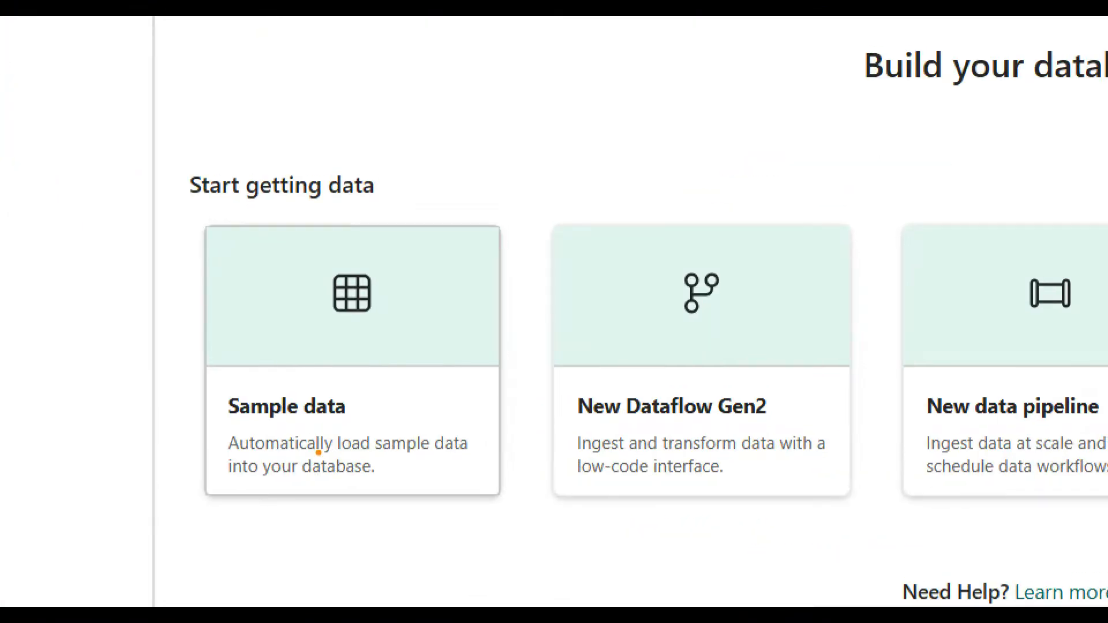
Browse through the getting-started cards on the Data database home page.
{"action": "left_click_drag", "start_coordinate": [202, 487], "coordinate": [355, 449]}
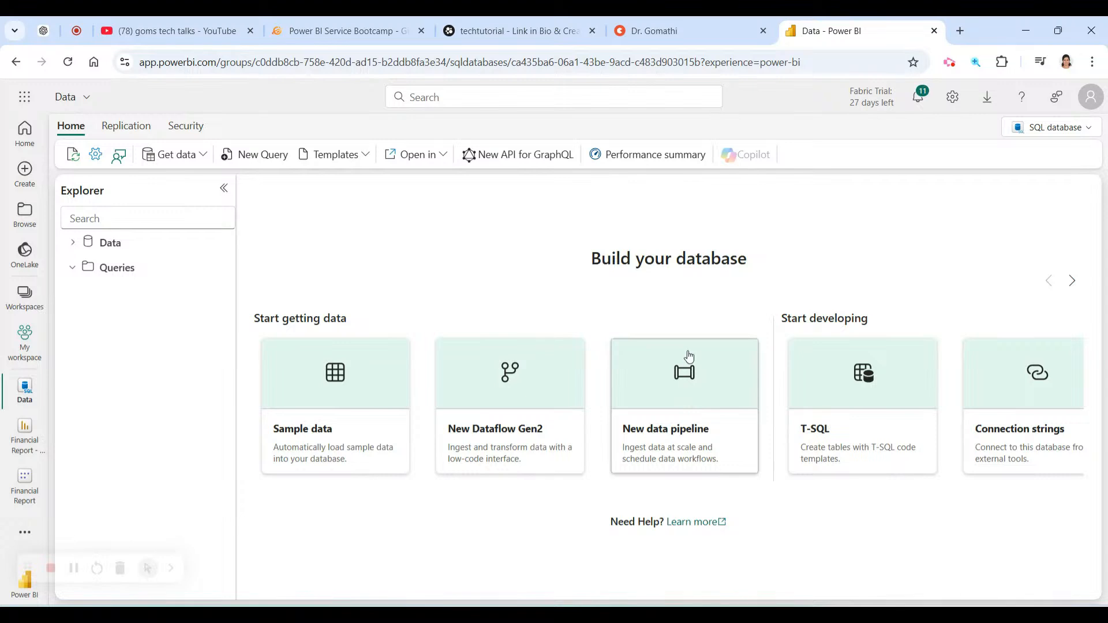
{"action": "left_click", "coordinate": [1072, 283]}
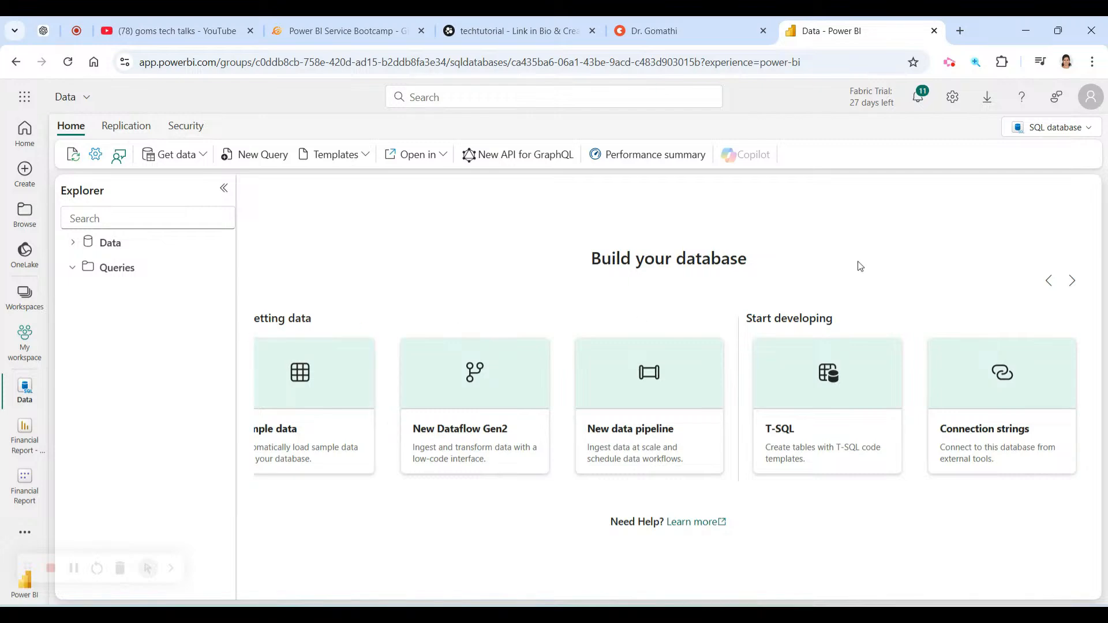
{"action": "left_click", "coordinate": [1048, 280]}
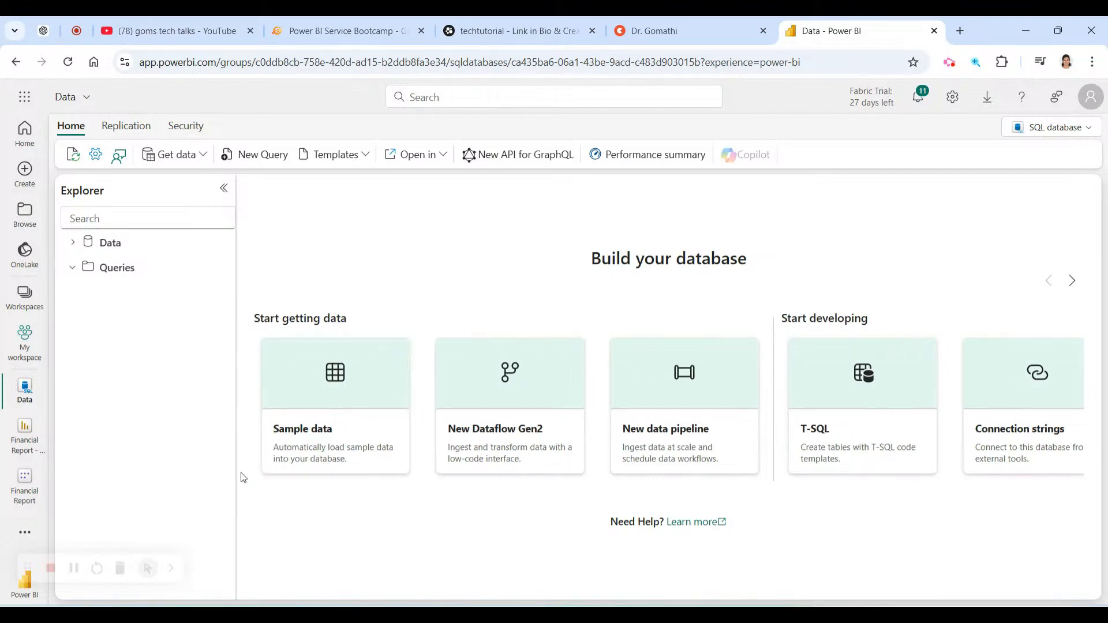
{"action": "key", "text": "ctrl+1"}
{"action": "left_click", "coordinate": [323, 456]}
{"action": "mouse_move", "coordinate": [416, 130]}
{"action": "left_mouse_down"}
{"action": "mouse_move", "coordinate": [314, 136]}
{"action": "mouse_move", "coordinate": [210, 549]}
{"action": "mouse_move", "coordinate": [553, 353]}
{"action": "mouse_move", "coordinate": [278, 122]}
{"action": "left_mouse_up"}
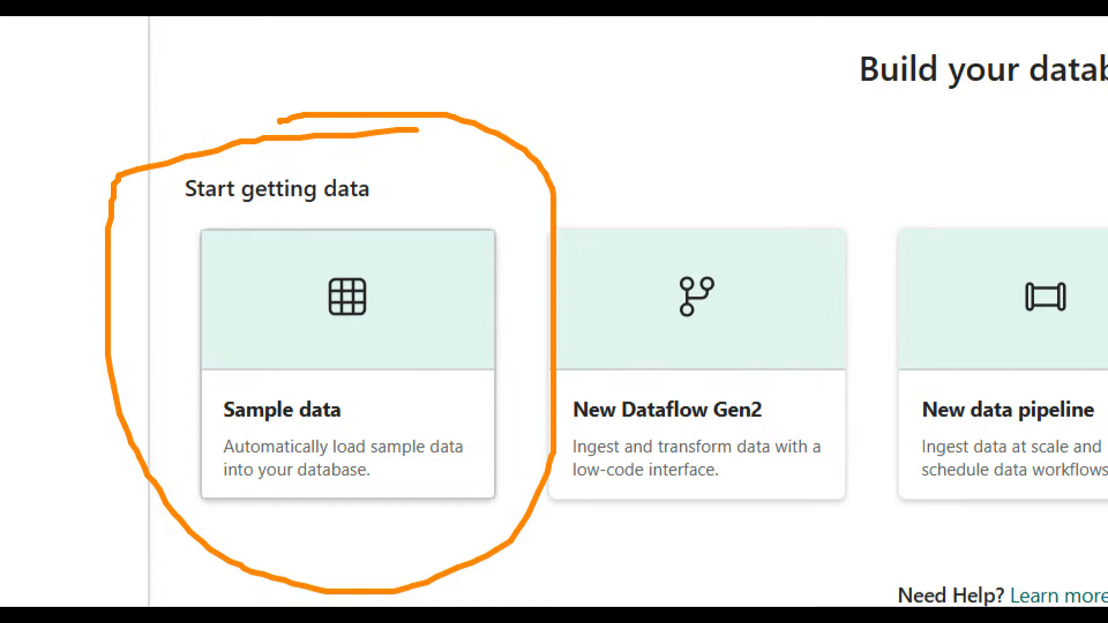
{"action": "key", "text": "Escape"}
Start loading sample data, then check the SQL database options list without changing anything.
{"action": "left_click", "coordinate": [317, 430]}
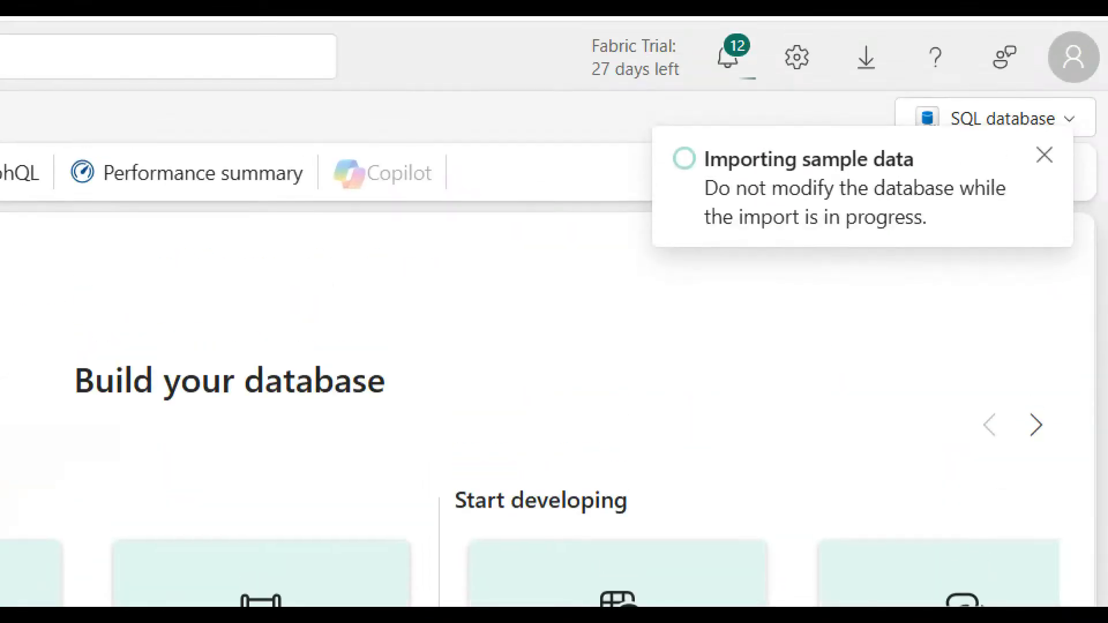
{"action": "mouse_move", "coordinate": [900, 137]}
{"action": "left_mouse_down"}
{"action": "mouse_move", "coordinate": [600, 155]}
{"action": "mouse_move", "coordinate": [612, 303]}
{"action": "mouse_move", "coordinate": [1106, 176]}
{"action": "mouse_move", "coordinate": [494, 130]}
{"action": "mouse_move", "coordinate": [479, 165]}
{"action": "left_mouse_up"}
{"action": "key", "text": "Escape"}
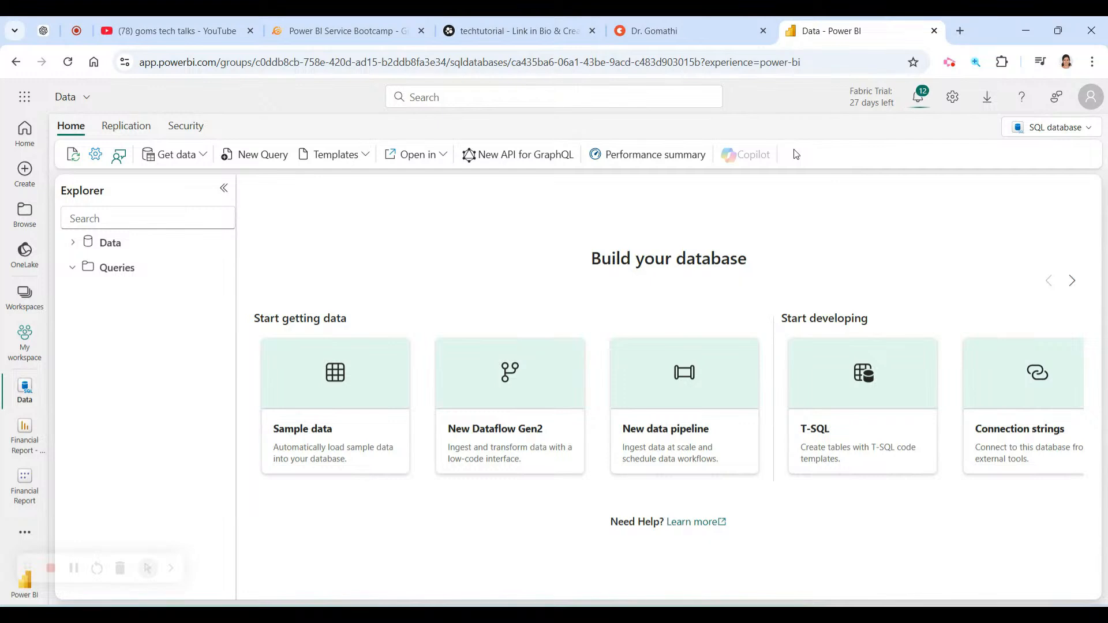
{"action": "left_click", "coordinate": [1056, 128]}
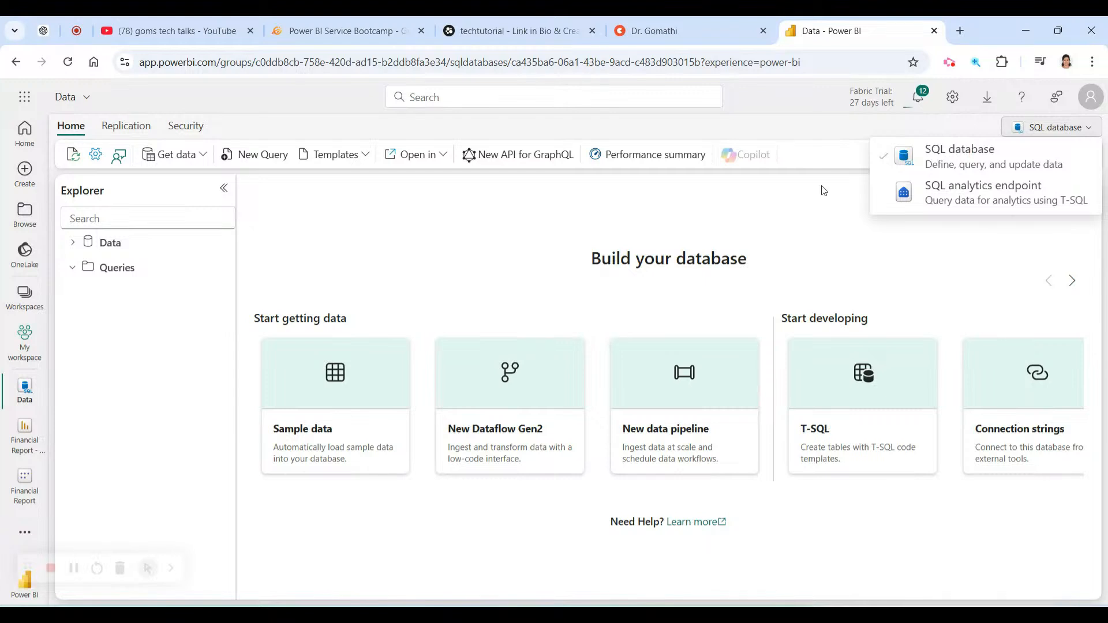
{"action": "left_click", "coordinate": [784, 225]}
Expand Data and its dbo schema to show the Tables, Views, Stored Procedures and Functions folders.
{"action": "left_click", "coordinate": [72, 242]}
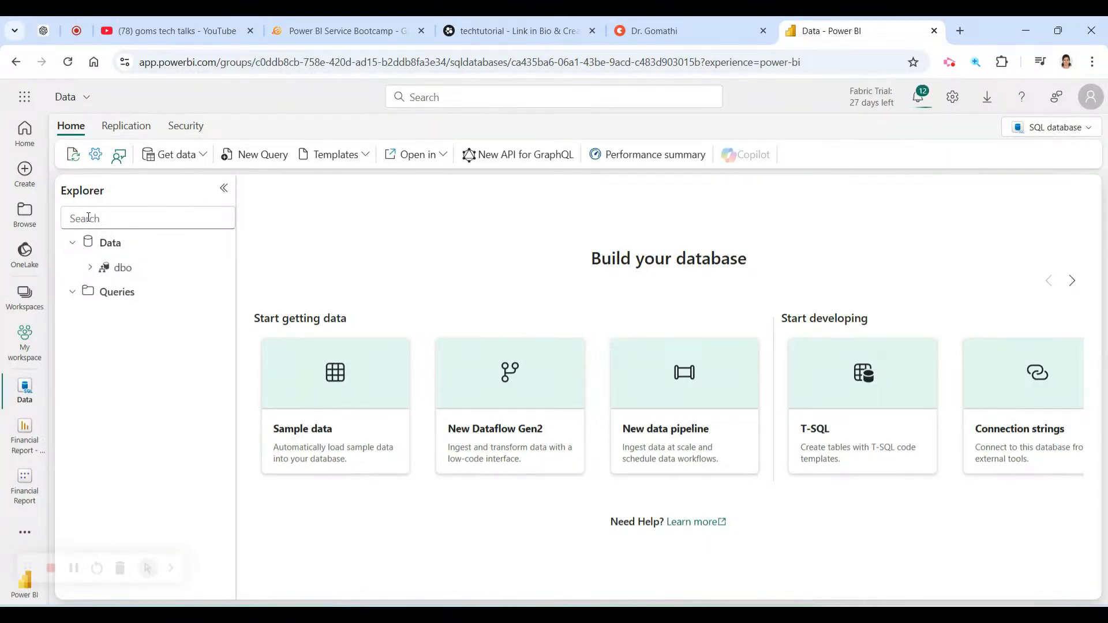
{"action": "left_click", "coordinate": [90, 267]}
{"action": "left_click", "coordinate": [107, 292]}
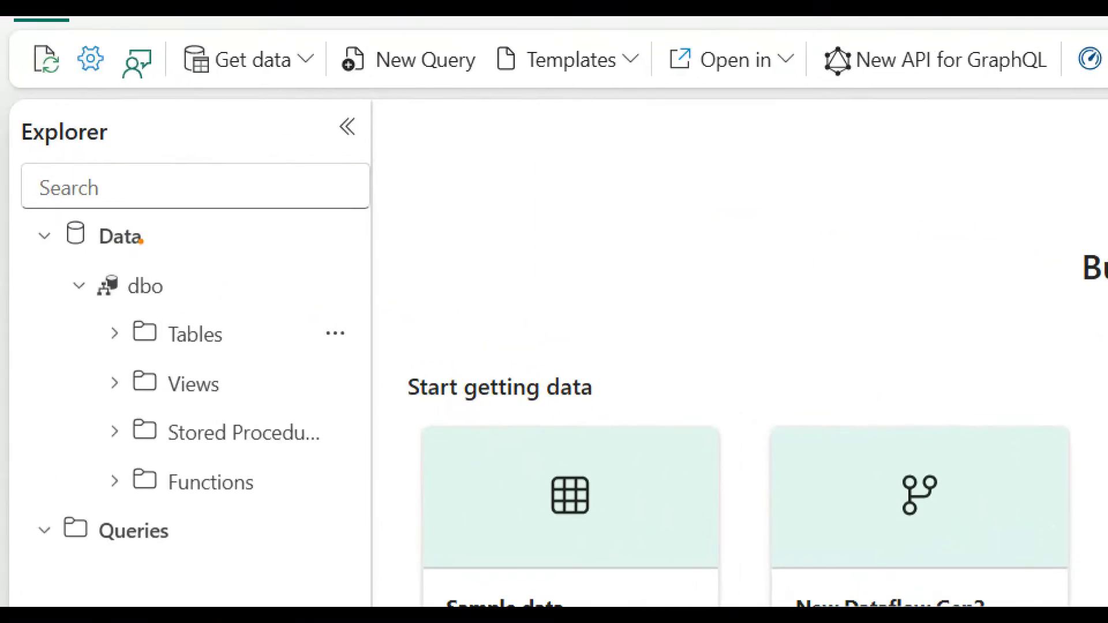
Open the notifications list.
{"action": "mouse_move", "coordinate": [140, 241]}
{"action": "left_mouse_down"}
{"action": "mouse_move", "coordinate": [286, 198]}
{"action": "mouse_move", "coordinate": [301, 183]}
{"action": "mouse_move", "coordinate": [287, 232]}
{"action": "left_mouse_up"}
{"action": "mouse_move", "coordinate": [207, 266]}
{"action": "left_mouse_down"}
{"action": "mouse_move", "coordinate": [45, 280]}
{"action": "mouse_move", "coordinate": [222, 271]}
{"action": "mouse_move", "coordinate": [92, 252]}
{"action": "left_mouse_up"}
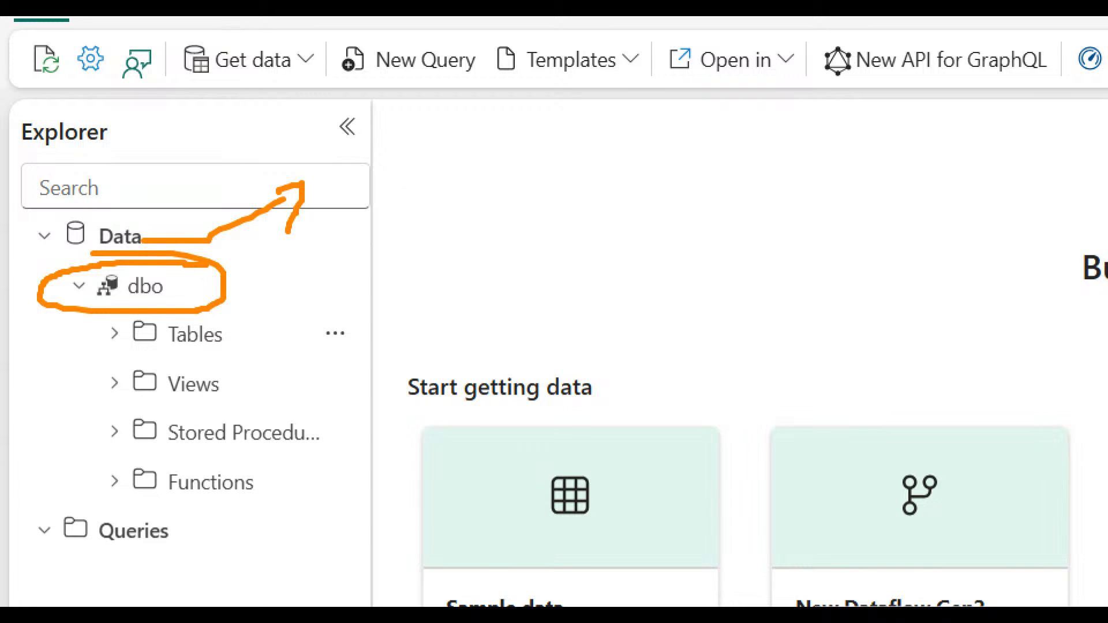
{"action": "mouse_move", "coordinate": [224, 318]}
{"action": "left_mouse_down"}
{"action": "mouse_move", "coordinate": [168, 306]}
{"action": "mouse_move", "coordinate": [87, 325]}
{"action": "mouse_move", "coordinate": [73, 536]}
{"action": "mouse_move", "coordinate": [403, 491]}
{"action": "mouse_move", "coordinate": [420, 307]}
{"action": "mouse_move", "coordinate": [175, 290]}
{"action": "left_mouse_up"}
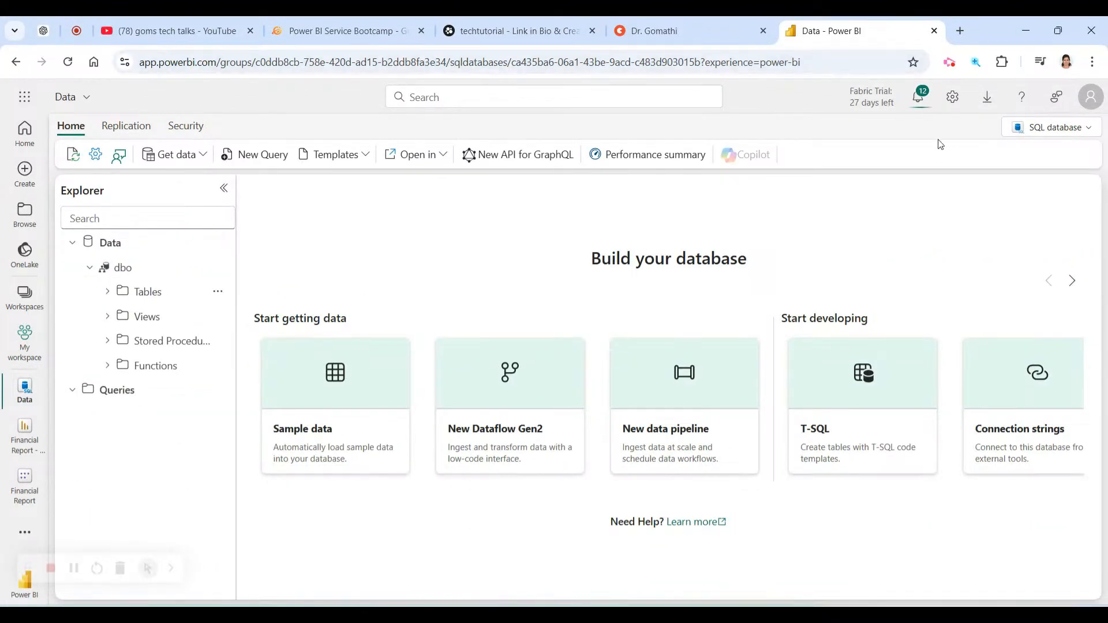
{"action": "left_click", "coordinate": [916, 98]}
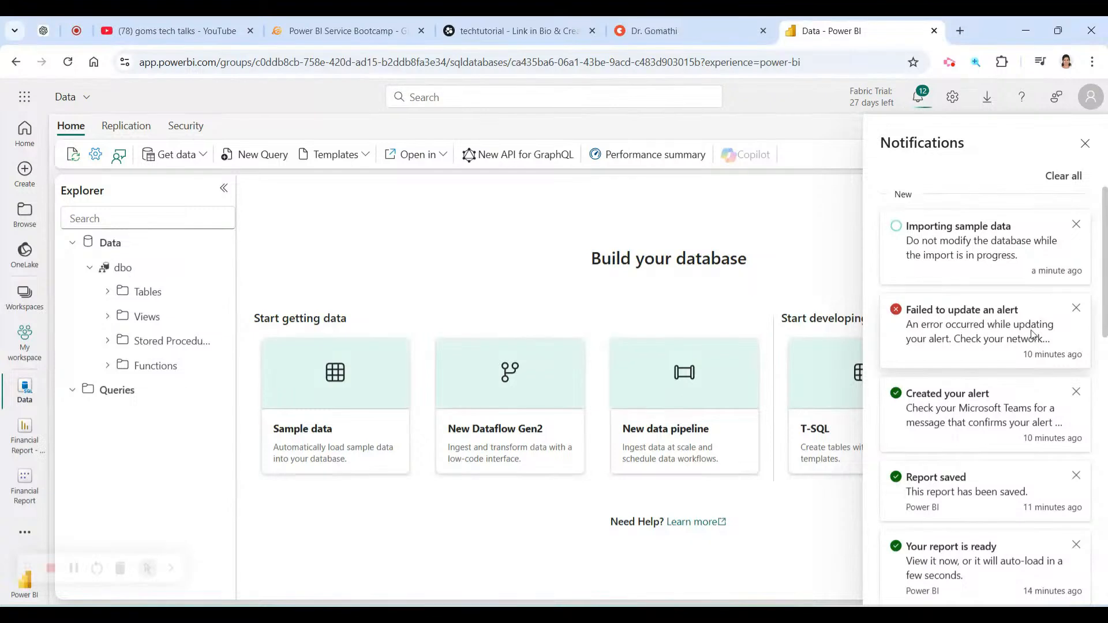
Dismiss every old notification, including the failed alert and the Pinned to dashboard ones.
{"action": "left_click", "coordinate": [1076, 309]}
{"action": "left_click", "coordinate": [1077, 310]}
{"action": "left_click", "coordinate": [1076, 310]}
{"action": "left_click", "coordinate": [1077, 309]}
{"action": "left_click", "coordinate": [1077, 309]}
{"action": "left_click", "coordinate": [1077, 309]}
{"action": "left_click", "coordinate": [1077, 309]}
{"action": "left_click", "coordinate": [1077, 309]}
{"action": "left_click", "coordinate": [1077, 310]}
{"action": "left_click", "coordinate": [1077, 309]}
{"action": "left_click", "coordinate": [1077, 310]}
{"action": "left_click", "coordinate": [1078, 333]}
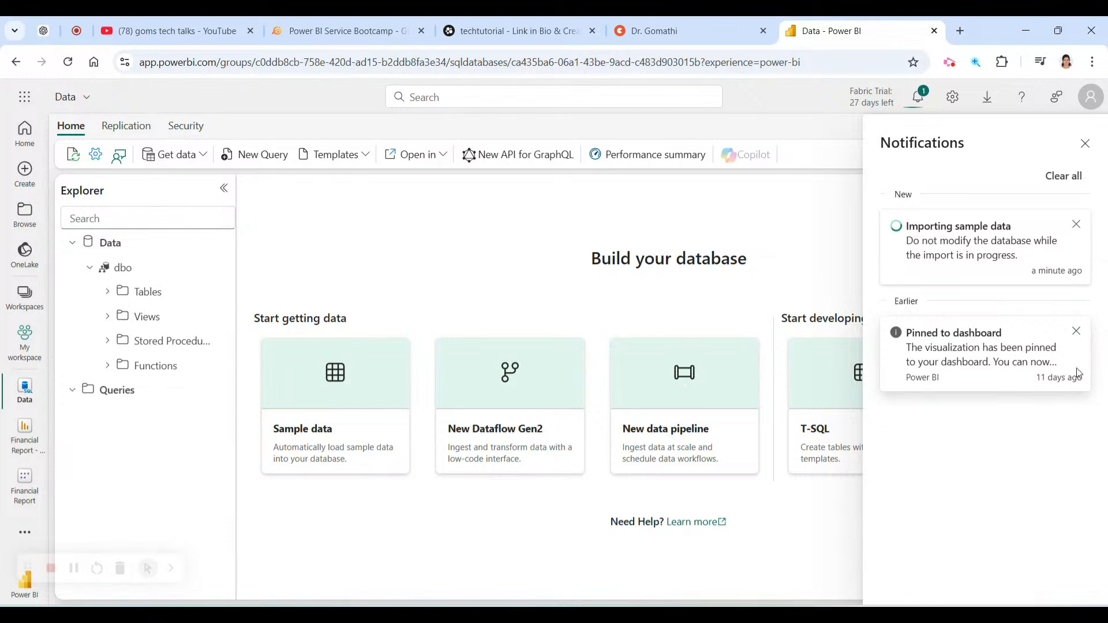
{"action": "left_click", "coordinate": [1074, 331]}
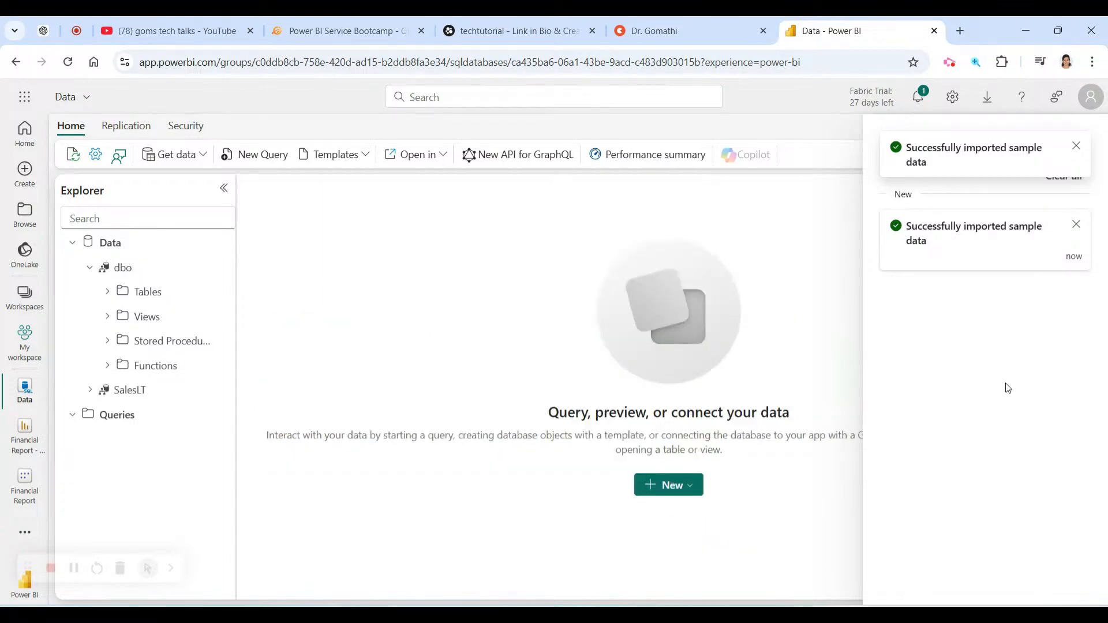
Close the import notice and list BuildVersion's columns under dbo Tables in a widened Explorer.
{"action": "left_click", "coordinate": [1076, 147]}
{"action": "left_click", "coordinate": [1084, 146]}
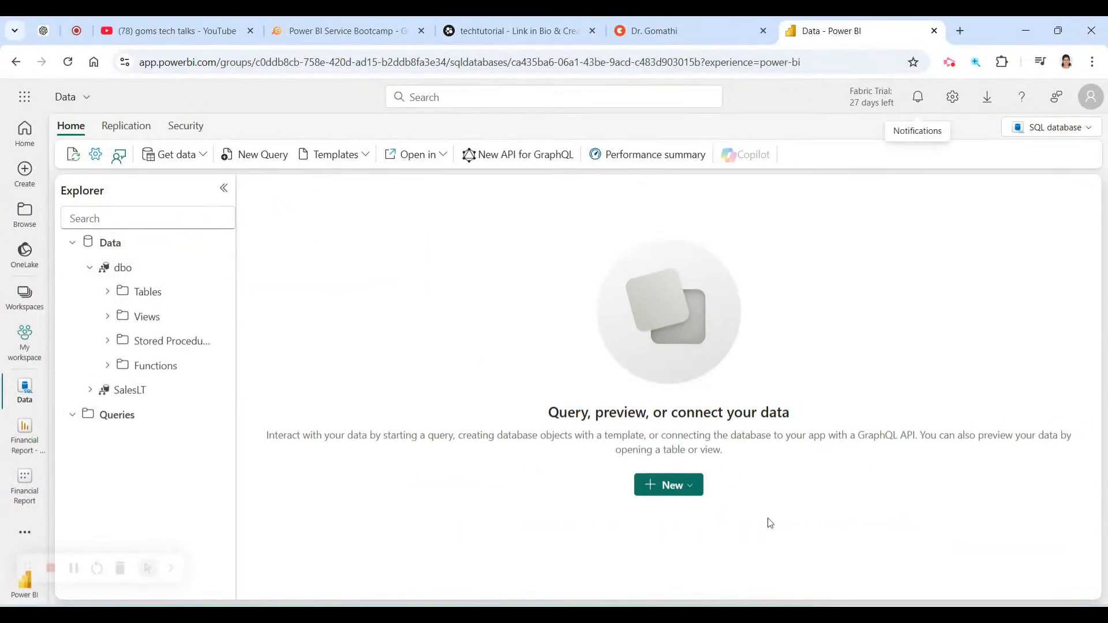
{"action": "left_click", "coordinate": [108, 294]}
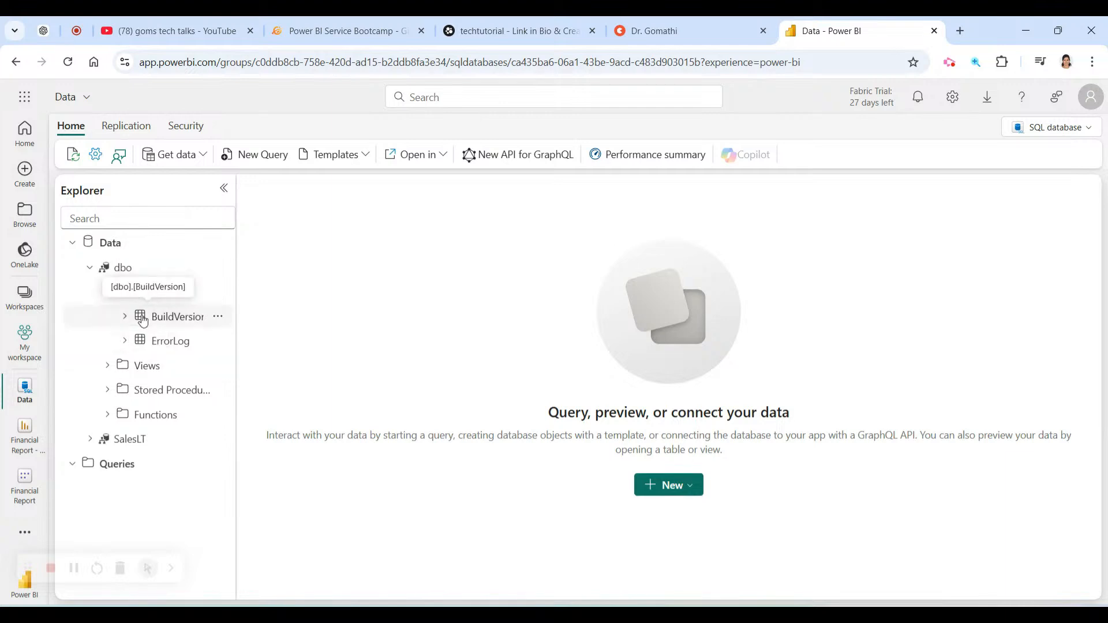
{"action": "left_click", "coordinate": [123, 319]}
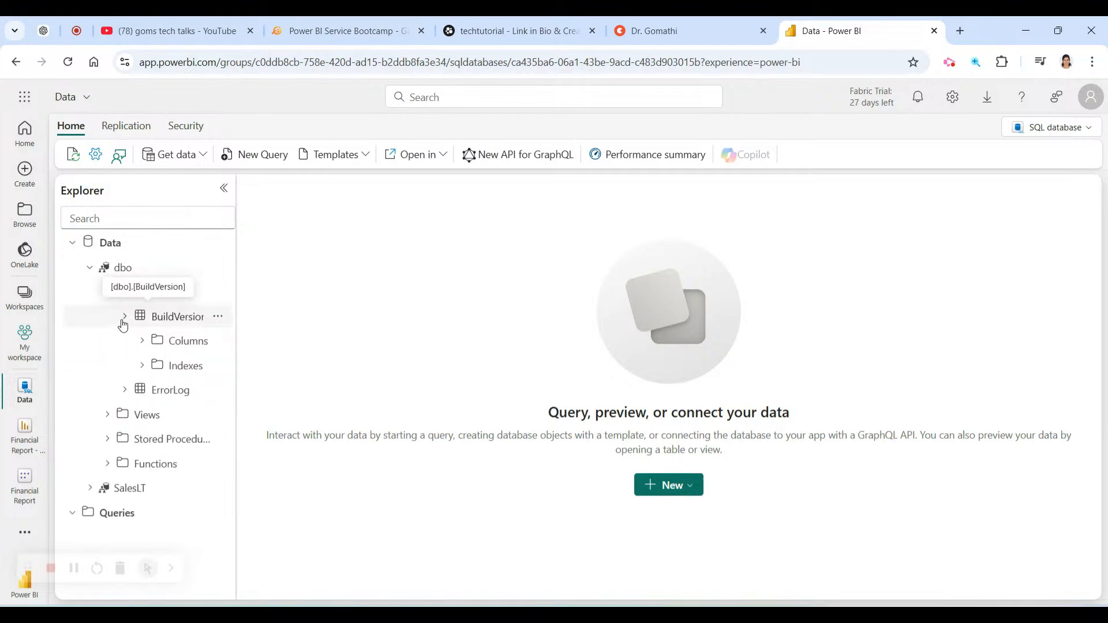
{"action": "left_click", "coordinate": [141, 342]}
{"action": "left_click_drag", "start_coordinate": [236, 347], "coordinate": [423, 366]}
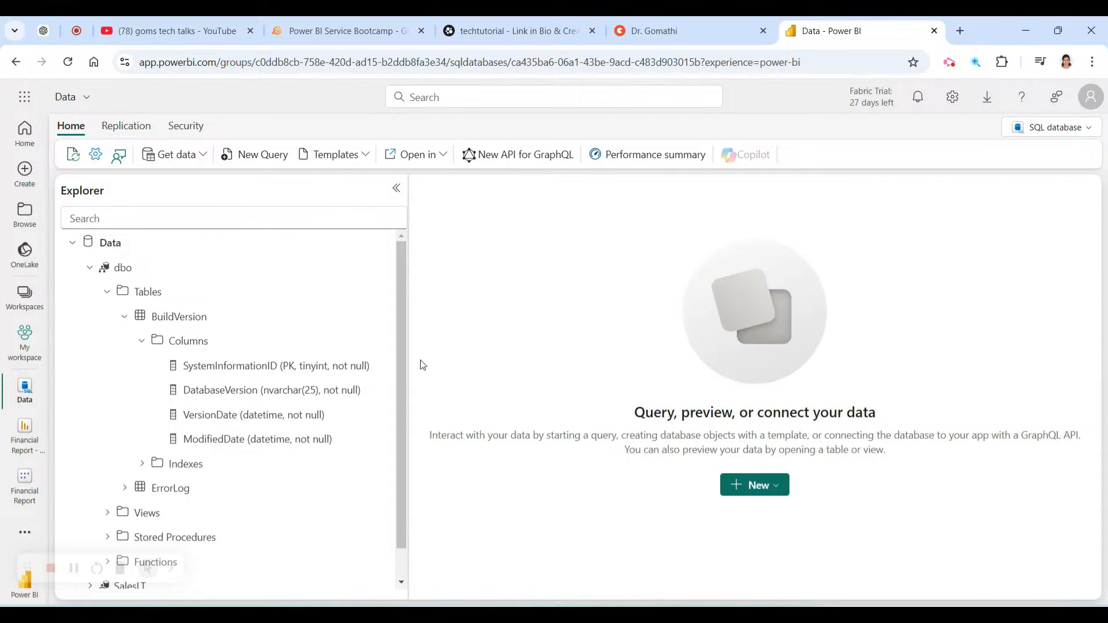
{"action": "left_click_drag", "start_coordinate": [423, 365], "coordinate": [407, 369]}
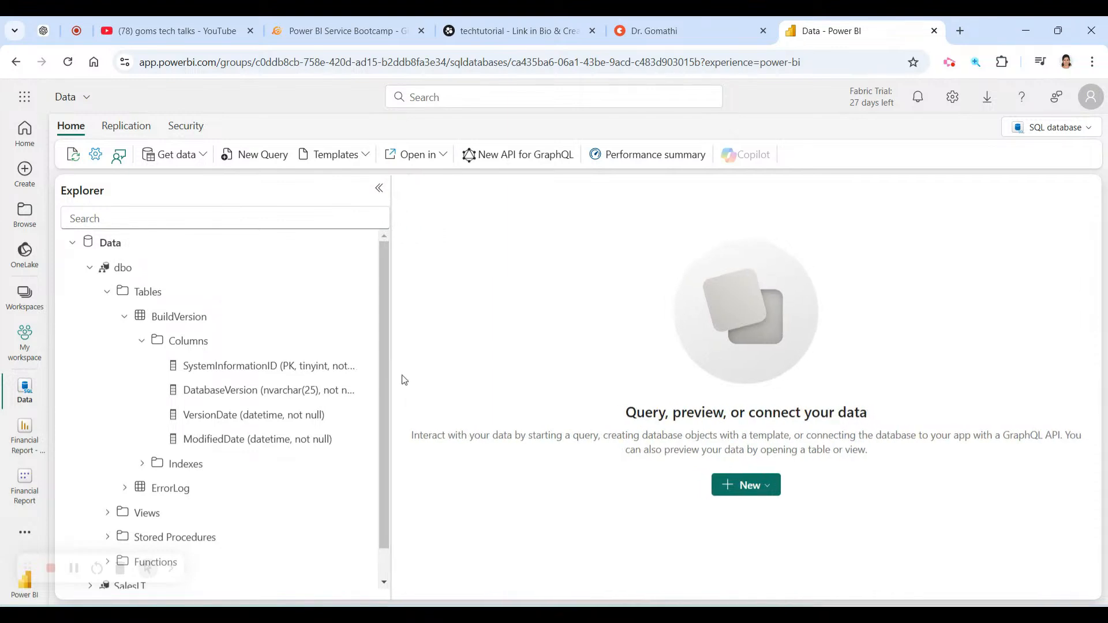
Expand ErrorLog and check dbo's Views (refreshed, still empty) and Stored Procedures folders.
{"action": "left_click", "coordinate": [124, 487]}
{"action": "scroll", "coordinate": [279, 465], "scroll_direction": "down", "scroll_amount": 1}
{"action": "left_click", "coordinate": [106, 480]}
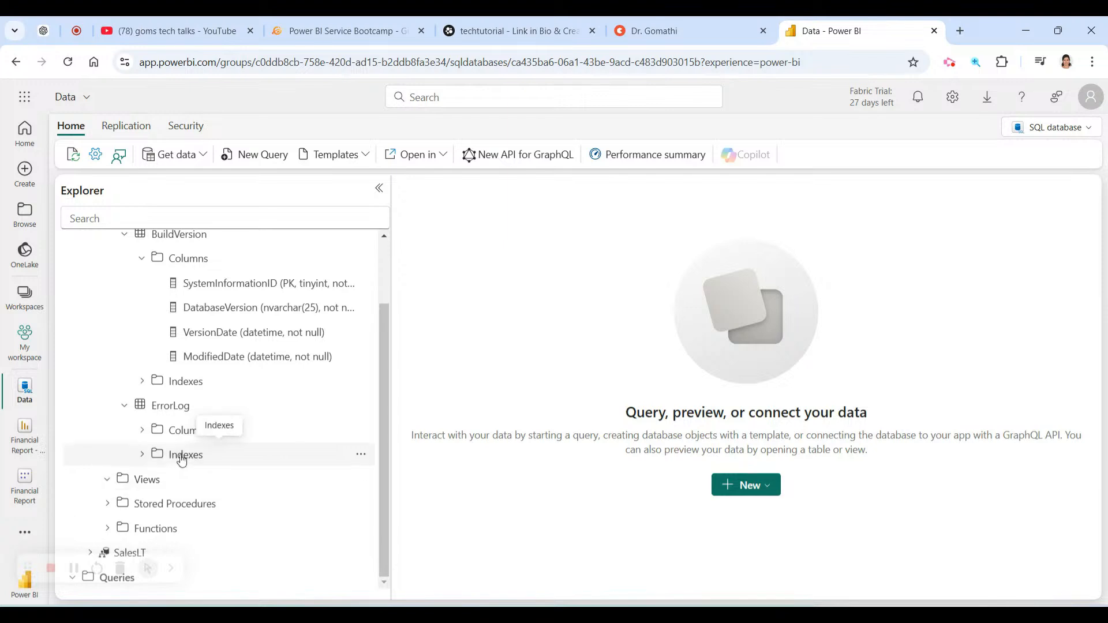
{"action": "double_click", "coordinate": [114, 478]}
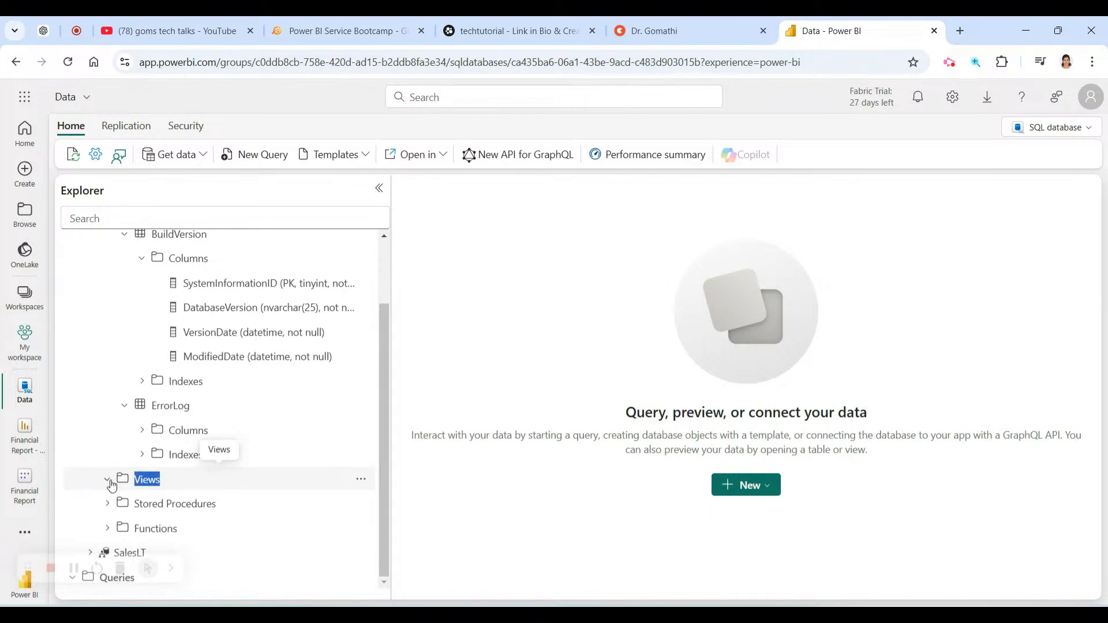
{"action": "left_click", "coordinate": [361, 479]}
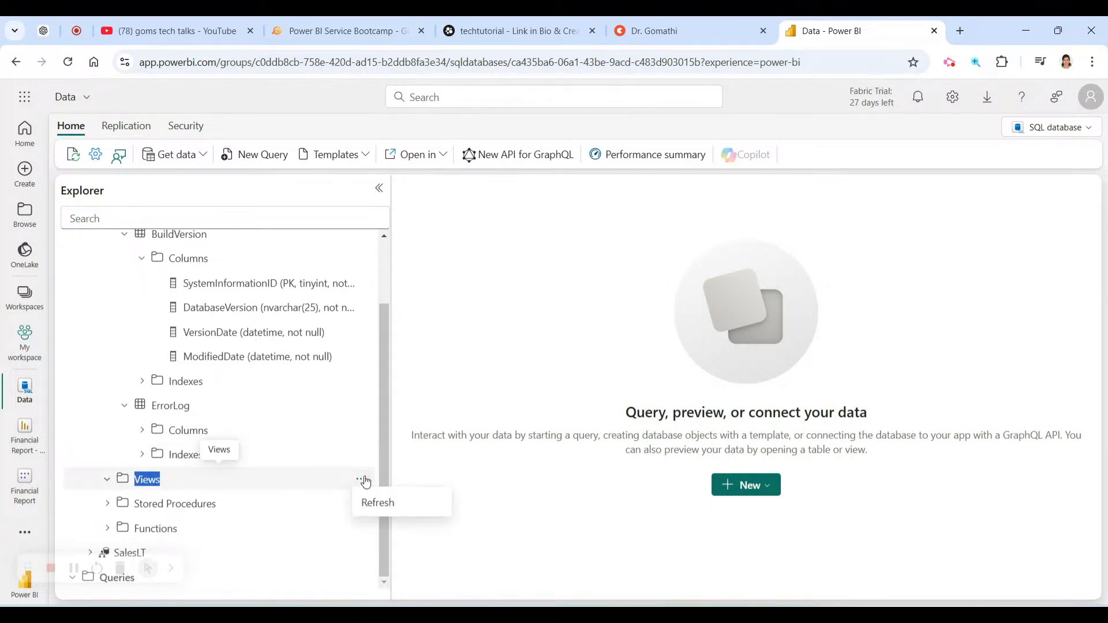
{"action": "left_click", "coordinate": [370, 502]}
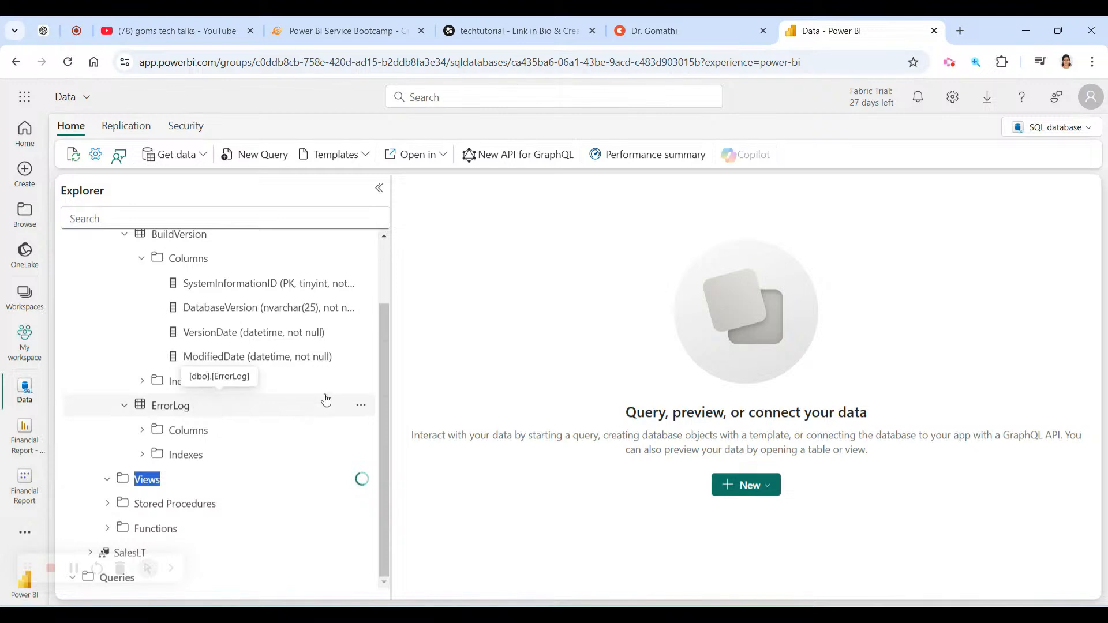
{"action": "left_click", "coordinate": [108, 484]}
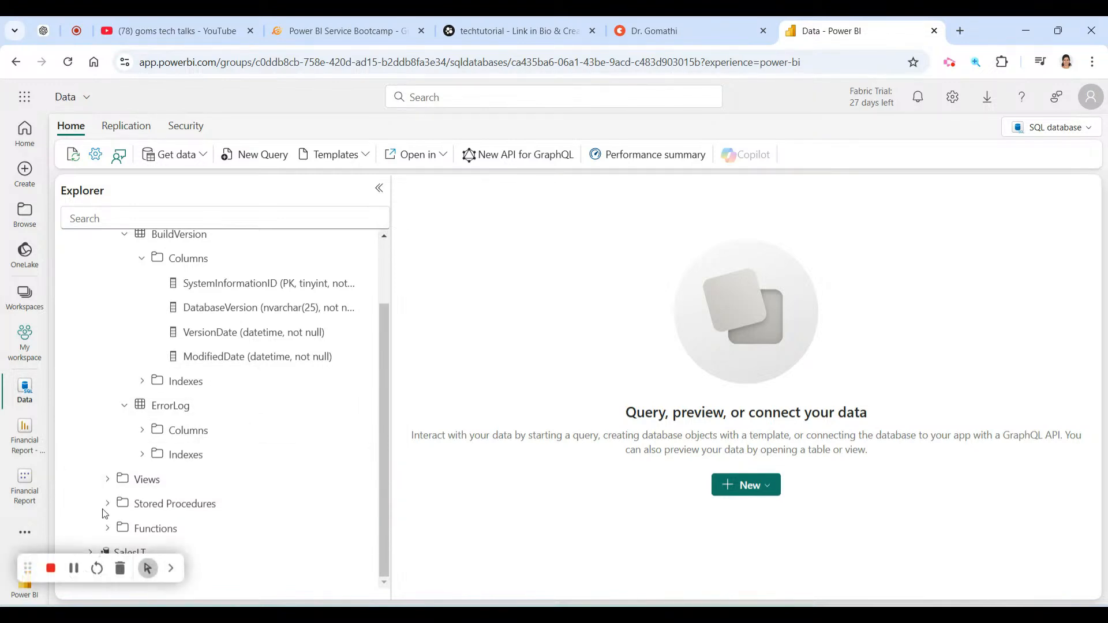
{"action": "left_click", "coordinate": [107, 504]}
{"action": "scroll", "coordinate": [306, 505], "scroll_direction": "down", "scroll_amount": 1}
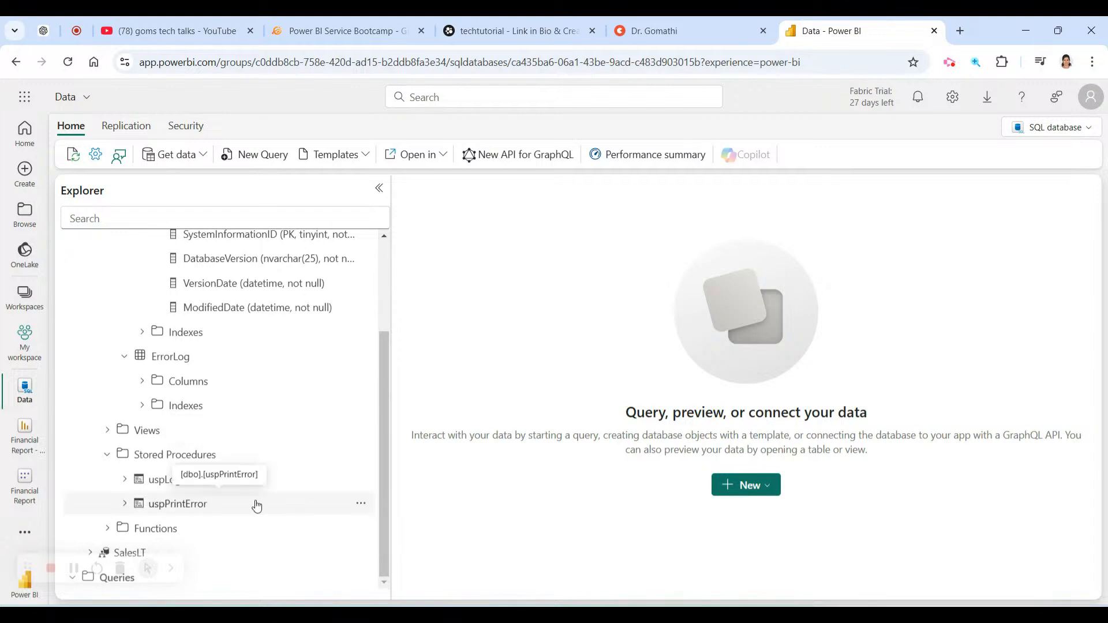
{"action": "left_click", "coordinate": [110, 454]}
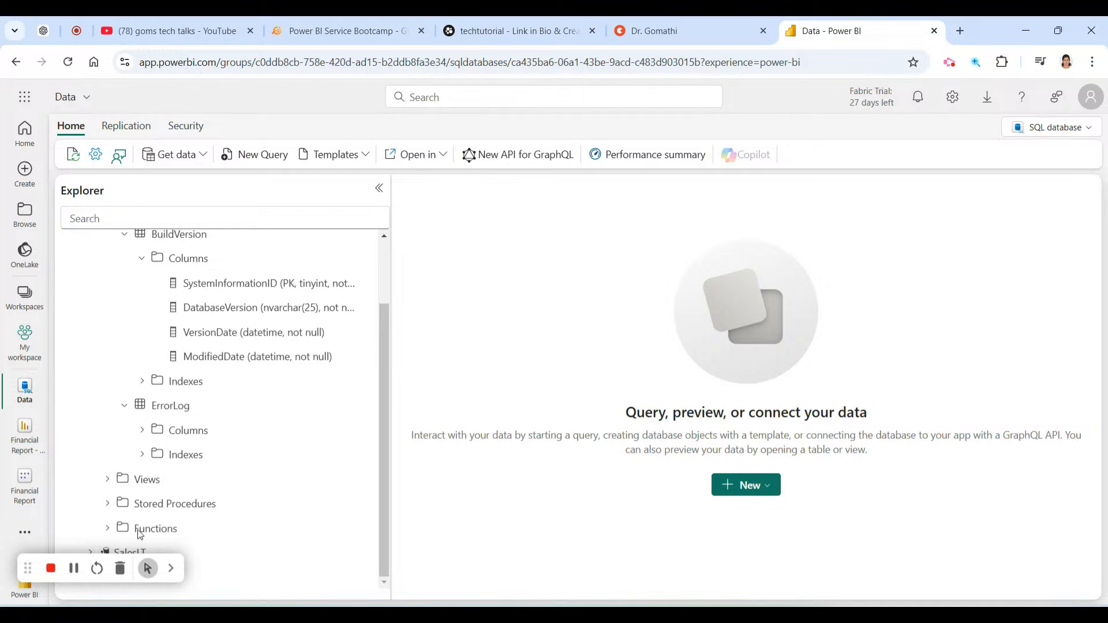
Collapse the BuildVersion and ErrorLog tables and the dbo schema.
{"action": "scroll", "coordinate": [384, 486], "scroll_direction": "up", "scroll_amount": 2}
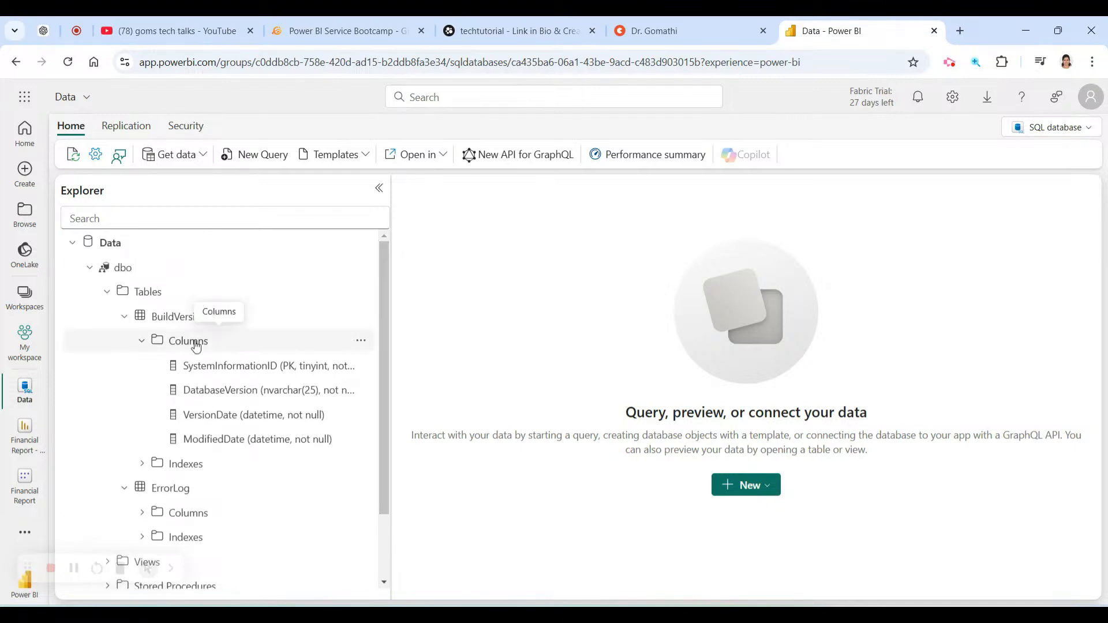
{"action": "left_click", "coordinate": [125, 317]}
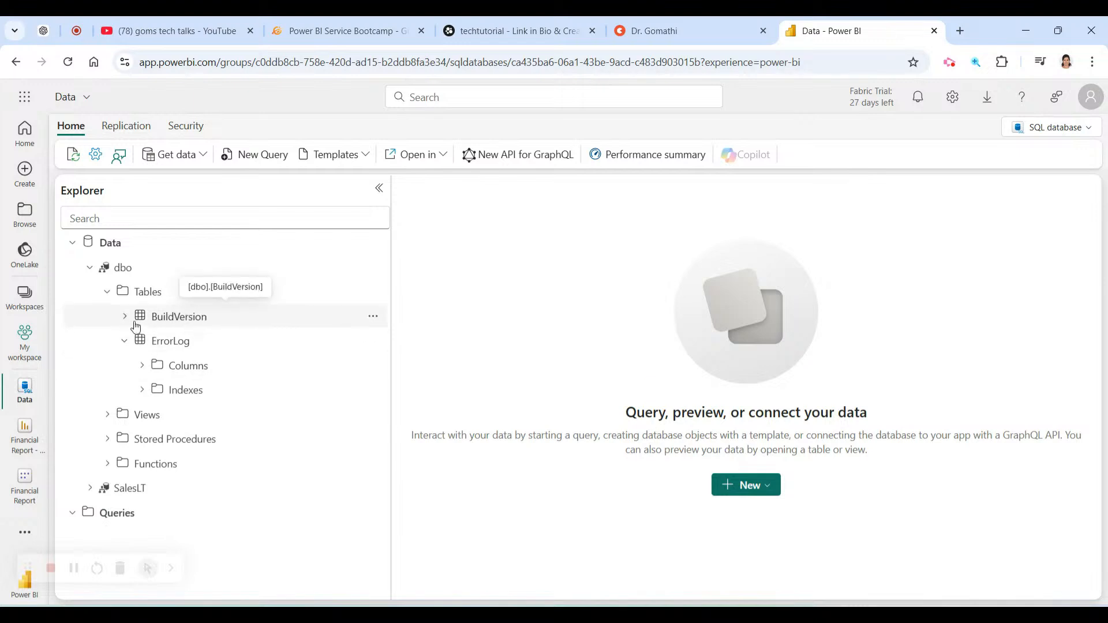
{"action": "left_click", "coordinate": [123, 345]}
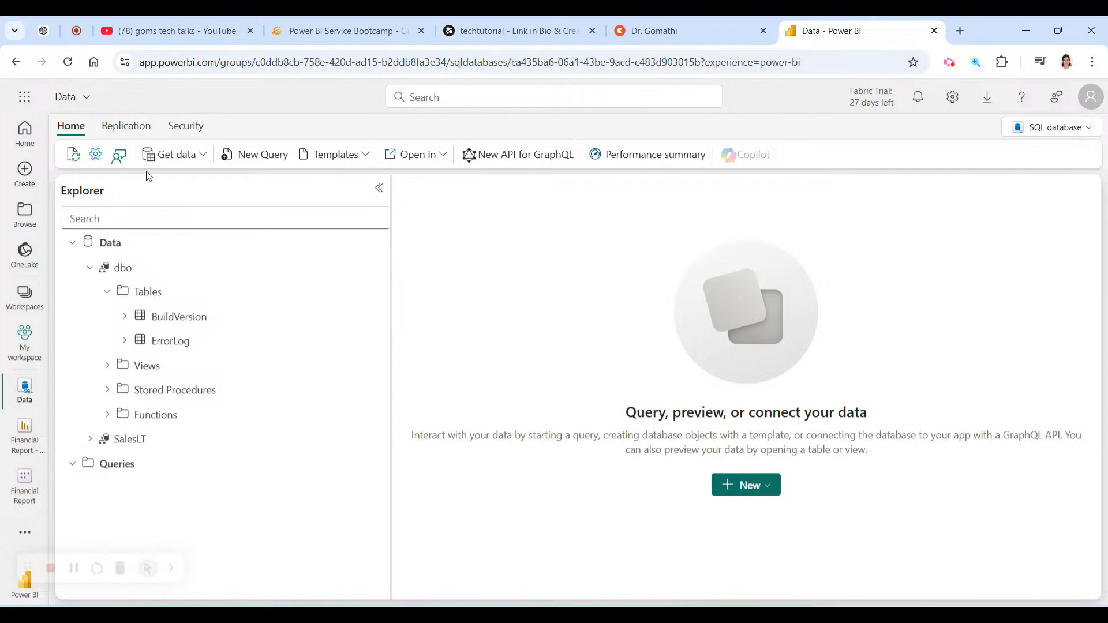
{"action": "left_click", "coordinate": [93, 270]}
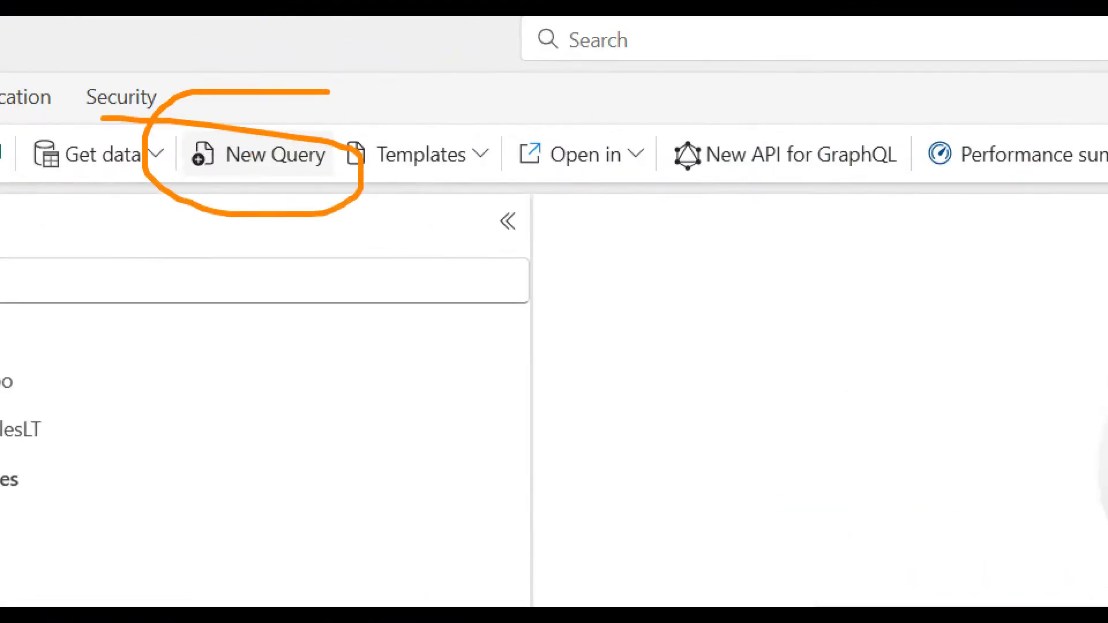
Browse the object templates, then create the blank SQL query 1 via New Query.
{"action": "left_click", "coordinate": [481, 155]}
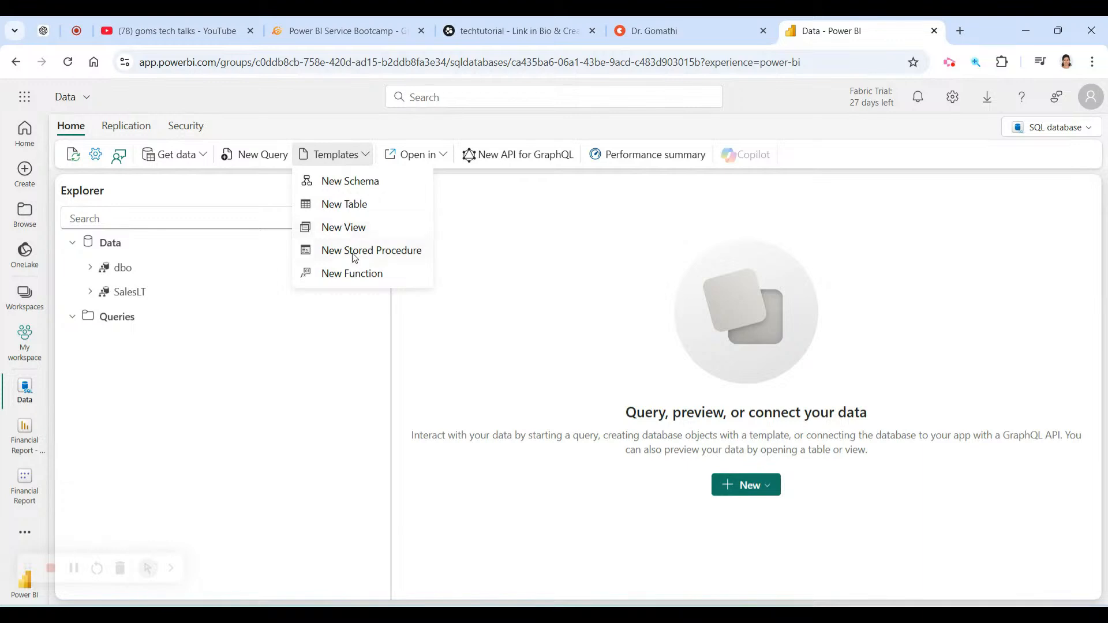
{"action": "left_click", "coordinate": [744, 484]}
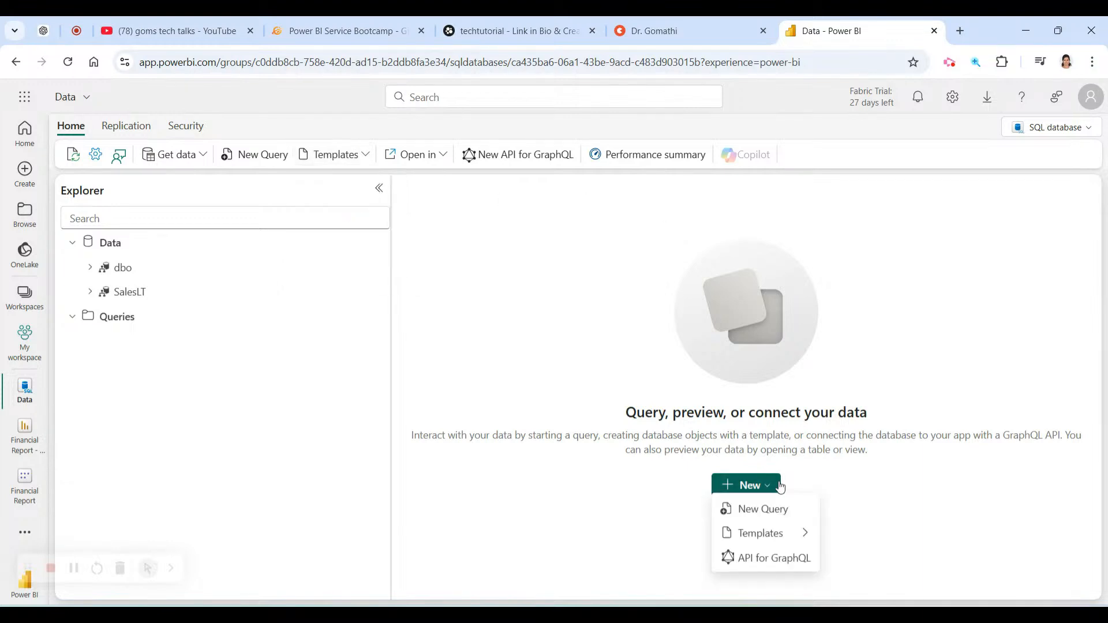
{"action": "mouse_move", "coordinate": [804, 535]}
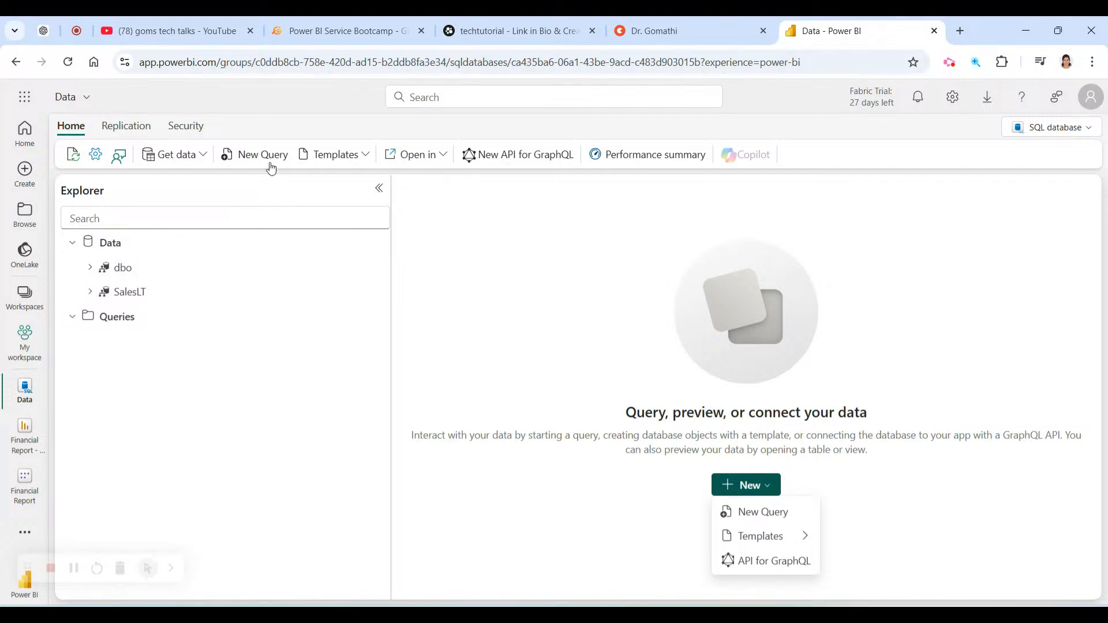
{"action": "left_click", "coordinate": [752, 511]}
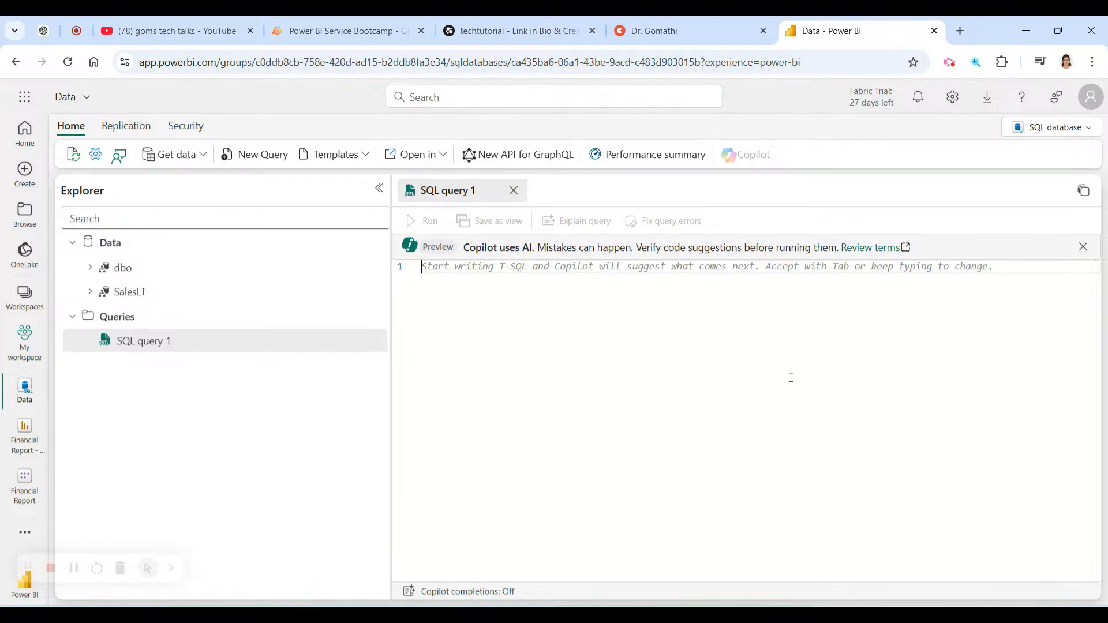
Dismiss the Copilot notice, review the Get data, Security and Replication ribbons, and return to My workspace.
{"action": "left_click", "coordinate": [1082, 247]}
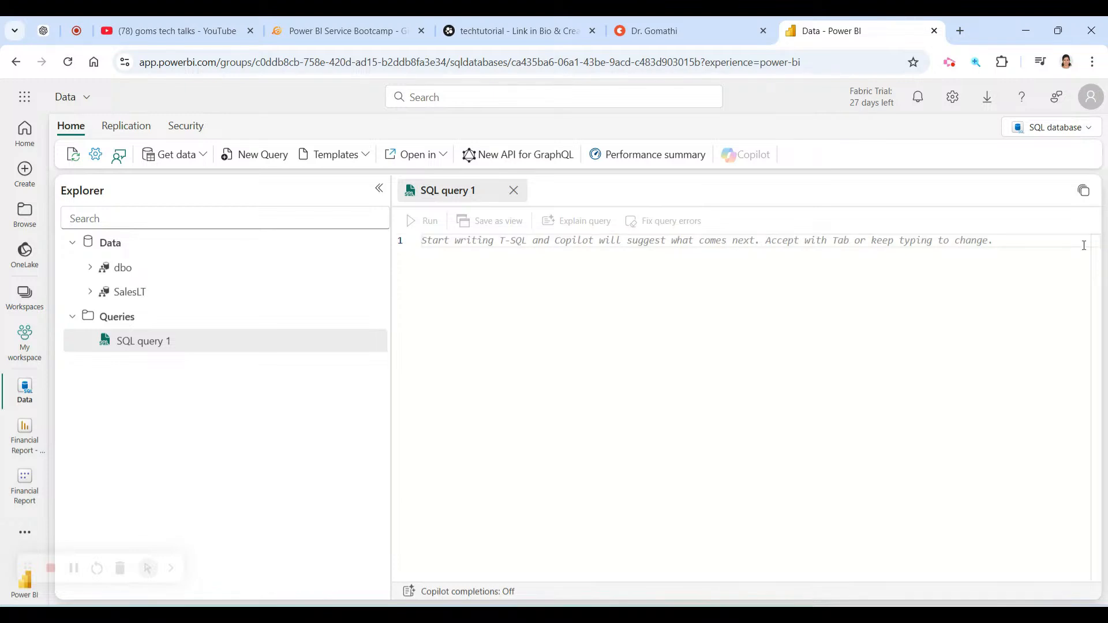
{"action": "left_click", "coordinate": [201, 162]}
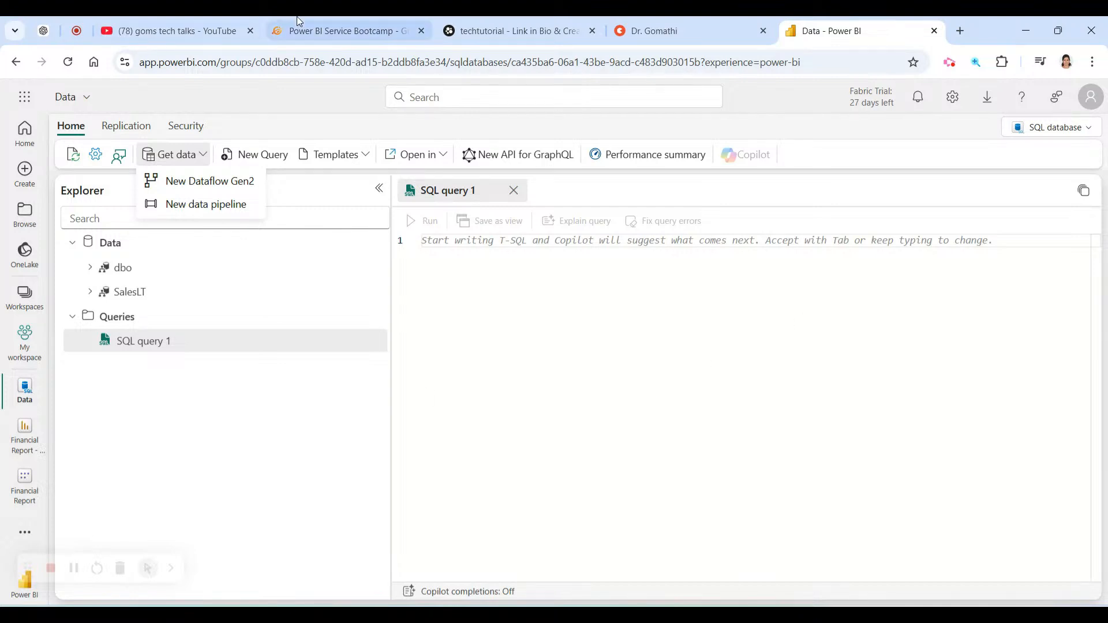
{"action": "left_click", "coordinate": [195, 131]}
{"action": "left_click", "coordinate": [118, 128]}
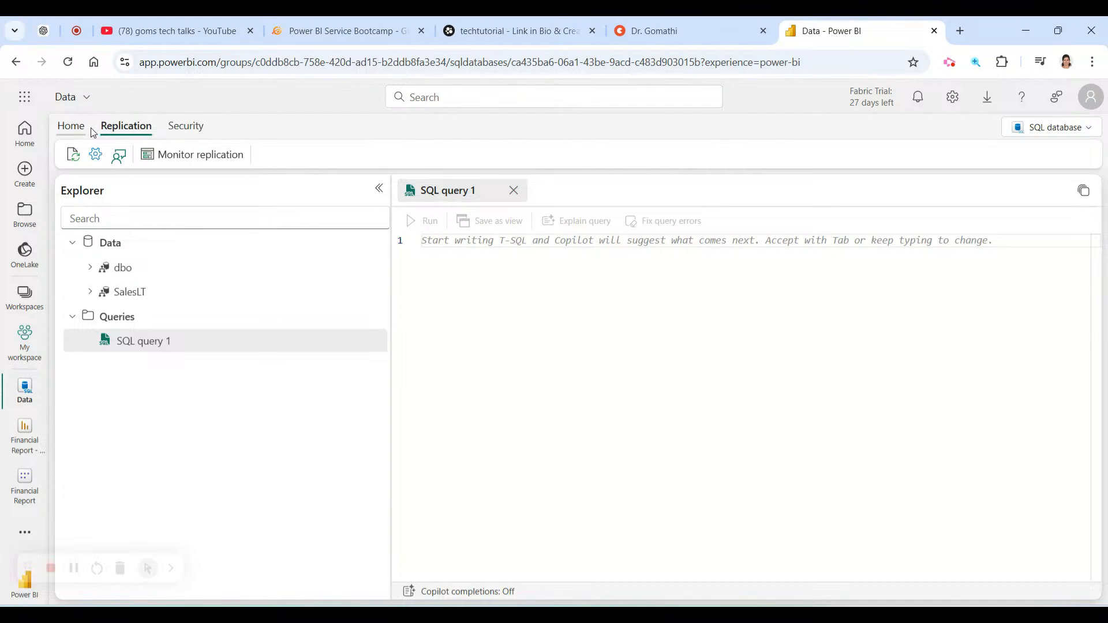
{"action": "left_click", "coordinate": [78, 129]}
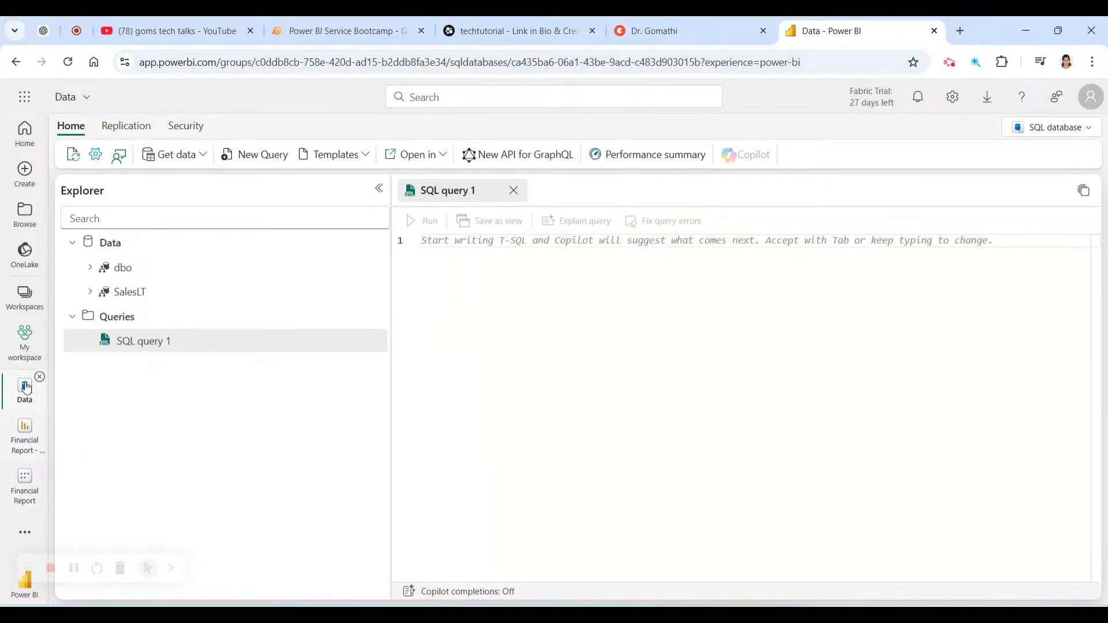
{"action": "left_click", "coordinate": [25, 344]}
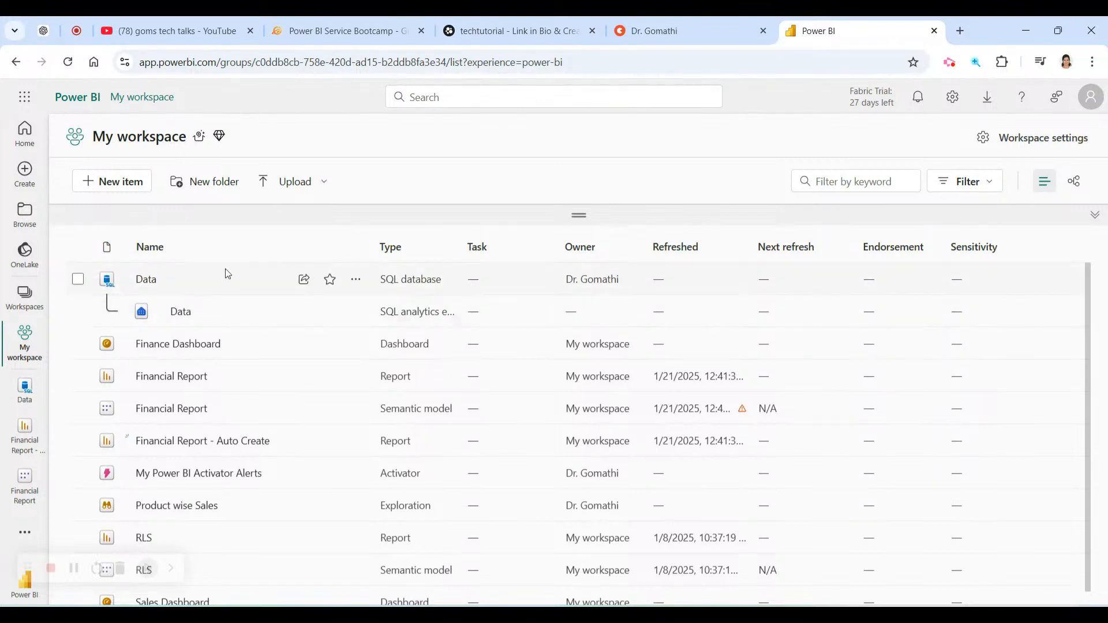
{"action": "left_click", "coordinate": [355, 279]}
{"action": "left_click", "coordinate": [405, 360]}
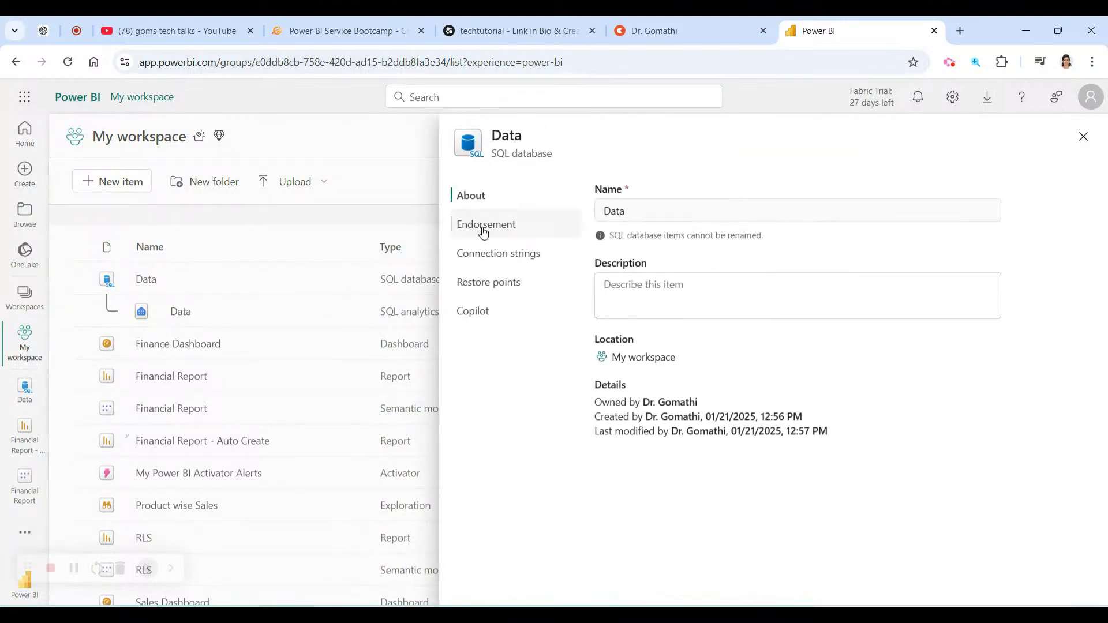
{"action": "left_click", "coordinate": [484, 231]}
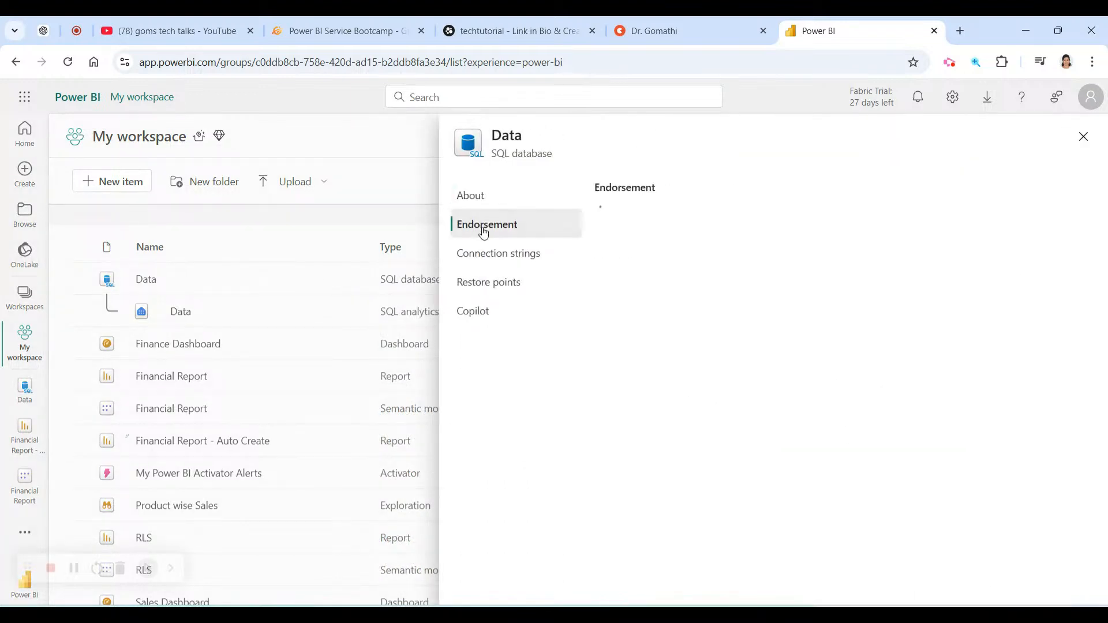
{"action": "left_click", "coordinate": [483, 263]}
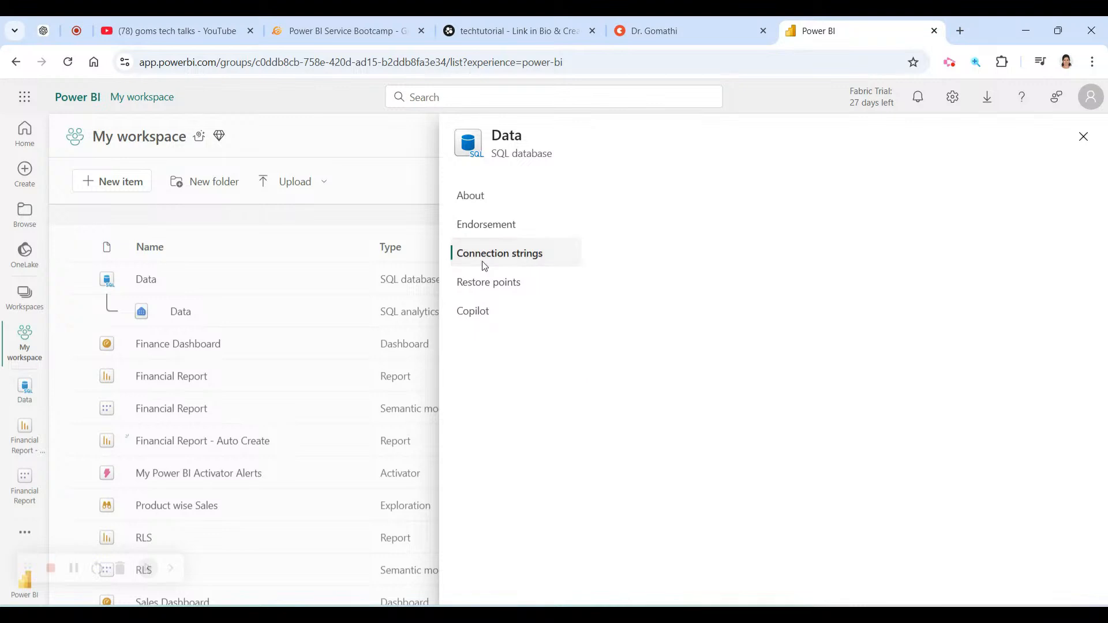
{"action": "left_click", "coordinate": [484, 284]}
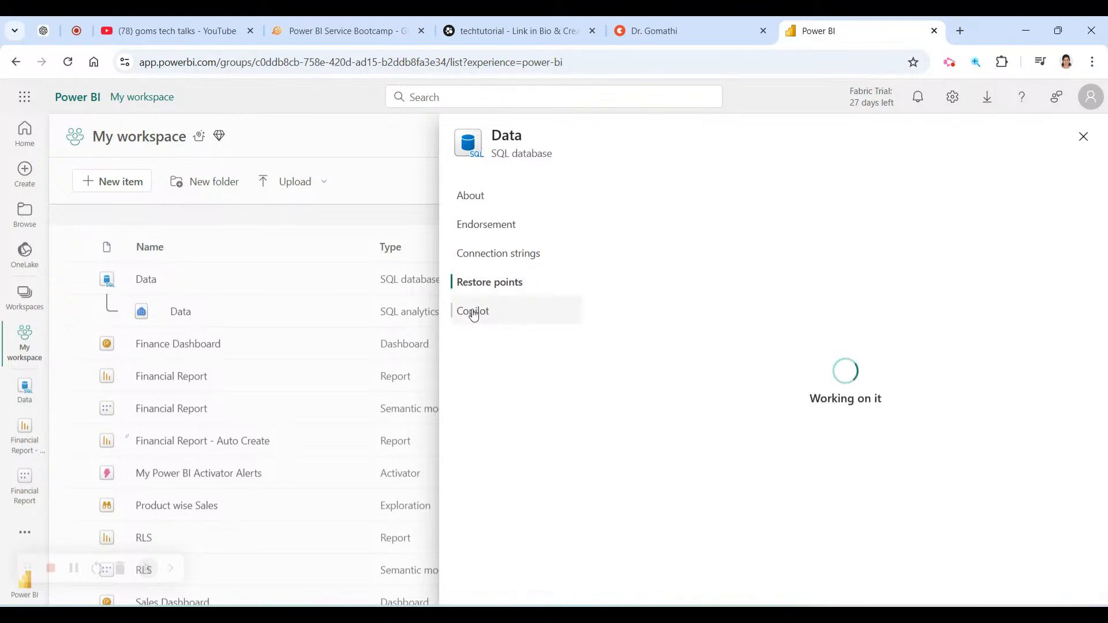
{"action": "left_click", "coordinate": [473, 312]}
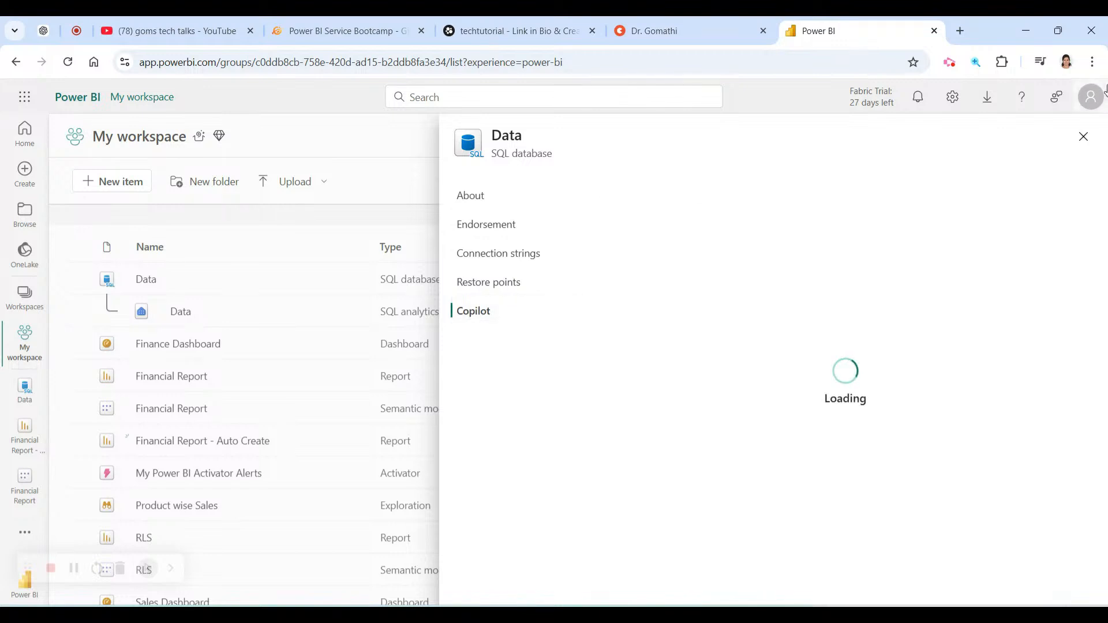
{"action": "left_click", "coordinate": [1084, 137]}
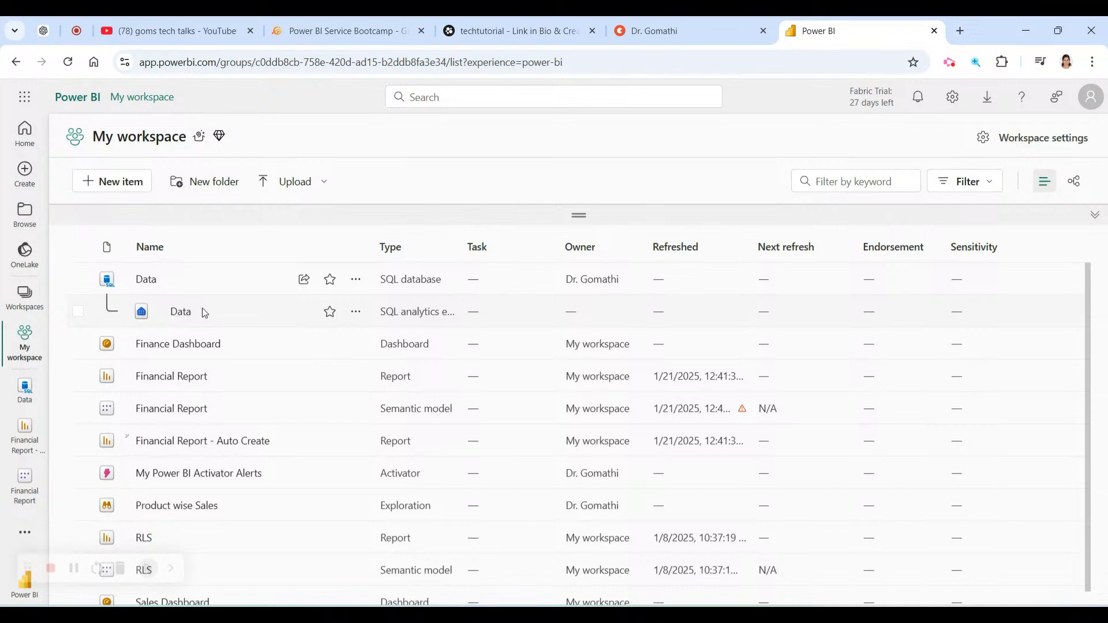
Copy the SQL connection string from the Data SQL analytics endpoint's SQL endpoint settings.
{"action": "left_click", "coordinate": [365, 312]}
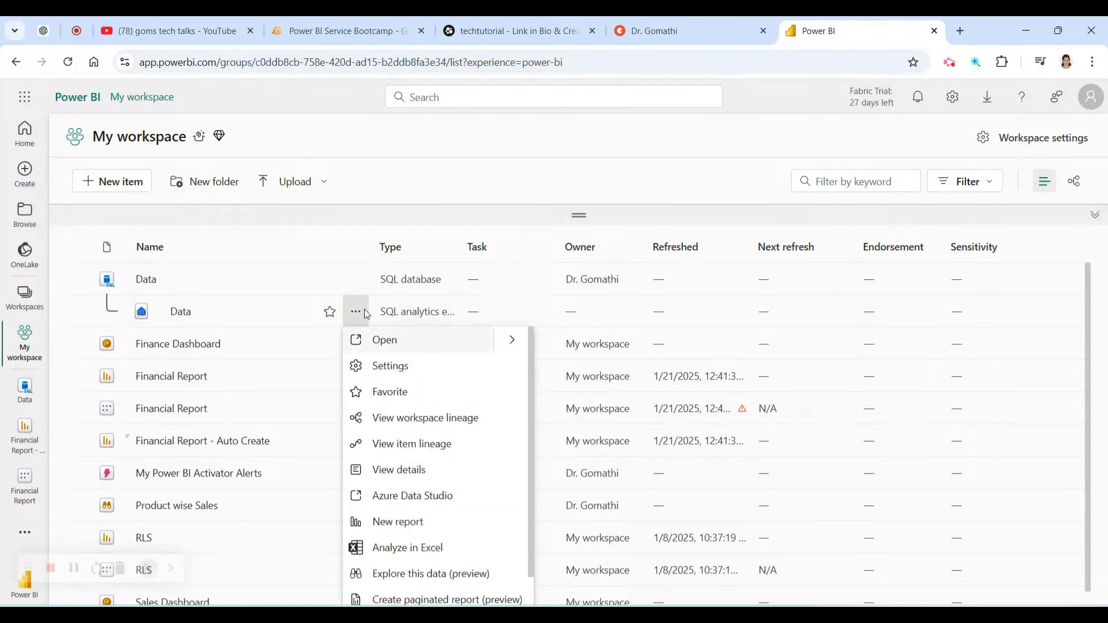
{"action": "scroll", "coordinate": [448, 451], "scroll_direction": "down", "scroll_amount": 1}
{"action": "scroll", "coordinate": [448, 451], "scroll_direction": "up", "scroll_amount": 1}
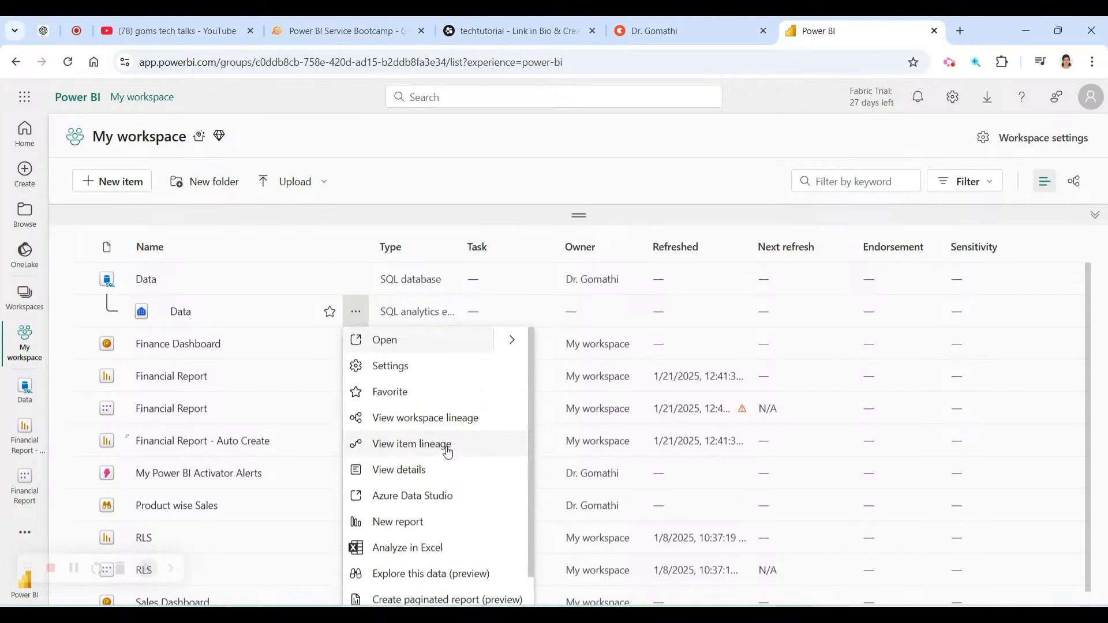
{"action": "left_click", "coordinate": [426, 365]}
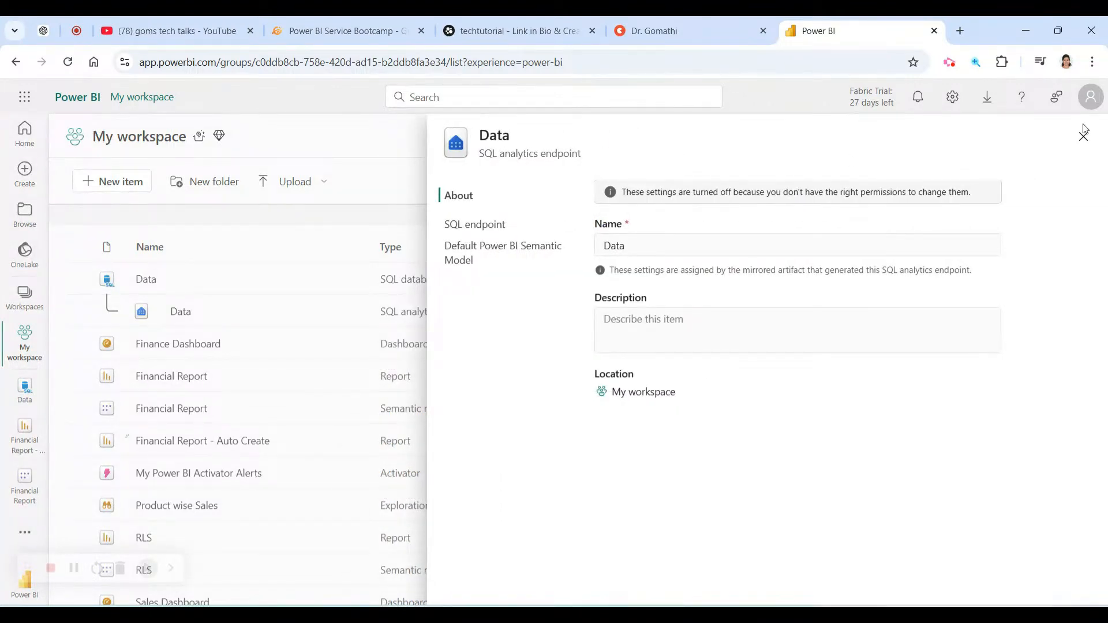
{"action": "left_click", "coordinate": [482, 225]}
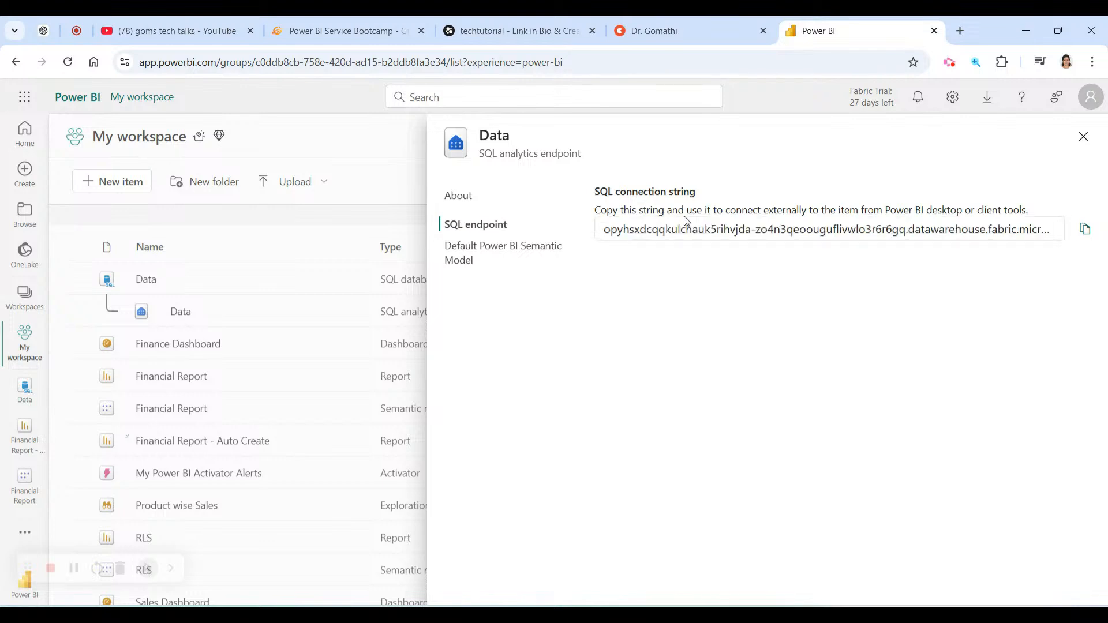
{"action": "left_click", "coordinate": [1085, 230]}
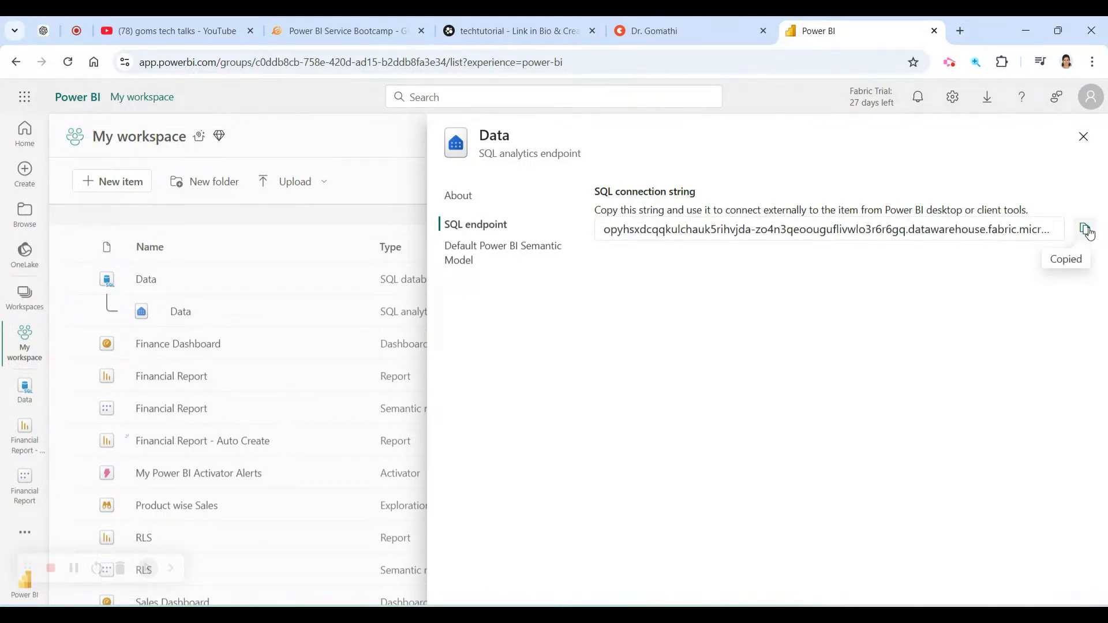
{"action": "left_click", "coordinate": [1083, 137]}
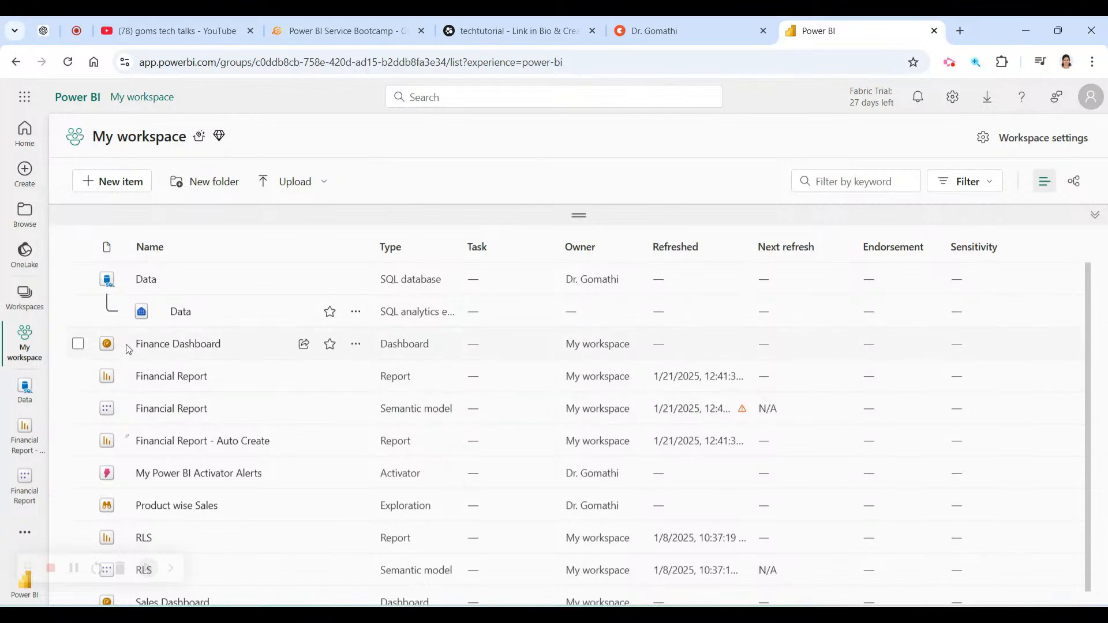
Reopen the endpoint's options menu, close it unused, and adjust the workspace item list columns.
{"action": "left_click", "coordinate": [357, 314]}
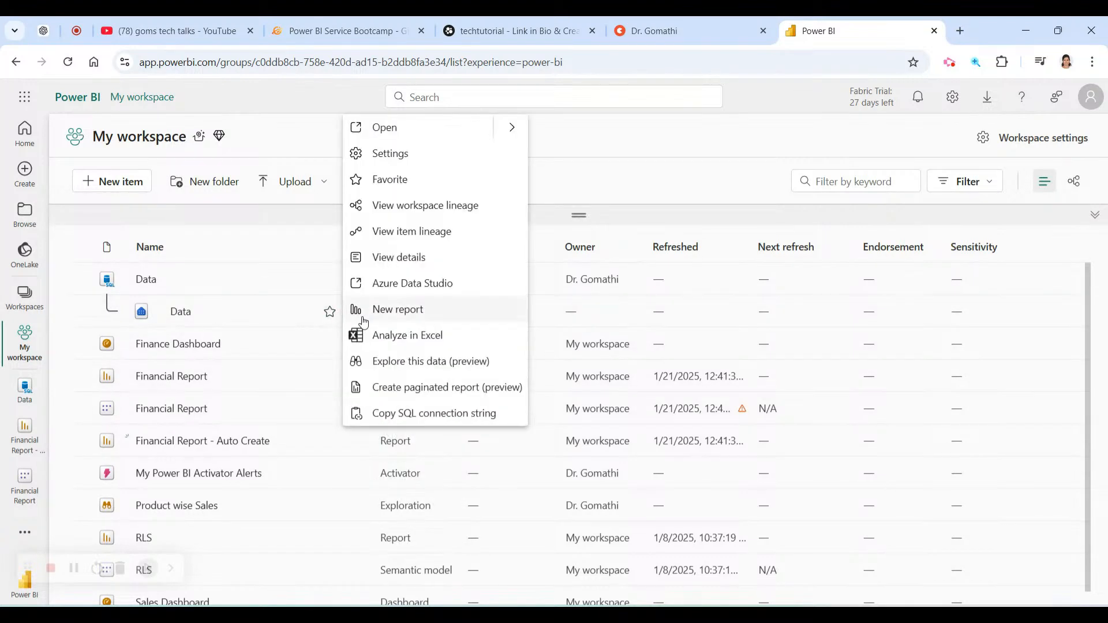
{"action": "left_click", "coordinate": [236, 229]}
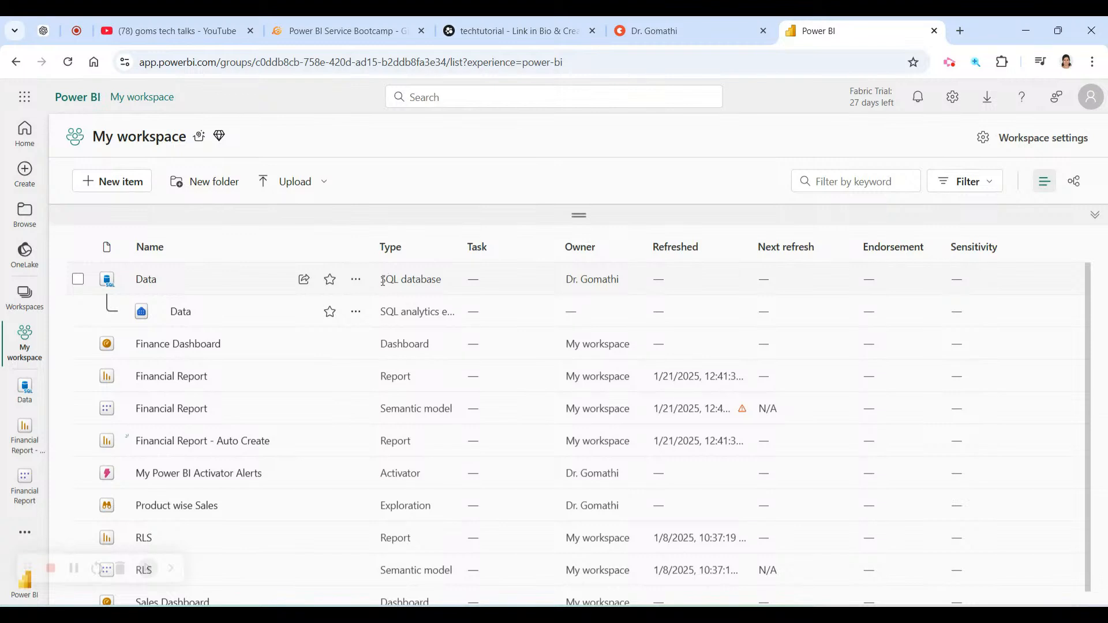
{"action": "left_click_drag", "start_coordinate": [383, 280], "coordinate": [441, 280]}
{"action": "left_click", "coordinate": [395, 313]}
{"action": "left_click_drag", "start_coordinate": [379, 315], "coordinate": [459, 315]}
{"action": "scroll", "coordinate": [412, 453], "scroll_direction": "down", "scroll_amount": 1}
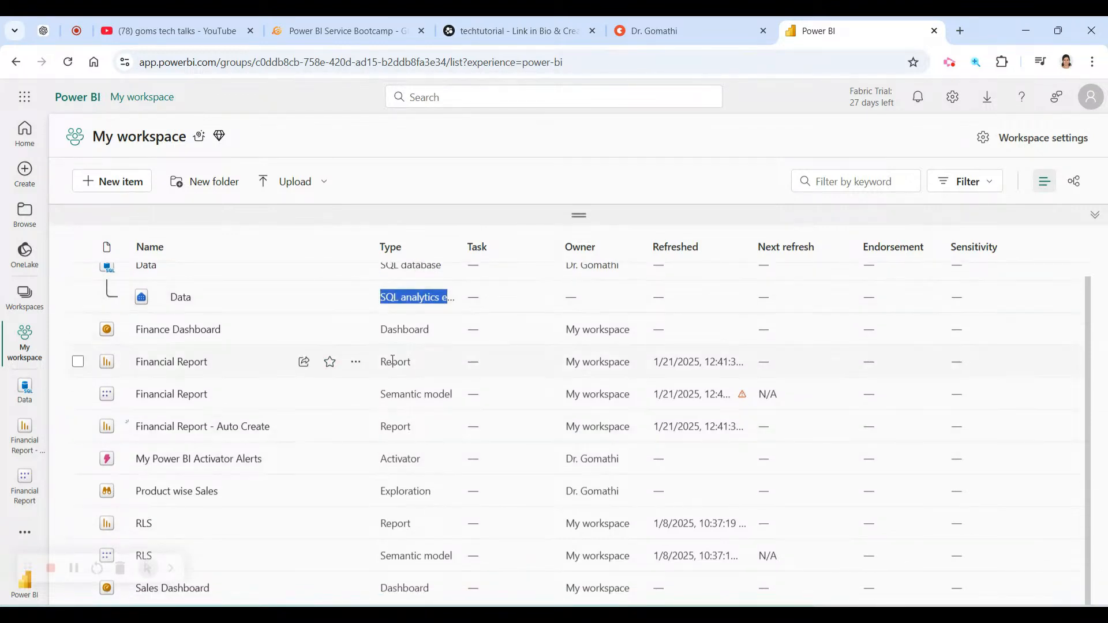
{"action": "scroll", "coordinate": [393, 360], "scroll_direction": "up", "scroll_amount": 1}
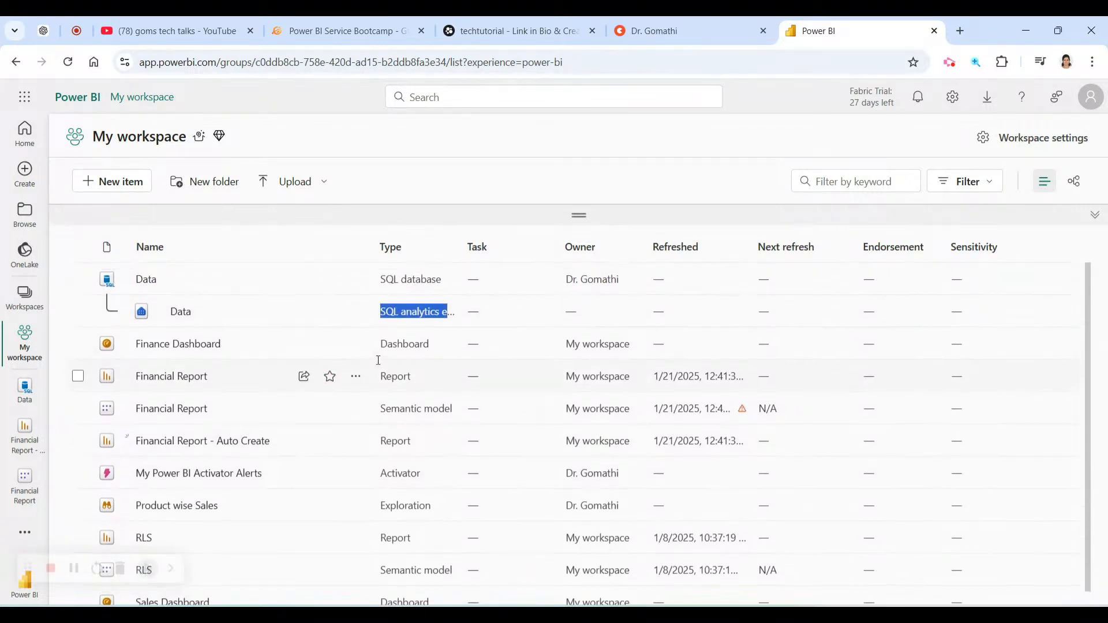
Create a new semantic model with Excel as the source, past the new-experience intro.
{"action": "left_click", "coordinate": [95, 180]}
{"action": "scroll", "coordinate": [927, 446], "scroll_direction": "down", "scroll_amount": 12}
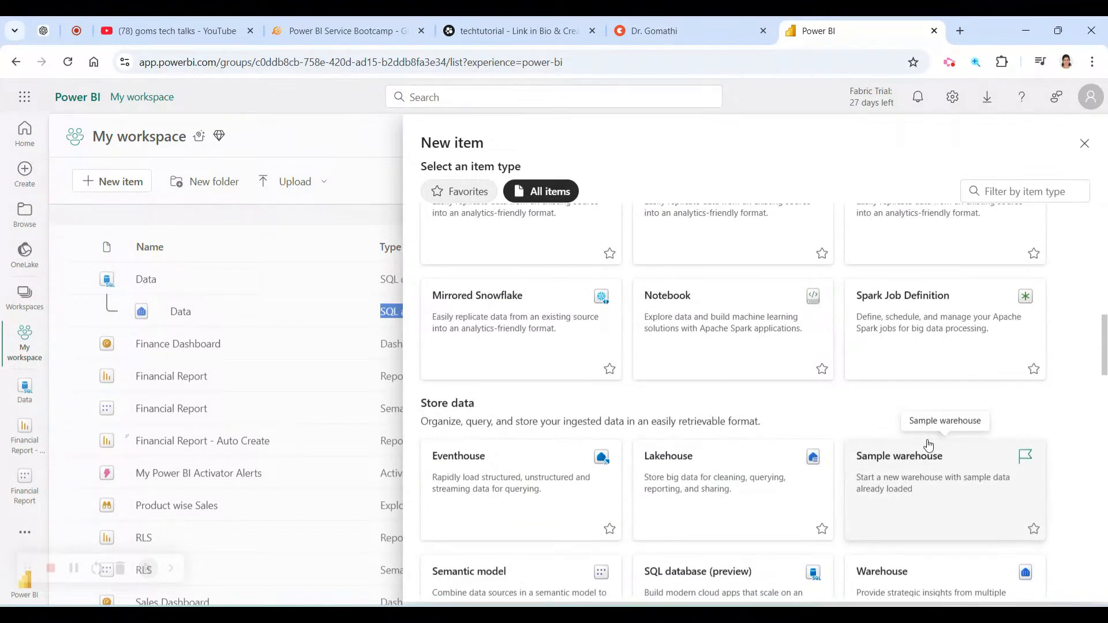
{"action": "scroll", "coordinate": [927, 445], "scroll_direction": "down", "scroll_amount": 2}
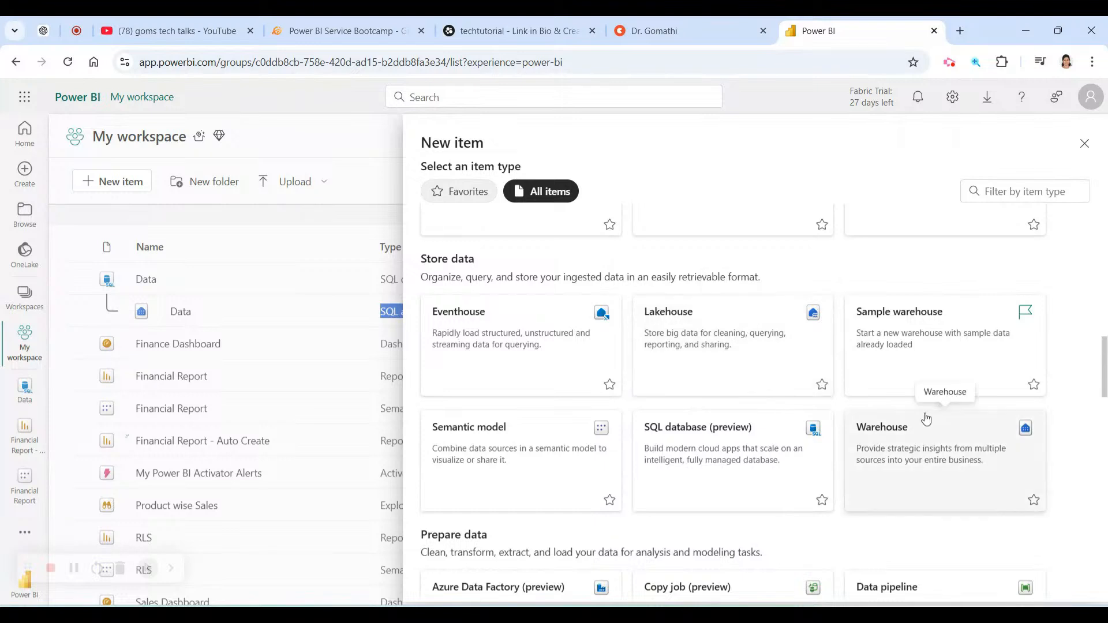
{"action": "left_click", "coordinate": [554, 460]}
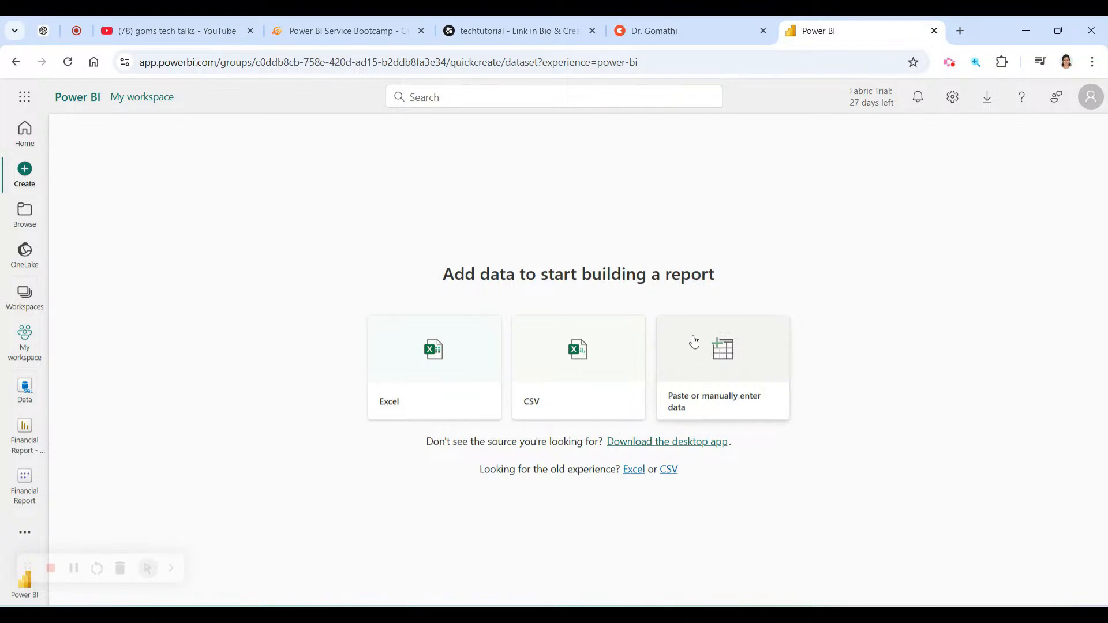
{"action": "left_click", "coordinate": [456, 348]}
{"action": "left_click", "coordinate": [697, 378]}
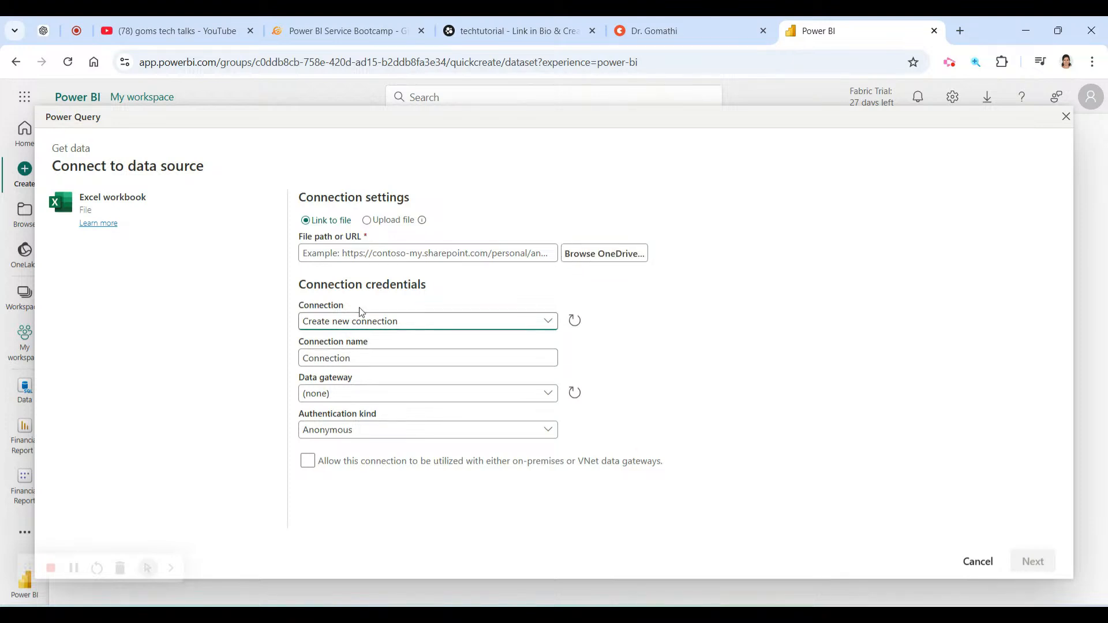
Choose Upload file and browse to the youtube folder on the E: drive.
{"action": "left_click", "coordinate": [366, 220]}
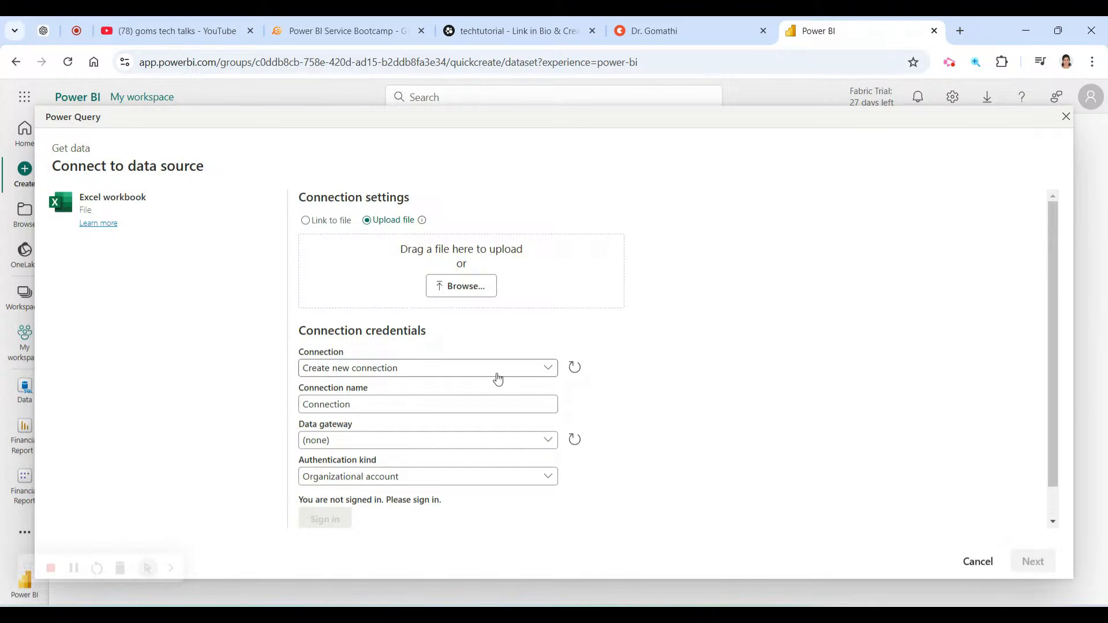
{"action": "left_click", "coordinate": [464, 286]}
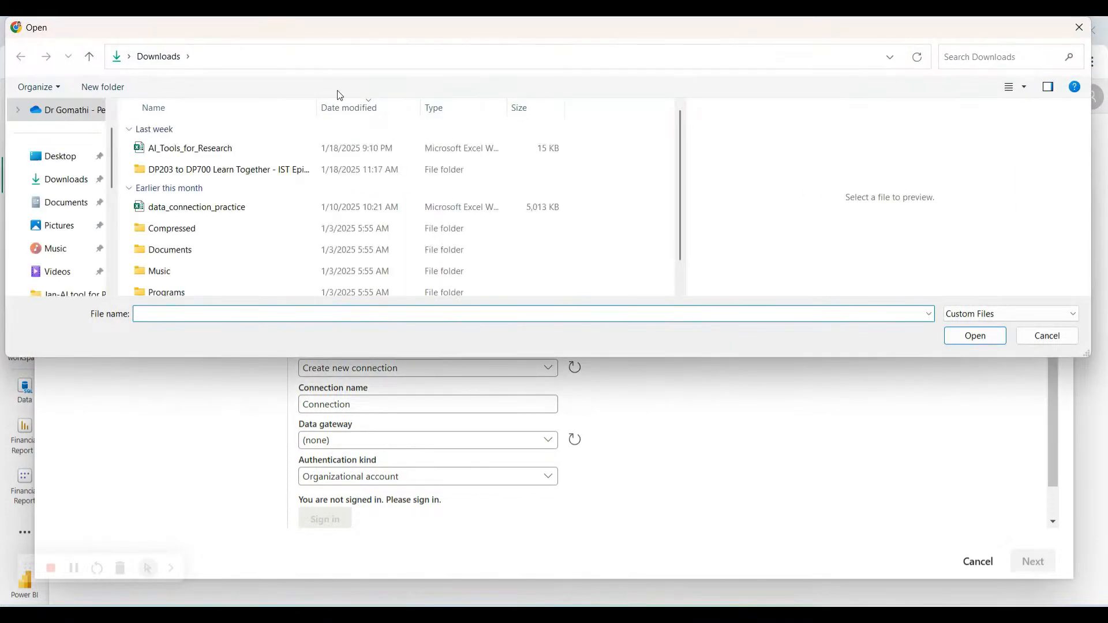
{"action": "scroll", "coordinate": [81, 218], "scroll_direction": "down", "scroll_amount": 2}
{"action": "scroll", "coordinate": [81, 218], "scroll_direction": "down", "scroll_amount": 2}
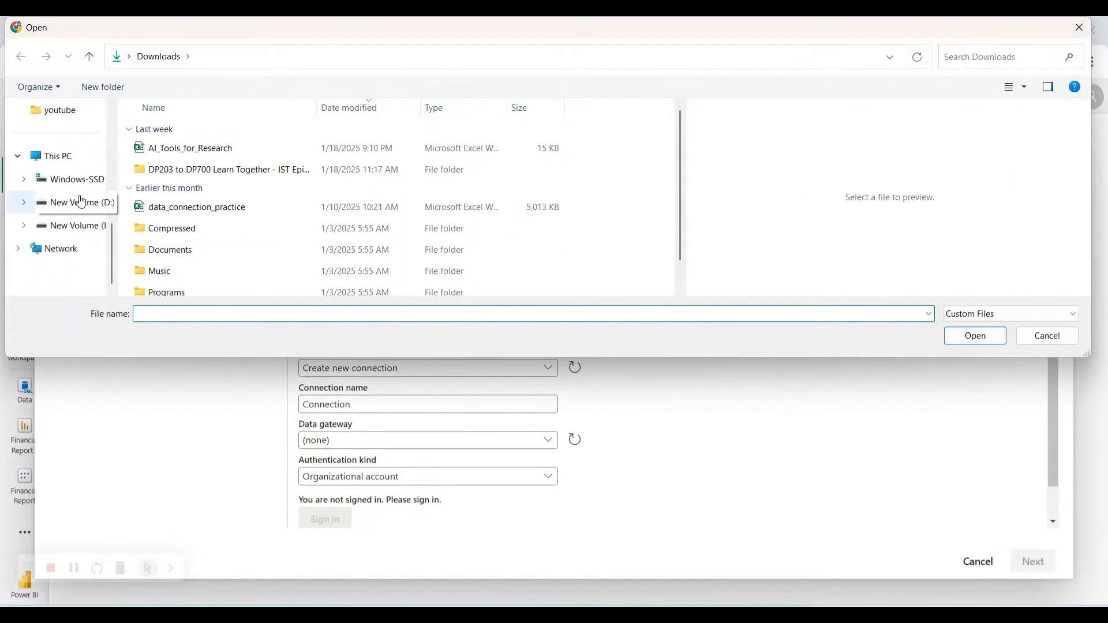
{"action": "left_click", "coordinate": [81, 226]}
{"action": "double_click", "coordinate": [174, 153]}
{"action": "scroll", "coordinate": [216, 216], "scroll_direction": "down", "scroll_amount": 1}
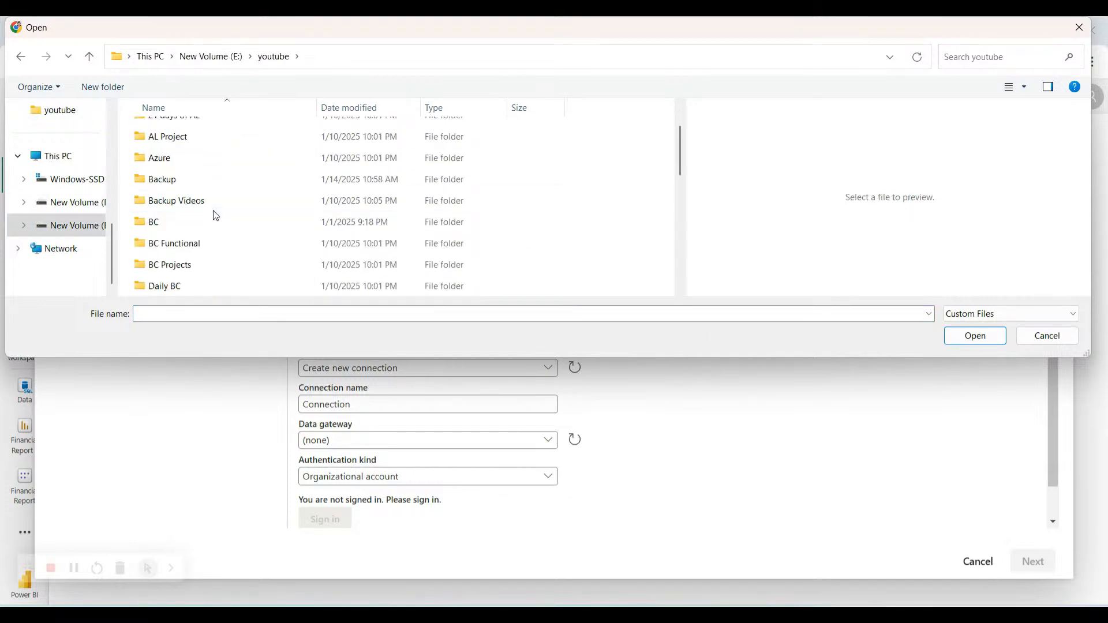
{"action": "scroll", "coordinate": [215, 216], "scroll_direction": "down", "scroll_amount": 1}
{"action": "scroll", "coordinate": [216, 216], "scroll_direction": "down", "scroll_amount": 2}
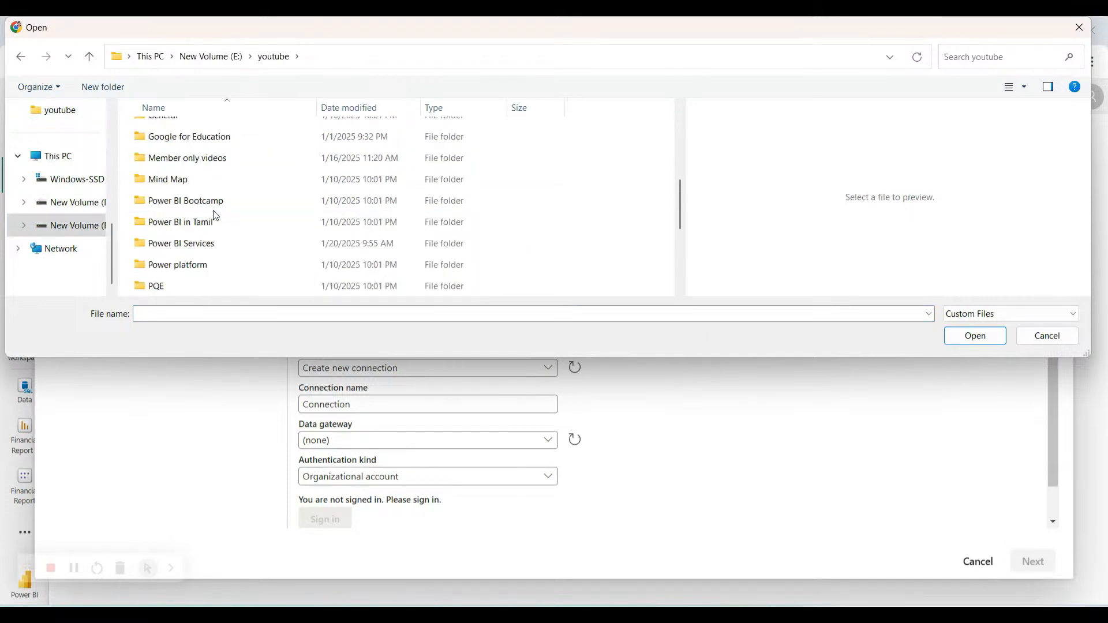
Look through the Power BI in Tamil and 02-load-data folders, then return to youtube.
{"action": "double_click", "coordinate": [216, 222]}
{"action": "left_click", "coordinate": [185, 137]}
{"action": "double_click", "coordinate": [185, 136]}
{"action": "left_click", "coordinate": [328, 60]}
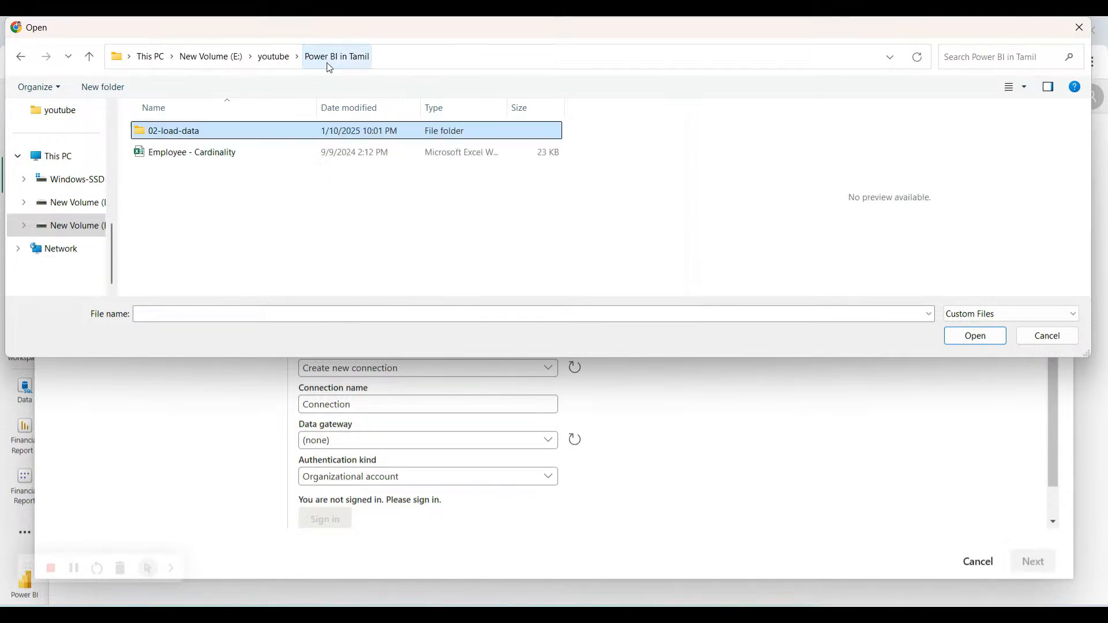
{"action": "left_click", "coordinate": [273, 60]}
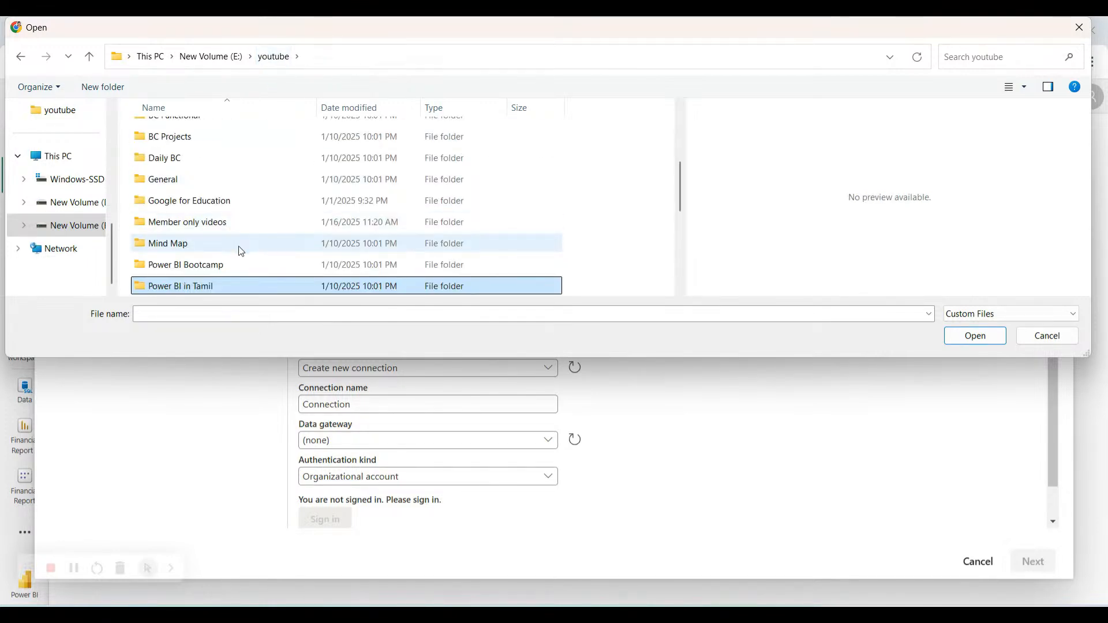
Open the Power BI Bootcamp folder and preview the Order Data workbook.
{"action": "scroll", "coordinate": [241, 251], "scroll_direction": "down", "scroll_amount": 1}
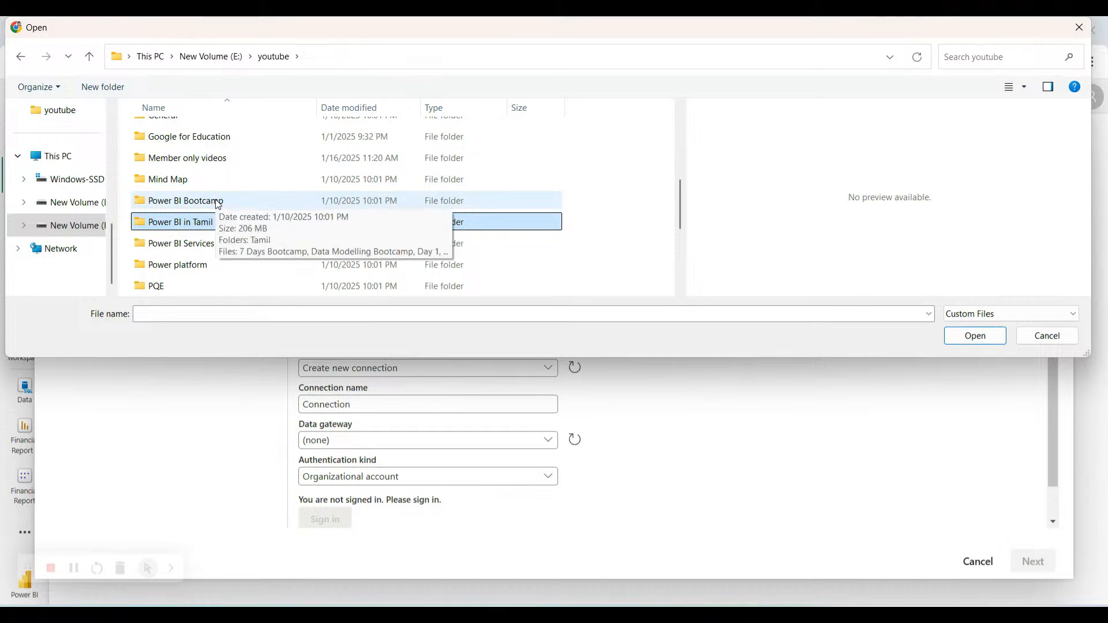
{"action": "double_click", "coordinate": [218, 203]}
{"action": "left_click", "coordinate": [175, 154]}
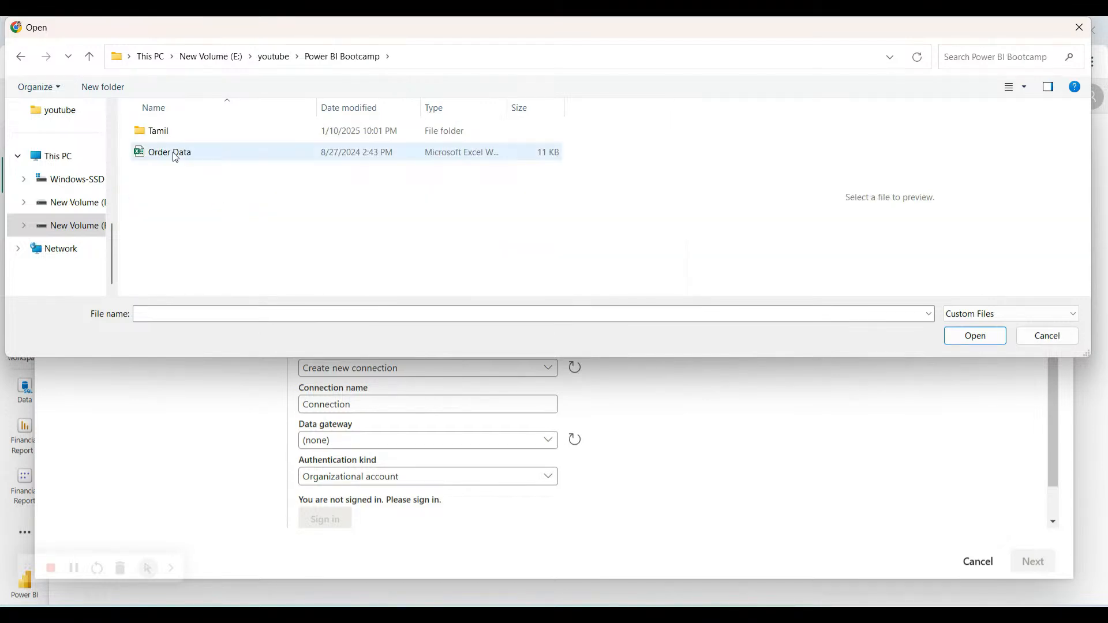
{"action": "double_click", "coordinate": [168, 136]}
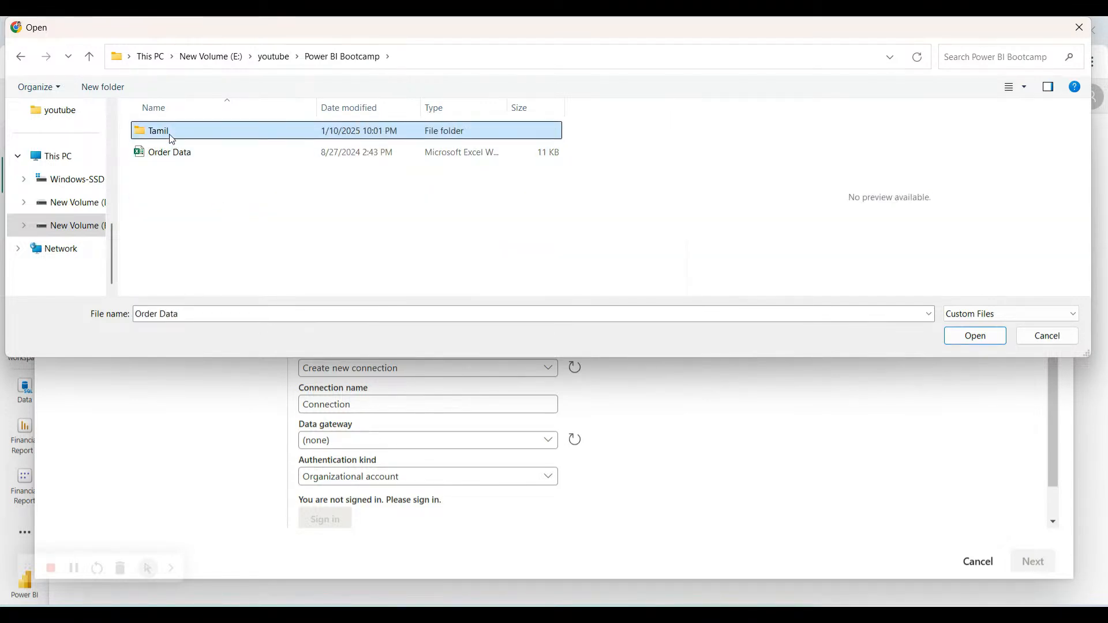
{"action": "left_click", "coordinate": [371, 56]}
{"action": "left_click", "coordinate": [176, 153]}
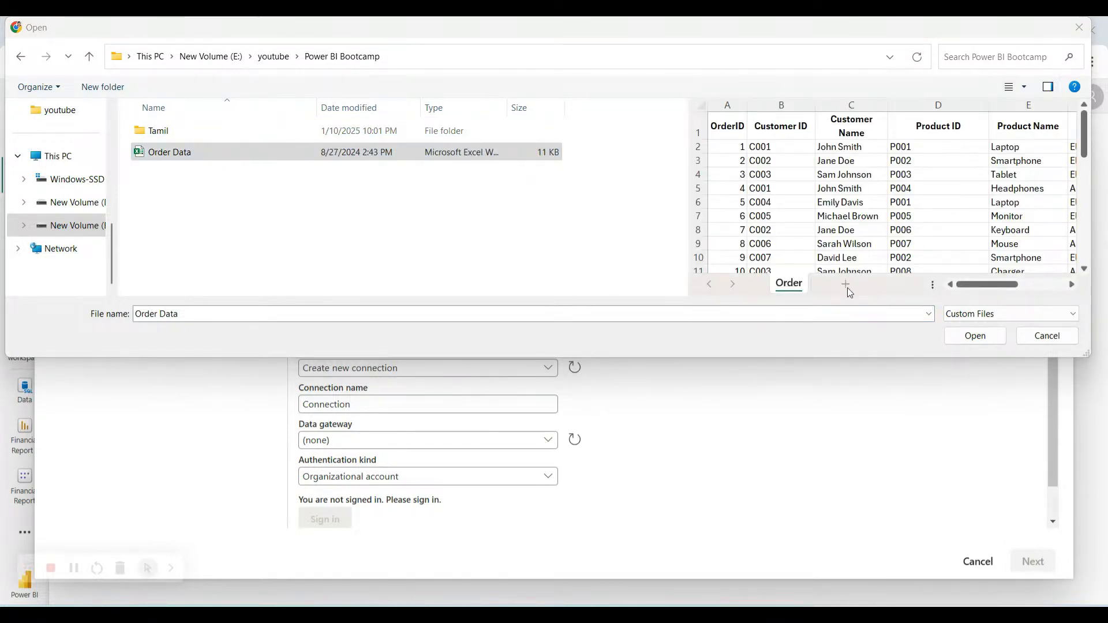
Go back to the youtube folder and open Power platform.
{"action": "left_click", "coordinate": [281, 65]}
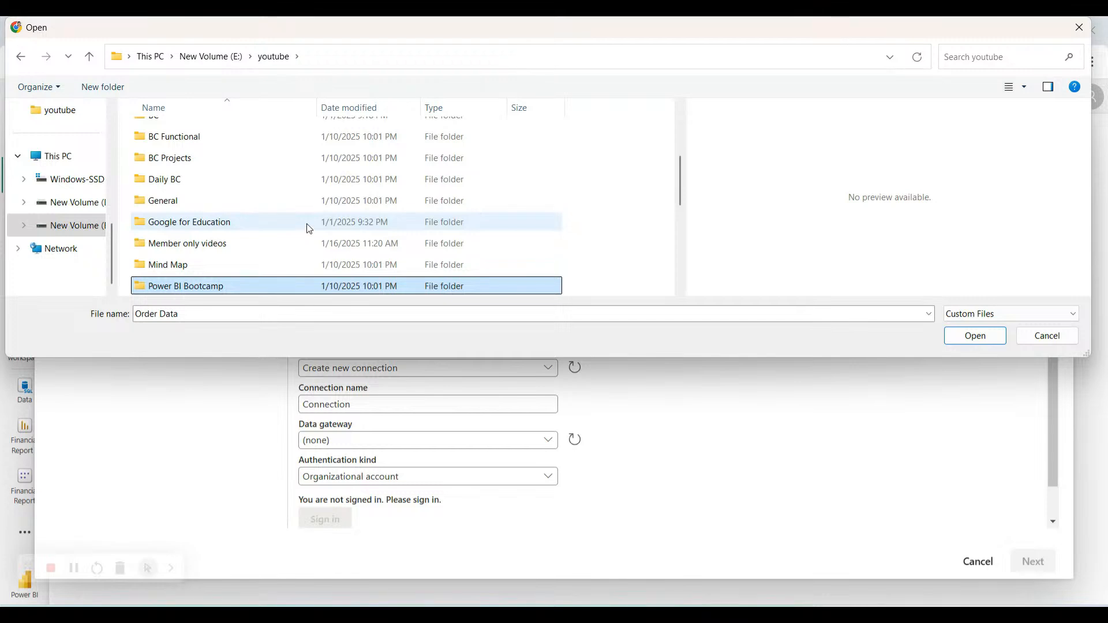
{"action": "scroll", "coordinate": [307, 226], "scroll_direction": "down", "scroll_amount": 1}
{"action": "scroll", "coordinate": [307, 226], "scroll_direction": "down", "scroll_amount": 1}
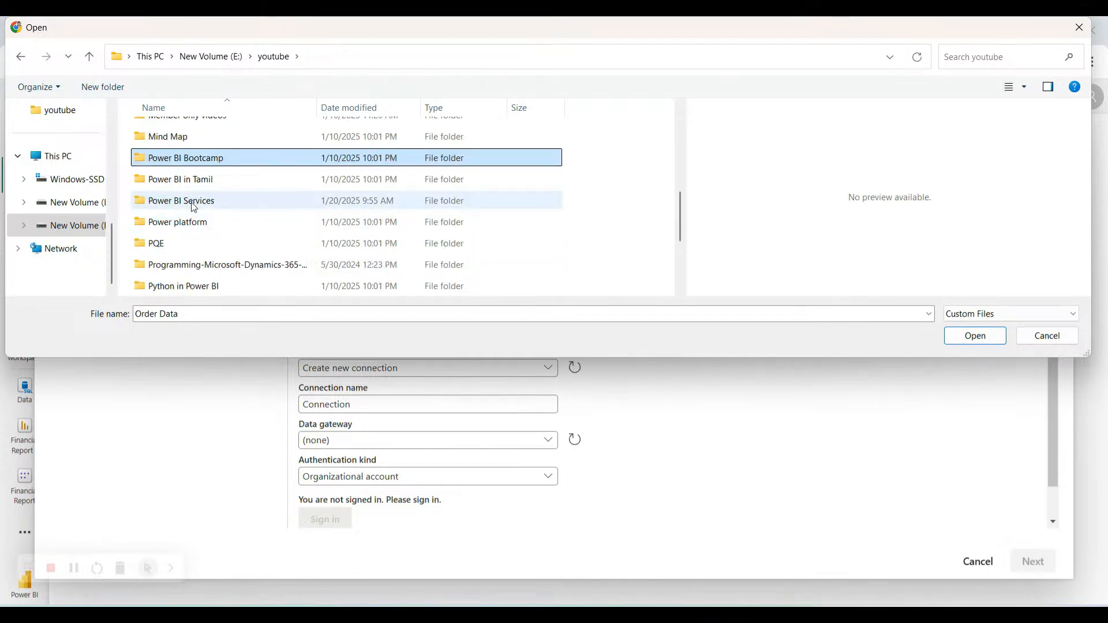
{"action": "scroll", "coordinate": [225, 234], "scroll_direction": "down", "scroll_amount": 1}
{"action": "scroll", "coordinate": [234, 234], "scroll_direction": "down", "scroll_amount": 1}
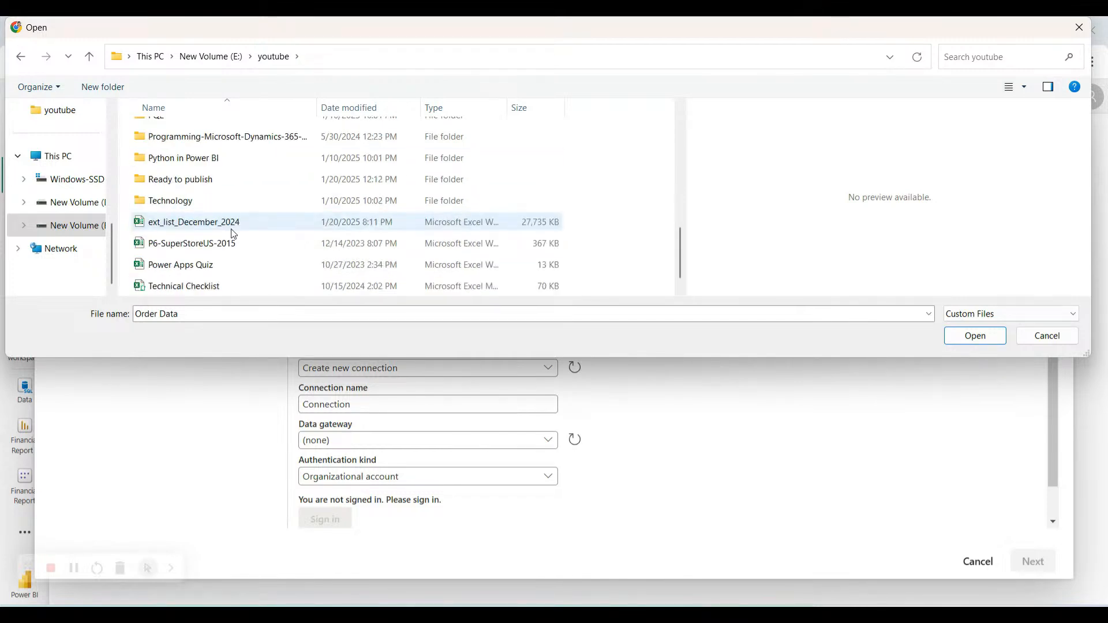
{"action": "scroll", "coordinate": [234, 234], "scroll_direction": "down", "scroll_amount": 1}
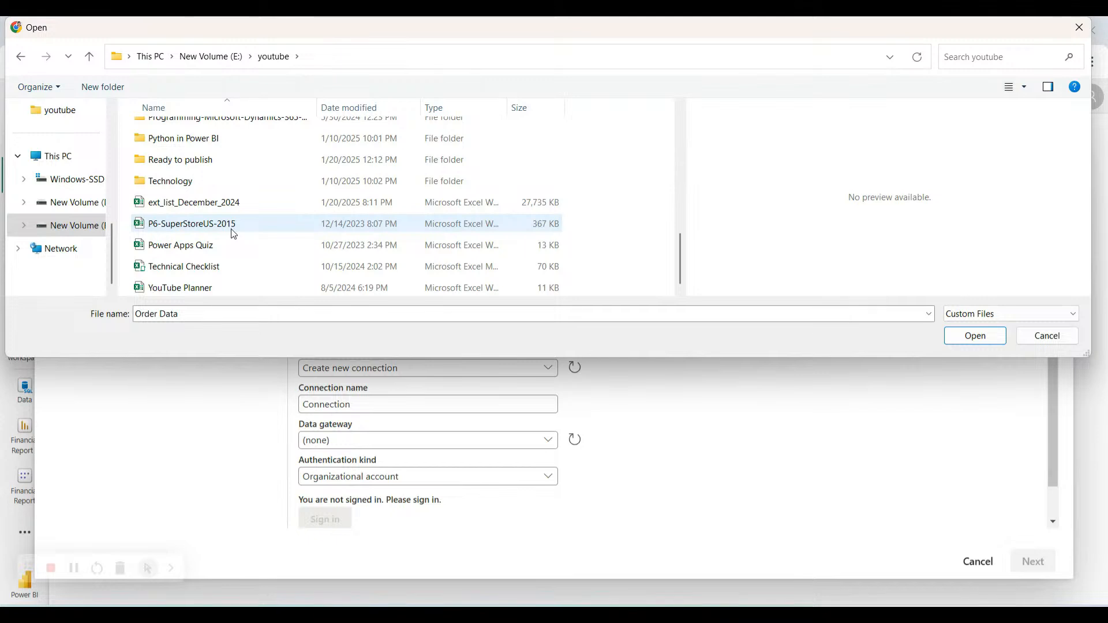
{"action": "scroll", "coordinate": [231, 228], "scroll_direction": "up", "scroll_amount": 4}
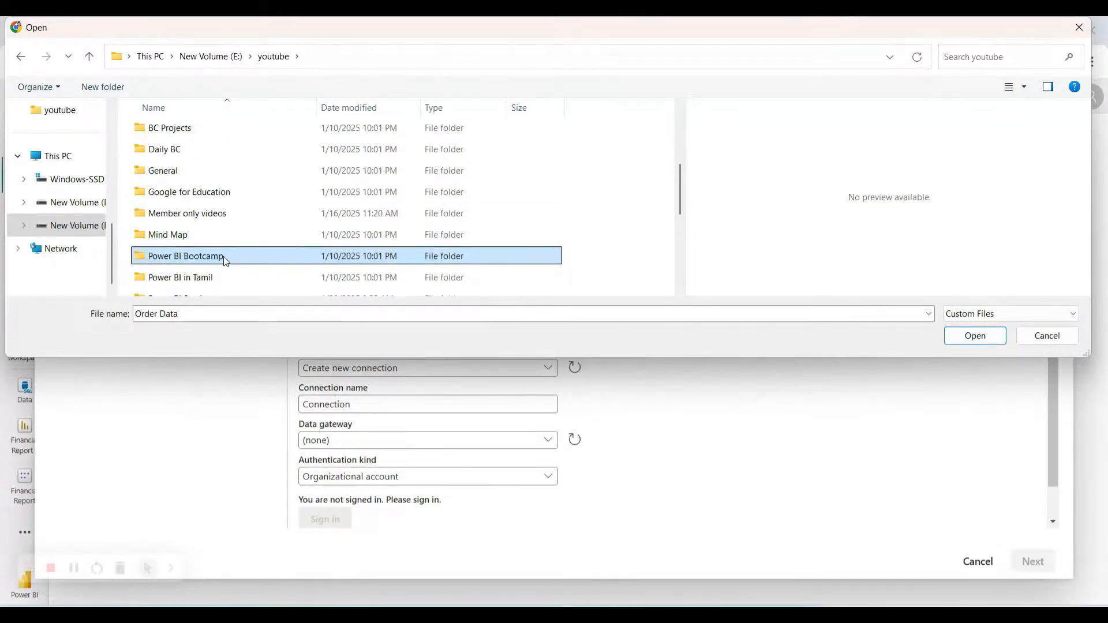
{"action": "scroll", "coordinate": [224, 256], "scroll_direction": "down", "scroll_amount": 1}
{"action": "left_click", "coordinate": [207, 262]}
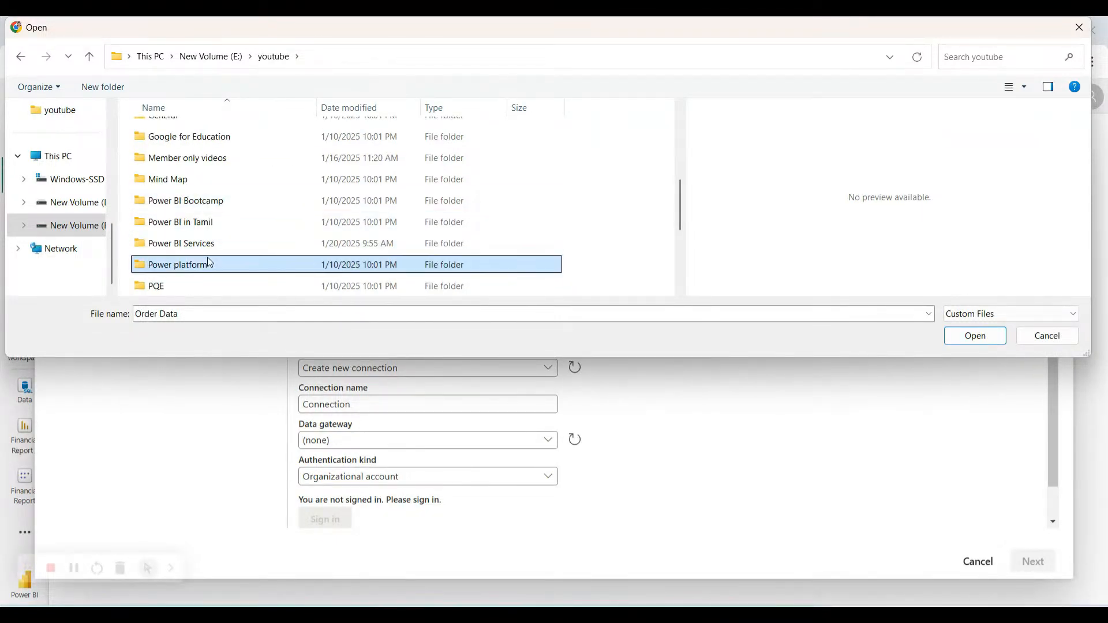
{"action": "double_click", "coordinate": [208, 262]}
Explore the Power BI > Data file > Exercise Files subfolders, then return to Power platform.
{"action": "double_click", "coordinate": [196, 152]}
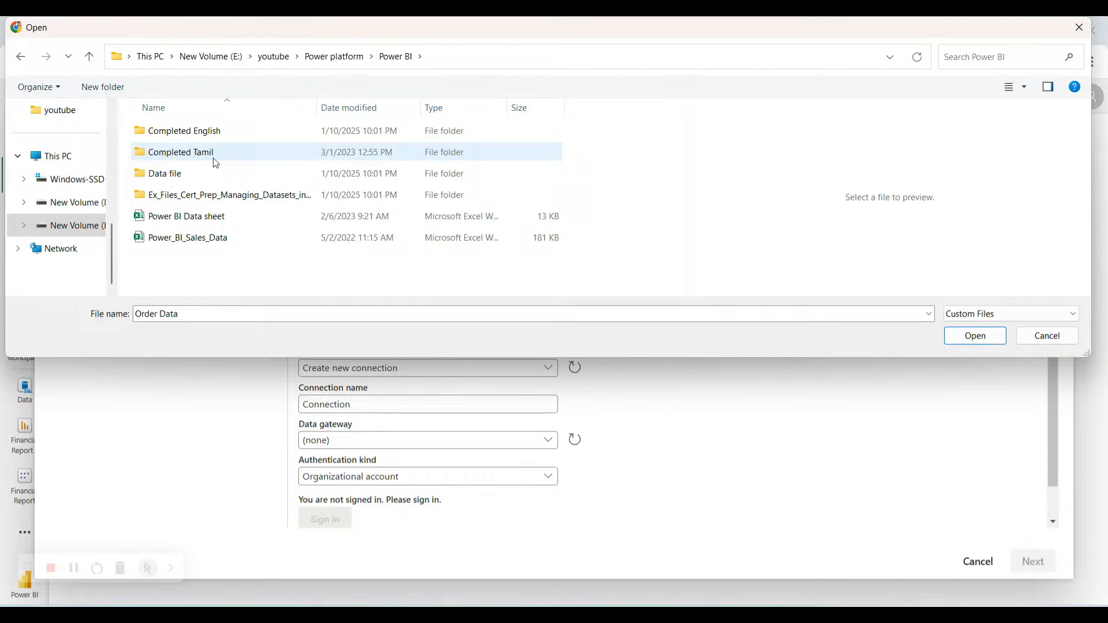
{"action": "double_click", "coordinate": [186, 173]}
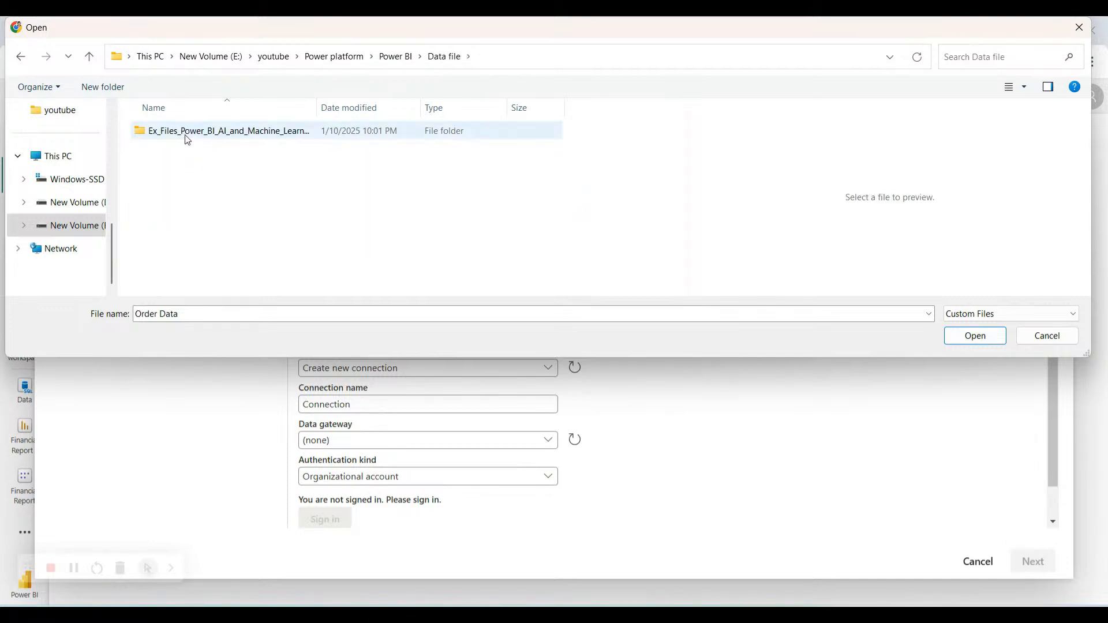
{"action": "double_click", "coordinate": [204, 130]}
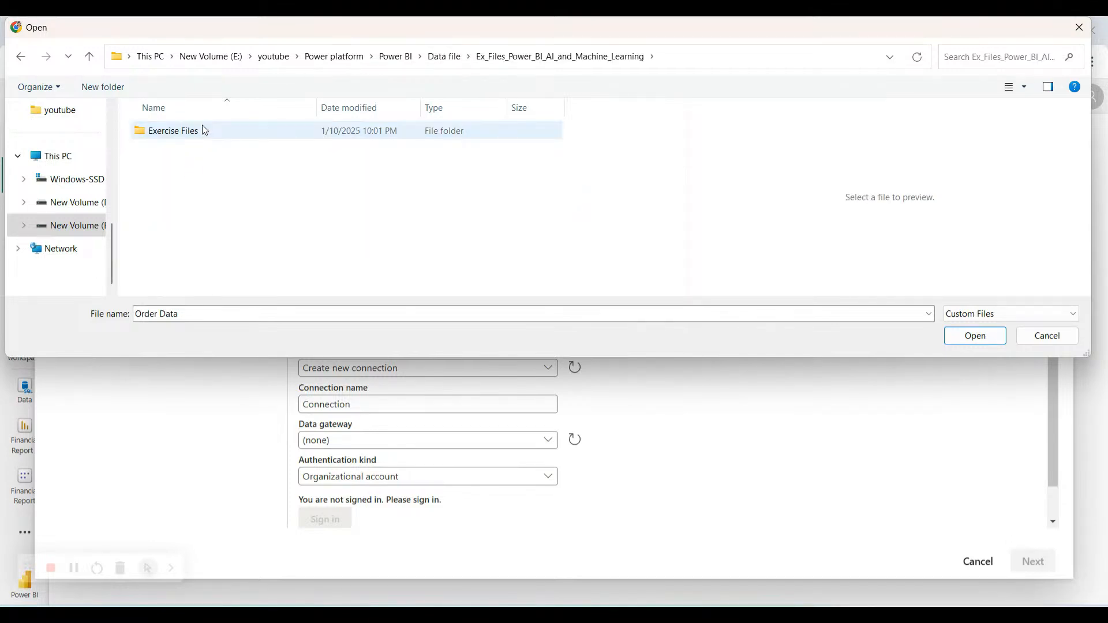
{"action": "double_click", "coordinate": [204, 129]}
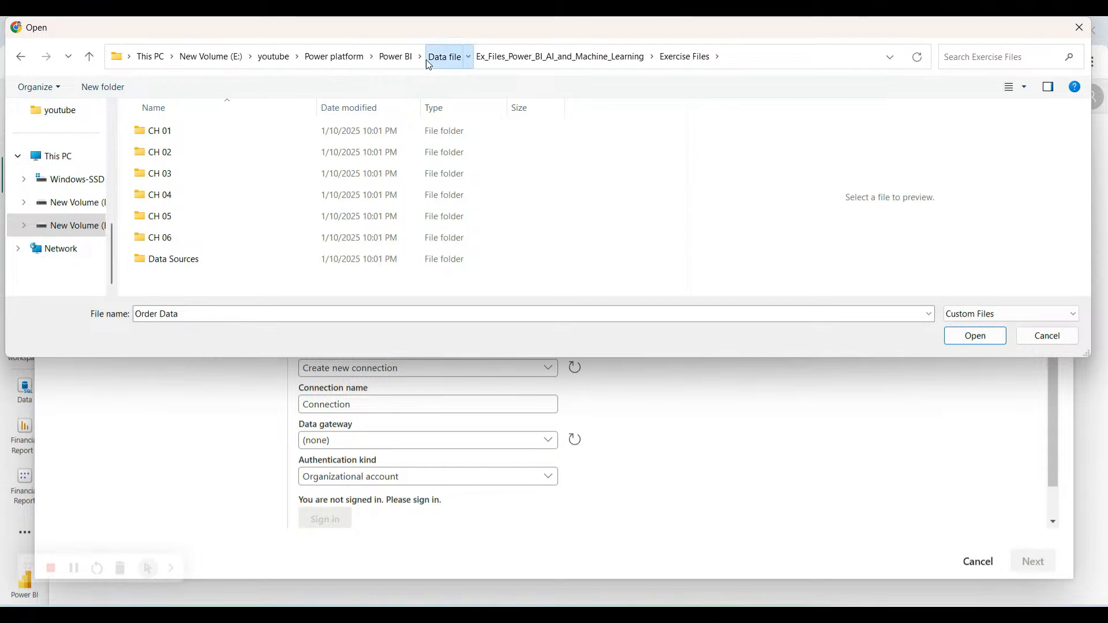
{"action": "left_click", "coordinate": [443, 58]}
{"action": "left_click", "coordinate": [395, 58]}
{"action": "left_click", "coordinate": [337, 57]}
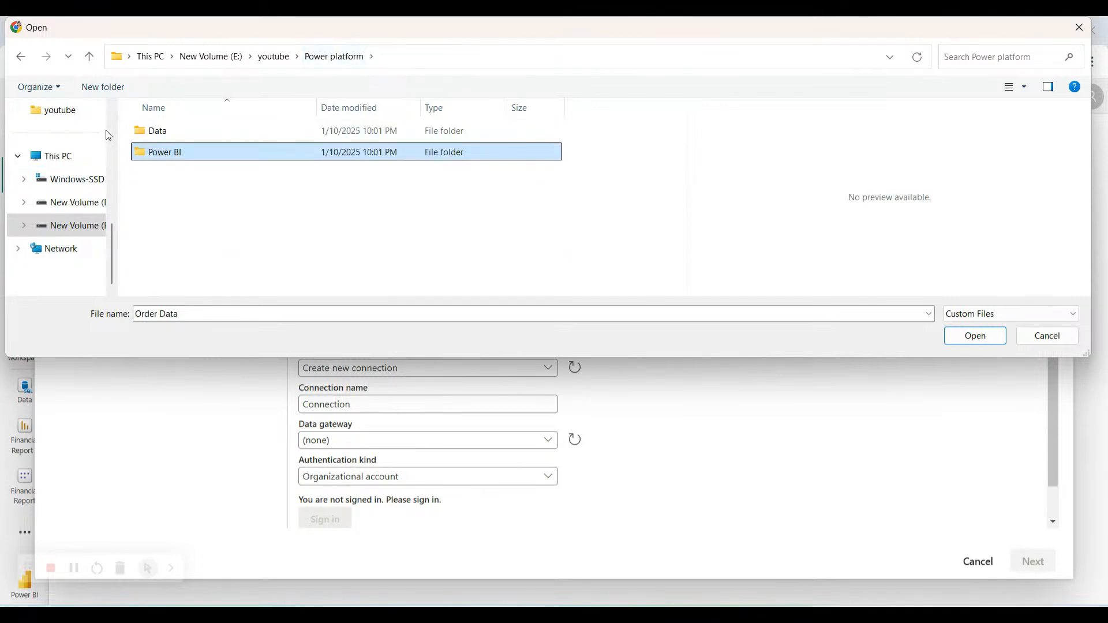
Open the Data folder and upload the Sales workbook.
{"action": "double_click", "coordinate": [190, 132]}
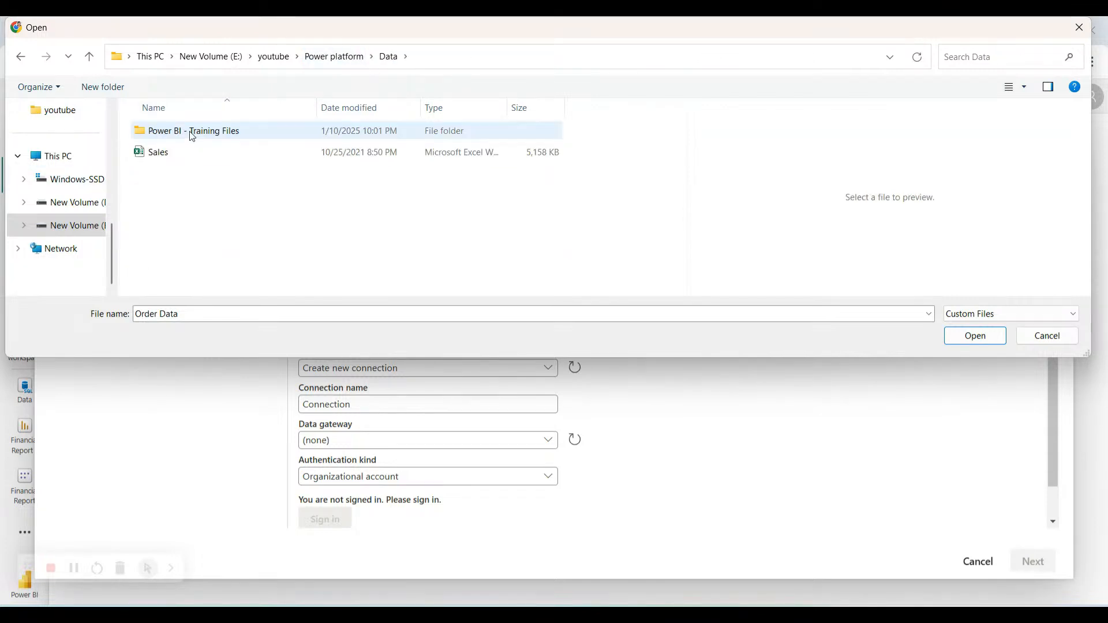
{"action": "left_click", "coordinate": [163, 153]}
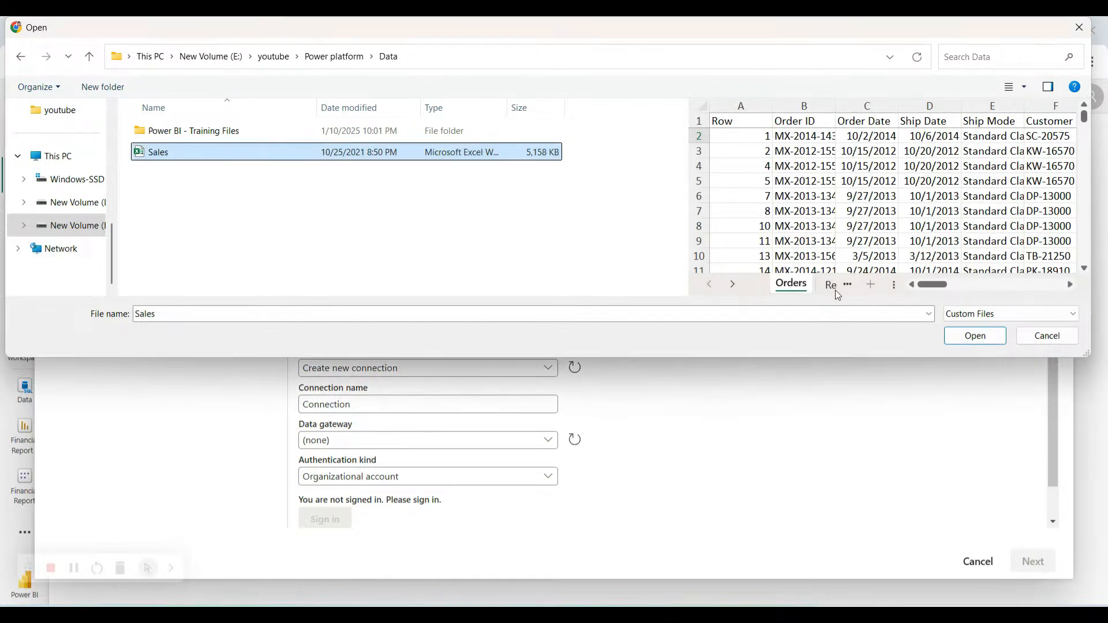
{"action": "left_click", "coordinate": [975, 336]}
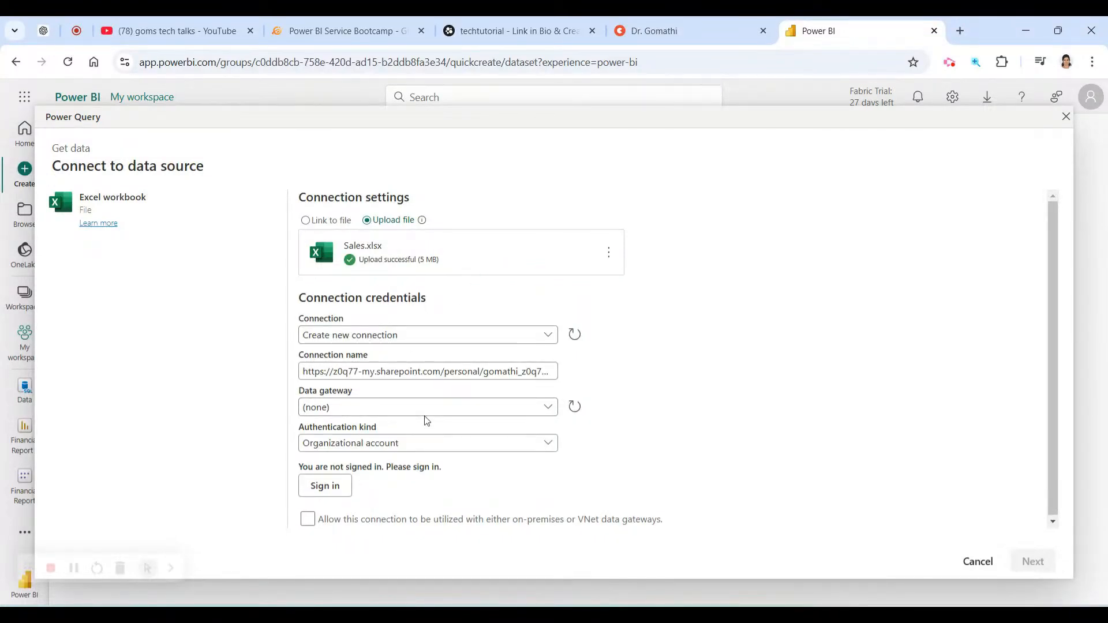
Keep gateway none and Organizational account authentication, allow data gateways, and sign in.
{"action": "left_click", "coordinate": [539, 416]}
{"action": "left_click", "coordinate": [540, 417]}
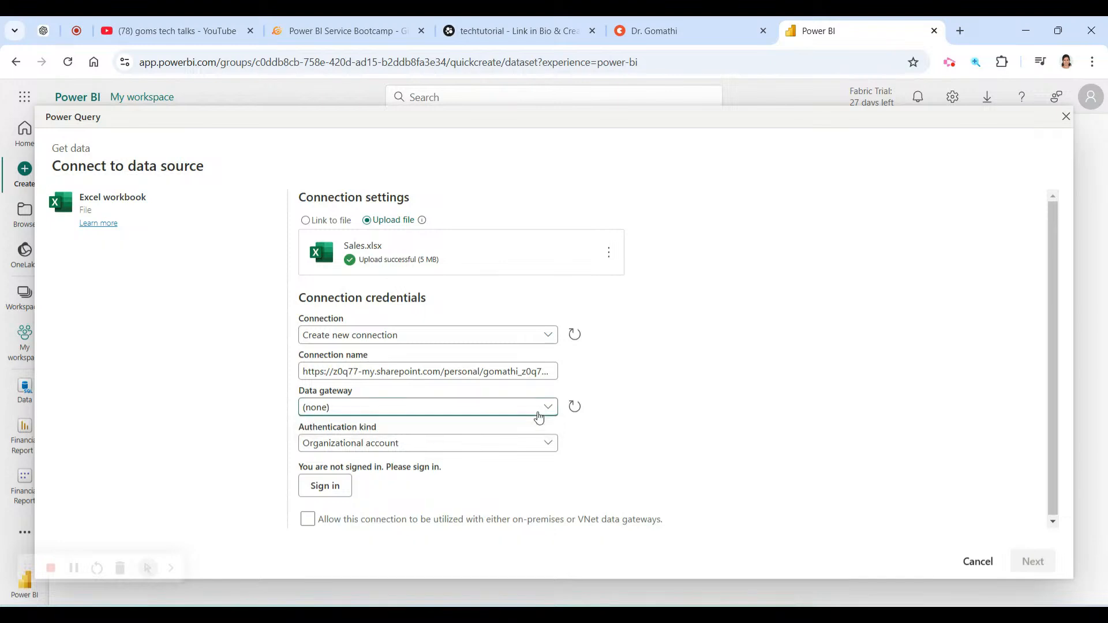
{"action": "left_click", "coordinate": [488, 447]}
{"action": "left_click", "coordinate": [483, 454]}
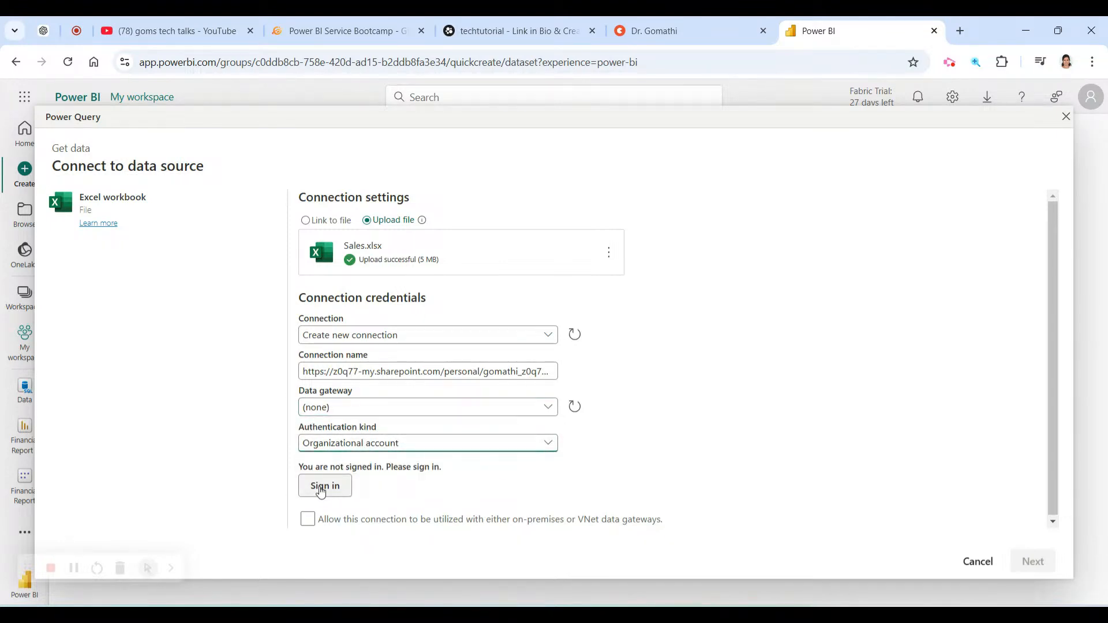
{"action": "scroll", "coordinate": [629, 473], "scroll_direction": "down", "scroll_amount": 1}
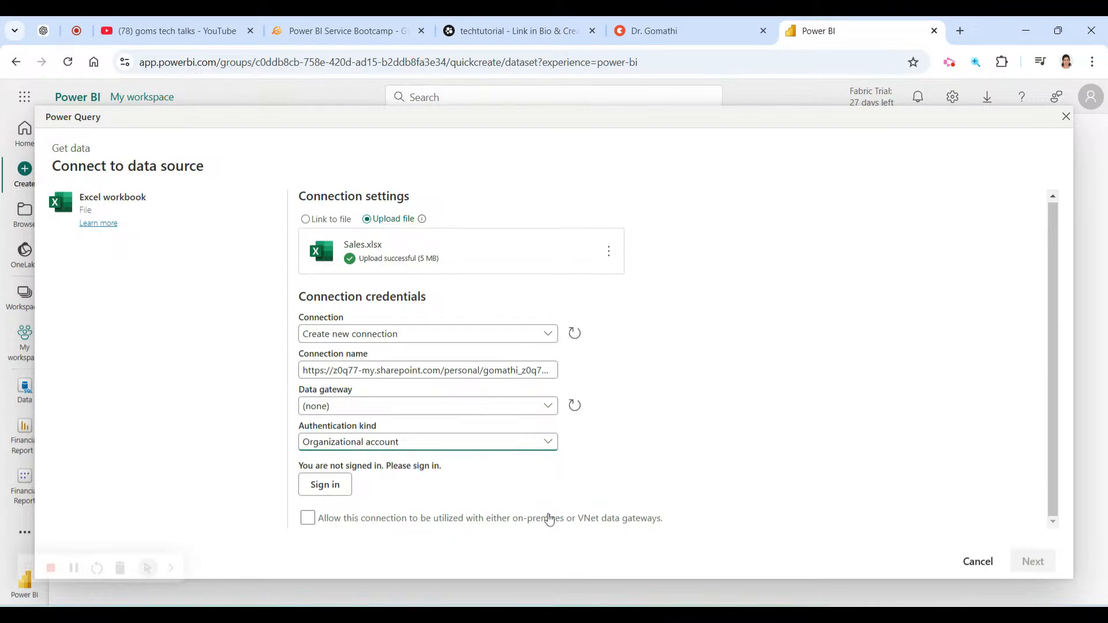
{"action": "left_click", "coordinate": [304, 524]}
{"action": "left_click", "coordinate": [327, 487]}
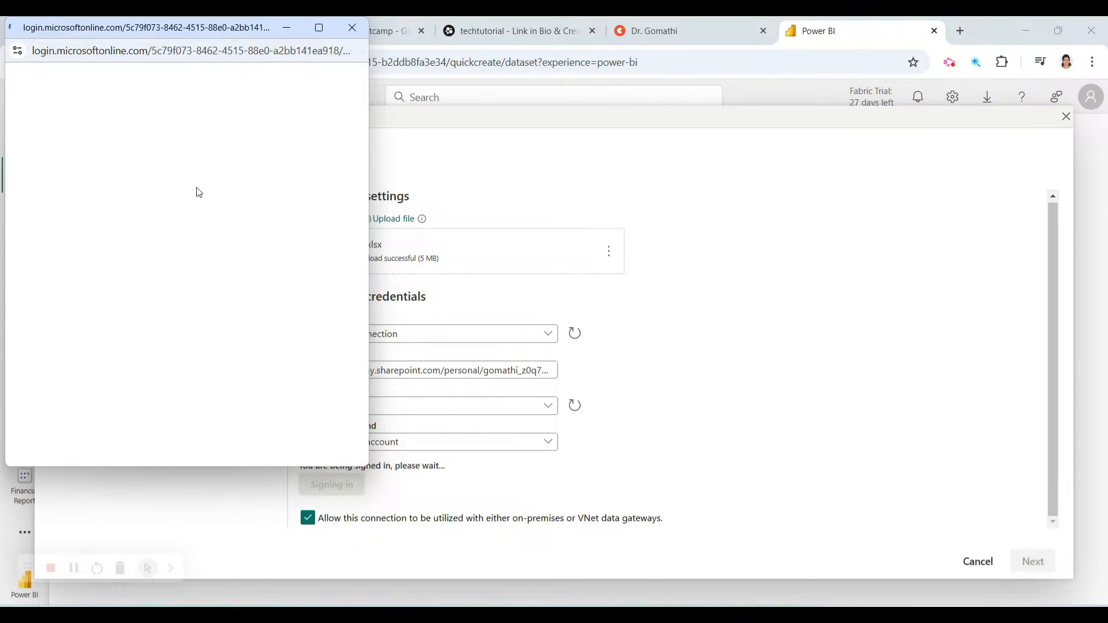
{"action": "left_click", "coordinate": [198, 186]}
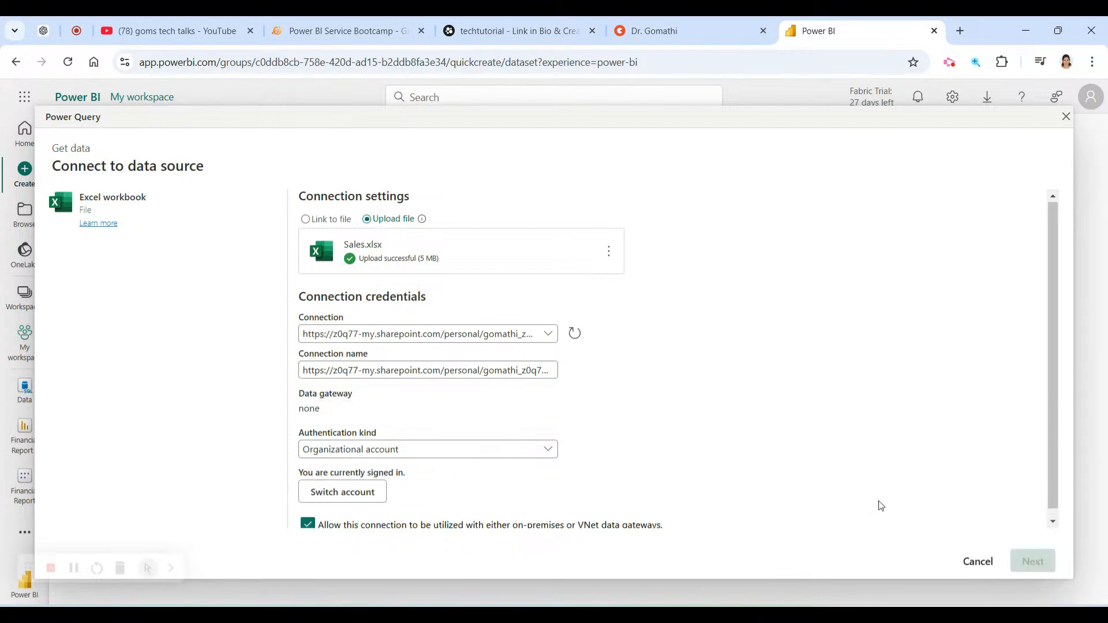
Submit the Sales.xlsx connection, then switch to the Power BI Service Bootcamp mind map tab.
{"action": "key", "text": "ctrl+1"}
{"action": "left_click", "coordinate": [970, 553]}
{"action": "mouse_move", "coordinate": [965, 526]}
{"action": "left_mouse_down"}
{"action": "mouse_move", "coordinate": [1015, 535]}
{"action": "mouse_move", "coordinate": [929, 526]}
{"action": "mouse_move", "coordinate": [981, 512]}
{"action": "left_mouse_up"}
{"action": "key", "text": "Escape"}
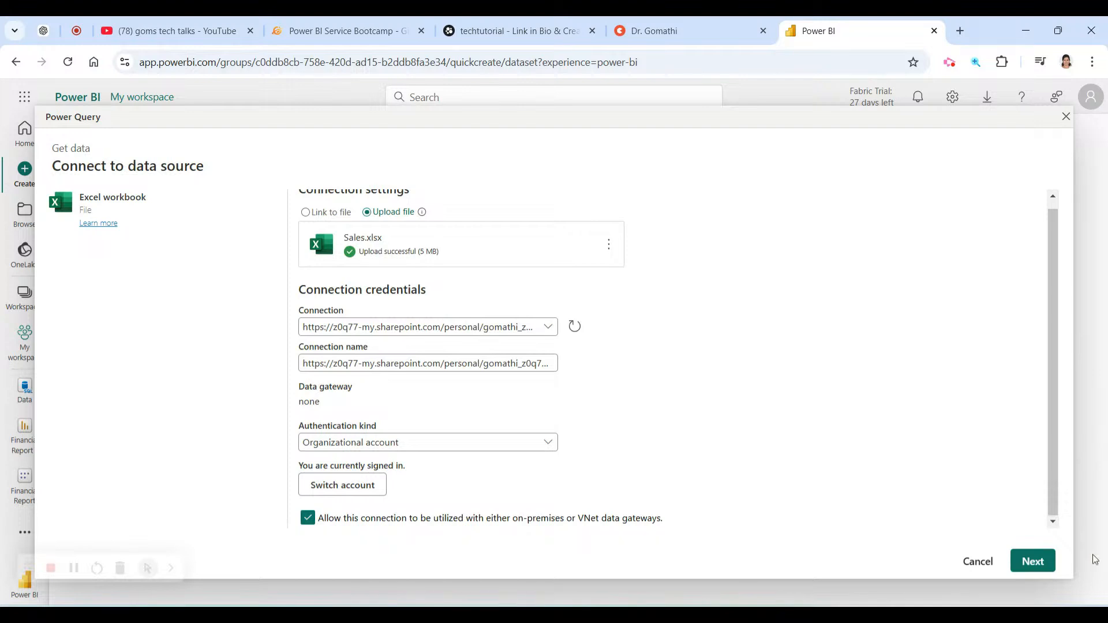
{"action": "left_click", "coordinate": [1033, 562]}
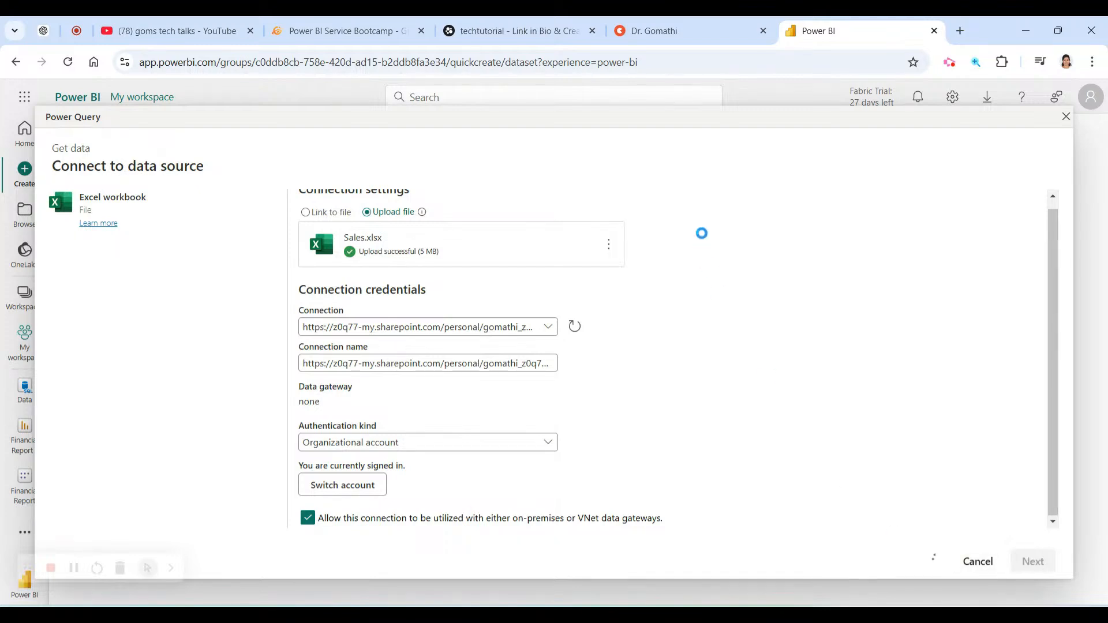
{"action": "left_click", "coordinate": [499, 18]}
{"action": "left_click", "coordinate": [327, 19]}
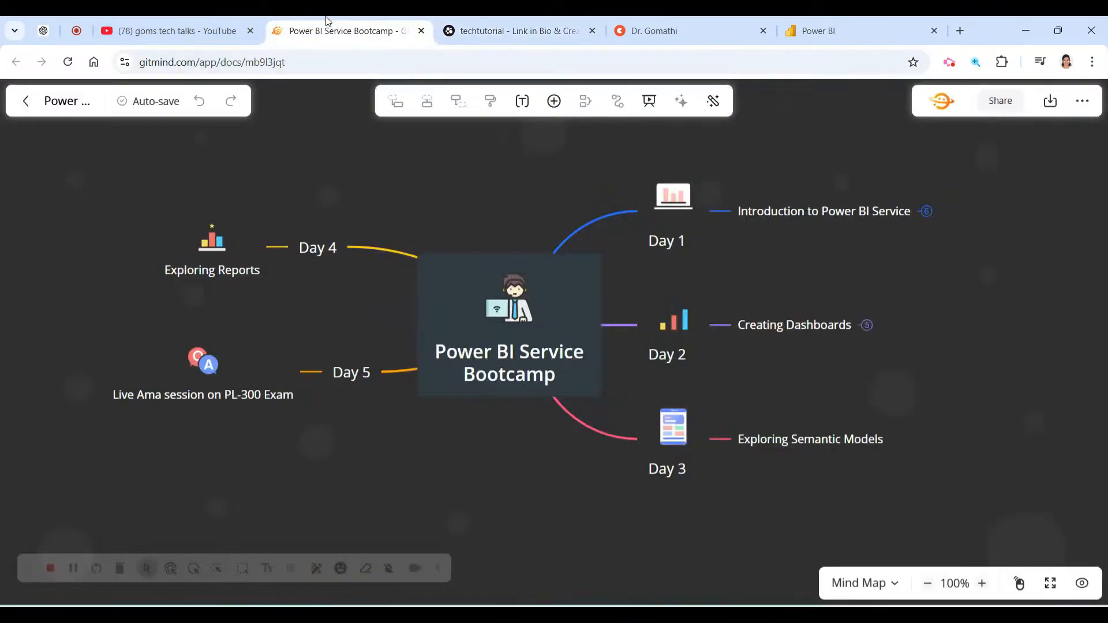
Move the Exploring Reports node left and the Live Ama session node lower in the bootcamp mind map.
{"action": "left_click", "coordinate": [865, 29]}
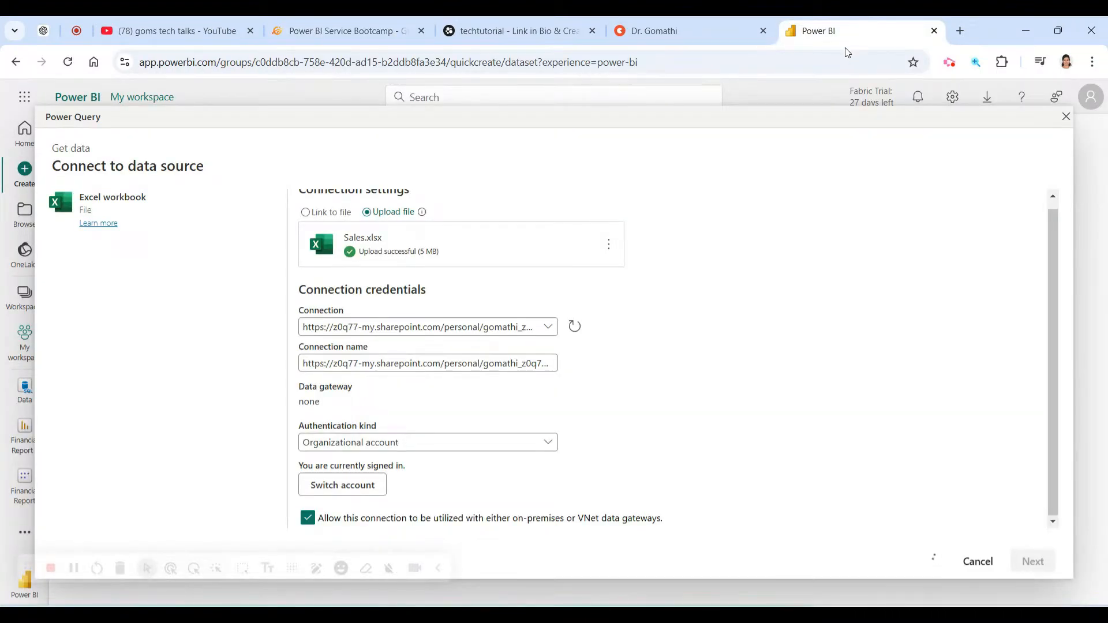
{"action": "left_click", "coordinate": [323, 30]}
{"action": "left_click", "coordinate": [220, 254]}
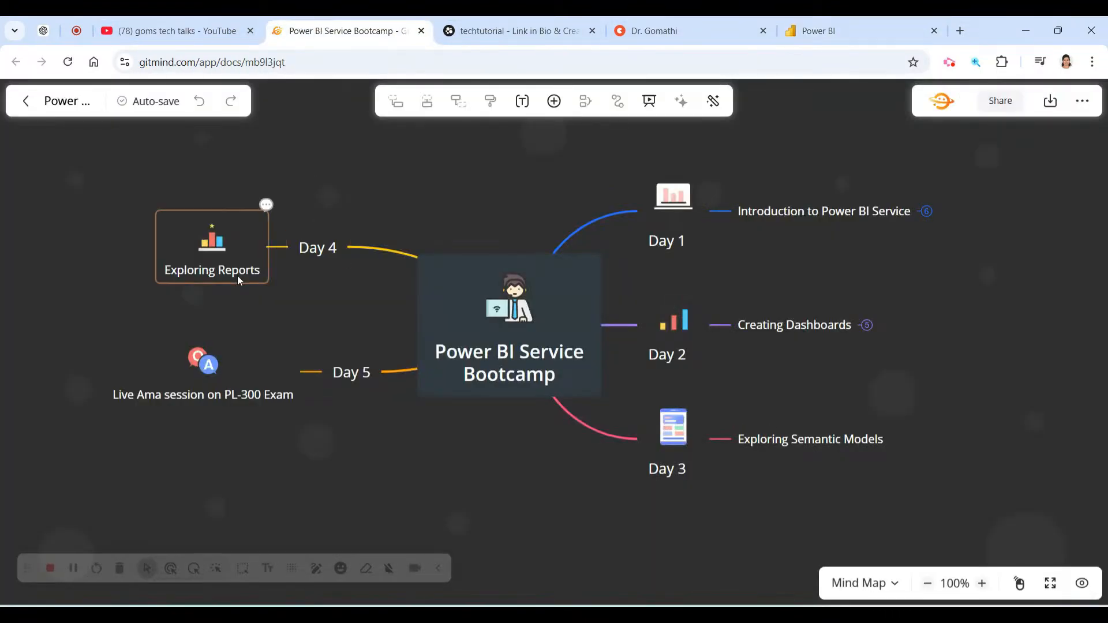
{"action": "left_click_drag", "start_coordinate": [235, 269], "coordinate": [175, 261]}
{"action": "left_click", "coordinate": [226, 379]}
{"action": "left_click_drag", "start_coordinate": [226, 379], "coordinate": [306, 458]}
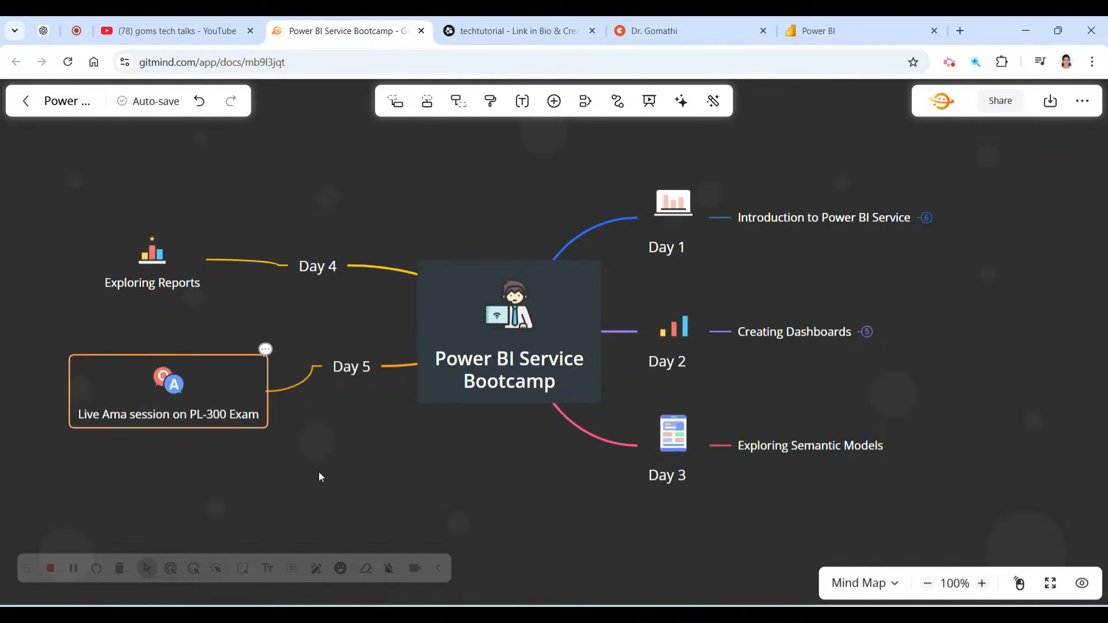
{"action": "left_click", "coordinate": [339, 435]}
Switch back to the Power BI tab after a final glance at the mind map.
{"action": "left_click", "coordinate": [824, 24]}
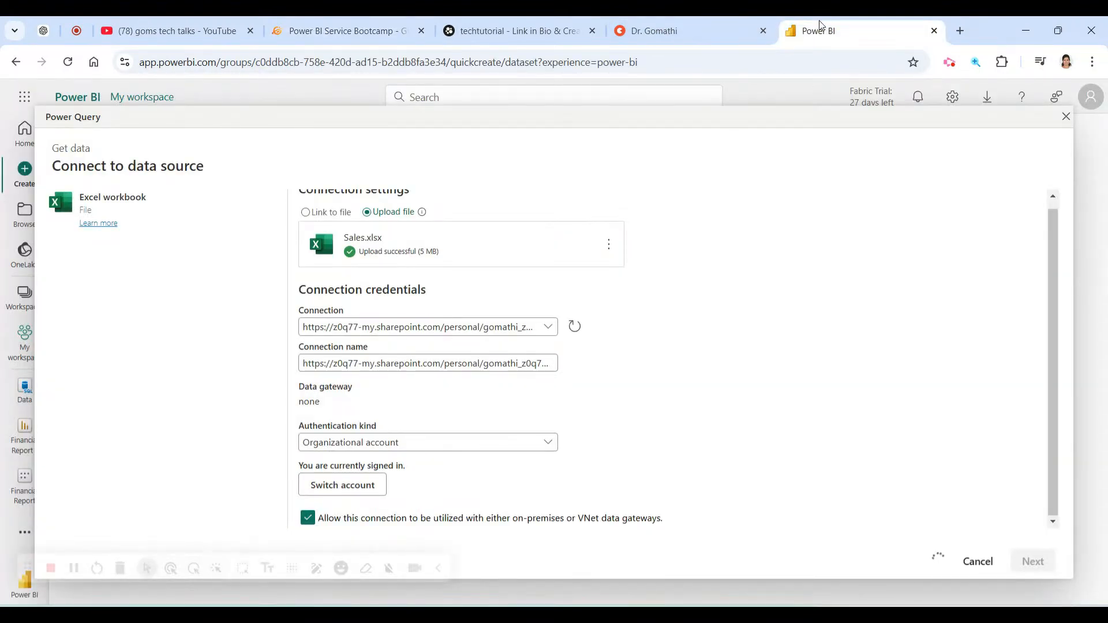
{"action": "left_click", "coordinate": [346, 30]}
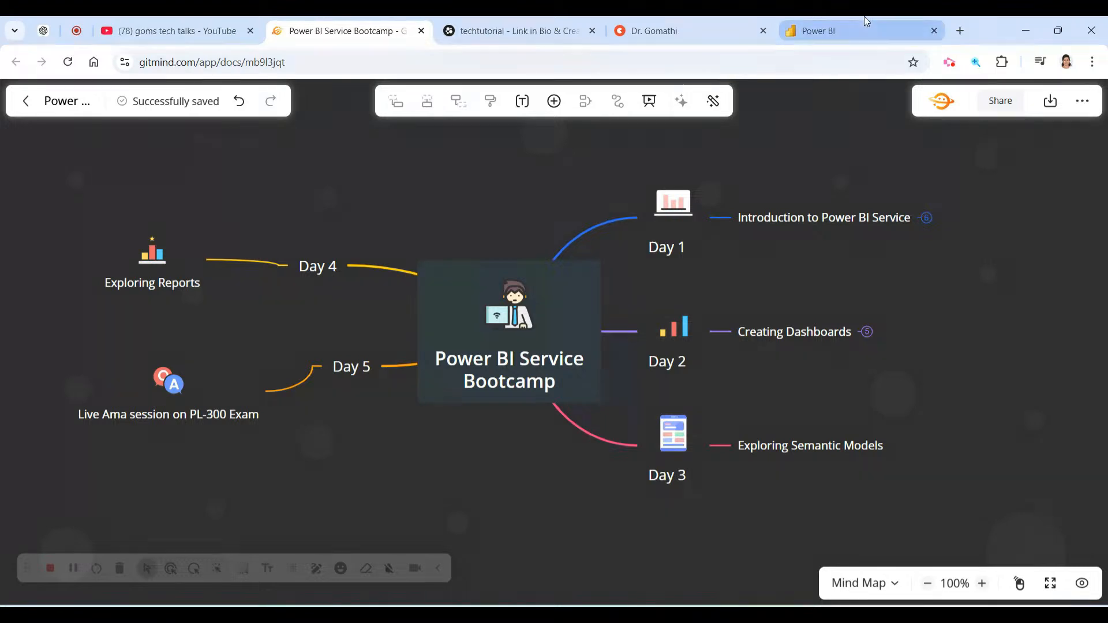
{"action": "left_click", "coordinate": [859, 29]}
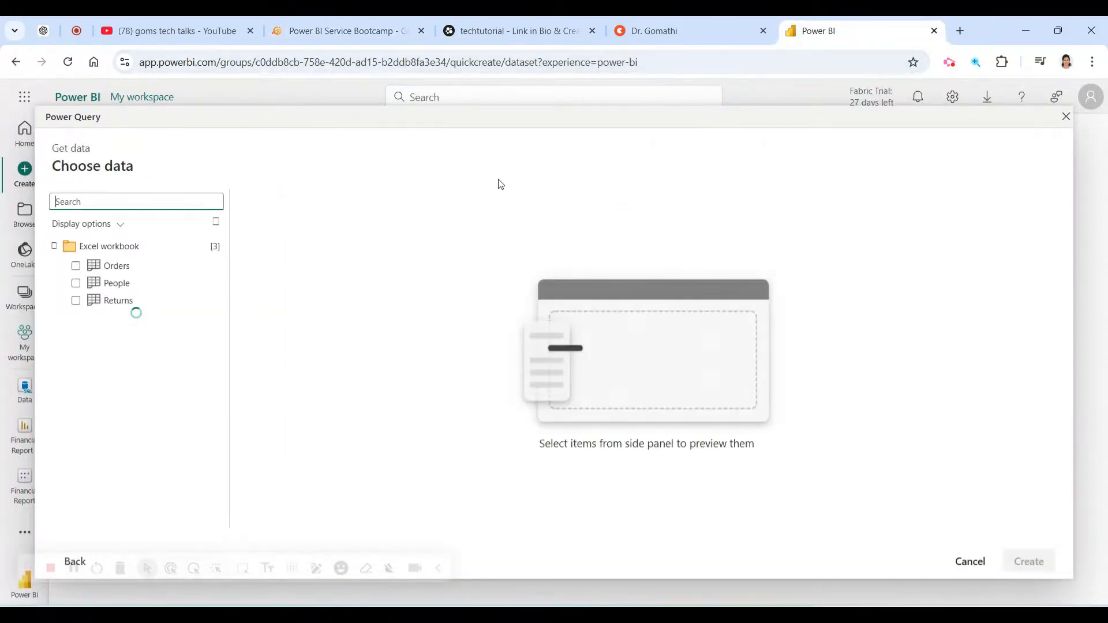
Include the Orders table, scroll across its preview, then preview the People table.
{"action": "left_click", "coordinate": [75, 265]}
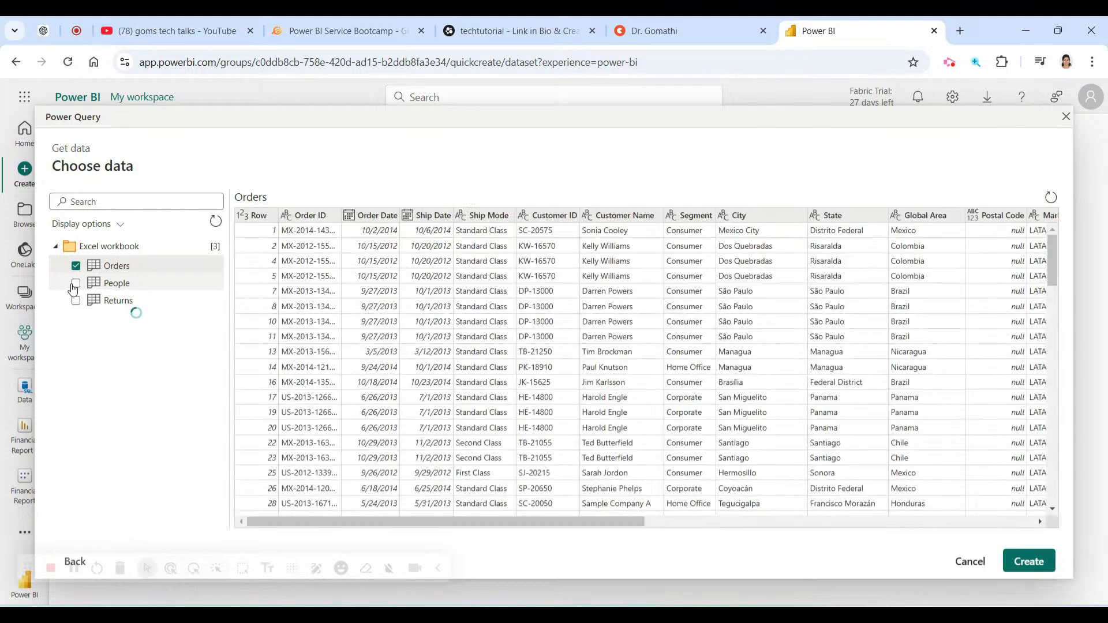
{"action": "key", "text": "ctrl+a"}
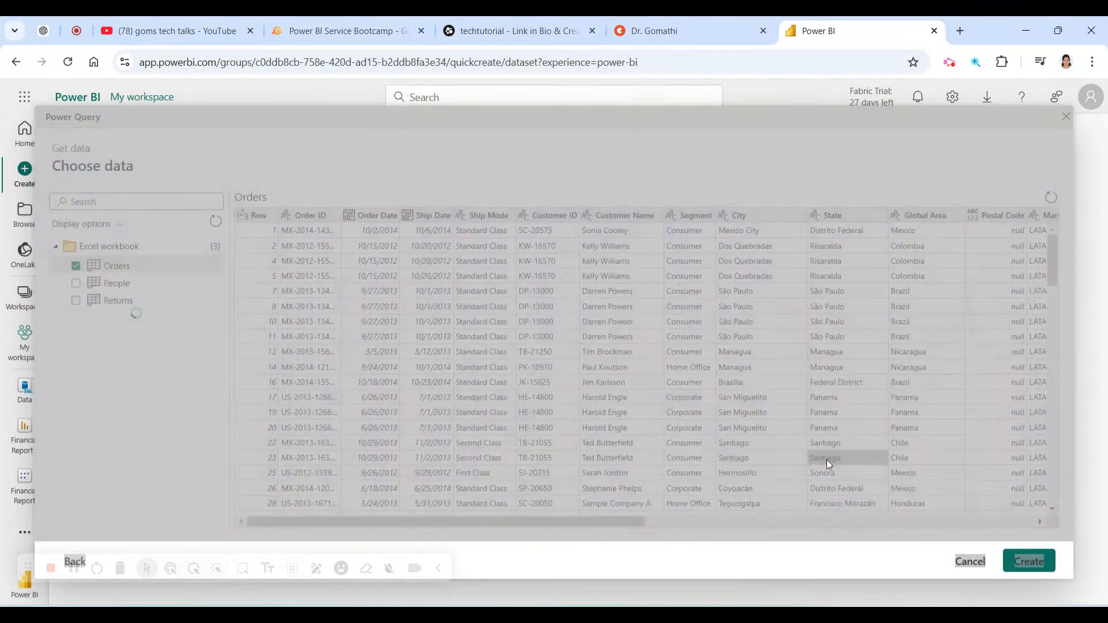
{"action": "left_click_drag", "start_coordinate": [594, 522], "coordinate": [445, 521]}
{"action": "left_click", "coordinate": [126, 289]}
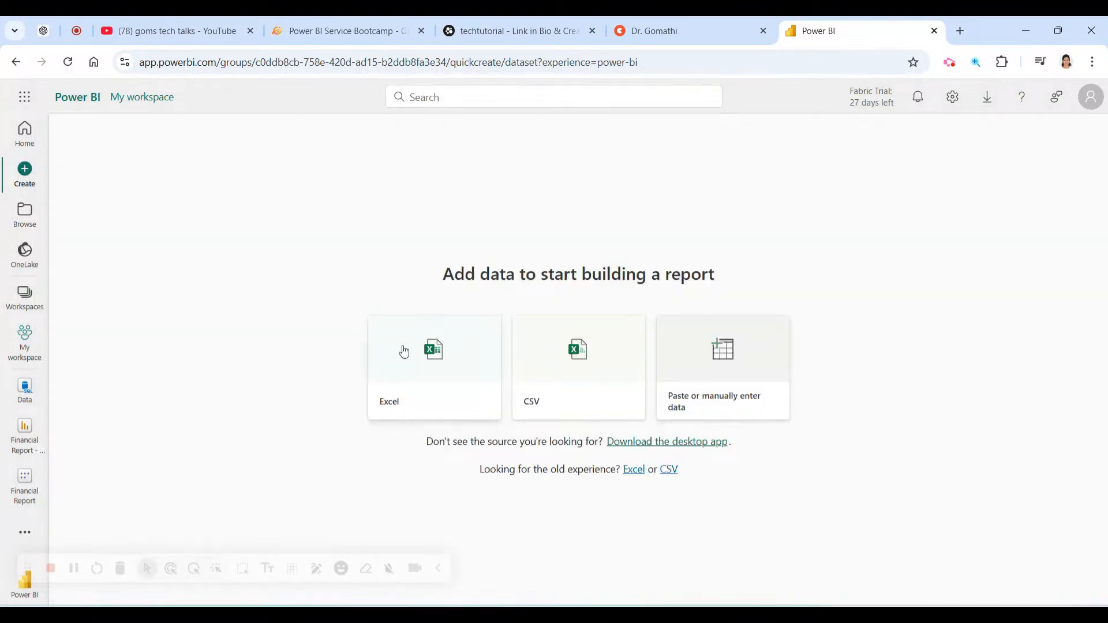
Upload the Sales workbook from the computer as an Excel data source.
{"action": "left_click", "coordinate": [422, 350]}
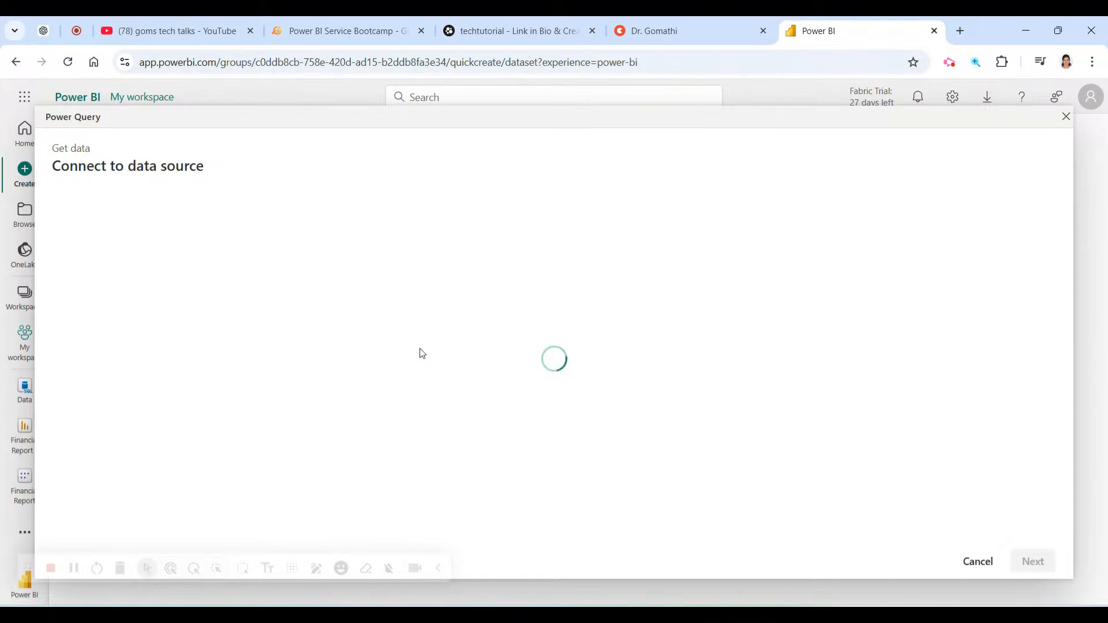
{"action": "left_click", "coordinate": [367, 220]}
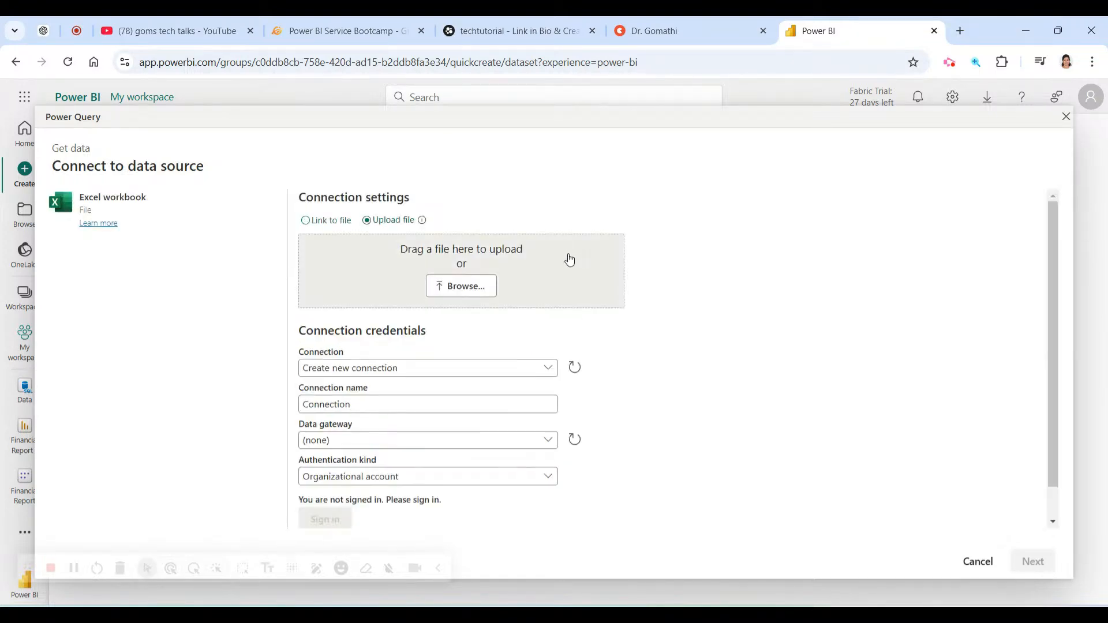
{"action": "left_click", "coordinate": [466, 286]}
{"action": "left_click", "coordinate": [196, 152]}
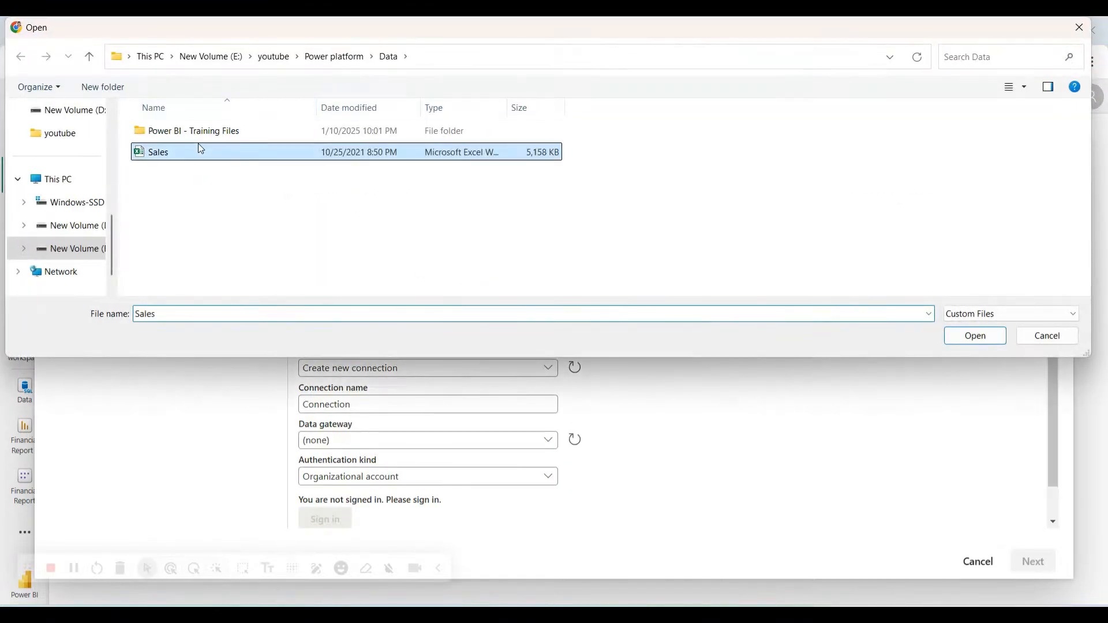
{"action": "left_click", "coordinate": [971, 335]}
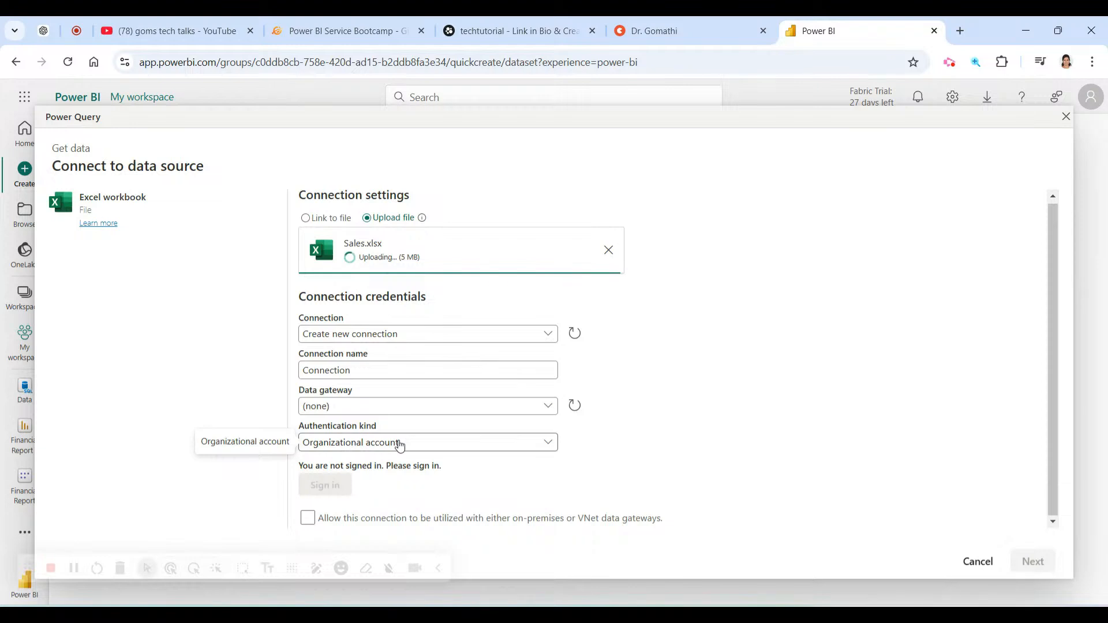
Sign in with the account and proceed to the workbook's table list.
{"action": "left_click", "coordinate": [325, 484]}
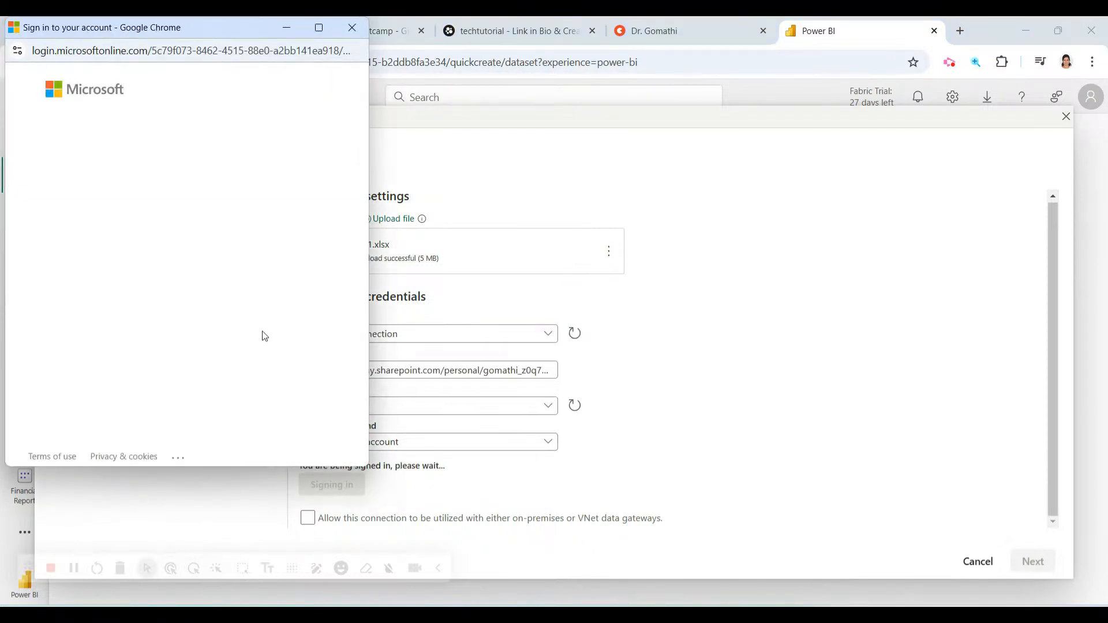
{"action": "left_click", "coordinate": [185, 191]}
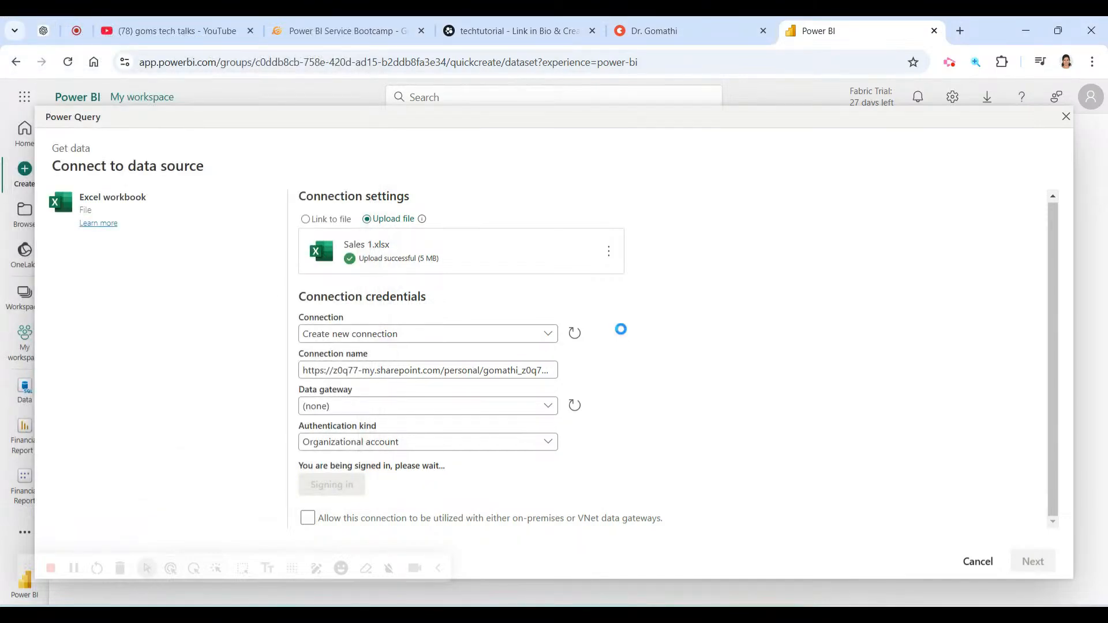
{"action": "left_click", "coordinate": [1027, 557]}
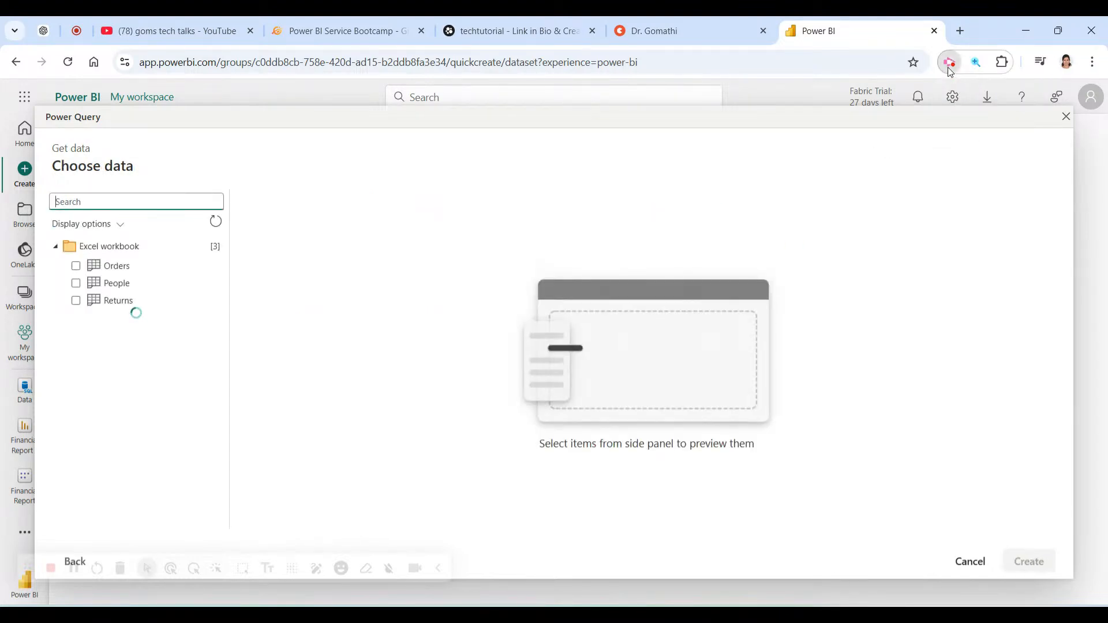
Include the Returns table alongside Orders and People for import.
{"action": "left_click", "coordinate": [949, 63]}
{"action": "left_click", "coordinate": [895, 150]}
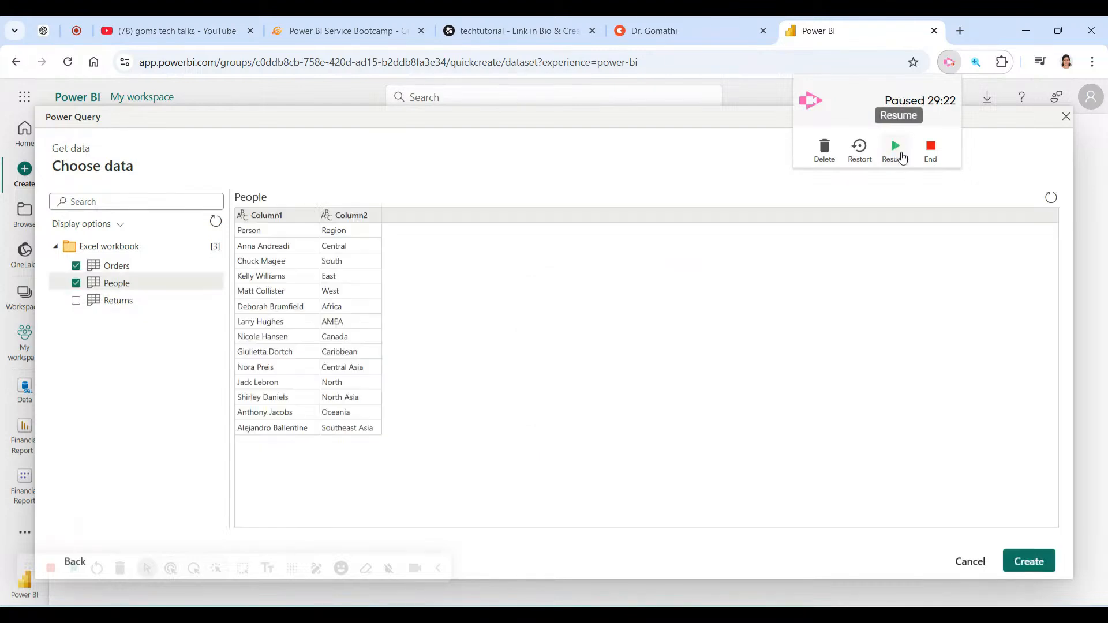
{"action": "left_click", "coordinate": [902, 157]}
{"action": "left_click", "coordinate": [798, 244]}
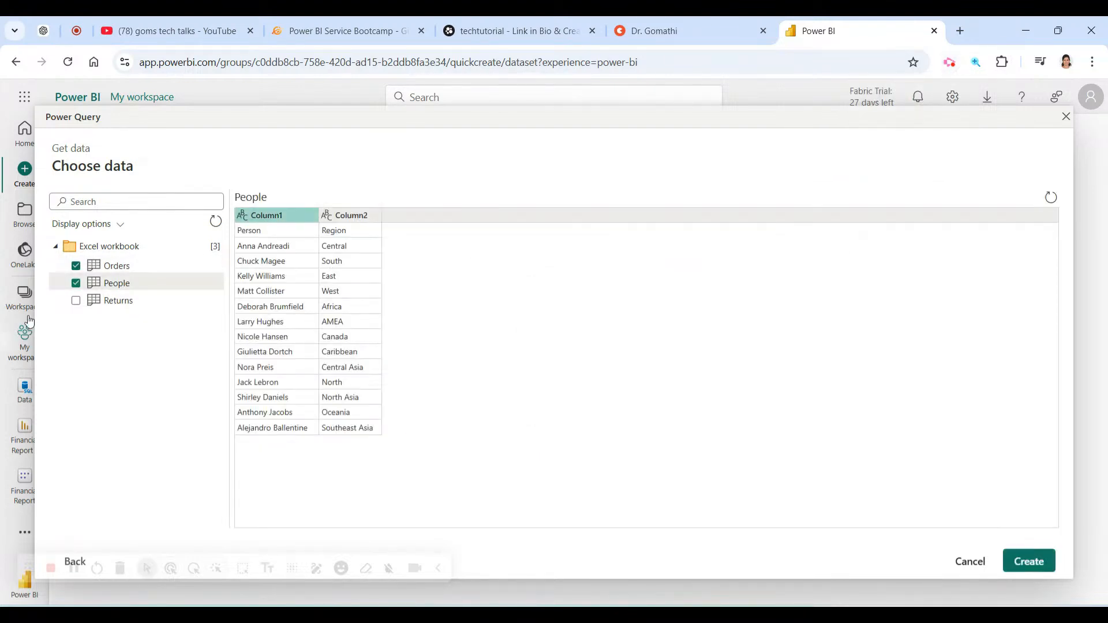
{"action": "left_click", "coordinate": [76, 301]}
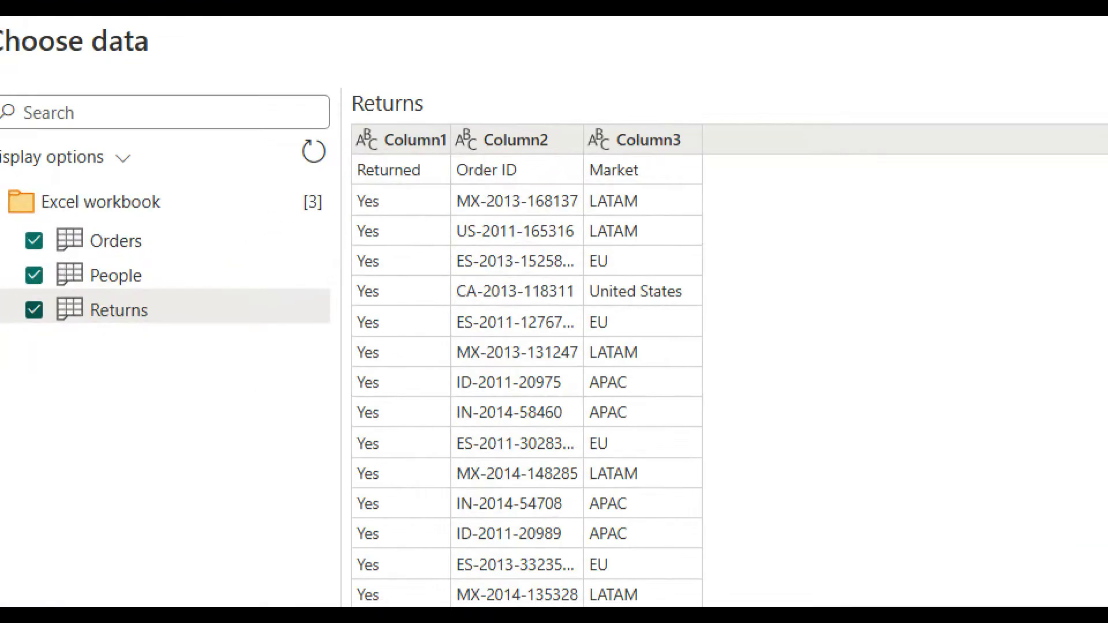
Scroll through the Returns preview showing the Returned, Order ID and Market columns.
{"action": "mouse_move", "coordinate": [176, 280]}
{"action": "left_mouse_down"}
{"action": "mouse_move", "coordinate": [413, 122]}
{"action": "mouse_move", "coordinate": [416, 176]}
{"action": "left_mouse_up"}
{"action": "left_click_drag", "start_coordinate": [268, 177], "coordinate": [369, 172]}
{"action": "left_click_drag", "start_coordinate": [345, 176], "coordinate": [319, 191]}
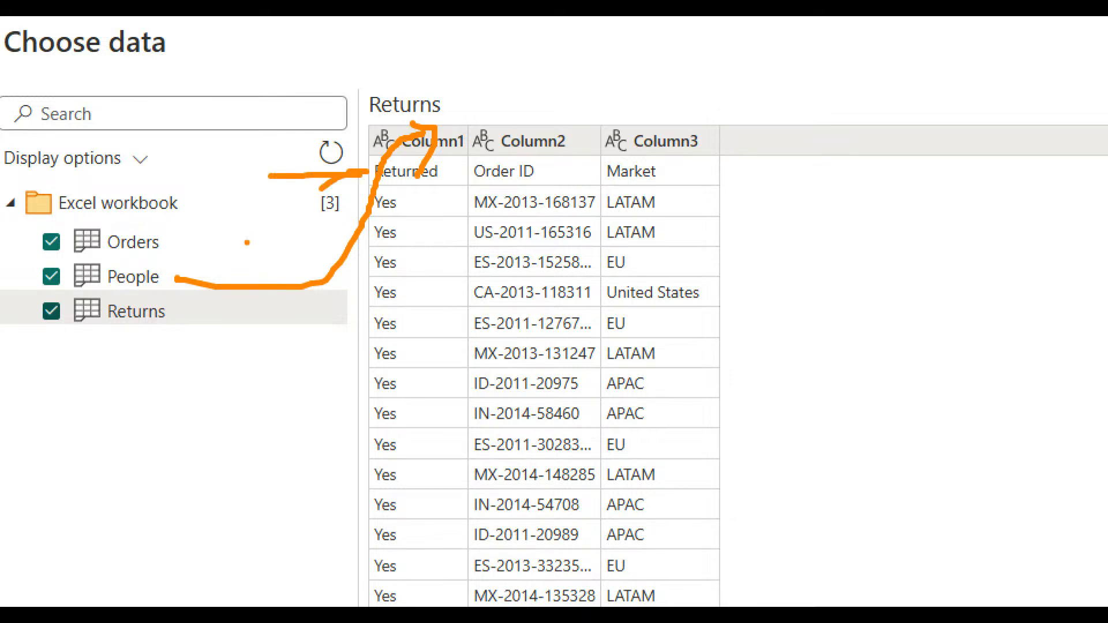
{"action": "mouse_move", "coordinate": [159, 318]}
{"action": "left_mouse_down"}
{"action": "mouse_move", "coordinate": [326, 303]}
{"action": "mouse_move", "coordinate": [457, 84]}
{"action": "left_mouse_up"}
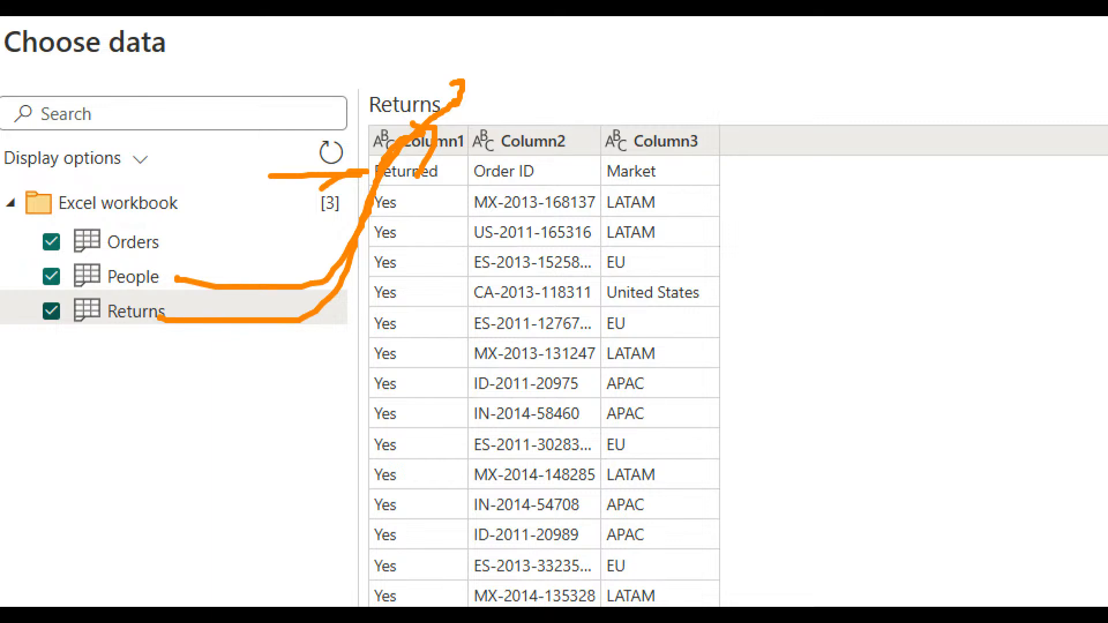
{"action": "key", "text": "Escape"}
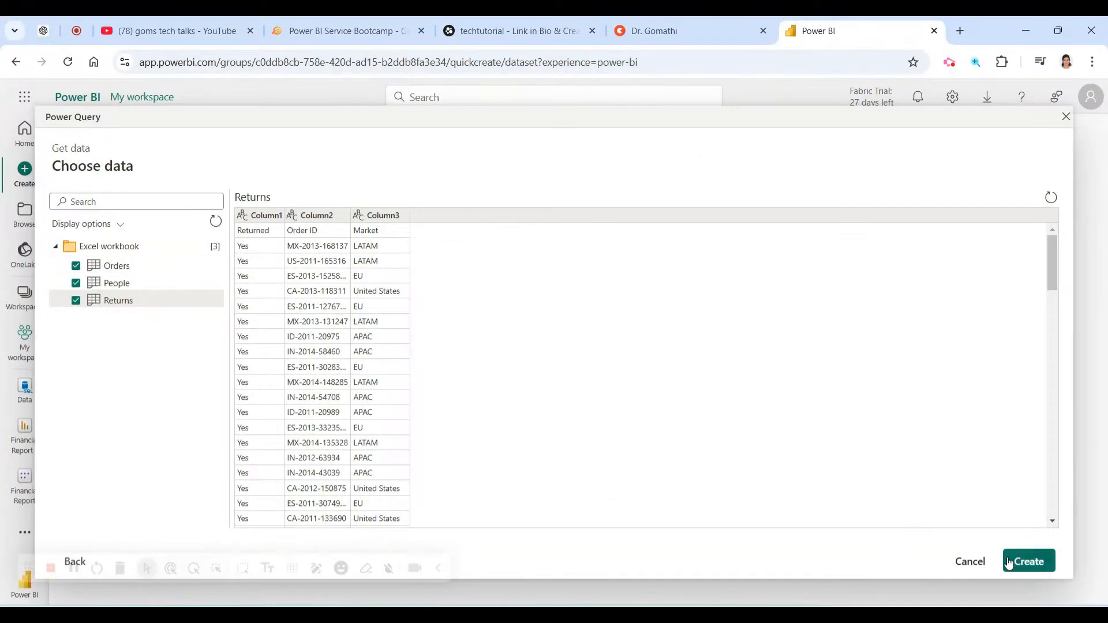
{"action": "scroll", "coordinate": [304, 413], "scroll_direction": "down", "scroll_amount": 8}
{"action": "scroll", "coordinate": [708, 463], "scroll_direction": "down", "scroll_amount": 10}
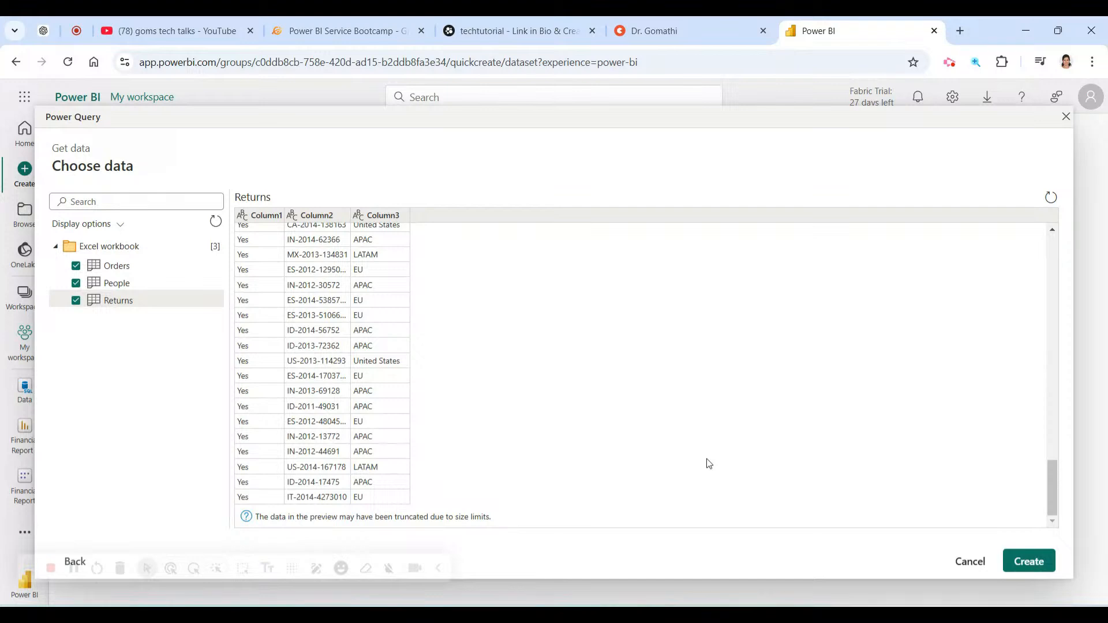
{"action": "scroll", "coordinate": [807, 487], "scroll_direction": "up", "scroll_amount": 10}
{"action": "scroll", "coordinate": [809, 487], "scroll_direction": "up", "scroll_amount": 1}
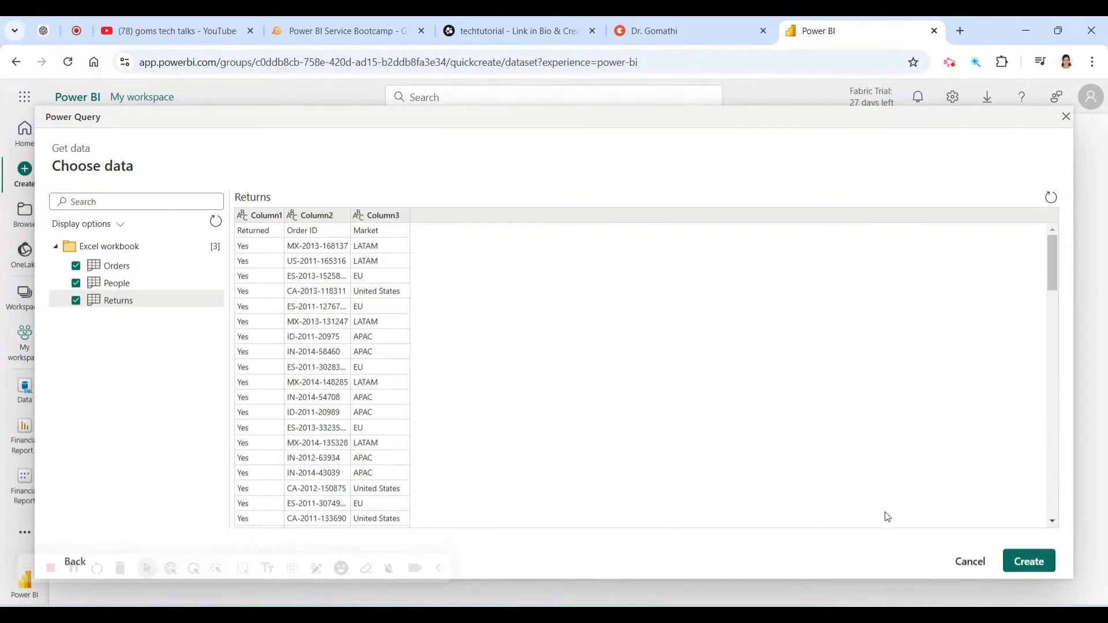
Create the report from the Orders, People and Returns tables and let the data load.
{"action": "left_click", "coordinate": [1021, 567]}
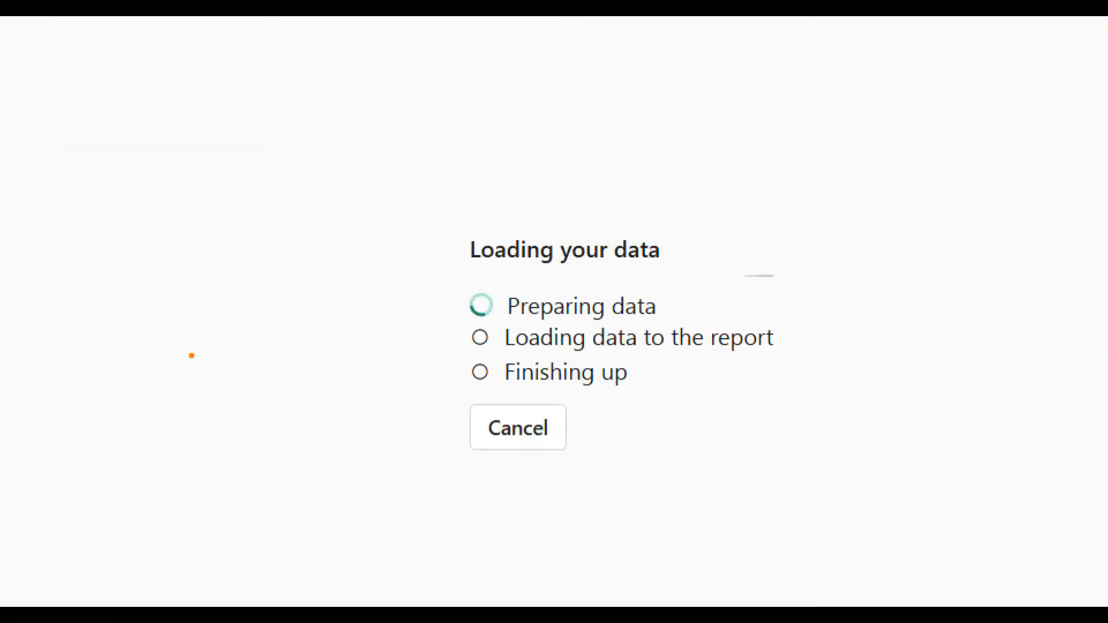
{"action": "left_click_drag", "start_coordinate": [192, 355], "coordinate": [472, 291]}
{"action": "left_click_drag", "start_coordinate": [435, 277], "coordinate": [460, 325]}
{"action": "left_click_drag", "start_coordinate": [225, 403], "coordinate": [501, 350]}
{"action": "mouse_move", "coordinate": [424, 346]}
{"action": "left_mouse_down"}
{"action": "mouse_move", "coordinate": [491, 348]}
{"action": "mouse_move", "coordinate": [451, 384]}
{"action": "left_mouse_up"}
{"action": "mouse_move", "coordinate": [268, 462]}
{"action": "left_mouse_down"}
{"action": "mouse_move", "coordinate": [432, 414]}
{"action": "mouse_move", "coordinate": [346, 501]}
{"action": "left_mouse_up"}
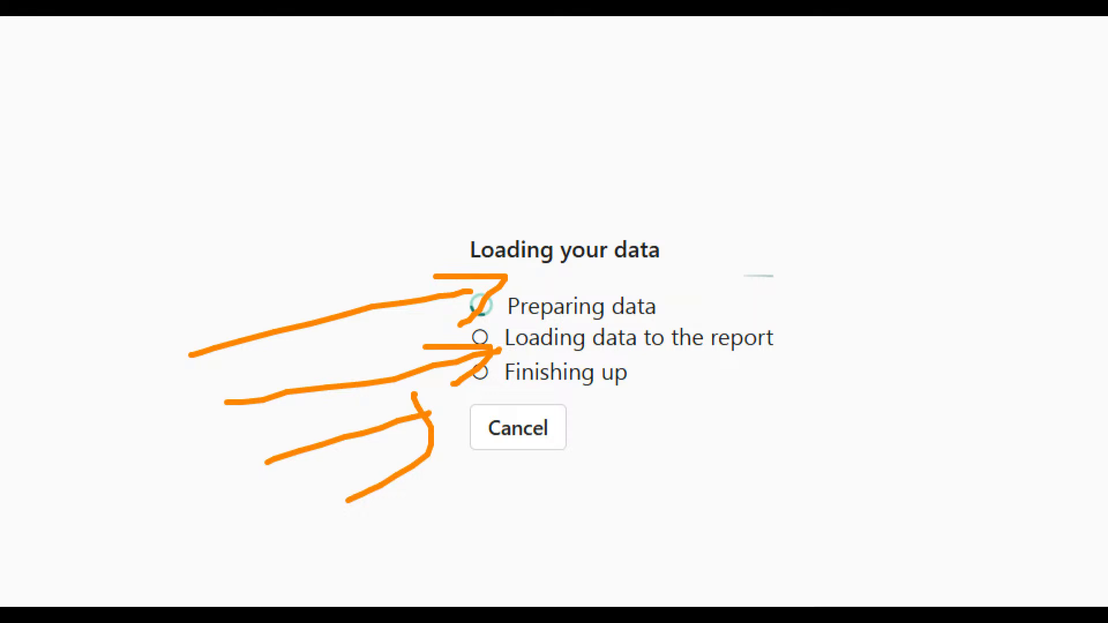
{"action": "key", "text": "Escape"}
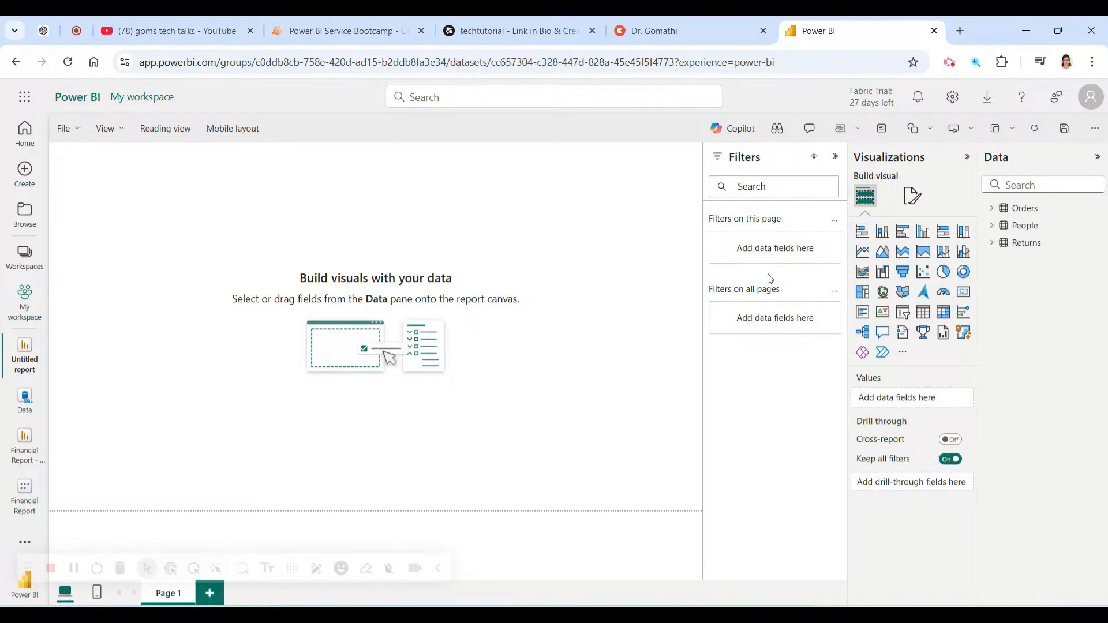
Expand the People table's fields, open Financial Report - Auto Create, then return to My workspace.
{"action": "left_click", "coordinate": [993, 227]}
{"action": "left_click", "coordinate": [992, 227]}
{"action": "left_click", "coordinate": [993, 227]}
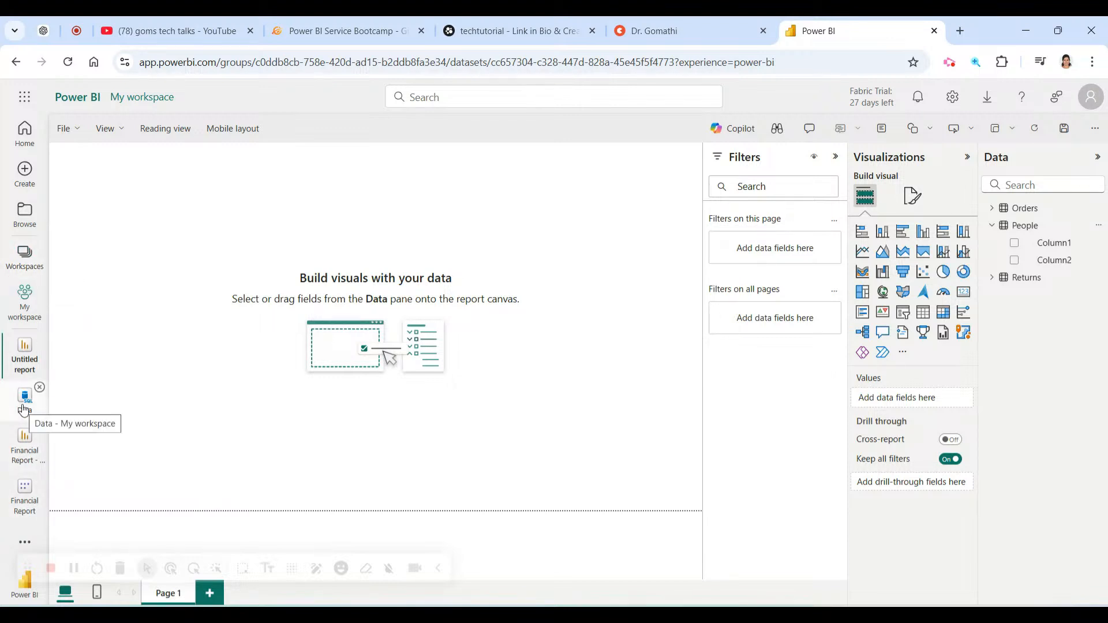
{"action": "left_click", "coordinate": [25, 447]}
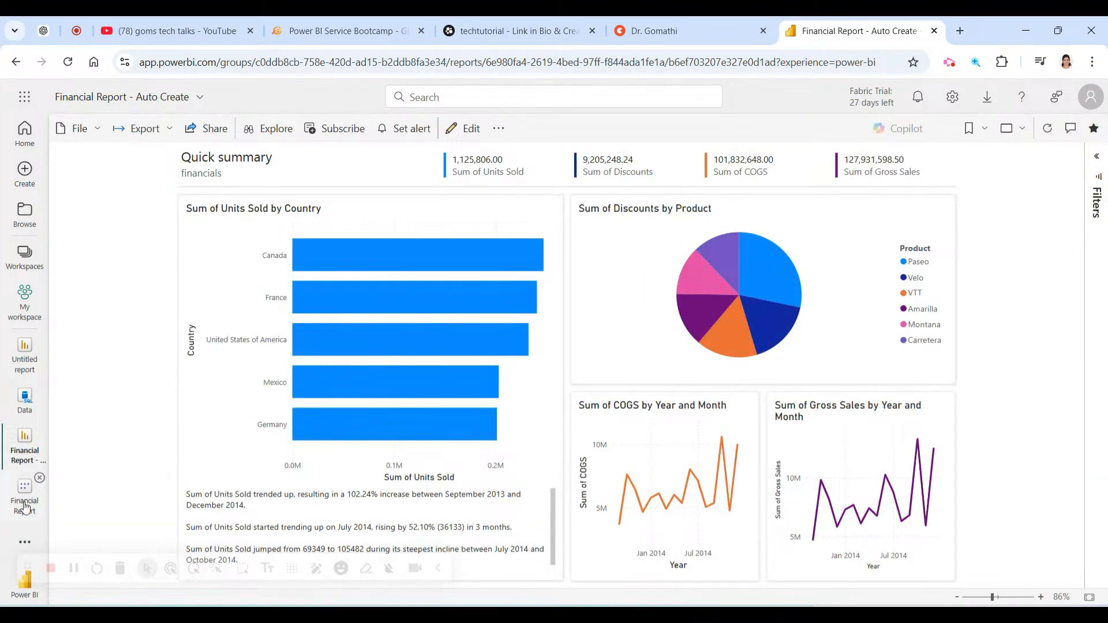
{"action": "left_click", "coordinate": [25, 303]}
Scroll through the My workspace items and reload the page to refresh them.
{"action": "left_click", "coordinate": [28, 274]}
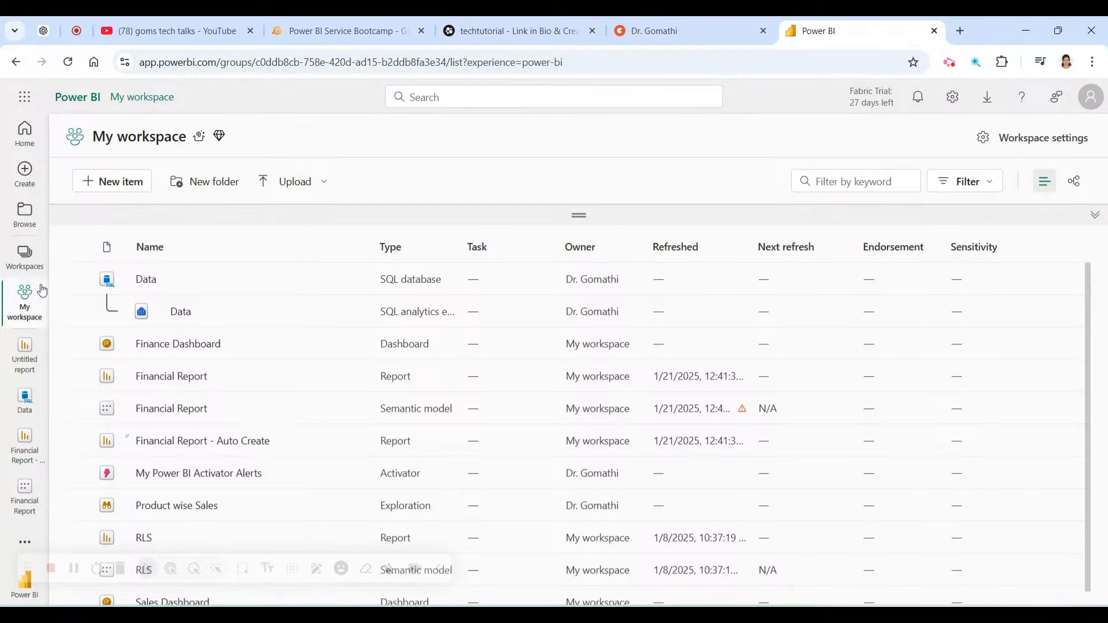
{"action": "scroll", "coordinate": [246, 363], "scroll_direction": "down", "scroll_amount": 1}
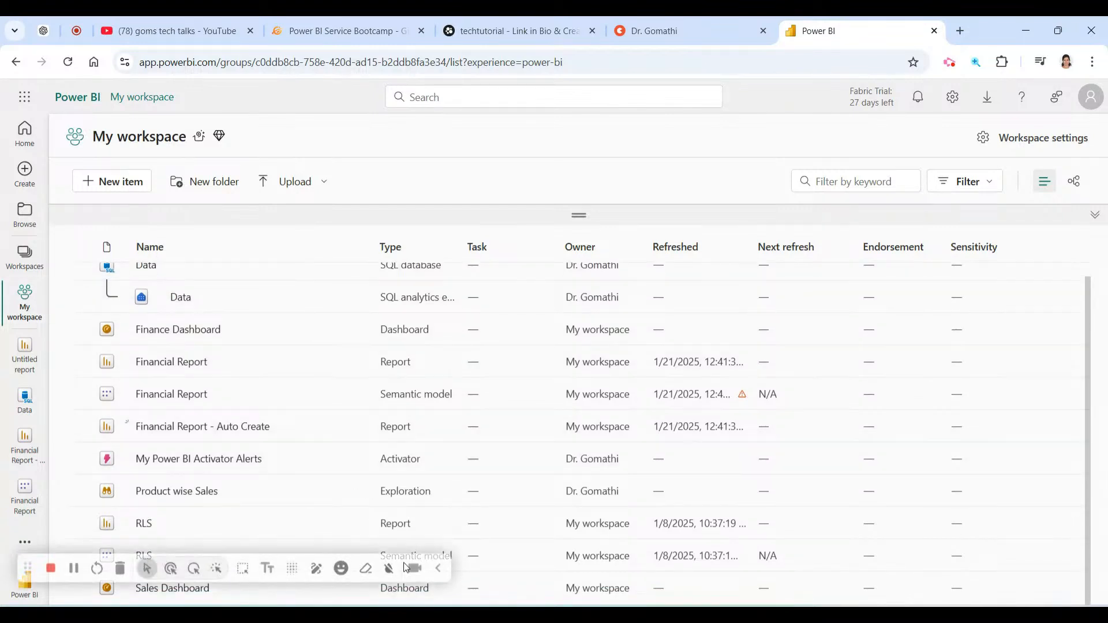
{"action": "left_click", "coordinate": [436, 572]}
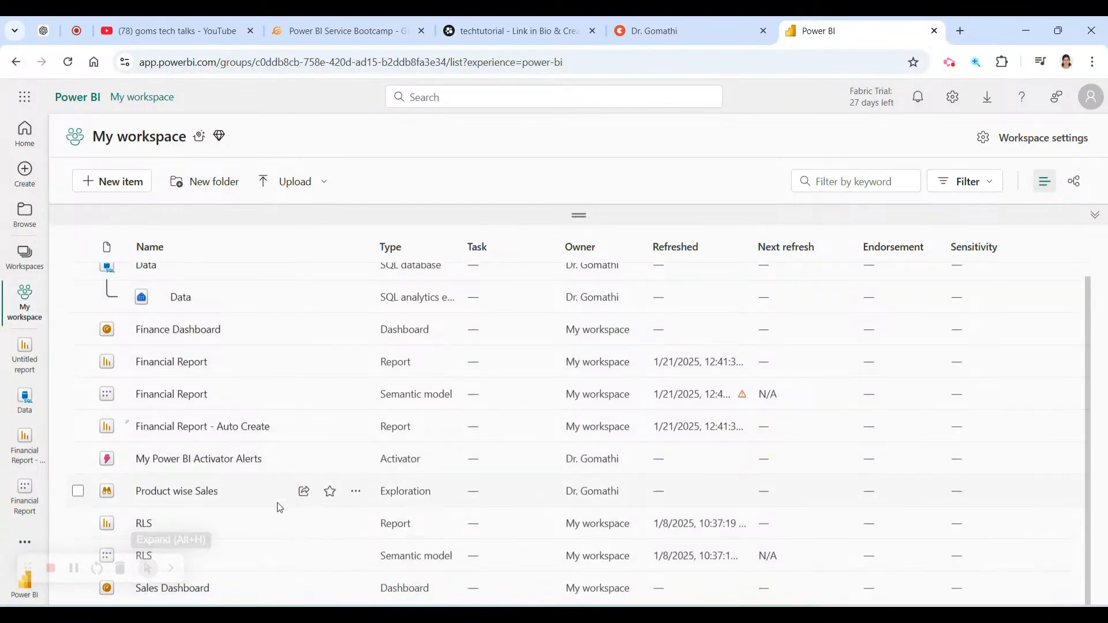
{"action": "scroll", "coordinate": [279, 507], "scroll_direction": "up", "scroll_amount": 1}
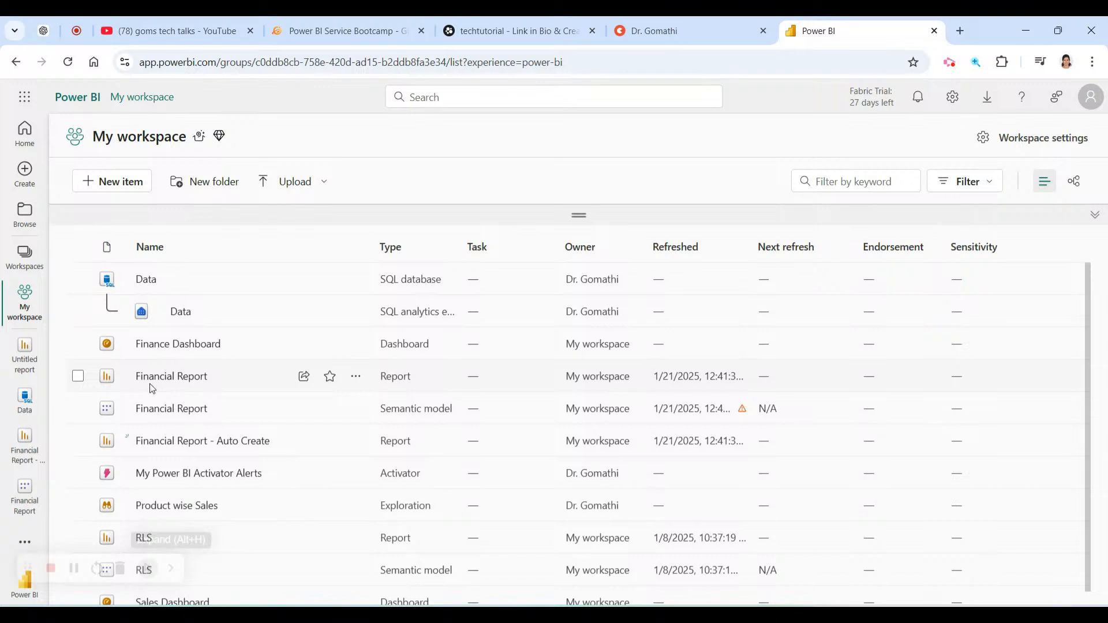
{"action": "scroll", "coordinate": [197, 415], "scroll_direction": "down", "scroll_amount": 1}
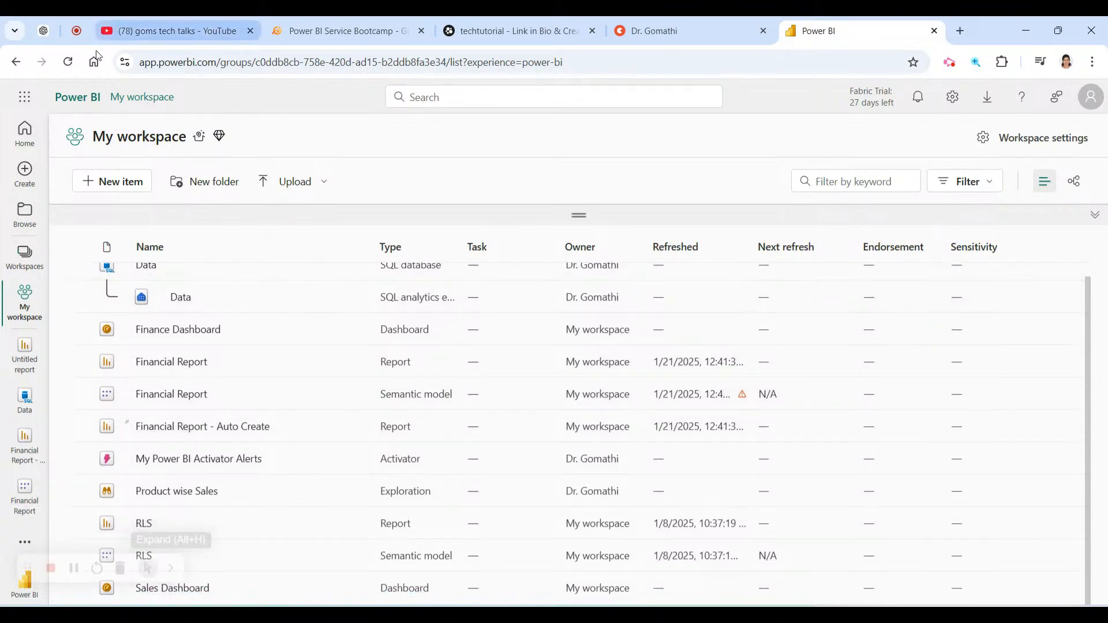
{"action": "left_click", "coordinate": [68, 62]}
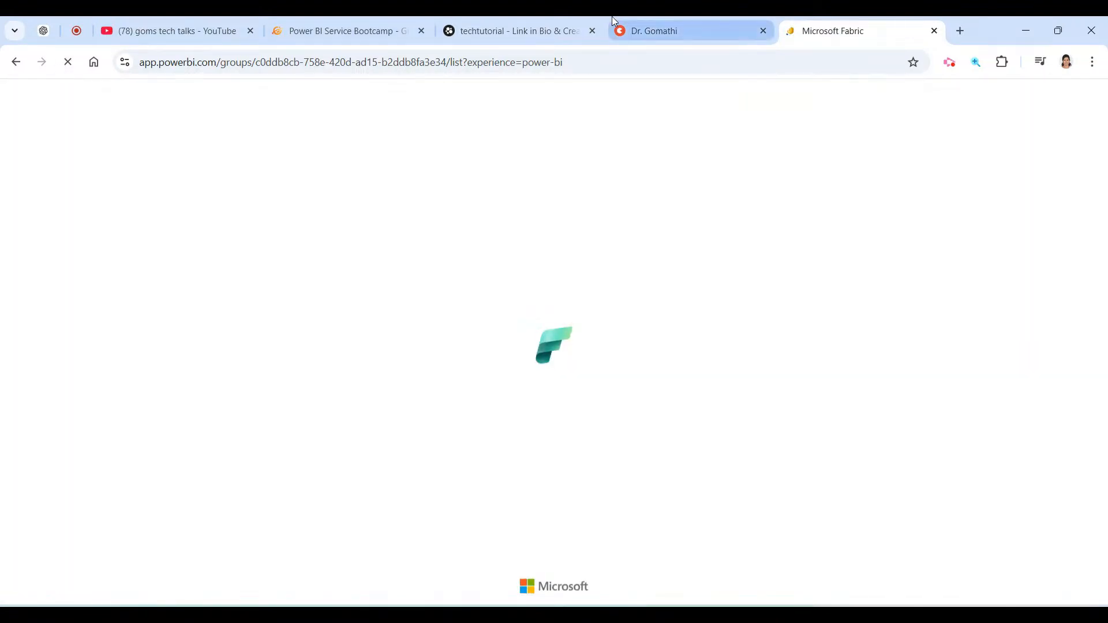
{"action": "left_click", "coordinate": [704, 23]}
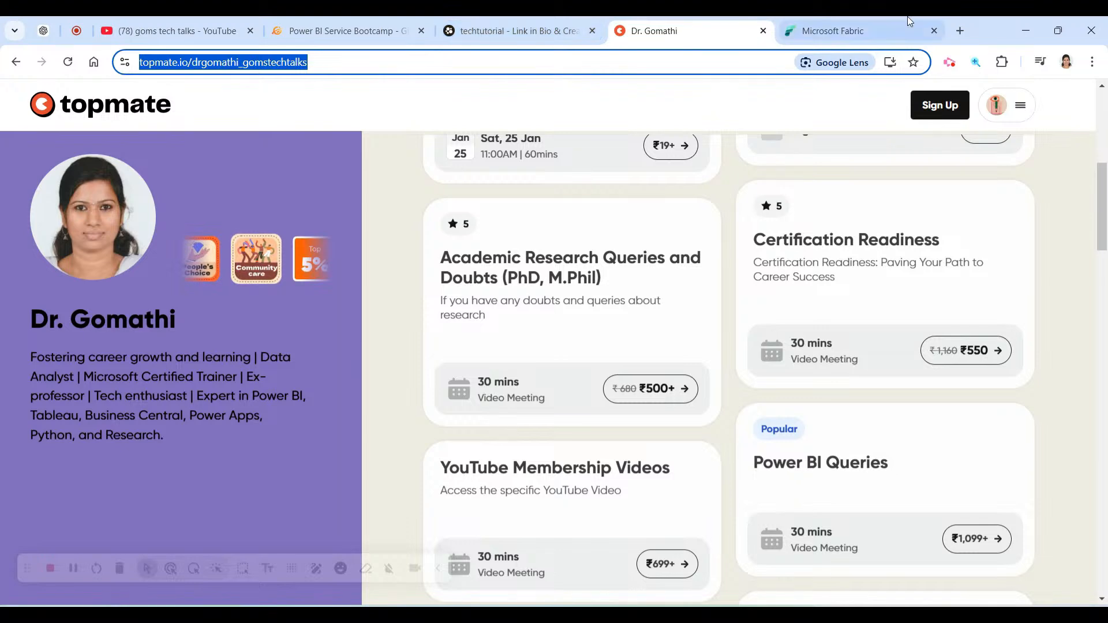
Return from topmate to the Power BI tab showing the refreshed My workspace list.
{"action": "left_click", "coordinate": [827, 20]}
{"action": "left_click", "coordinate": [439, 570]}
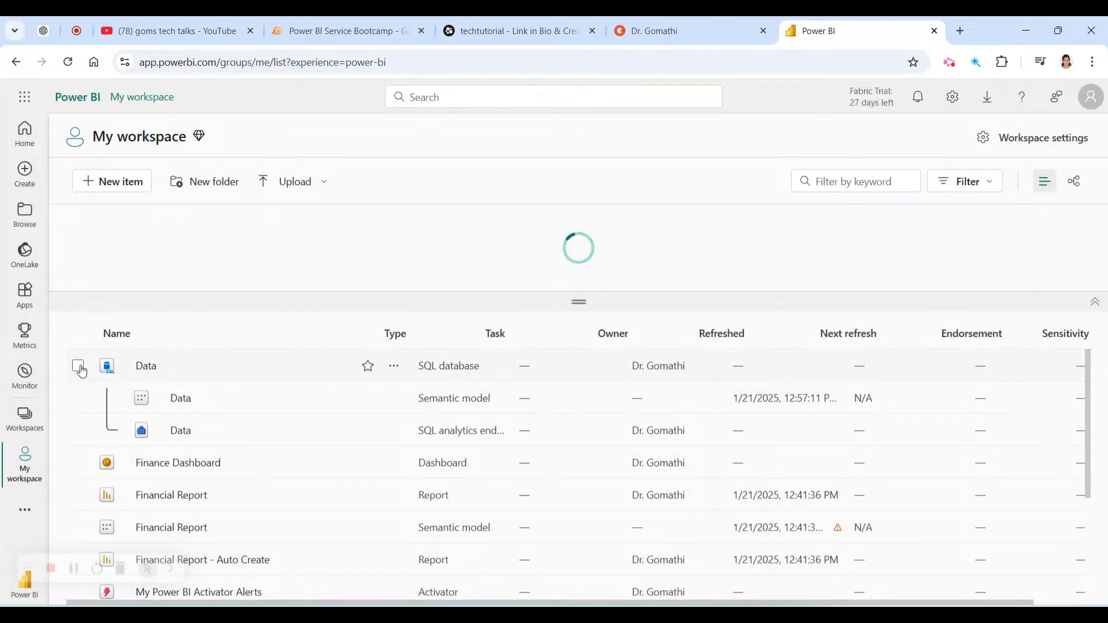
Confirm the Sales 1 semantic model is listed, then open the Data semantic model's More options menu.
{"action": "scroll", "coordinate": [273, 401], "scroll_direction": "down", "scroll_amount": 3}
{"action": "scroll", "coordinate": [267, 423], "scroll_direction": "up", "scroll_amount": 3}
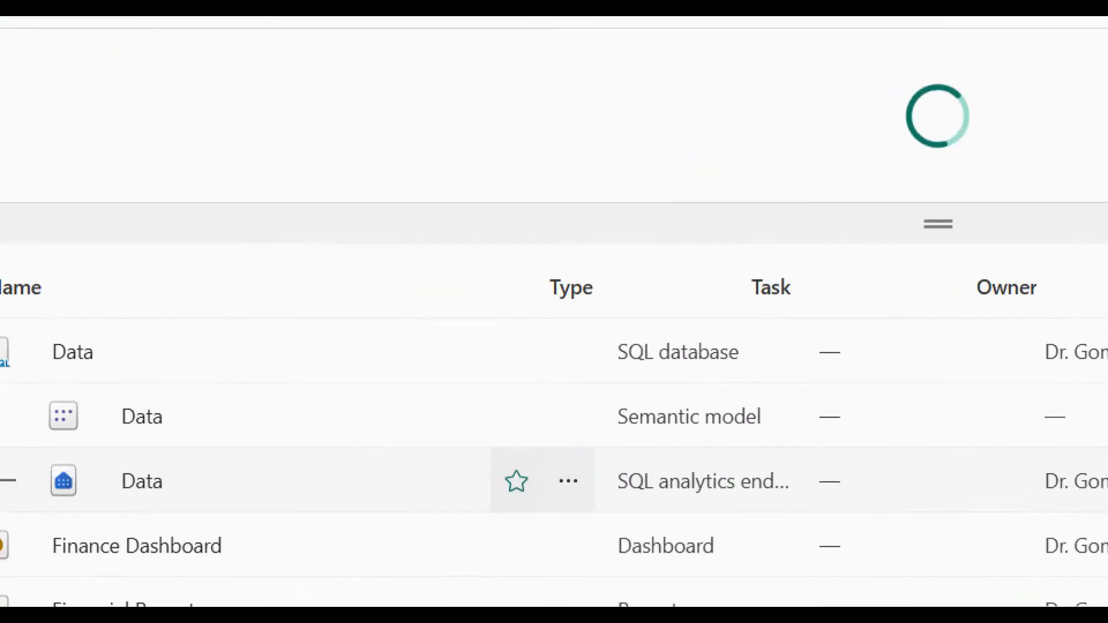
{"action": "mouse_move", "coordinate": [76, 458]}
{"action": "left_mouse_down"}
{"action": "mouse_move", "coordinate": [467, 455]}
{"action": "mouse_move", "coordinate": [777, 394]}
{"action": "mouse_move", "coordinate": [4, 385]}
{"action": "left_mouse_up"}
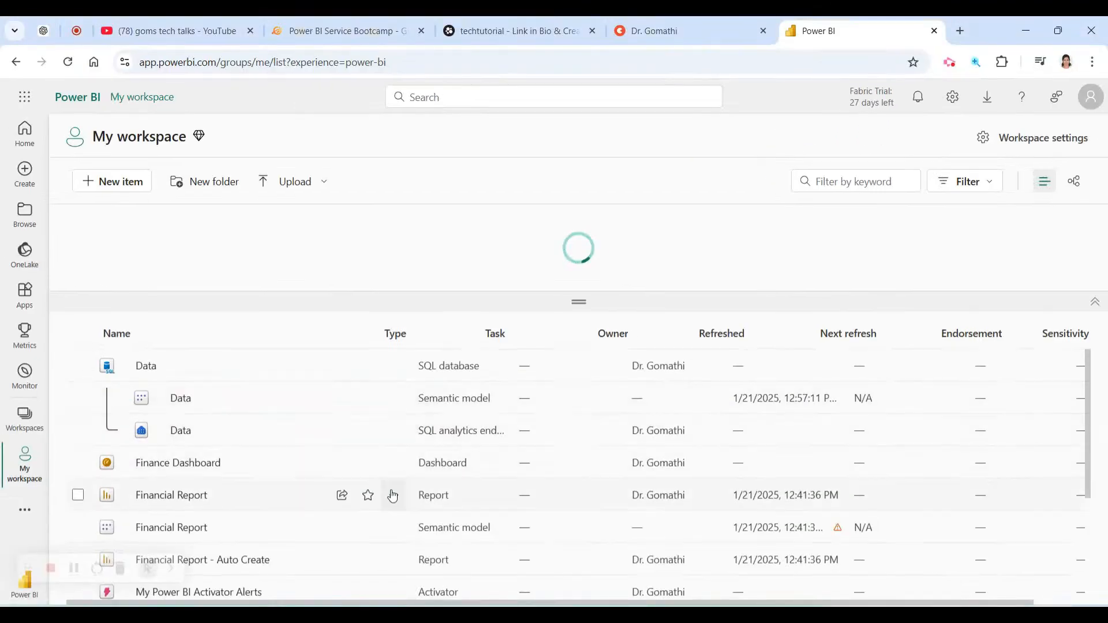
{"action": "scroll", "coordinate": [392, 495], "scroll_direction": "down", "scroll_amount": 2}
{"action": "scroll", "coordinate": [390, 520], "scroll_direction": "down", "scroll_amount": 3}
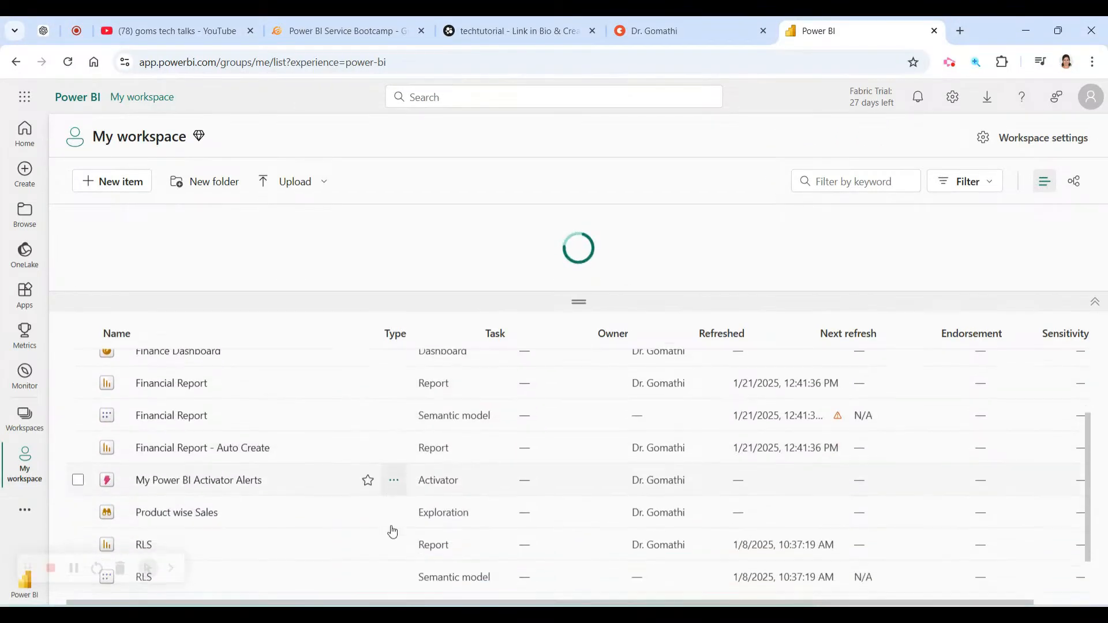
{"action": "left_click", "coordinate": [172, 571]}
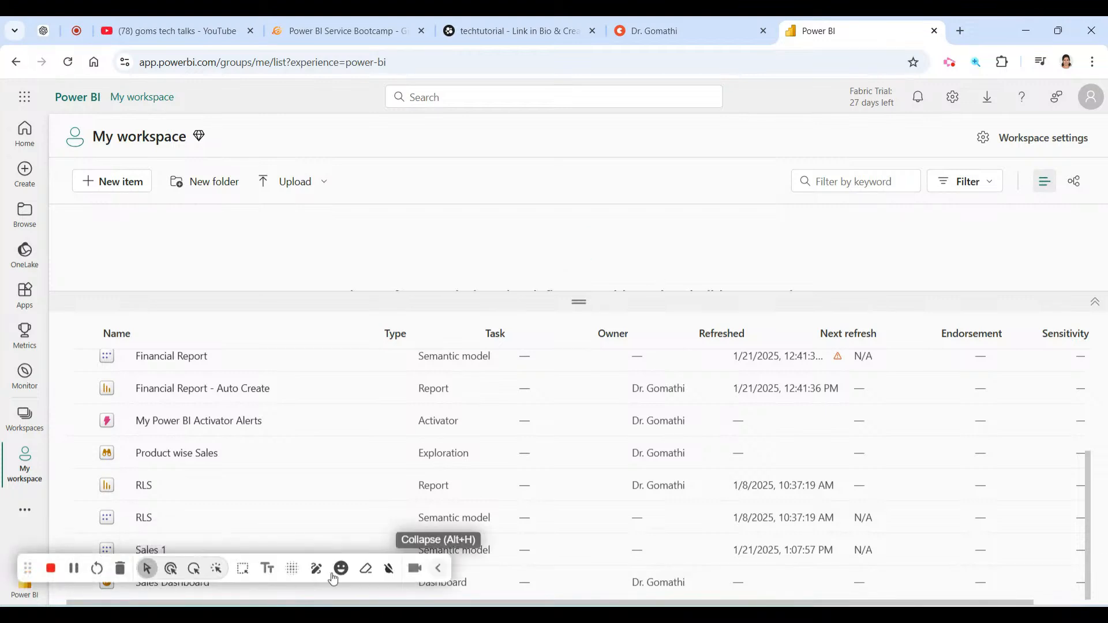
{"action": "left_click", "coordinate": [437, 569]}
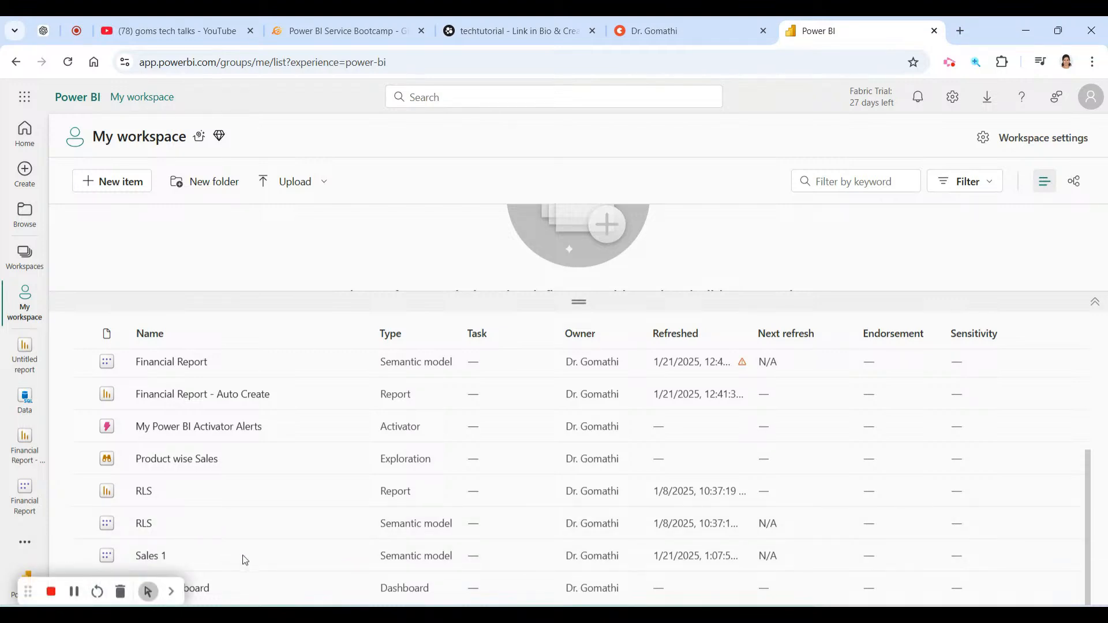
{"action": "scroll", "coordinate": [346, 540], "scroll_direction": "up", "scroll_amount": 3}
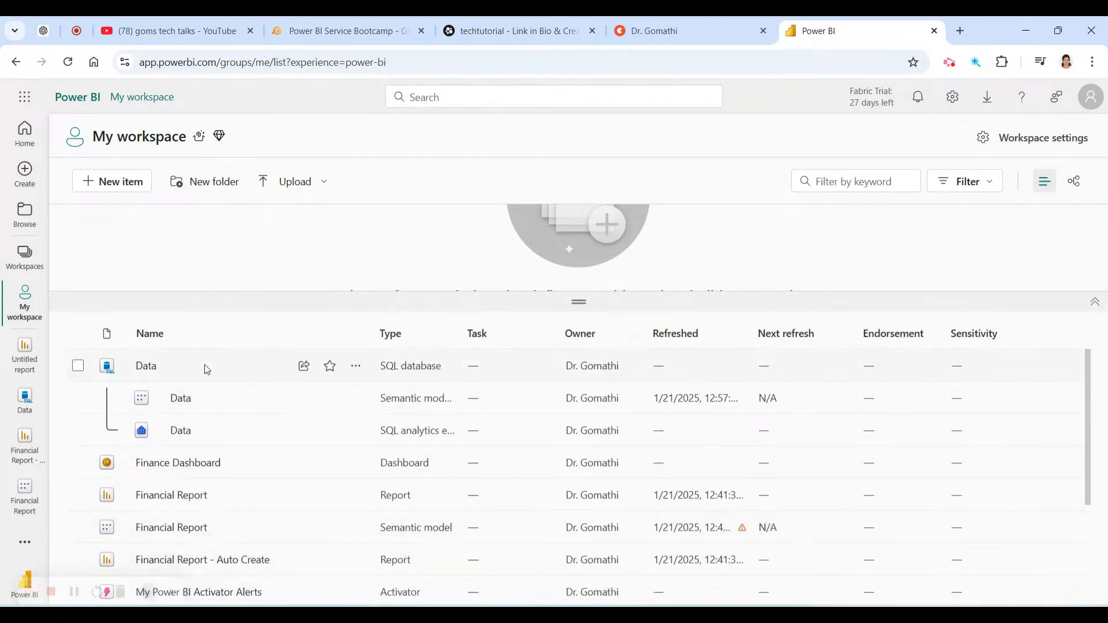
{"action": "left_click", "coordinate": [356, 398]}
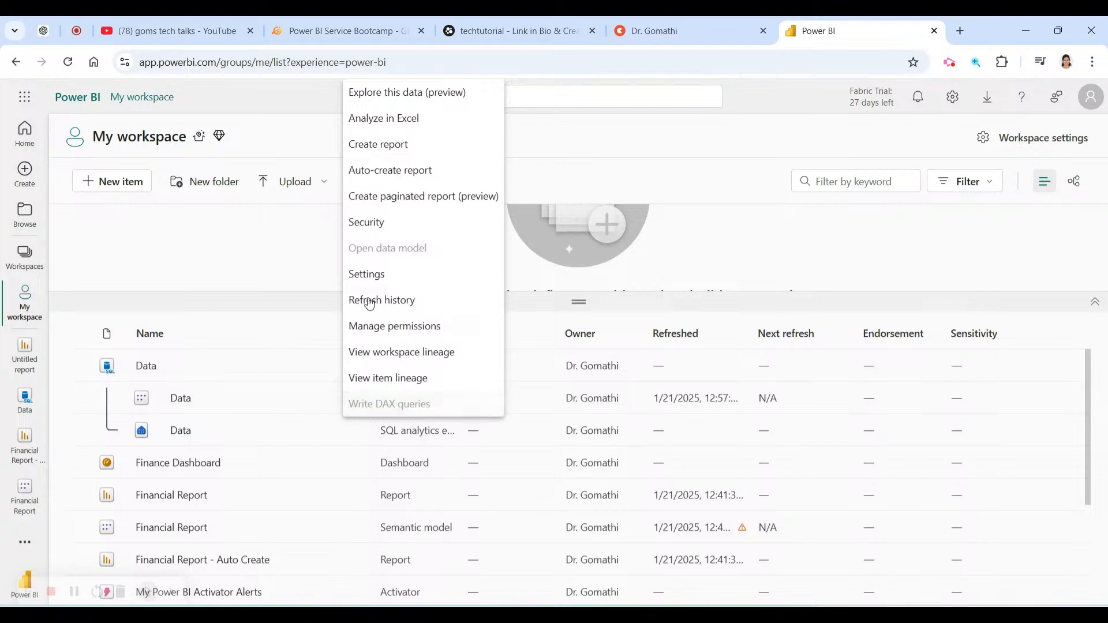
Open semantic model settings and browse the Financial Report, RLS and Sales 1 models, including Sales 1's refresh settings.
{"action": "left_click", "coordinate": [363, 275]}
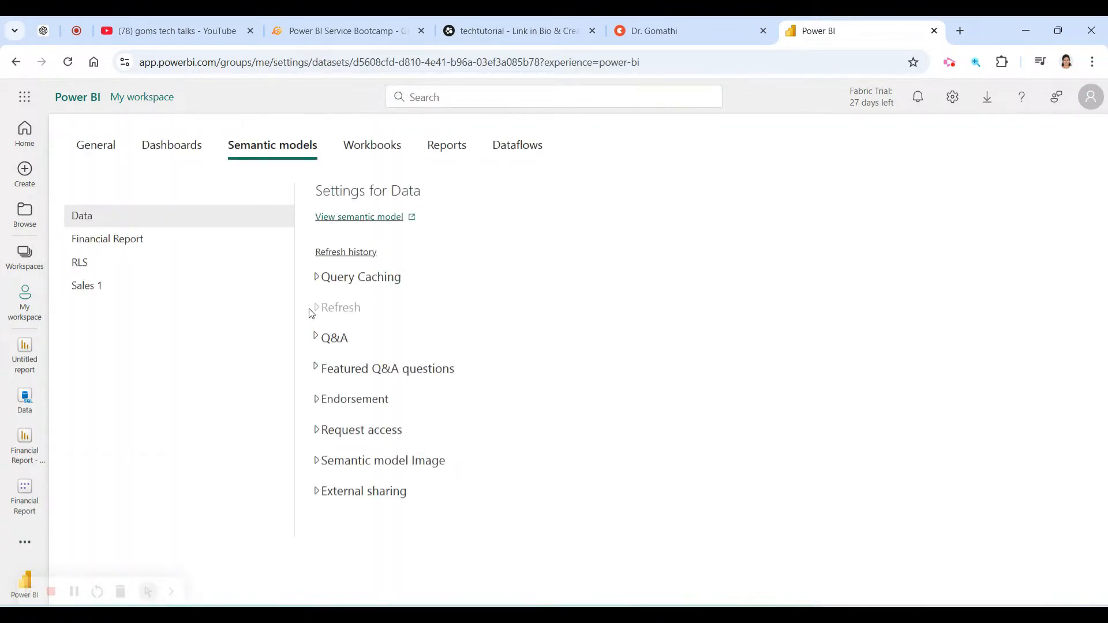
{"action": "left_click", "coordinate": [141, 239]}
{"action": "left_click", "coordinate": [76, 261]}
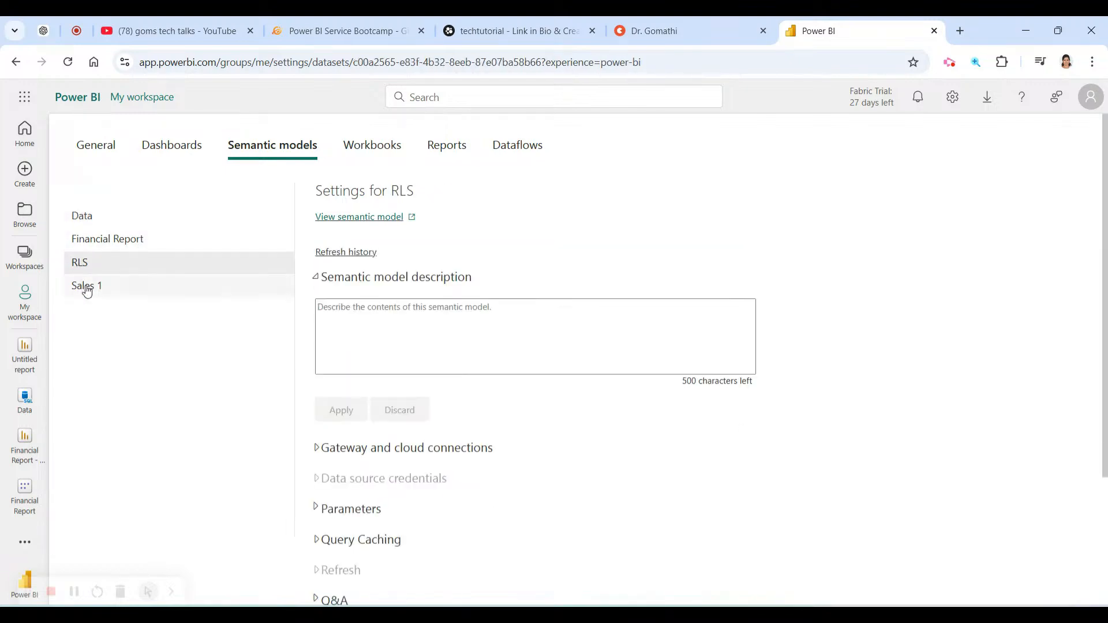
{"action": "left_click", "coordinate": [87, 287]}
{"action": "scroll", "coordinate": [416, 375], "scroll_direction": "down", "scroll_amount": 3}
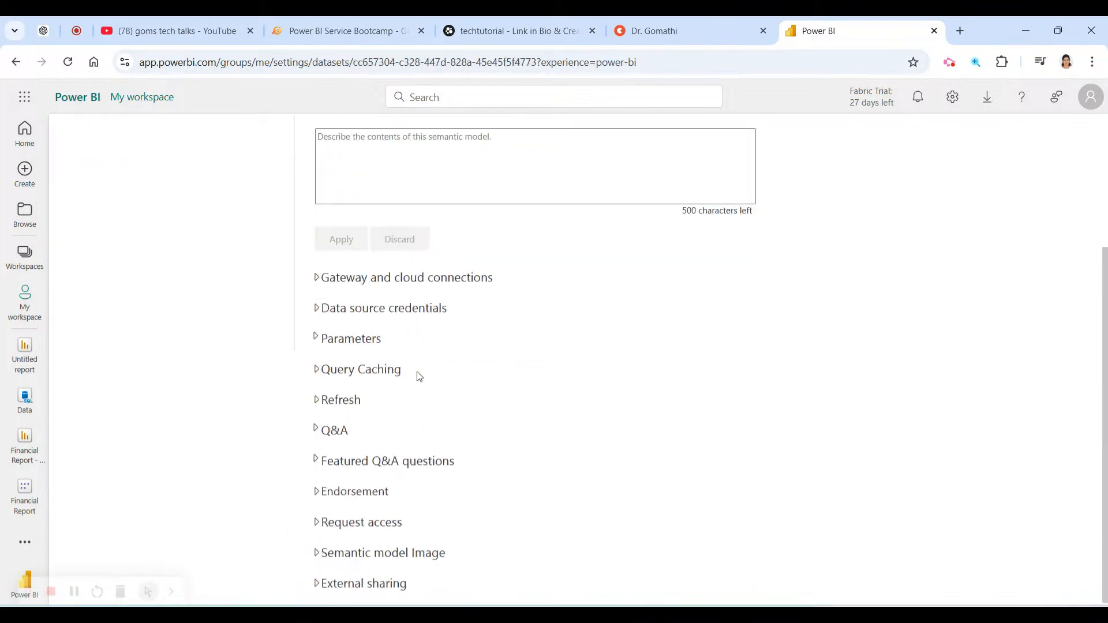
{"action": "left_click", "coordinate": [317, 397]}
{"action": "scroll", "coordinate": [569, 438], "scroll_direction": "down", "scroll_amount": 4}
{"action": "scroll", "coordinate": [583, 443], "scroll_direction": "up", "scroll_amount": 6}
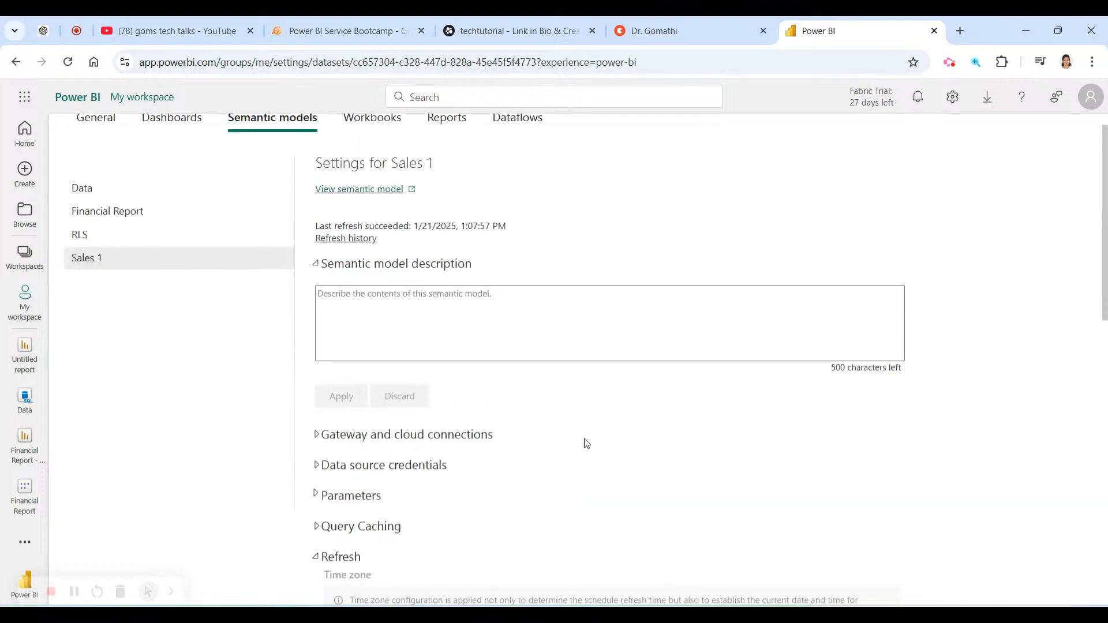
Return to the Data model's settings and expand its Endorsement section.
{"action": "left_click", "coordinate": [165, 225]}
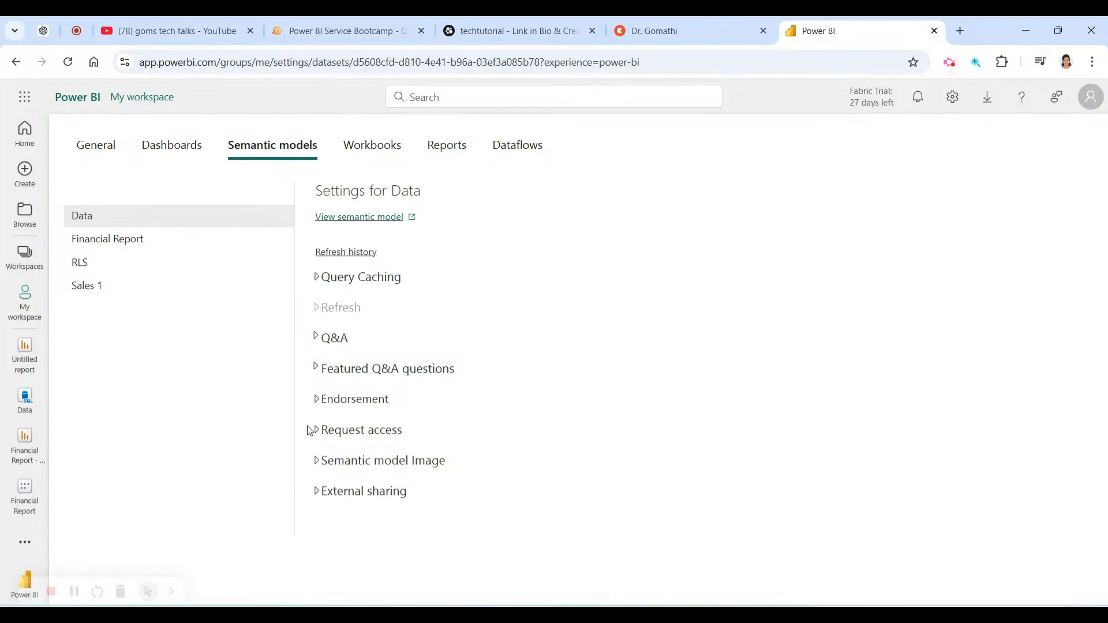
{"action": "left_click", "coordinate": [314, 404]}
{"action": "scroll", "coordinate": [554, 528], "scroll_direction": "down", "scroll_amount": 2}
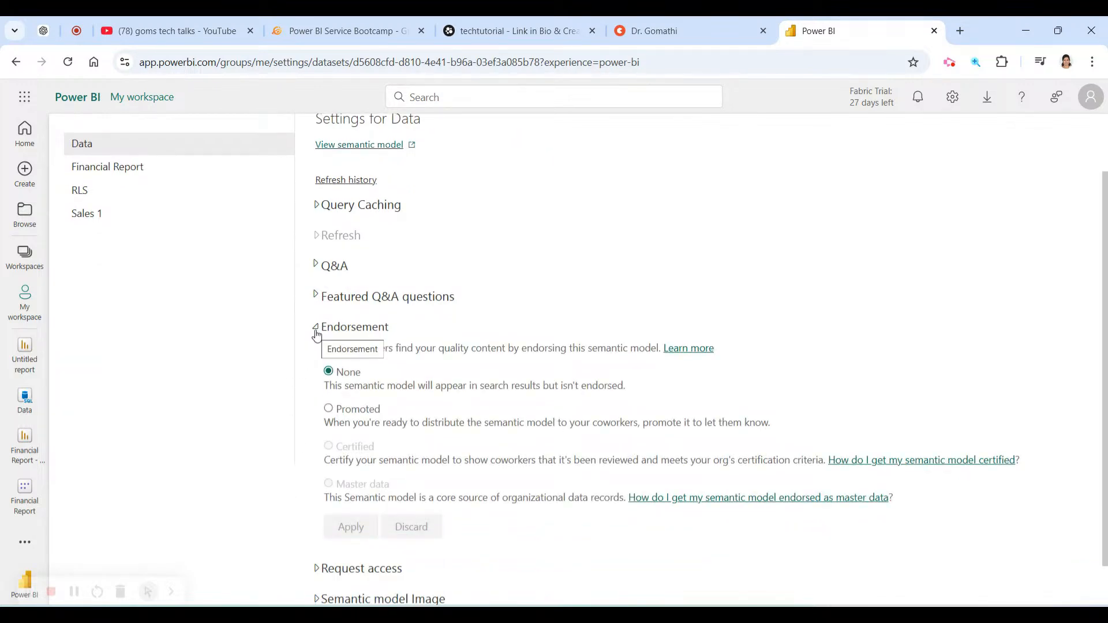
Highlight the None, Promoted and Certified endorsement descriptions, then bring up the certification help link's menu.
{"action": "left_click_drag", "start_coordinate": [326, 376], "coordinate": [839, 487]}
{"action": "left_click", "coordinate": [844, 489]}
{"action": "left_click_drag", "start_coordinate": [329, 370], "coordinate": [424, 385]}
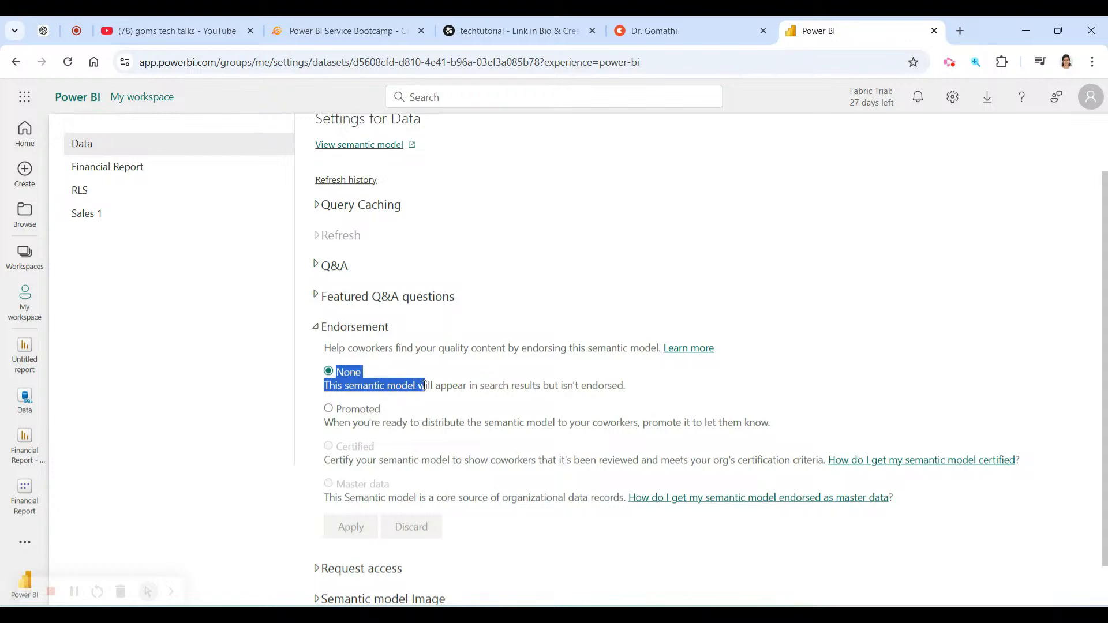
{"action": "left_click", "coordinate": [425, 386]}
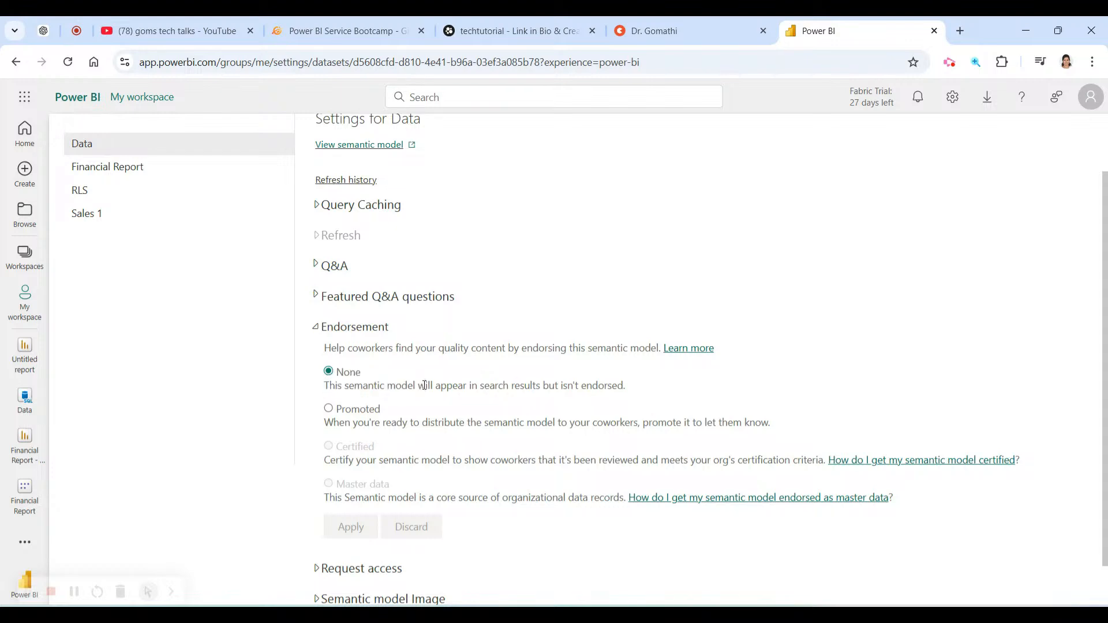
{"action": "left_click_drag", "start_coordinate": [338, 412], "coordinate": [402, 409]}
{"action": "left_click", "coordinate": [325, 456]}
{"action": "left_click_drag", "start_coordinate": [322, 448], "coordinate": [394, 446]}
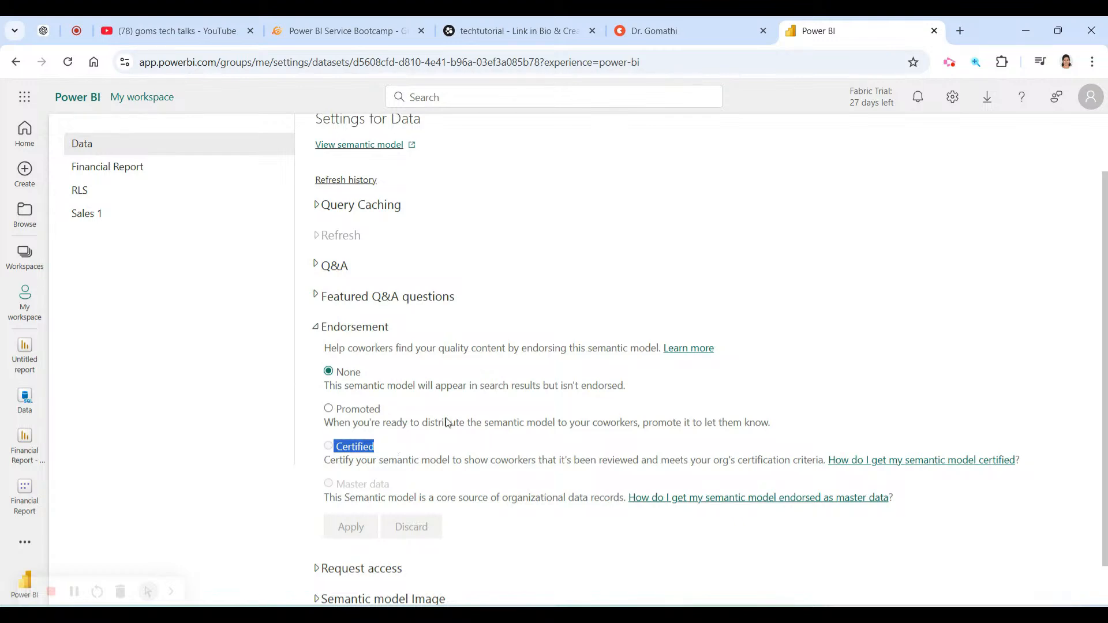
{"action": "right_click", "coordinate": [867, 460]}
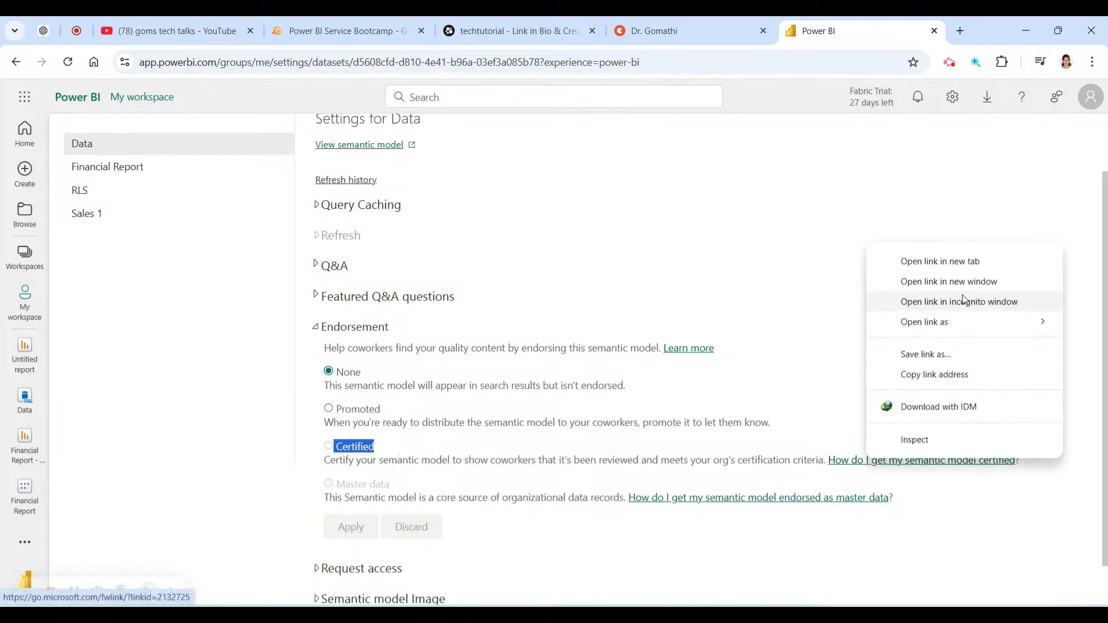
Open the certification help article in a new tab and read its request steps down to the Fabric admin note.
{"action": "left_click", "coordinate": [971, 262]}
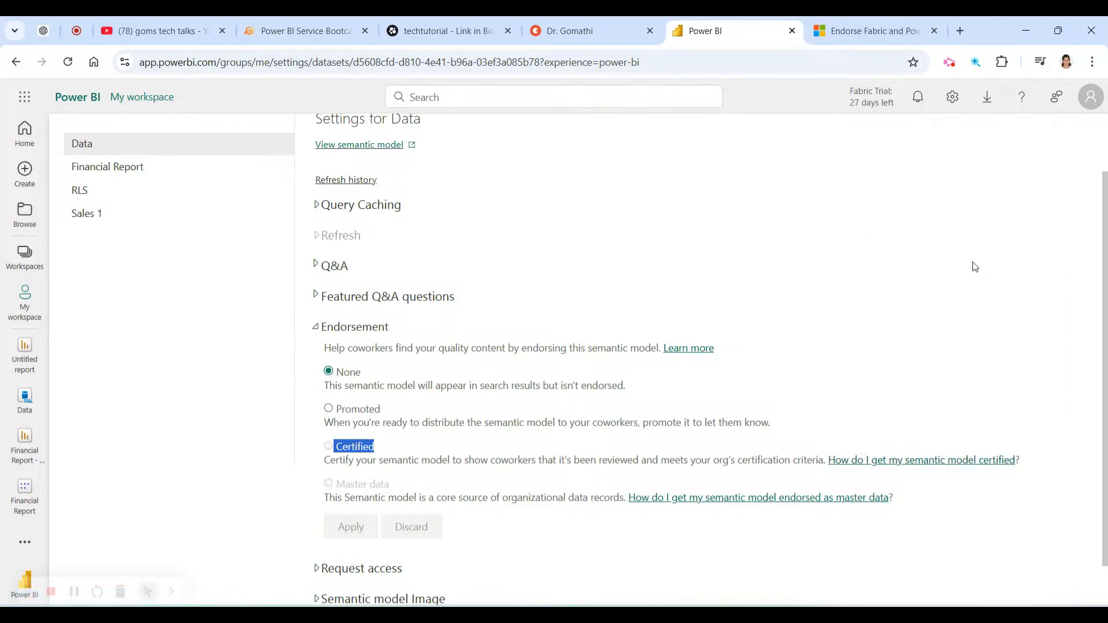
{"action": "left_click", "coordinate": [912, 36]}
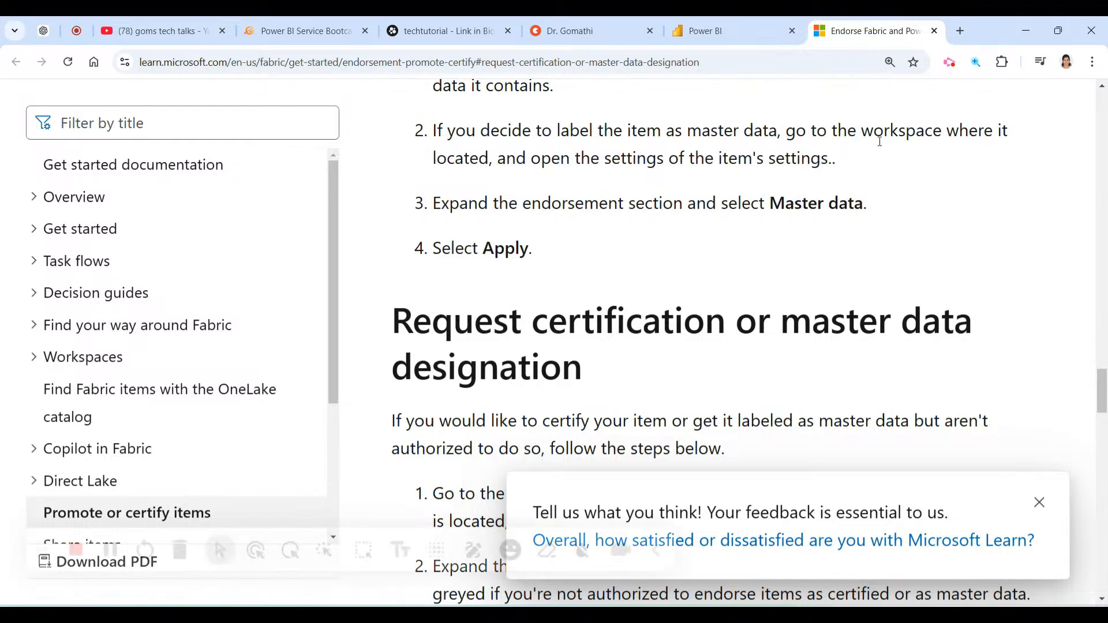
{"action": "scroll", "coordinate": [934, 295], "scroll_direction": "down", "scroll_amount": 3}
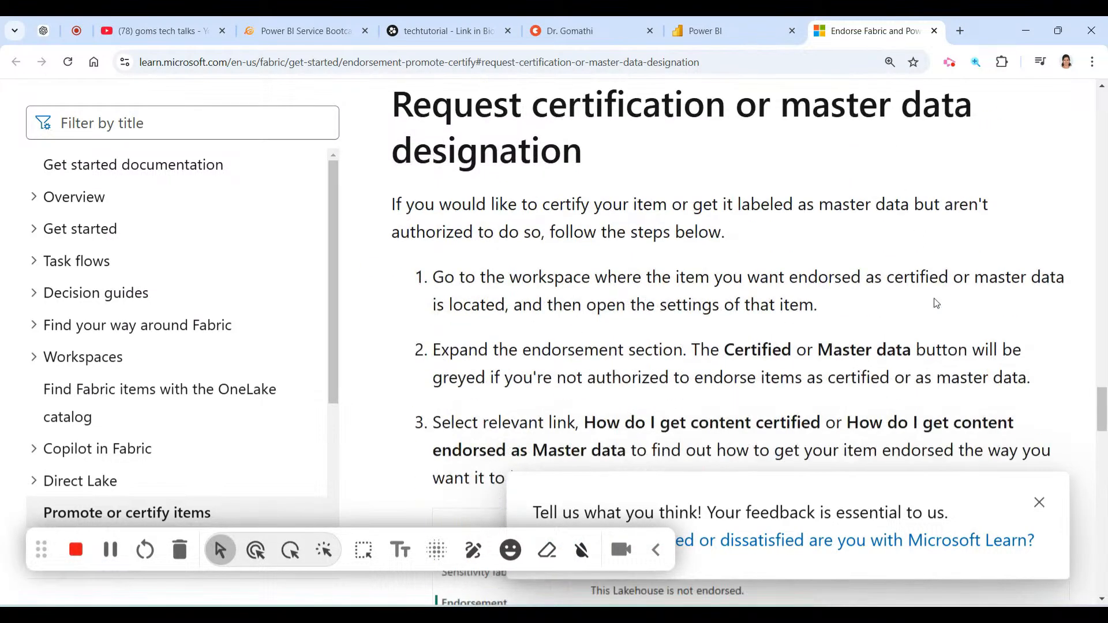
{"action": "left_click_drag", "start_coordinate": [480, 277], "coordinate": [938, 373]}
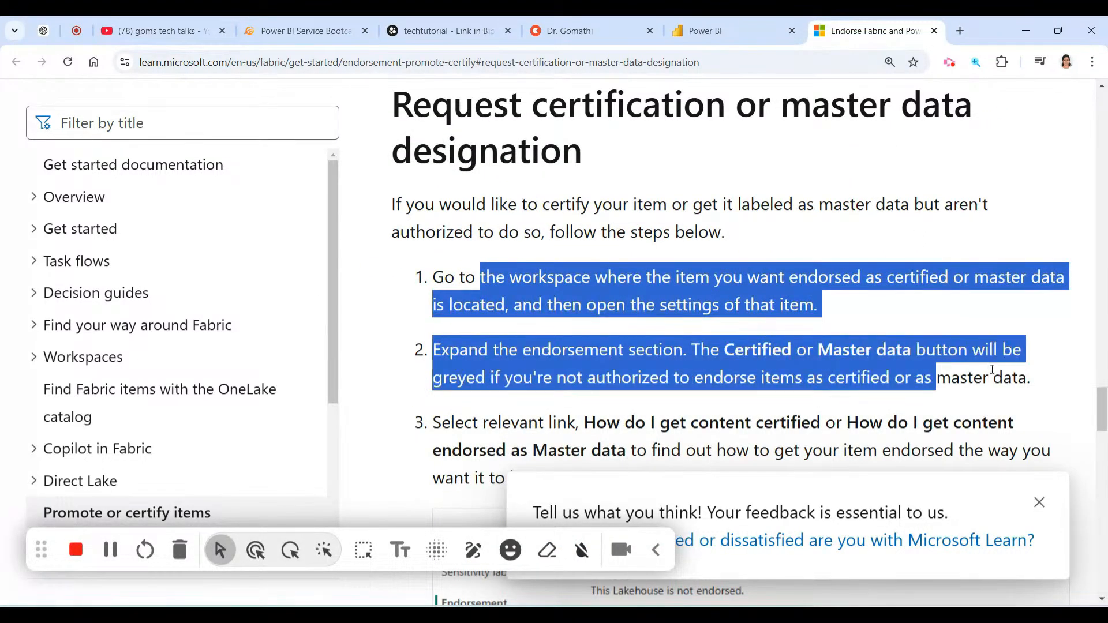
{"action": "scroll", "coordinate": [558, 341], "scroll_direction": "down", "scroll_amount": 1}
{"action": "left_click", "coordinate": [555, 342]}
{"action": "scroll", "coordinate": [577, 340], "scroll_direction": "down", "scroll_amount": 4}
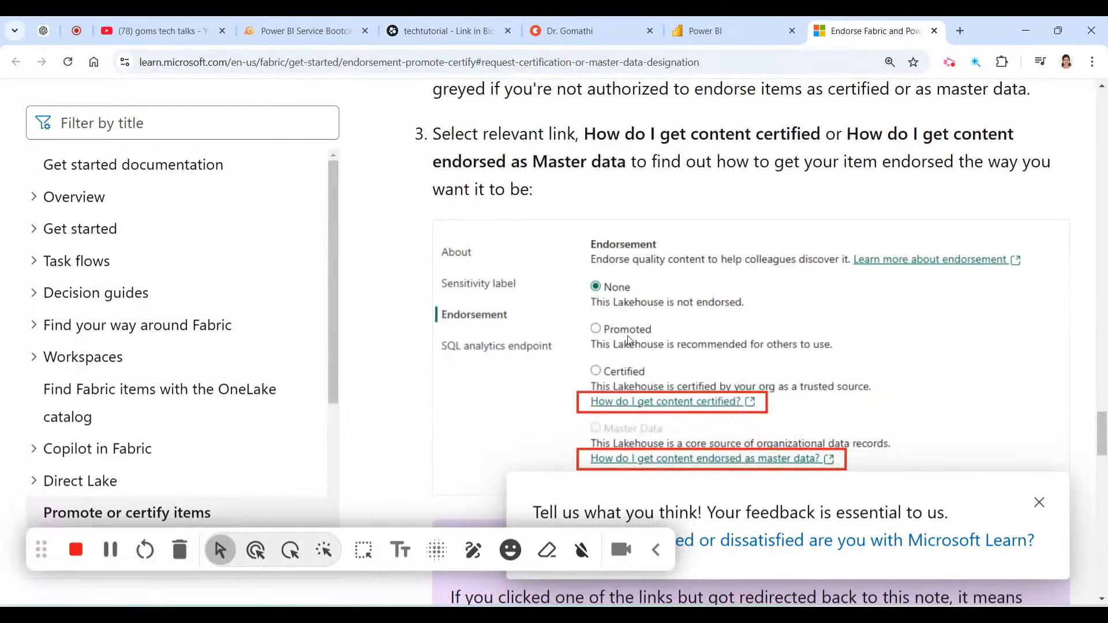
{"action": "scroll", "coordinate": [631, 340], "scroll_direction": "up", "scroll_amount": 3}
{"action": "left_click_drag", "start_coordinate": [684, 279], "coordinate": [992, 280]}
{"action": "scroll", "coordinate": [992, 283], "scroll_direction": "down", "scroll_amount": 7}
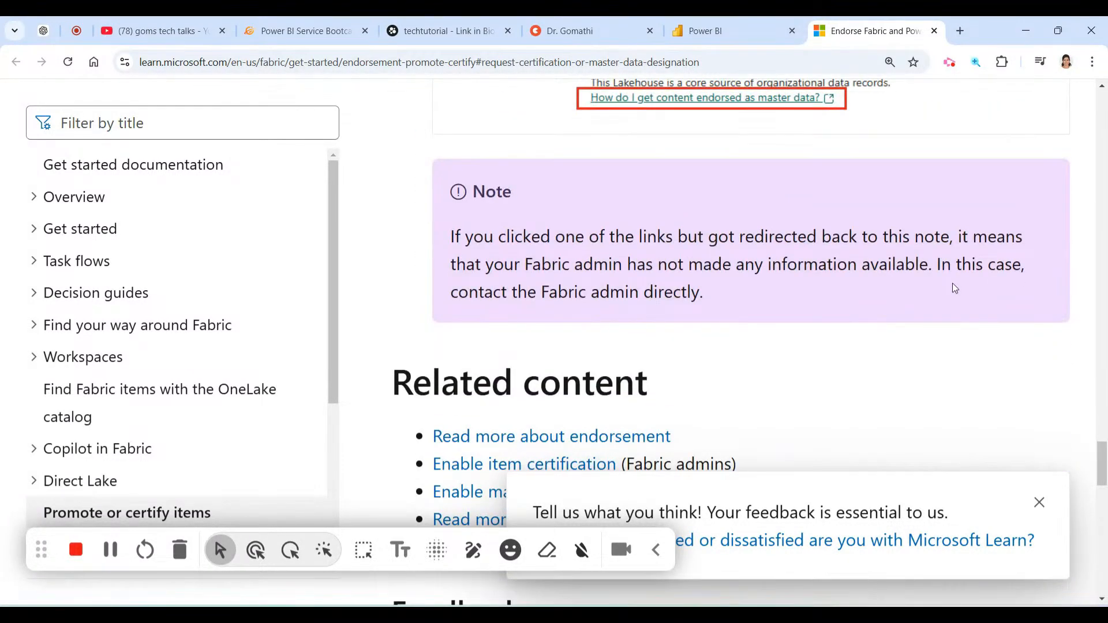
Back in Power BI settings, set the Data semantic model's endorsement to Promoted.
{"action": "left_click", "coordinate": [730, 31]}
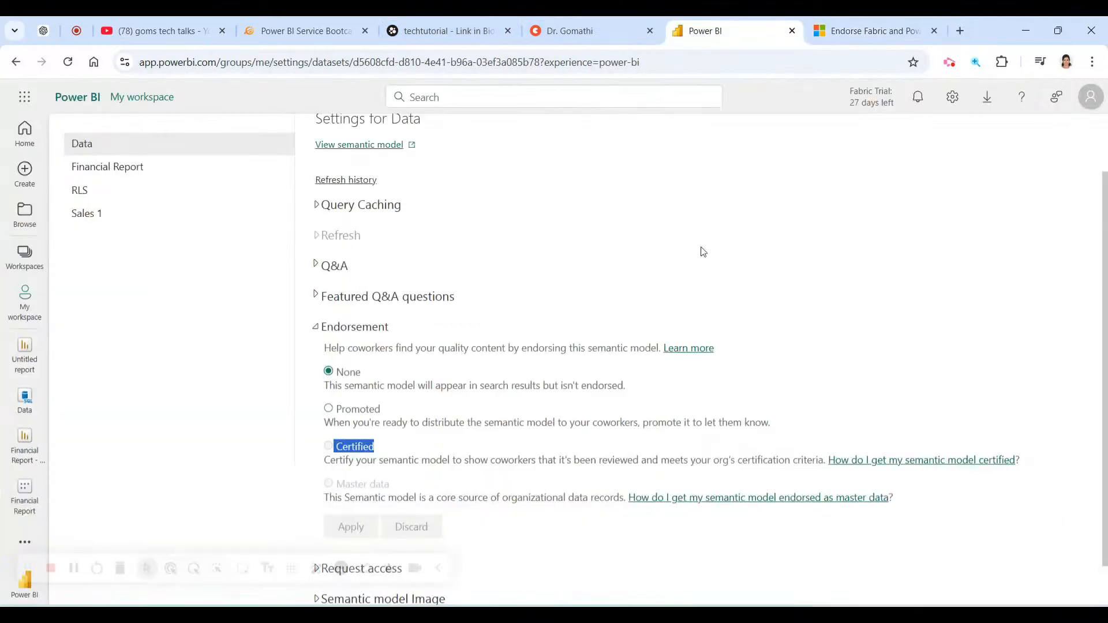
{"action": "left_click", "coordinate": [329, 409]}
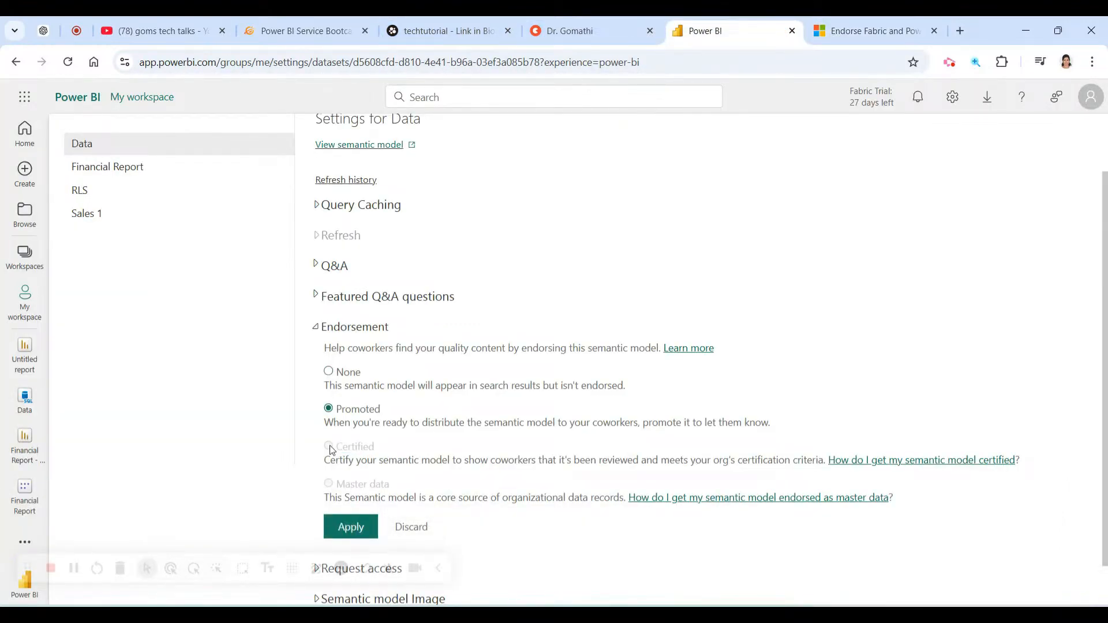
{"action": "key", "text": "ctrl+1"}
{"action": "left_click", "coordinate": [407, 419]}
{"action": "mouse_move", "coordinate": [437, 393]}
{"action": "left_mouse_down"}
{"action": "mouse_move", "coordinate": [230, 393]}
{"action": "mouse_move", "coordinate": [459, 550]}
{"action": "mouse_move", "coordinate": [1105, 522]}
{"action": "mouse_move", "coordinate": [528, 411]}
{"action": "mouse_move", "coordinate": [303, 407]}
{"action": "left_mouse_up"}
{"action": "key", "text": "Escape"}
Highlight the Master data, Certified, None and Promoted endorsement descriptions for emphasis.
{"action": "left_click_drag", "start_coordinate": [319, 498], "coordinate": [483, 497]}
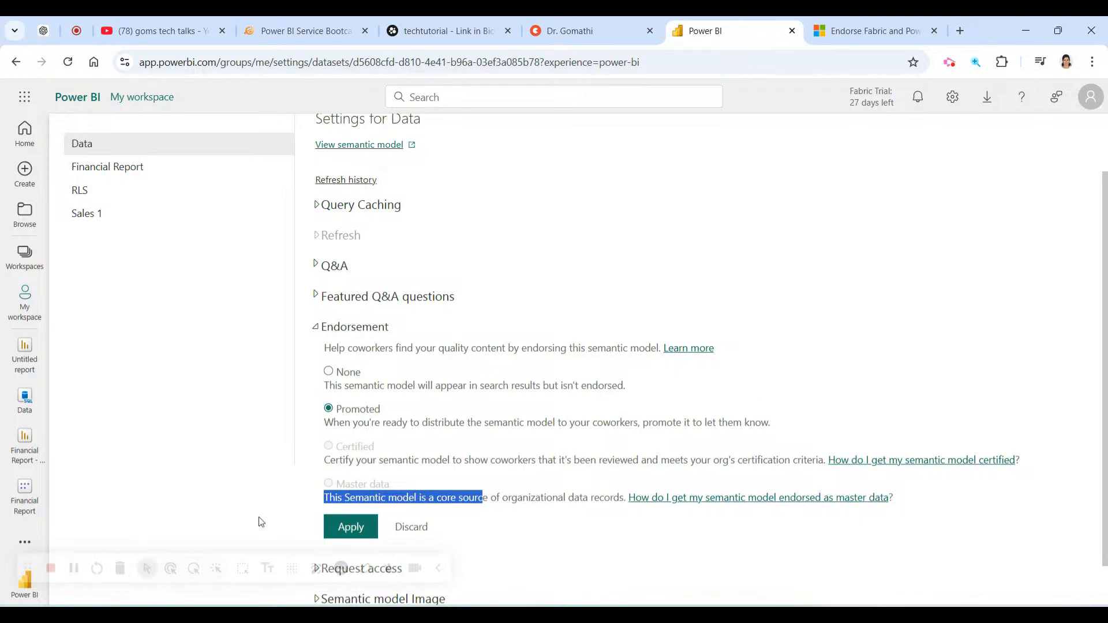
{"action": "left_click_drag", "start_coordinate": [314, 449], "coordinate": [920, 514]}
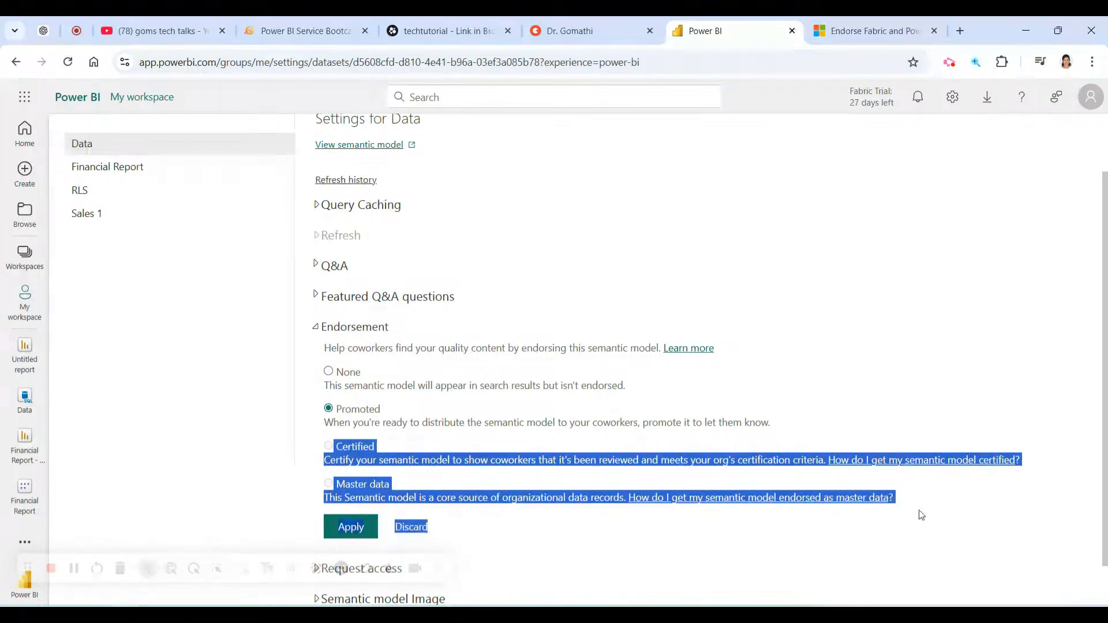
{"action": "left_click", "coordinate": [774, 551]}
{"action": "left_click_drag", "start_coordinate": [314, 370], "coordinate": [781, 431]}
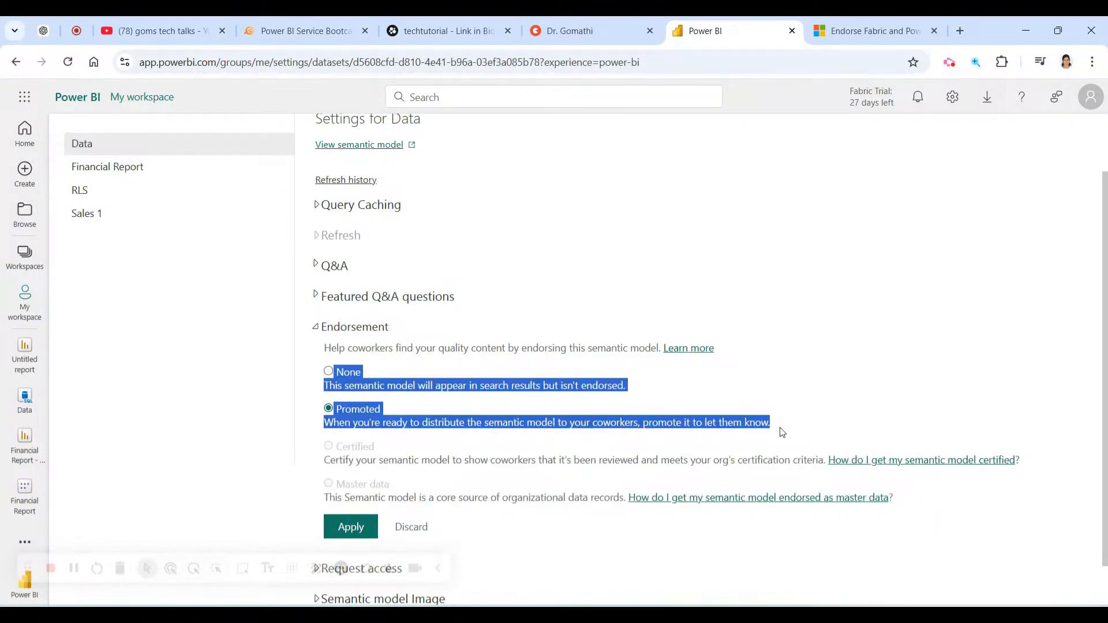
{"action": "left_click", "coordinate": [949, 62]}
{"action": "left_click", "coordinate": [836, 358]}
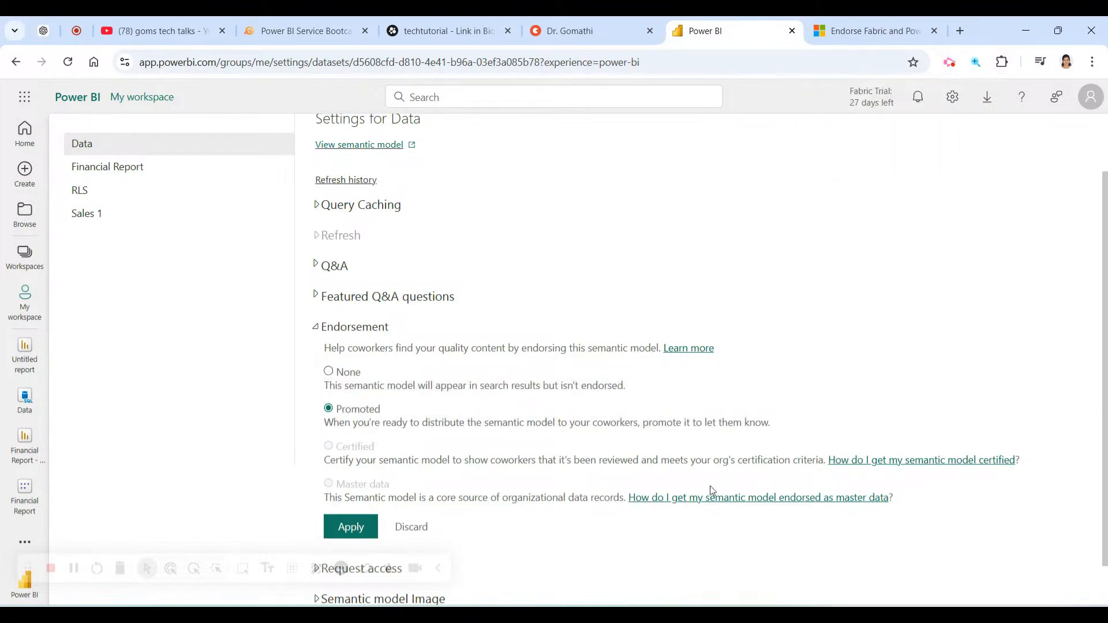
Expand the Request access settings section below Endorsement.
{"action": "scroll", "coordinate": [696, 551], "scroll_direction": "up", "scroll_amount": 1}
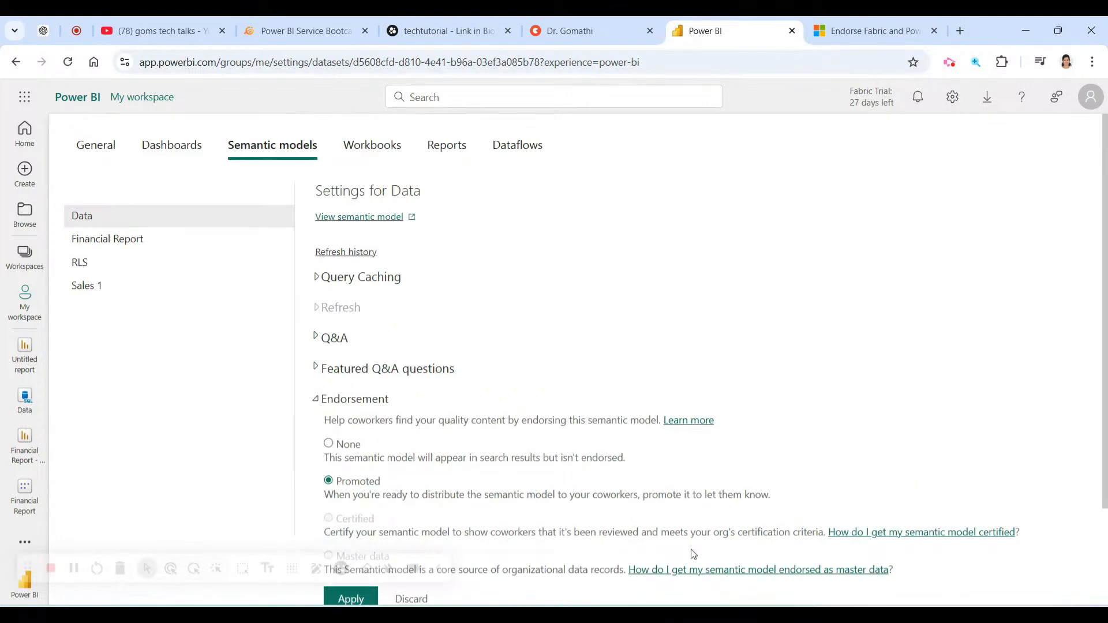
{"action": "scroll", "coordinate": [692, 554], "scroll_direction": "down", "scroll_amount": 2}
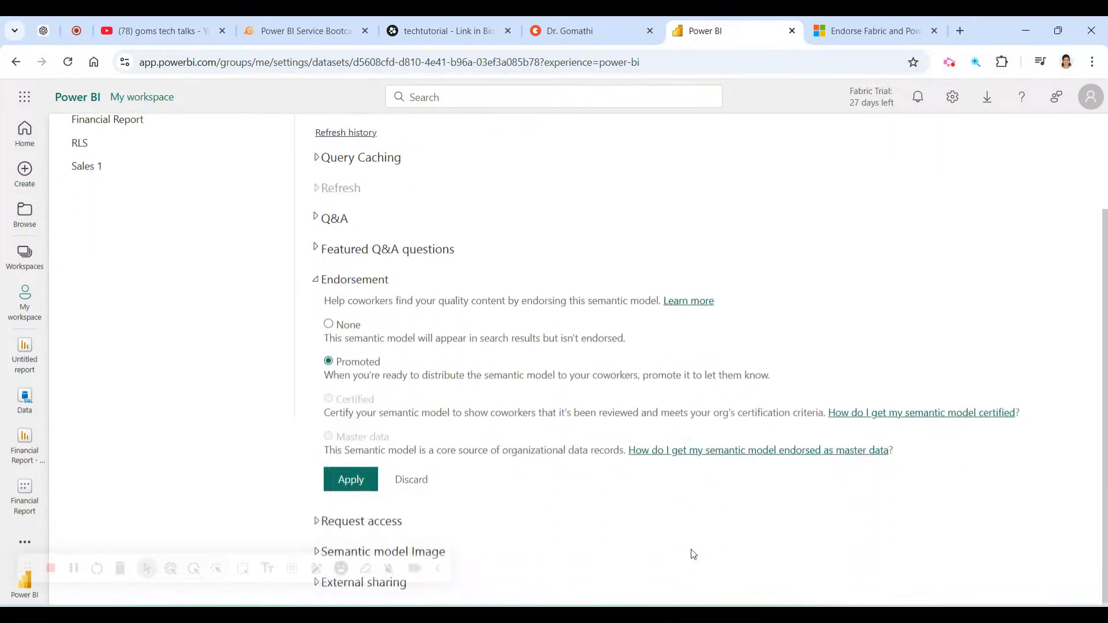
{"action": "left_click", "coordinate": [439, 568]}
{"action": "left_click", "coordinate": [315, 521]}
{"action": "scroll", "coordinate": [575, 502], "scroll_direction": "down", "scroll_amount": 3}
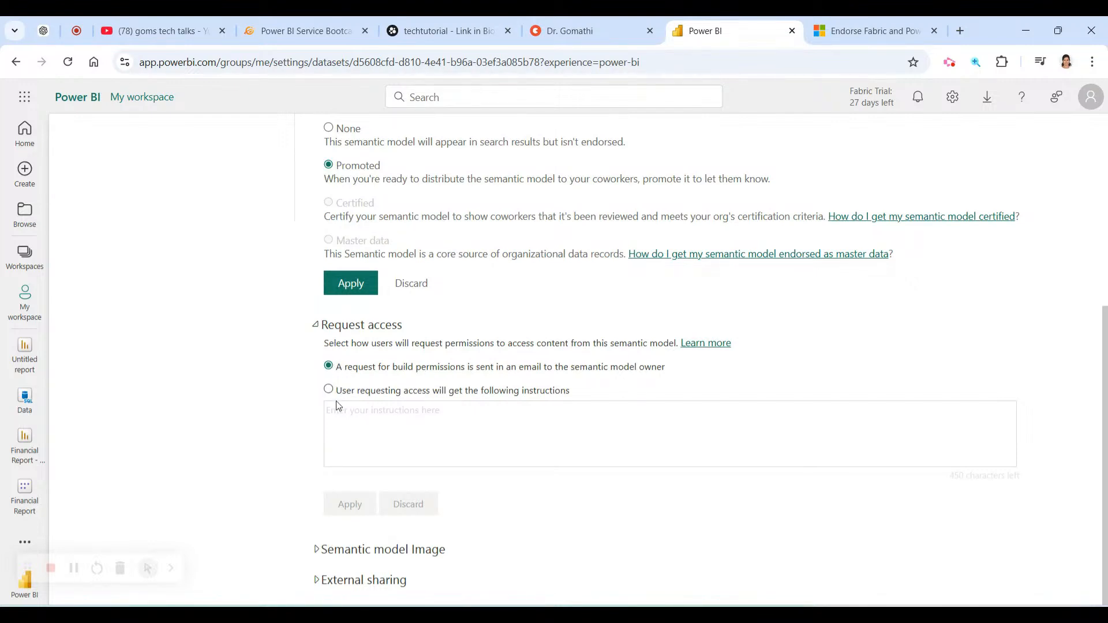
{"action": "left_click_drag", "start_coordinate": [339, 394], "coordinate": [622, 390]}
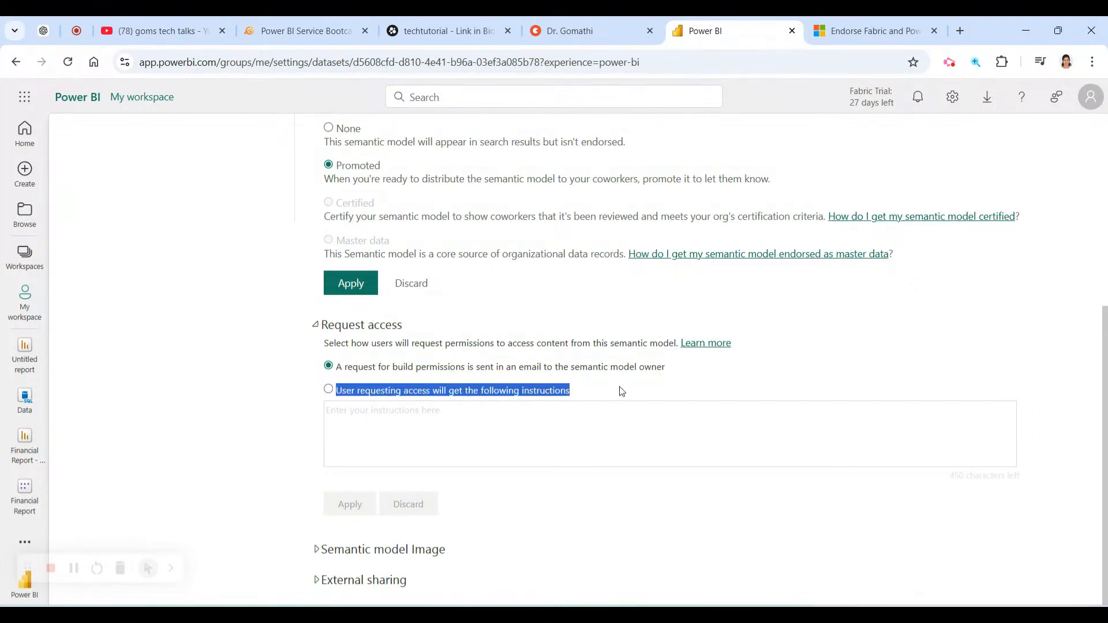
{"action": "left_click", "coordinate": [328, 389]}
{"action": "left_click", "coordinate": [370, 471]}
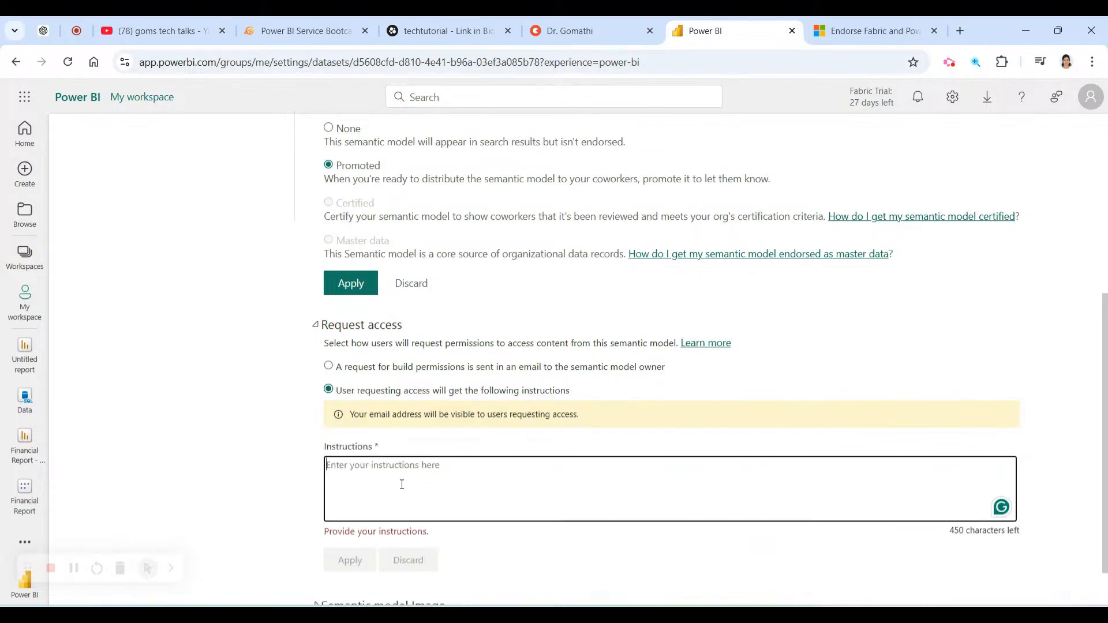
{"action": "scroll", "coordinate": [413, 485], "scroll_direction": "down", "scroll_amount": 1}
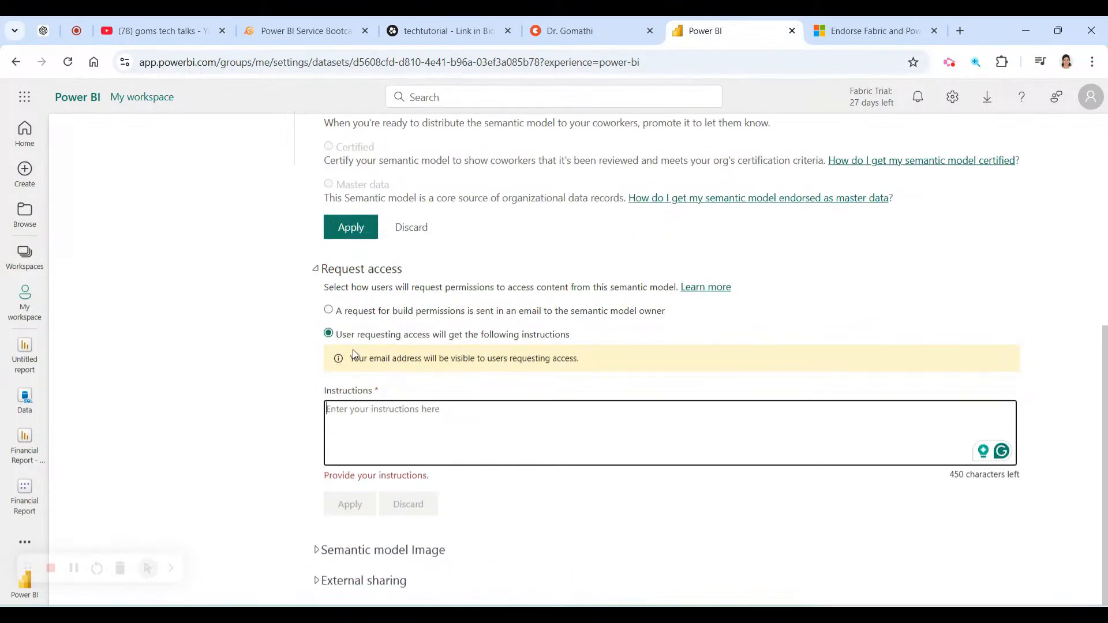
{"action": "left_click", "coordinate": [328, 309]}
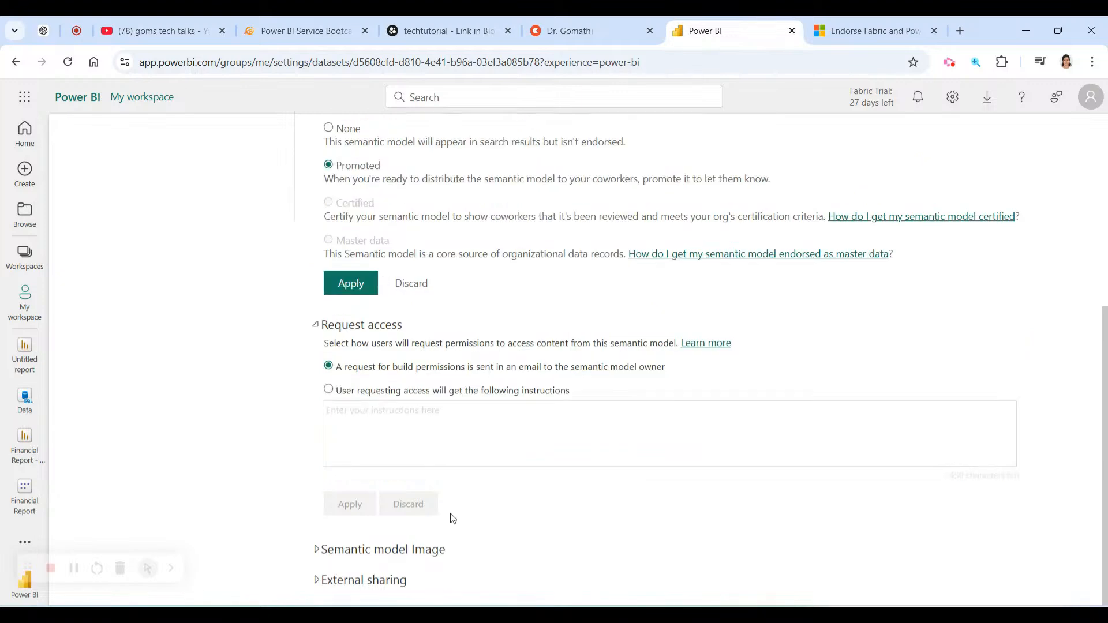
{"action": "scroll", "coordinate": [523, 598], "scroll_direction": "up", "scroll_amount": 5}
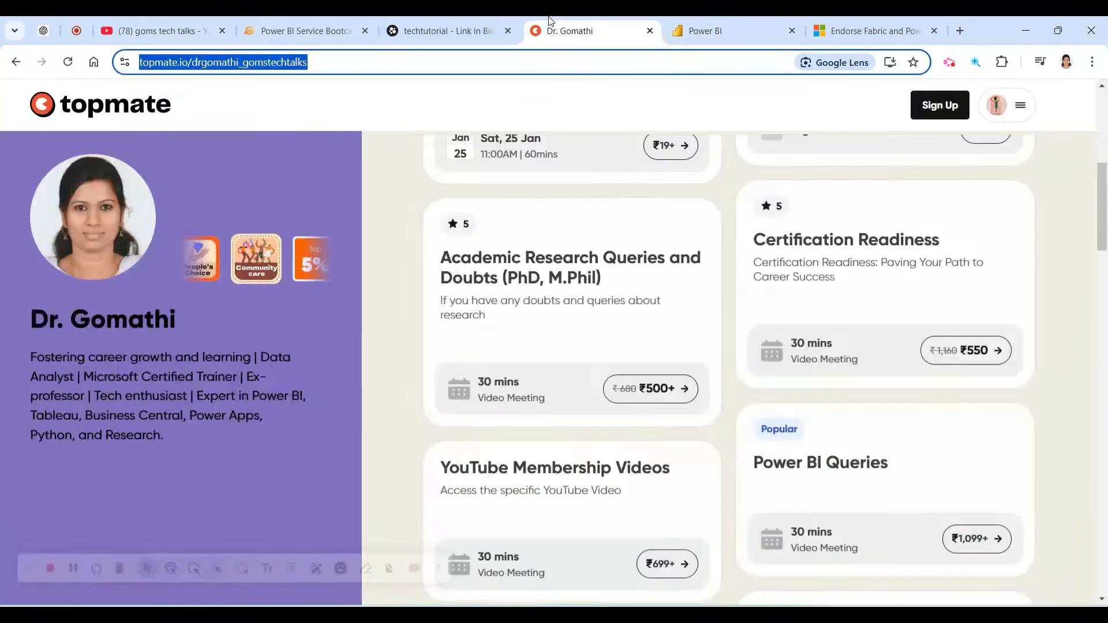
{"action": "left_click", "coordinate": [589, 31]}
{"action": "left_click", "coordinate": [777, 29]}
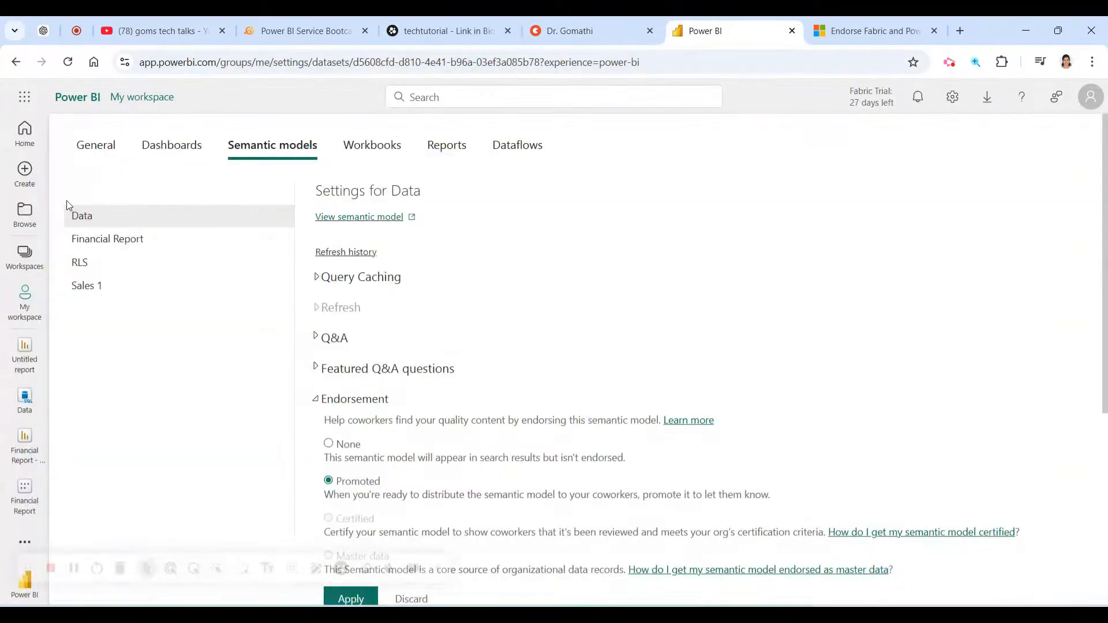
Go to the My workspace item list and open, then close, the RLS model's more-options menu.
{"action": "left_click", "coordinate": [25, 315]}
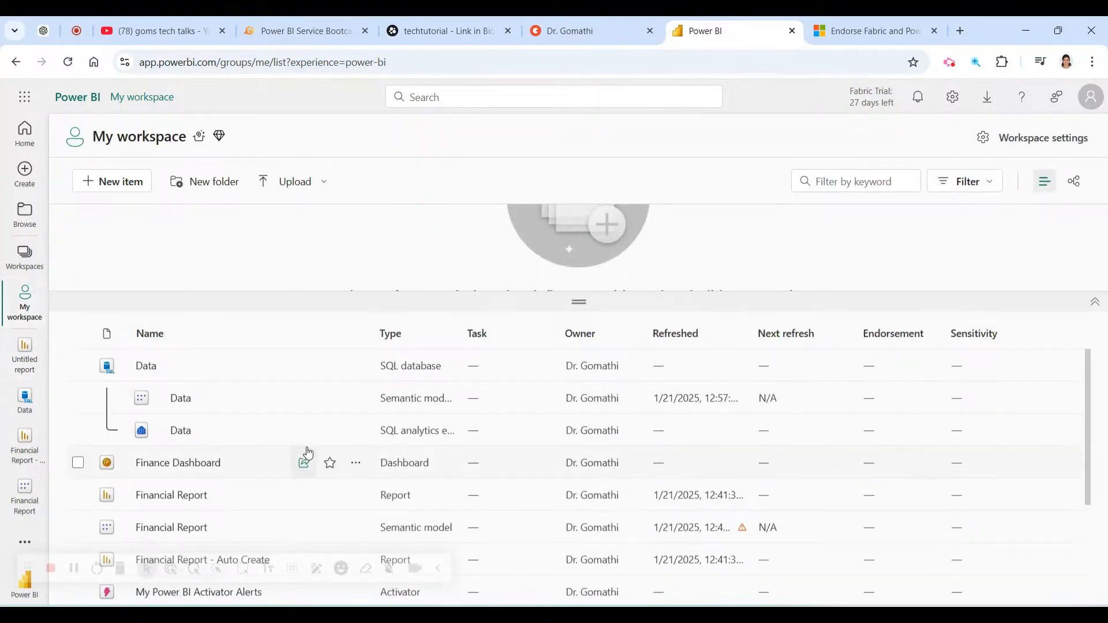
{"action": "scroll", "coordinate": [309, 473], "scroll_direction": "down", "scroll_amount": 3}
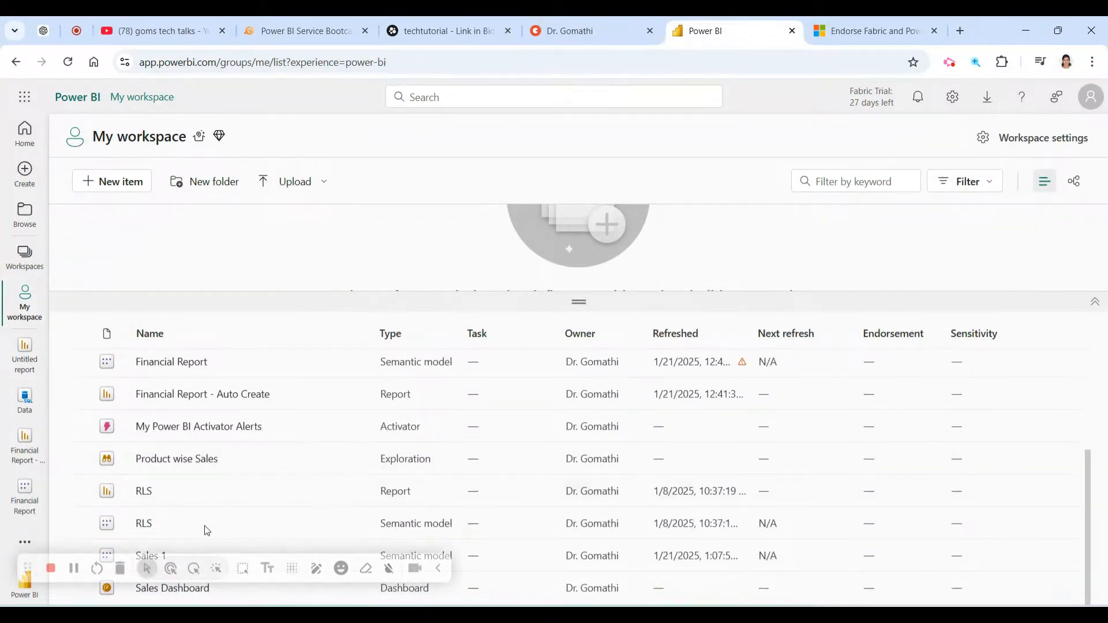
{"action": "left_click", "coordinate": [438, 568]}
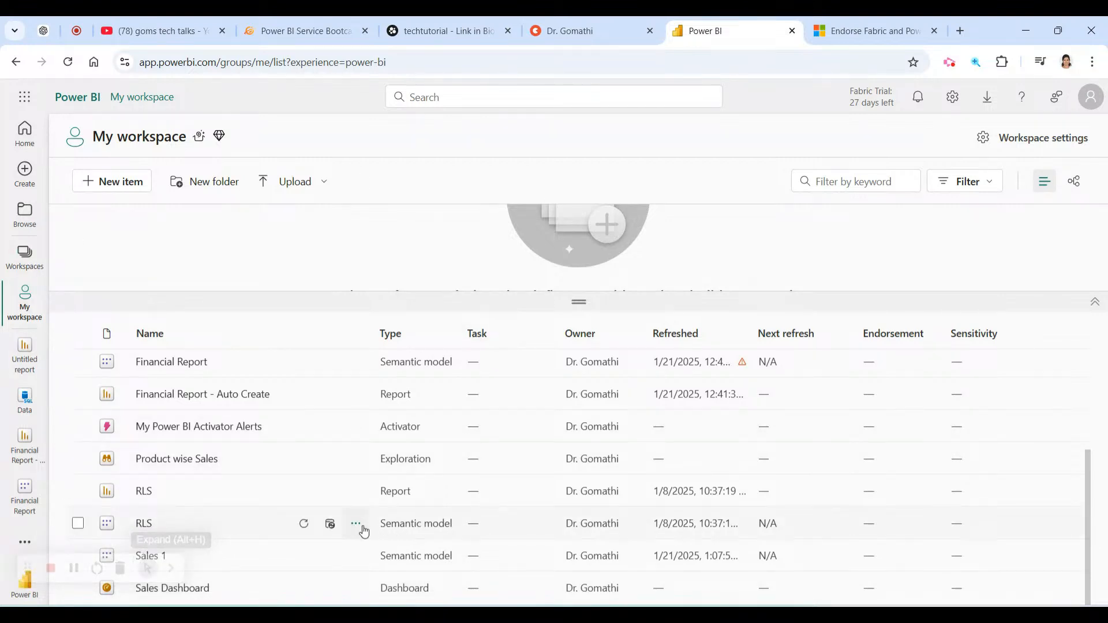
{"action": "left_click", "coordinate": [357, 526]}
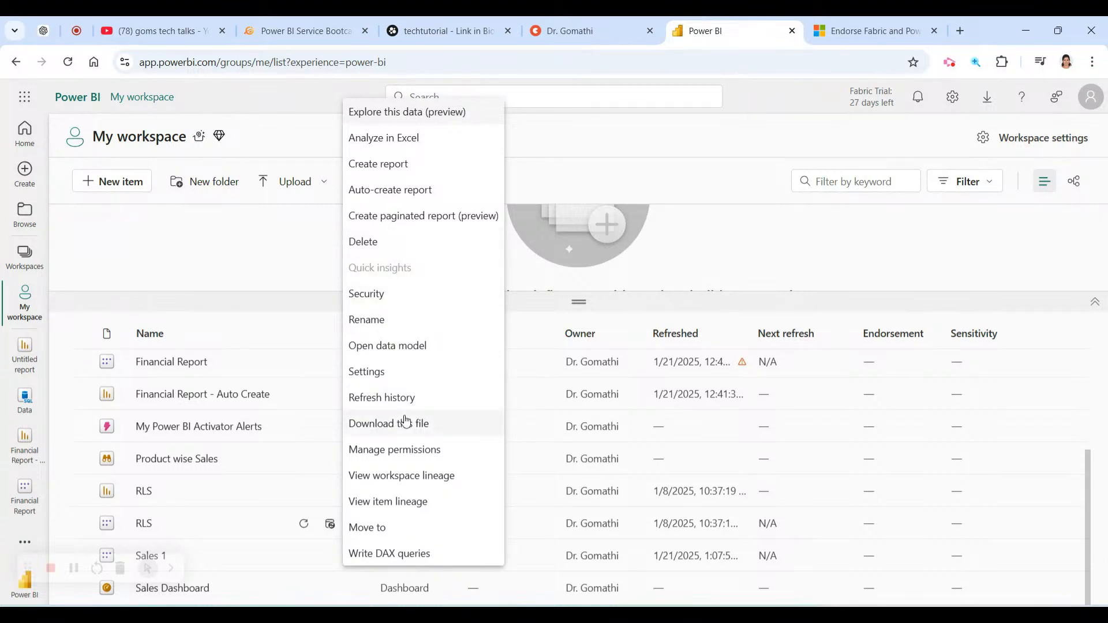
{"action": "left_click", "coordinate": [790, 266]}
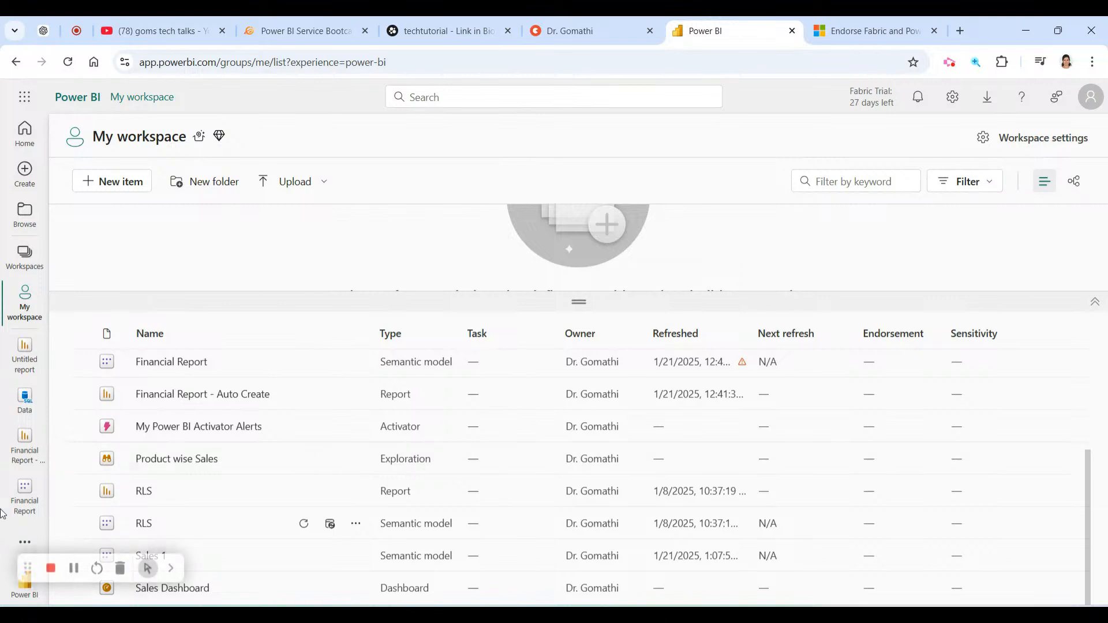
Move the mind map's Exploring Reports node up-left, then check the Learn and mentoring profile tabs.
{"action": "left_click", "coordinate": [281, 28]}
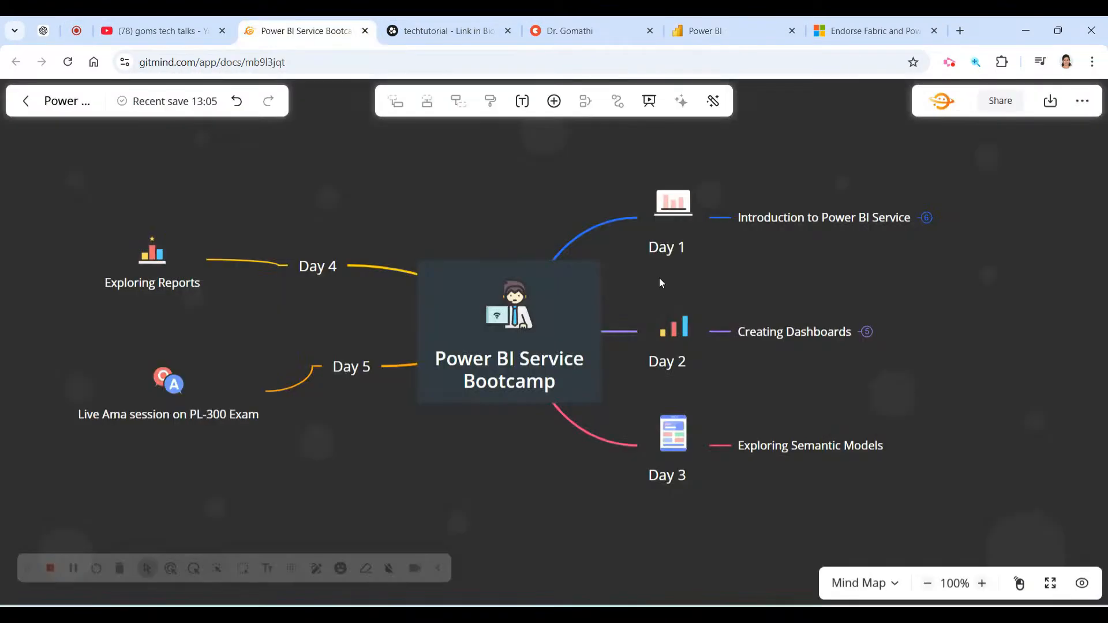
{"action": "left_click", "coordinate": [186, 296]}
{"action": "left_click_drag", "start_coordinate": [185, 296], "coordinate": [142, 257]}
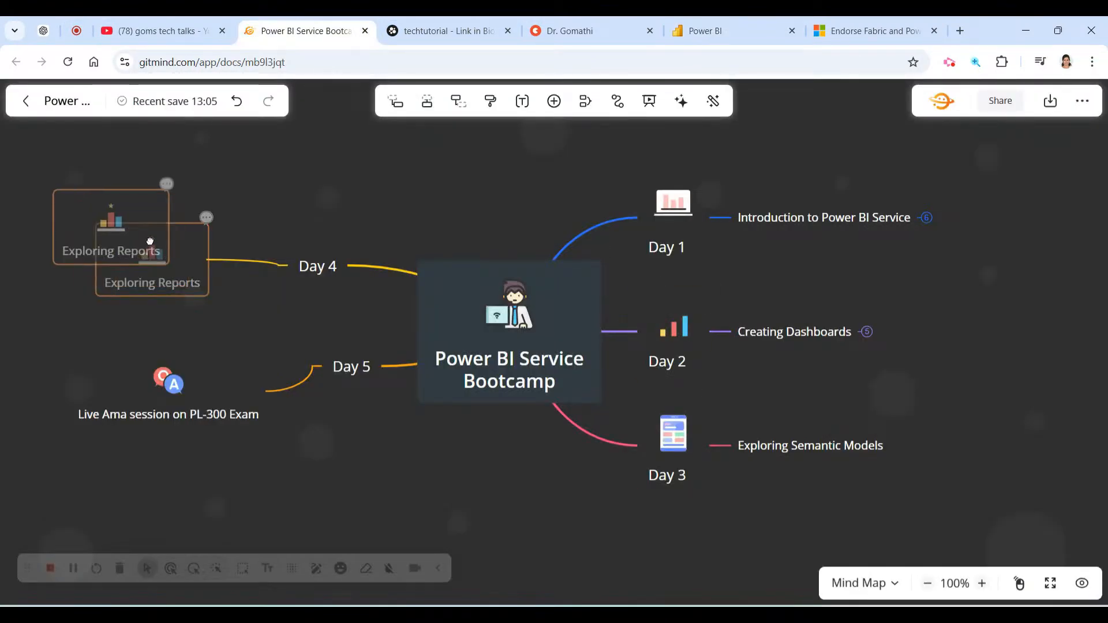
{"action": "left_click", "coordinate": [845, 20]}
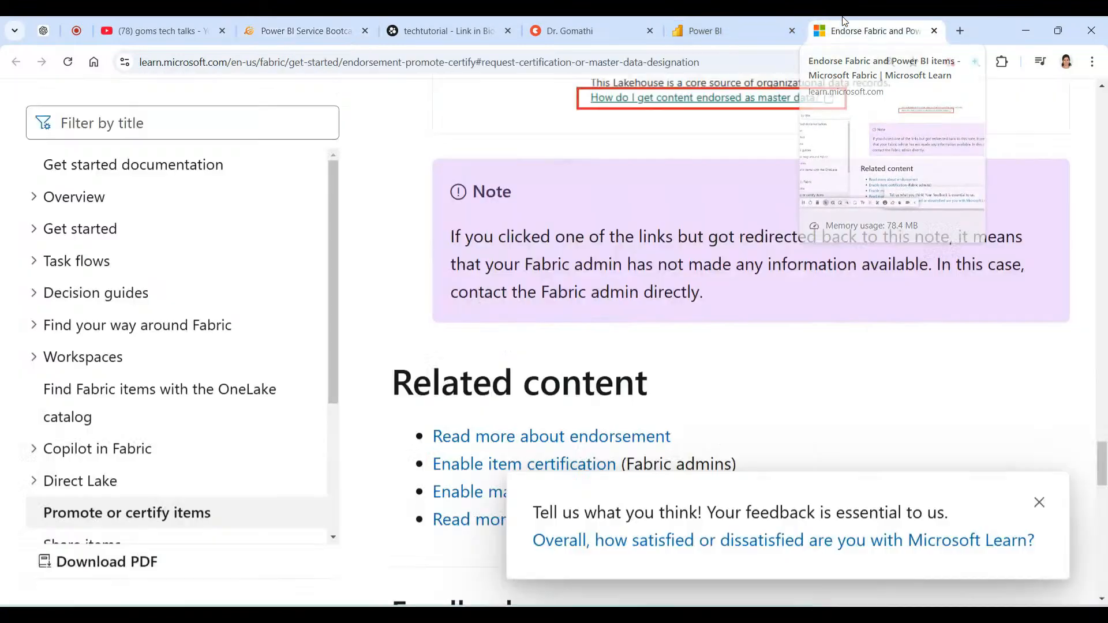
{"action": "left_click", "coordinate": [597, 20]}
Glance at the Beacons shop and mind map tabs, then return to Power BI's My workspace list.
{"action": "left_click", "coordinate": [407, 23]}
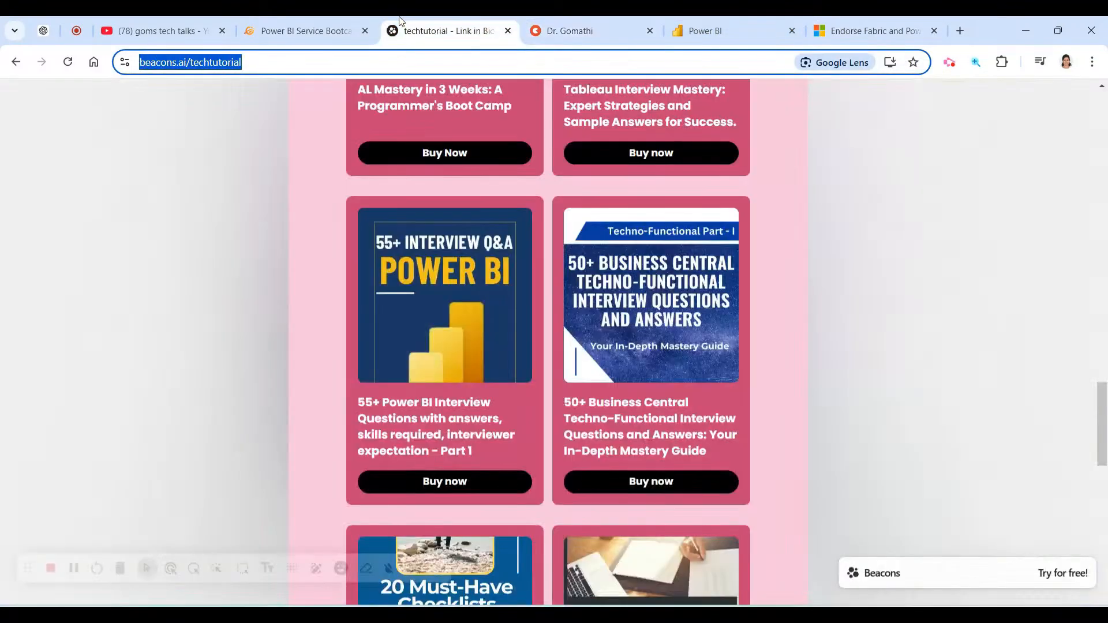
{"action": "left_click", "coordinate": [321, 21]}
{"action": "left_click", "coordinate": [709, 26]}
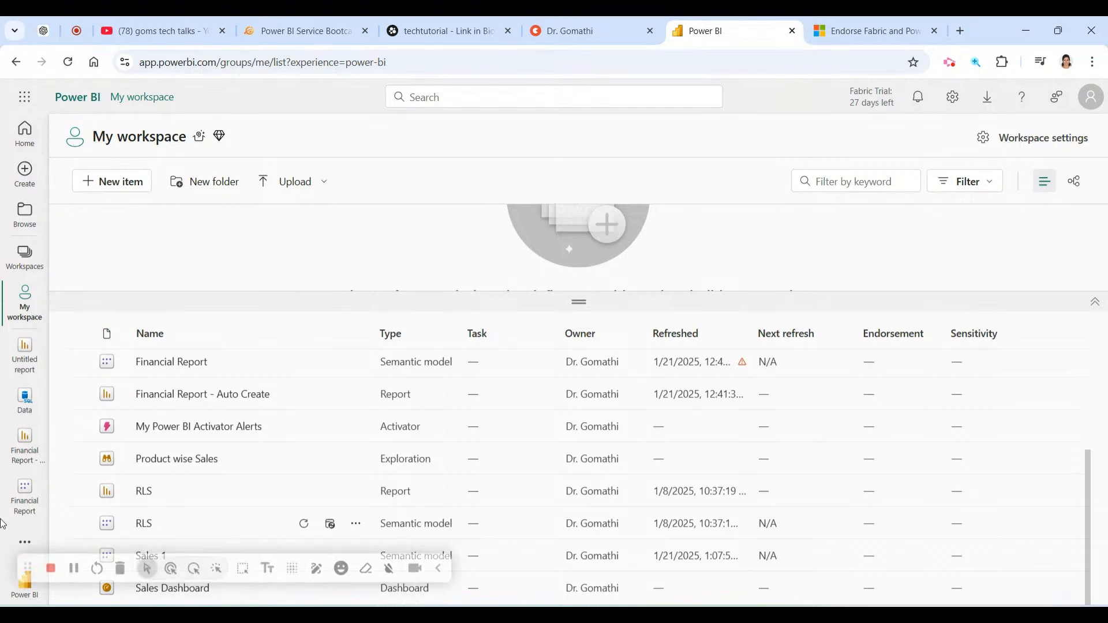
{"action": "left_click", "coordinate": [50, 568]}
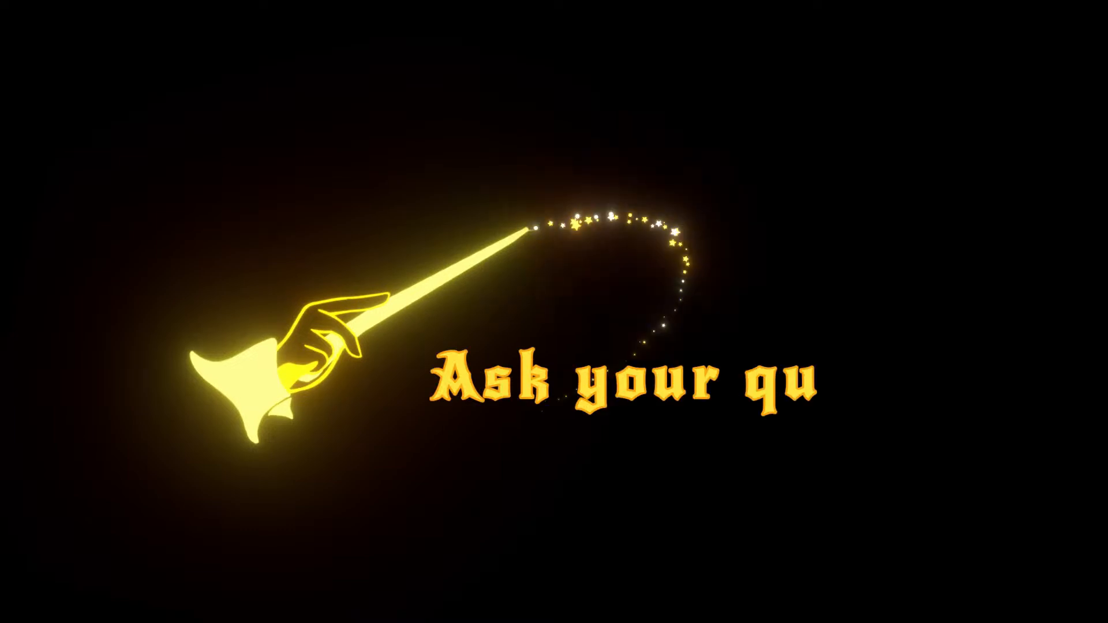